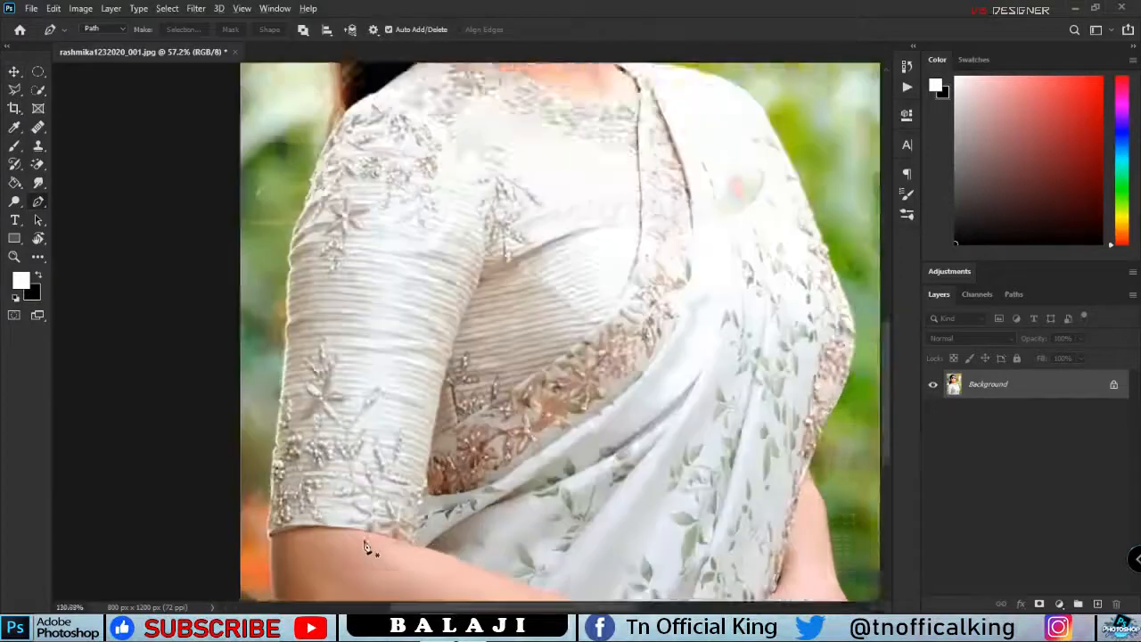
# - Start a Pen path at the photo's lower edge beside the bare forearm and trace up the outer edge of the lower sleeve
pyautogui.moveTo(308, 572); pyautogui.dragTo(384, 445)
pyautogui.scroll(2, 379, 447)
pyautogui.click(316, 492)
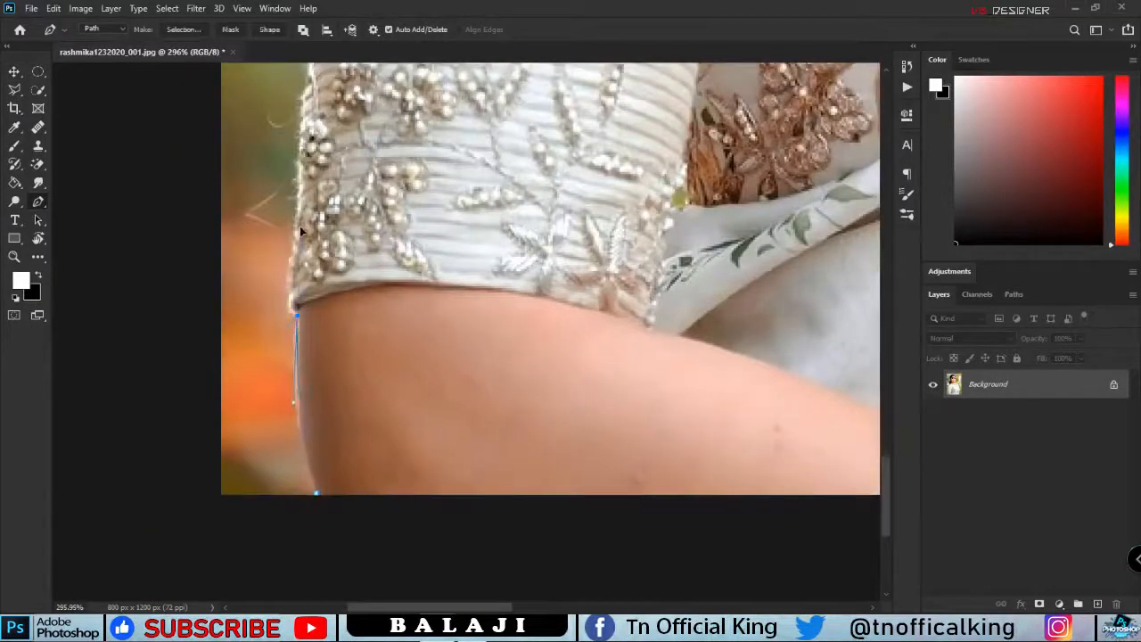
pyautogui.click(291, 253)
pyautogui.scroll(3, 407, 318)
pyautogui.scroll(4, 339, 277)
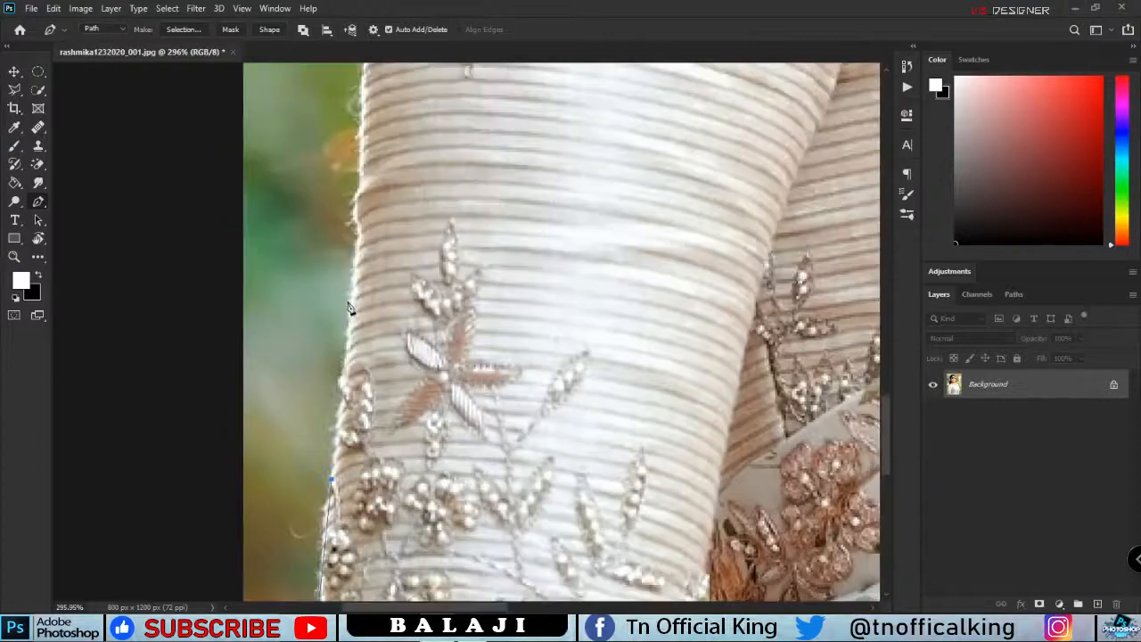
pyautogui.click(350, 314)
pyautogui.scroll(2, 355, 334)
pyautogui.click(359, 314)
pyautogui.scroll(3, 359, 314)
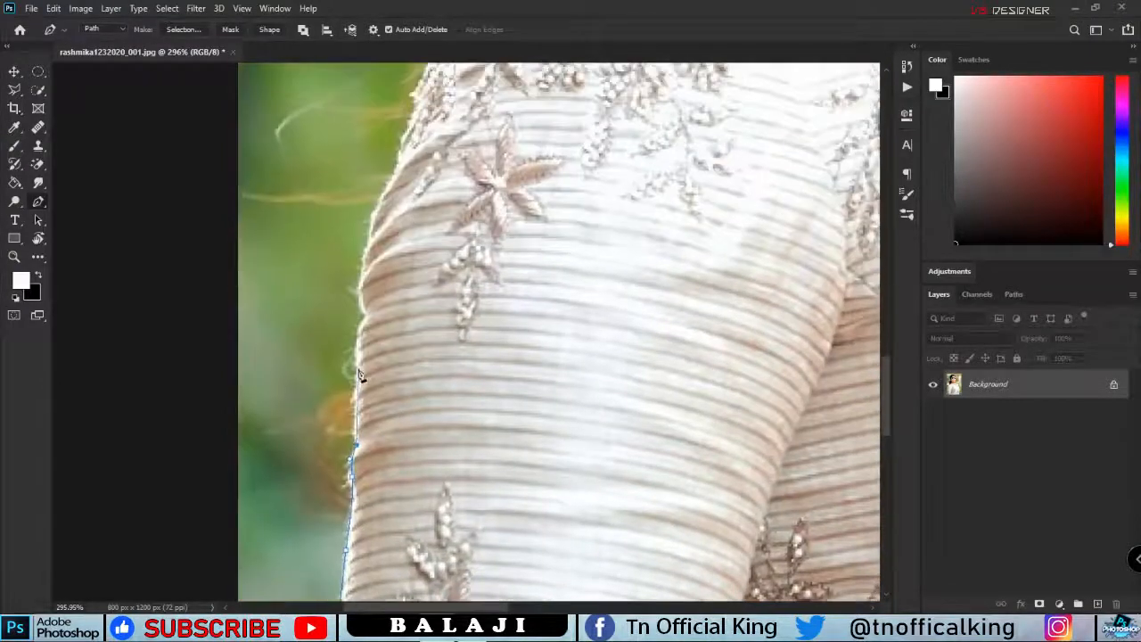
# - Continue the path along the outer edge of the upper sleeve to the start of the shoulder embroidery
pyautogui.click(358, 367)
pyautogui.click(364, 254)
pyautogui.moveTo(376, 224); pyautogui.dragTo(321, 438)
pyautogui.click(330, 419)
pyautogui.click(338, 394)
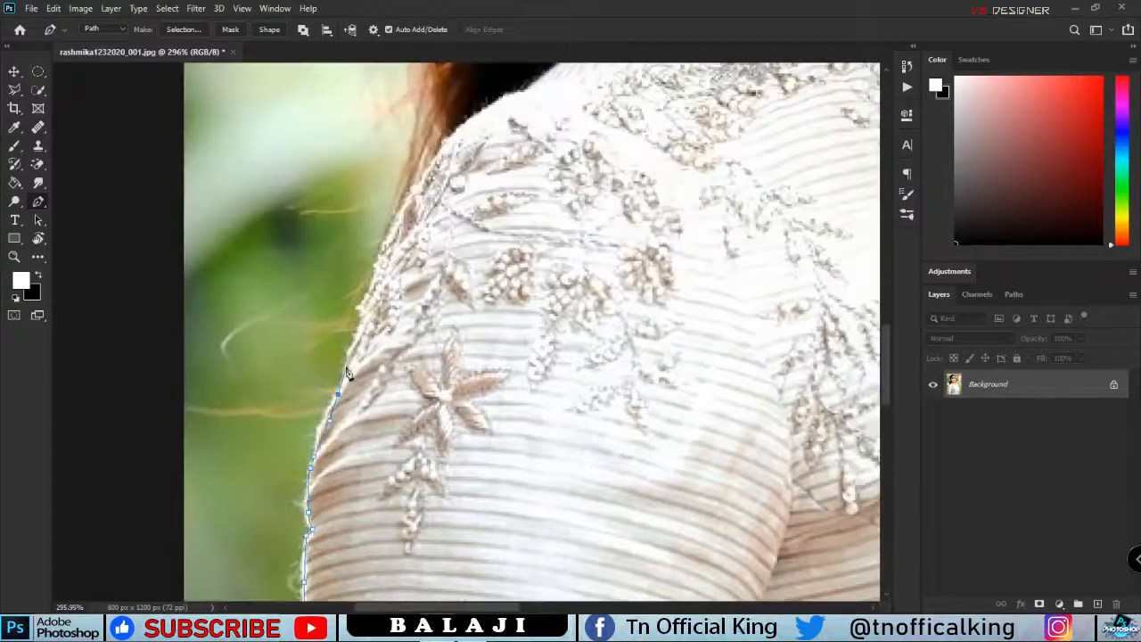
pyautogui.click(349, 367)
pyautogui.scroll(2, 349, 367)
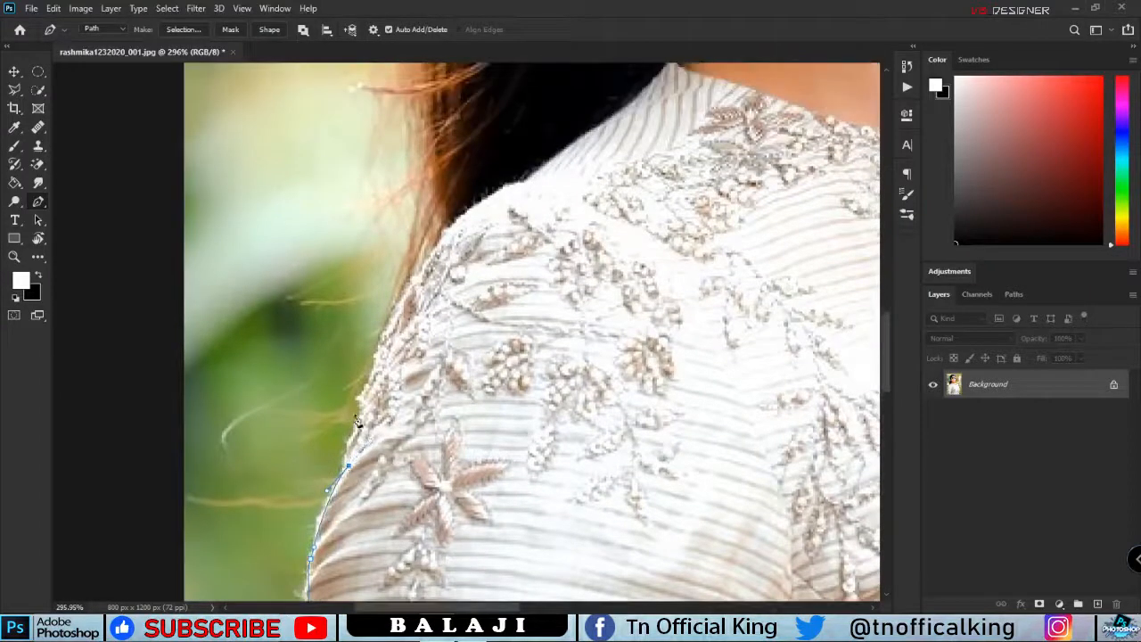
# - Trace the path around the embroidered shoulder up to where the long hair meets the blouse
pyautogui.click(361, 408)
pyautogui.click(407, 286)
pyautogui.click(450, 218)
pyautogui.moveTo(499, 189); pyautogui.dragTo(403, 340)
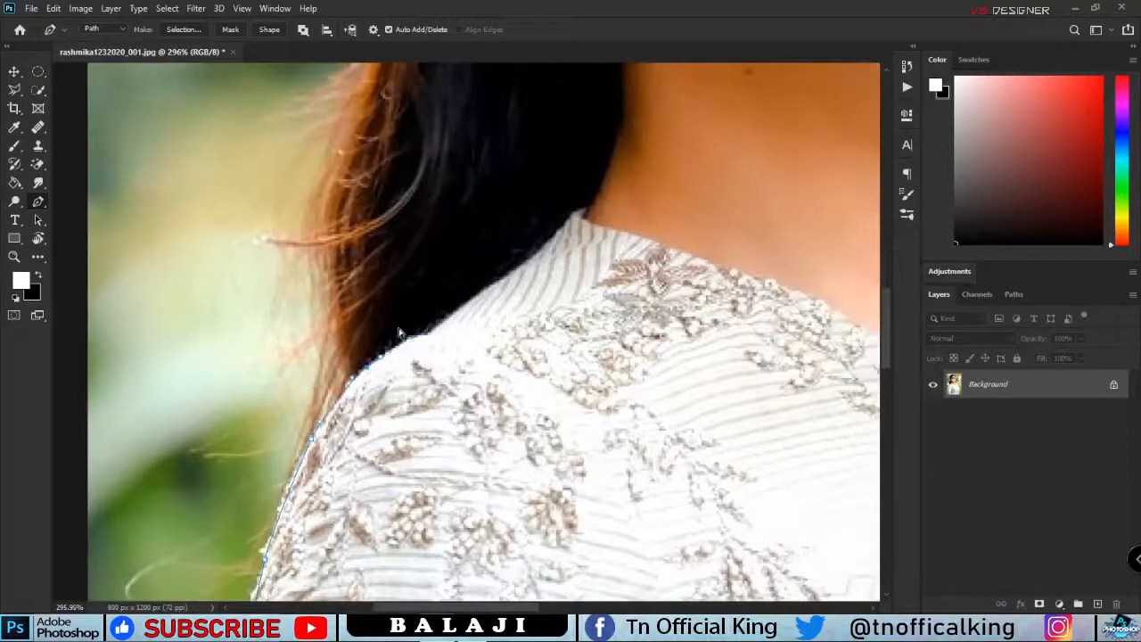
pyautogui.hotkey('ctrl', 'z')
pyautogui.moveTo(322, 354); pyautogui.dragTo(322, 317)
# - Trace the path up the outer edge of the long hair and along the back of the head
pyautogui.moveTo(317, 227); pyautogui.dragTo(275, 416)
pyautogui.click(318, 249)
pyautogui.moveTo(318, 249); pyautogui.dragTo(272, 403)
pyautogui.click(305, 322)
pyautogui.click(324, 260)
pyautogui.click(302, 297)
pyautogui.moveTo(314, 279); pyautogui.dragTo(325, 413)
pyautogui.click(308, 345)
pyautogui.click(287, 275)
pyautogui.click(284, 261)
pyautogui.click(276, 210)
pyautogui.moveTo(286, 184); pyautogui.dragTo(261, 429)
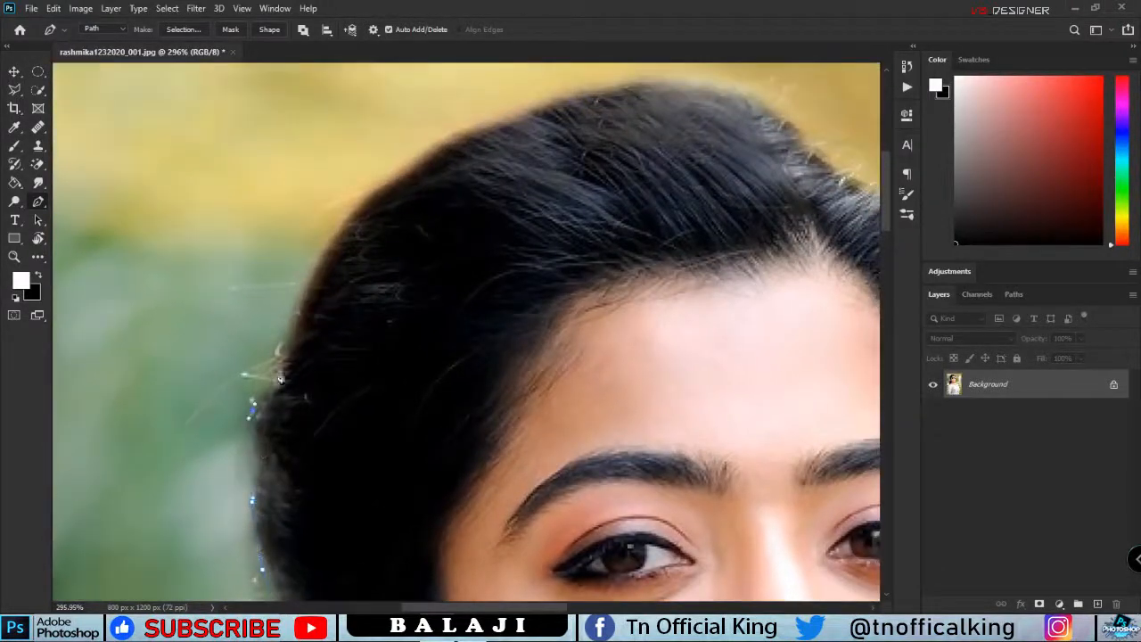
# - Carry the path over the crown of the head, following the upper hair outline with curved segments
pyautogui.click(309, 278)
pyautogui.click(375, 184)
pyautogui.click(492, 117)
pyautogui.moveTo(578, 91); pyautogui.dragTo(369, 224)
pyautogui.click(421, 211)
pyautogui.click(460, 212)
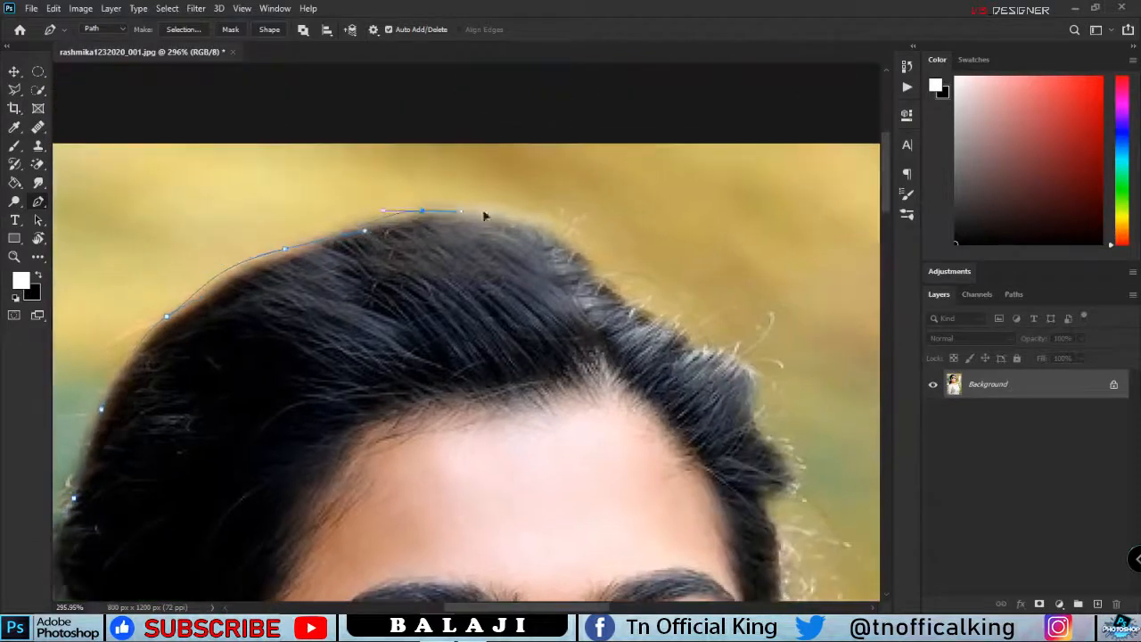
pyautogui.click(531, 217)
pyautogui.click(647, 312)
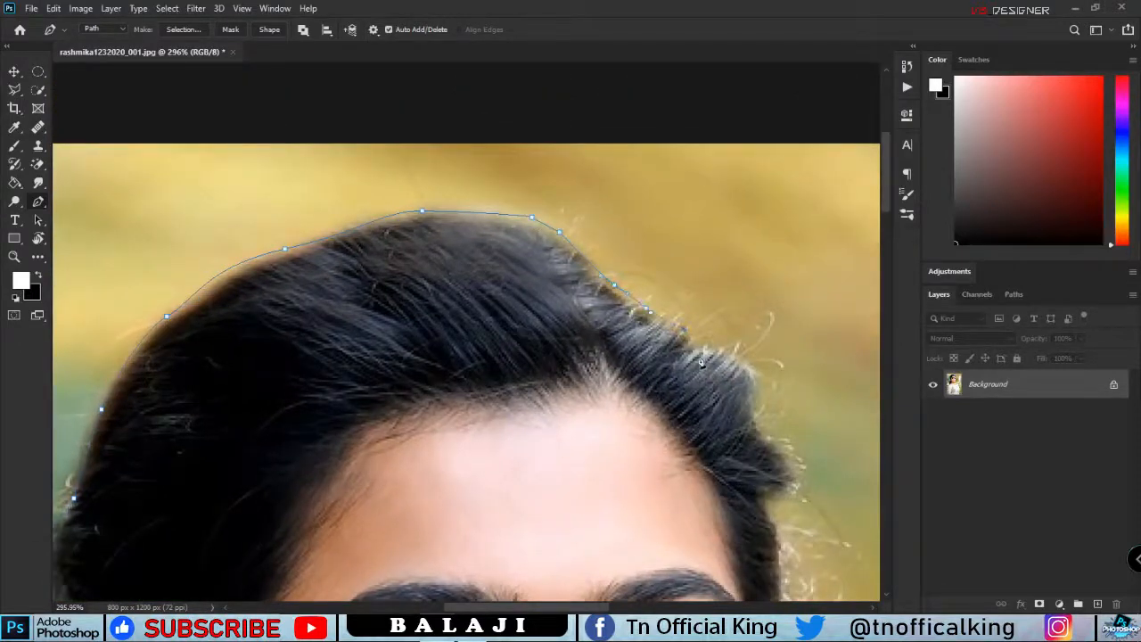
# - Trace the path down the hair on the far side of the head and along the cheek
pyautogui.moveTo(750, 381); pyautogui.dragTo(760, 442)
pyautogui.moveTo(767, 510); pyautogui.dragTo(700, 367)
pyautogui.moveTo(710, 403); pyautogui.dragTo(721, 574)
pyautogui.moveTo(721, 574); pyautogui.dragTo(687, 347)
pyautogui.click(670, 513)
pyautogui.moveTo(666, 545); pyautogui.dragTo(666, 331)
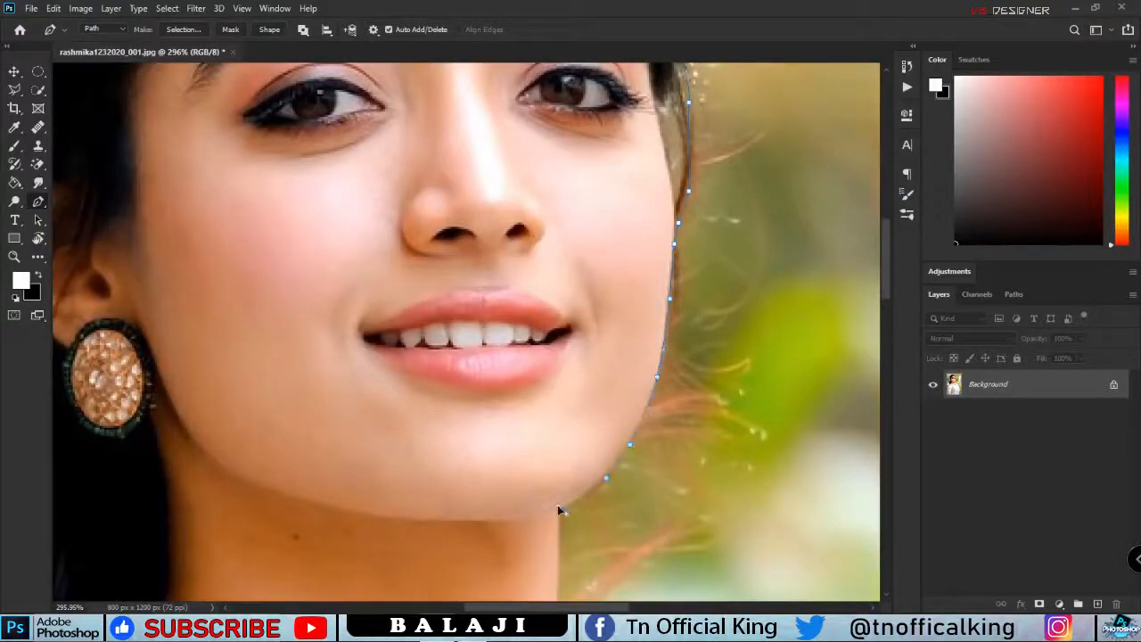
# - Trace the path around the jaw, turn it sharply at the neck and follow the neck downward
pyautogui.scroll(3, 597, 541)
pyautogui.moveTo(494, 487); pyautogui.dragTo(488, 492)
pyautogui.keyDown('alt'); pyautogui.click(520, 479); pyautogui.keyUp('alt')
pyautogui.scroll(-2, 523, 484)
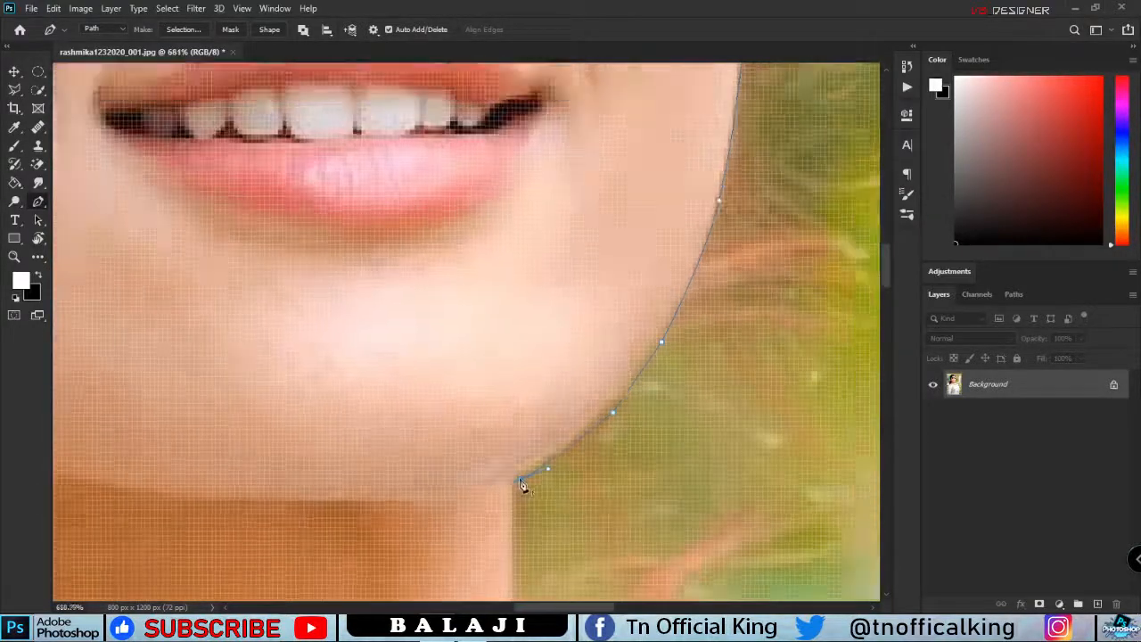
pyautogui.moveTo(521, 584); pyautogui.dragTo(520, 343)
pyautogui.click(511, 361)
pyautogui.scroll(-2, 507, 379)
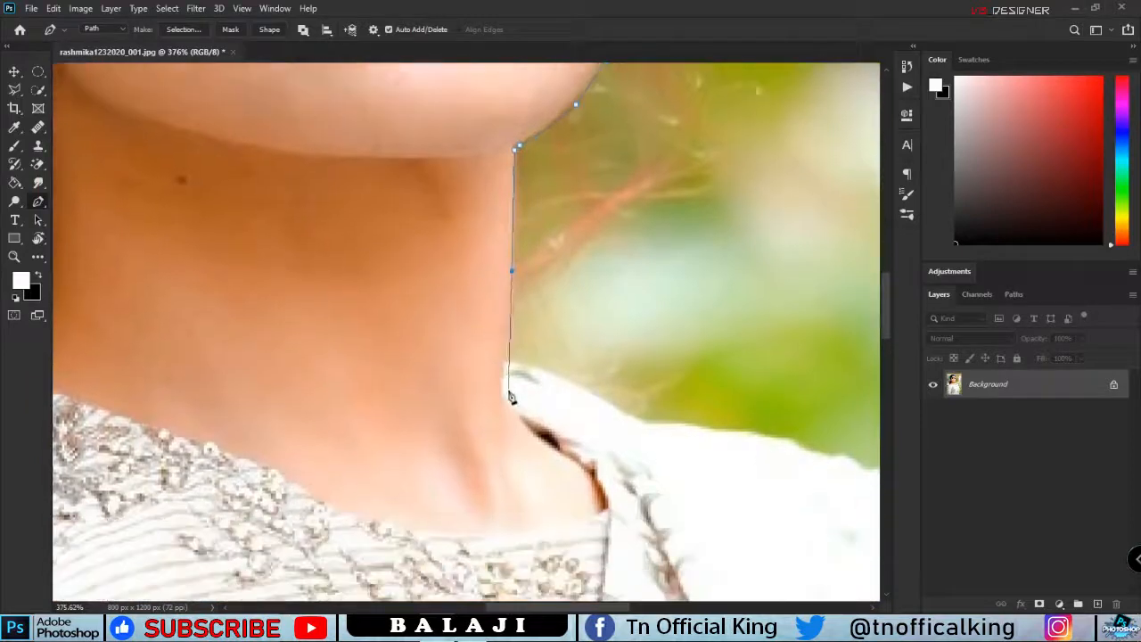
# - Continue the path from the base of the neck along the upper edge of the white saree shoulder
pyautogui.click(504, 361)
pyautogui.click(565, 372)
pyautogui.click(581, 385)
pyautogui.click(640, 421)
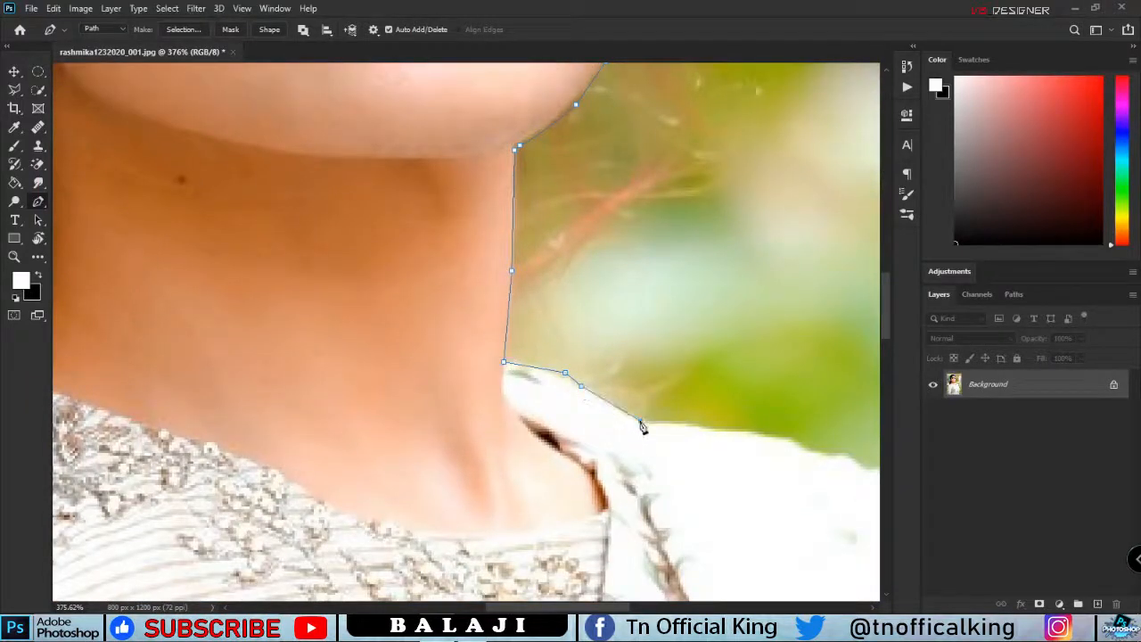
pyautogui.click(789, 437)
pyautogui.moveTo(736, 416); pyautogui.dragTo(316, 288)
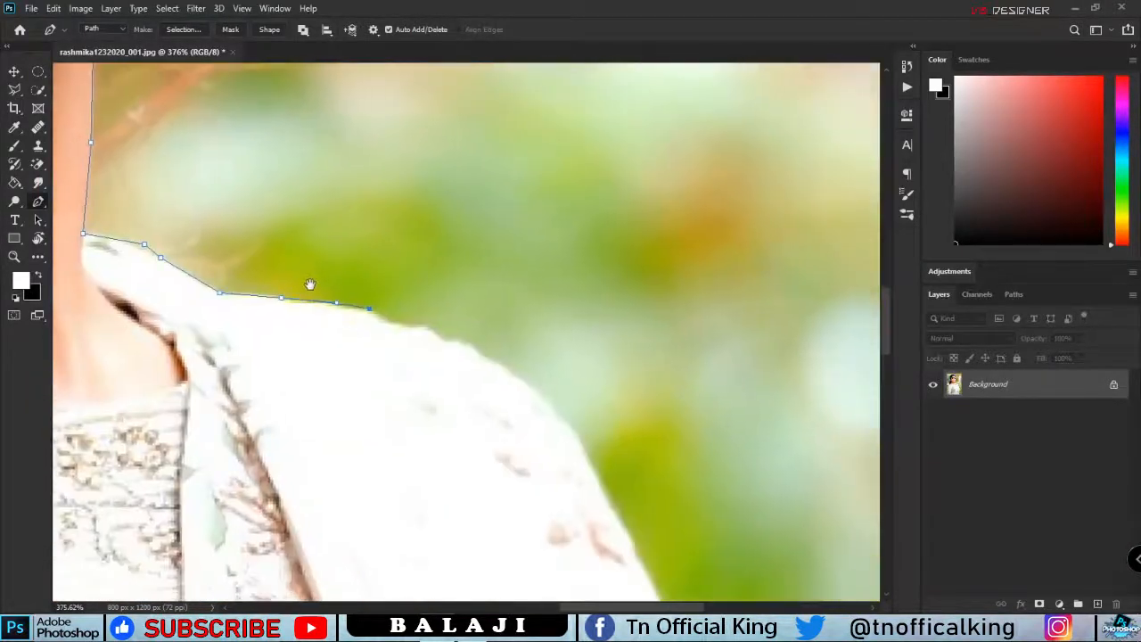
# - Trace the path closely around the outer curve of the saree-covered shoulder
pyautogui.scroll(3, 394, 326)
pyautogui.click(391, 325)
pyautogui.click(434, 325)
pyautogui.click(452, 336)
pyautogui.click(463, 343)
pyautogui.click(480, 343)
pyautogui.click(515, 365)
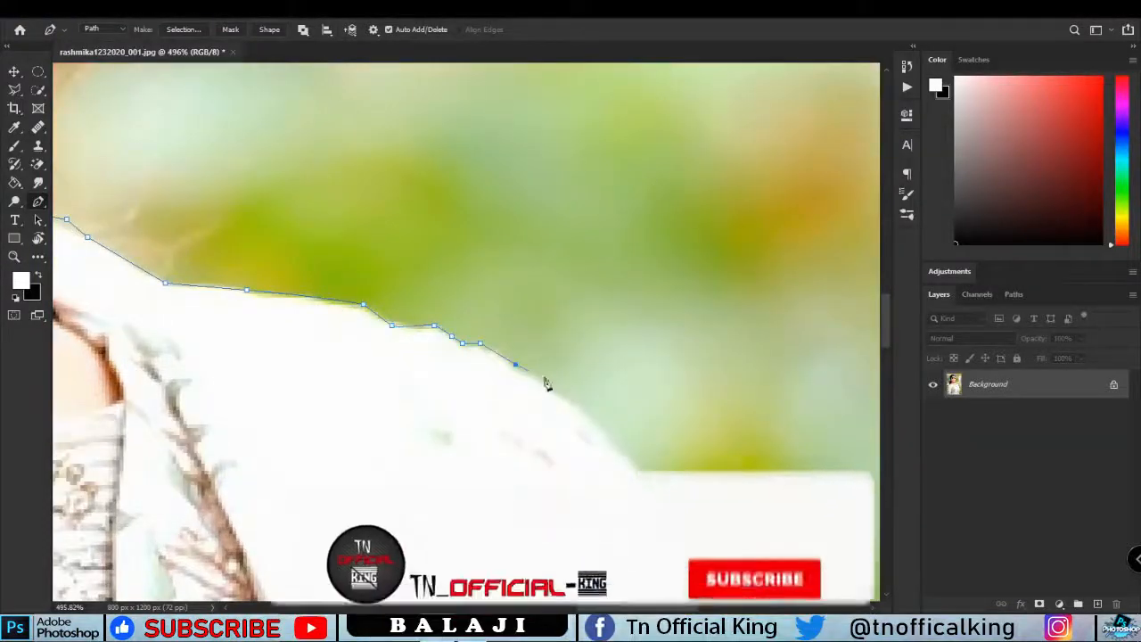
pyautogui.click(583, 397)
pyautogui.click(575, 410)
pyautogui.moveTo(634, 465); pyautogui.dragTo(542, 344)
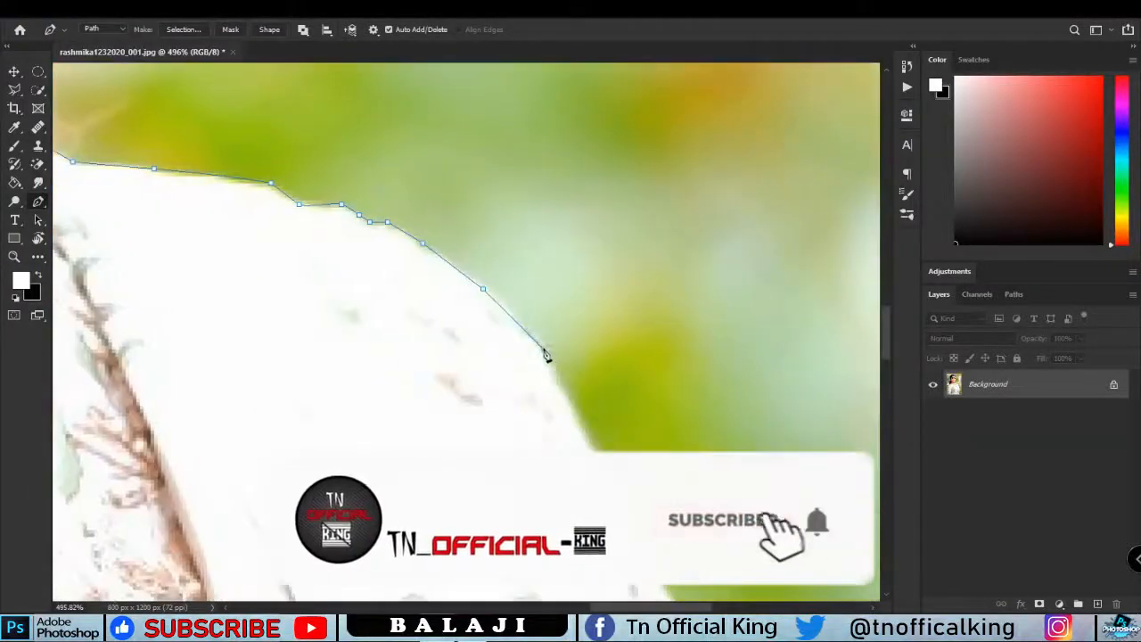
pyautogui.click(544, 349)
# - Trace the path down the saree's patterned outer border below the shoulder
pyautogui.scroll(-12, 544, 351)
pyautogui.moveTo(597, 479); pyautogui.dragTo(529, 364)
pyautogui.scroll(11, 530, 365)
pyautogui.click(531, 374)
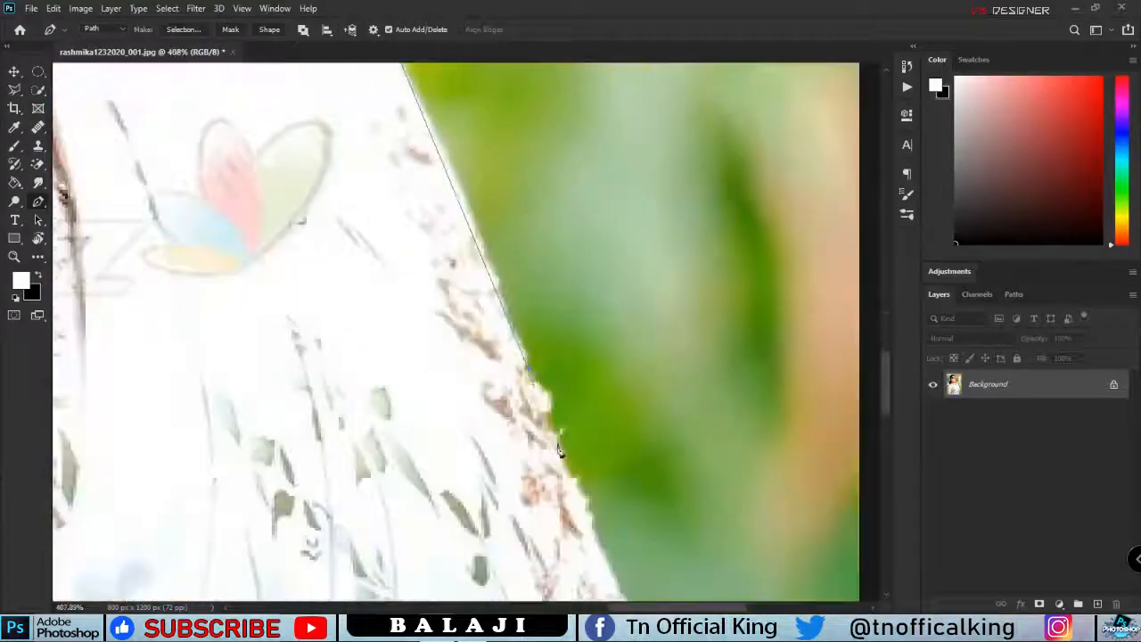
pyautogui.moveTo(596, 553); pyautogui.dragTo(530, 223)
pyautogui.click(539, 248)
pyautogui.moveTo(572, 413); pyautogui.dragTo(702, 301)
# - Turn the path around the widest point of the saree and continue it onto the bare arm below
pyautogui.moveTo(654, 390); pyautogui.dragTo(622, 460)
pyautogui.keyDown('alt'); pyautogui.click(654, 390); pyautogui.keyUp('alt')
pyautogui.moveTo(614, 508); pyautogui.dragTo(615, 324)
pyautogui.scroll(-1, 577, 527)
pyautogui.scroll(-10, 577, 529)
pyautogui.scroll(11, 588, 366)
pyautogui.moveTo(615, 329); pyautogui.dragTo(615, 406)
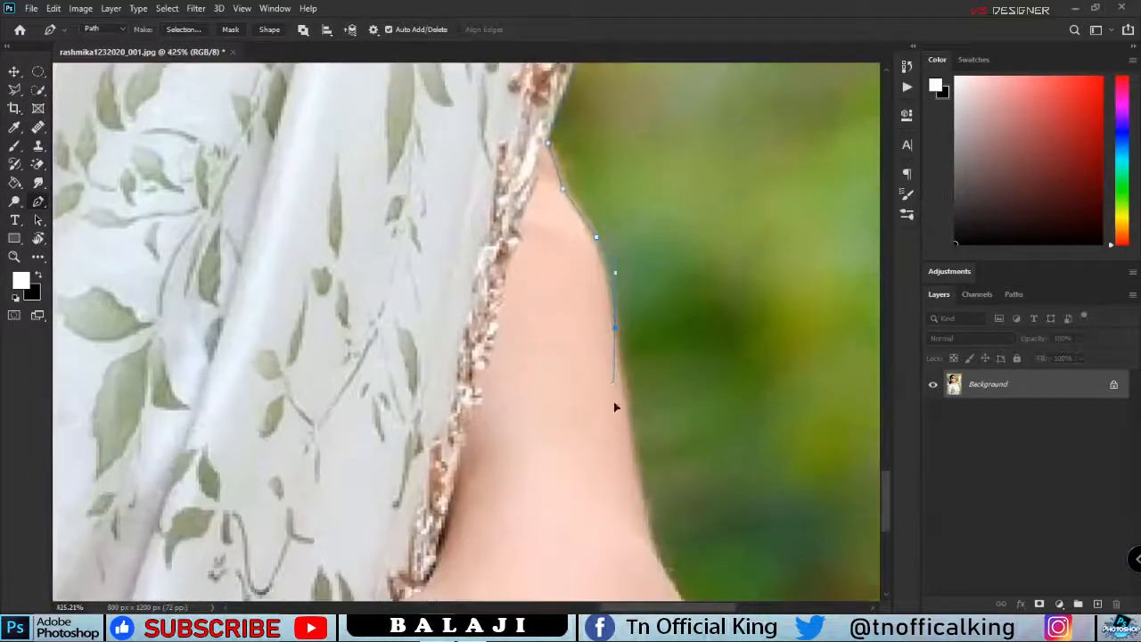
# - Trace the path down the bare arm to the photo's lower edge and bring it back beneath the image to its start
pyautogui.moveTo(632, 483); pyautogui.dragTo(606, 146)
pyautogui.click(627, 317)
pyautogui.click(626, 253)
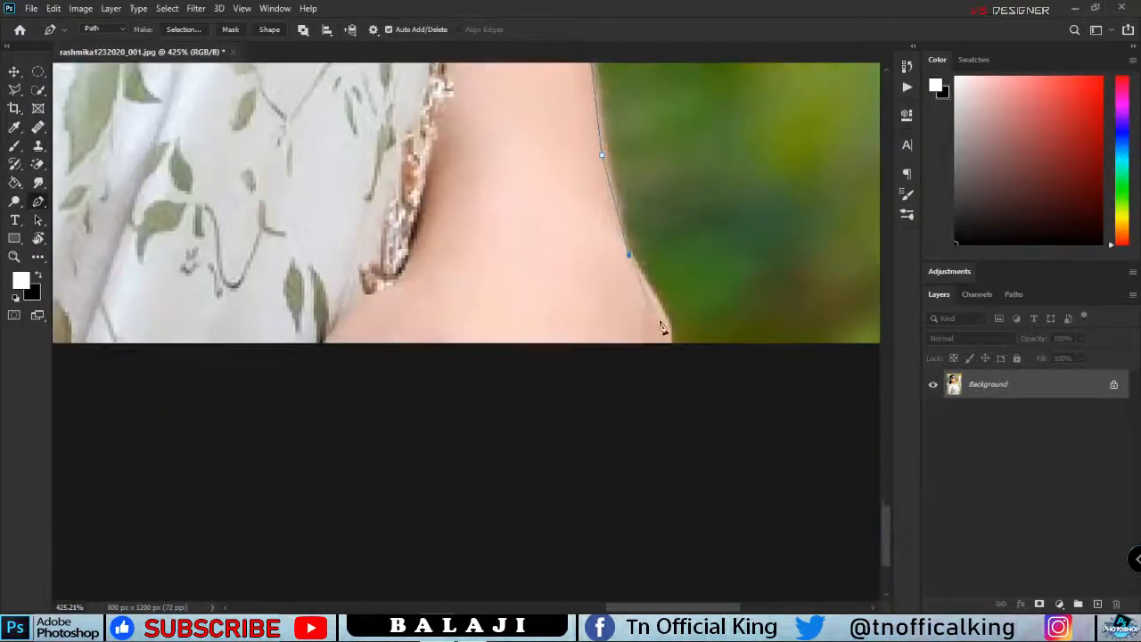
pyautogui.moveTo(668, 344); pyautogui.dragTo(656, 391)
pyautogui.scroll(-9, 623, 402)
pyautogui.click(460, 454)
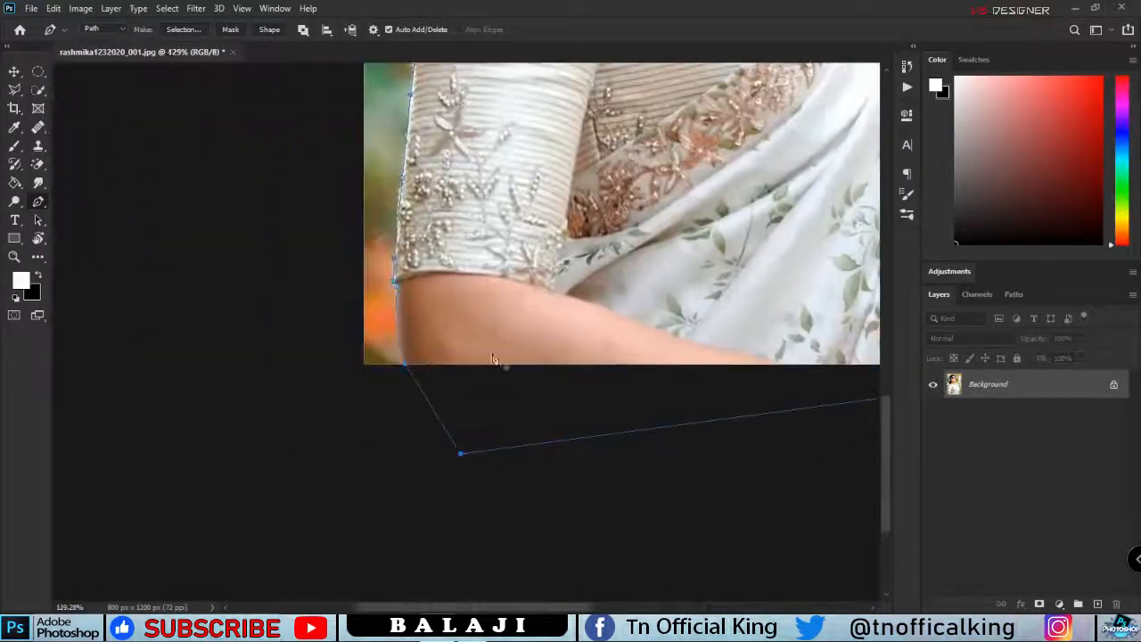
# - Convert the finished path around the woman into a selection
pyautogui.scroll(-5, 572, 320)
pyautogui.scroll(3, 509, 299)
pyautogui.rightClick(481, 272)
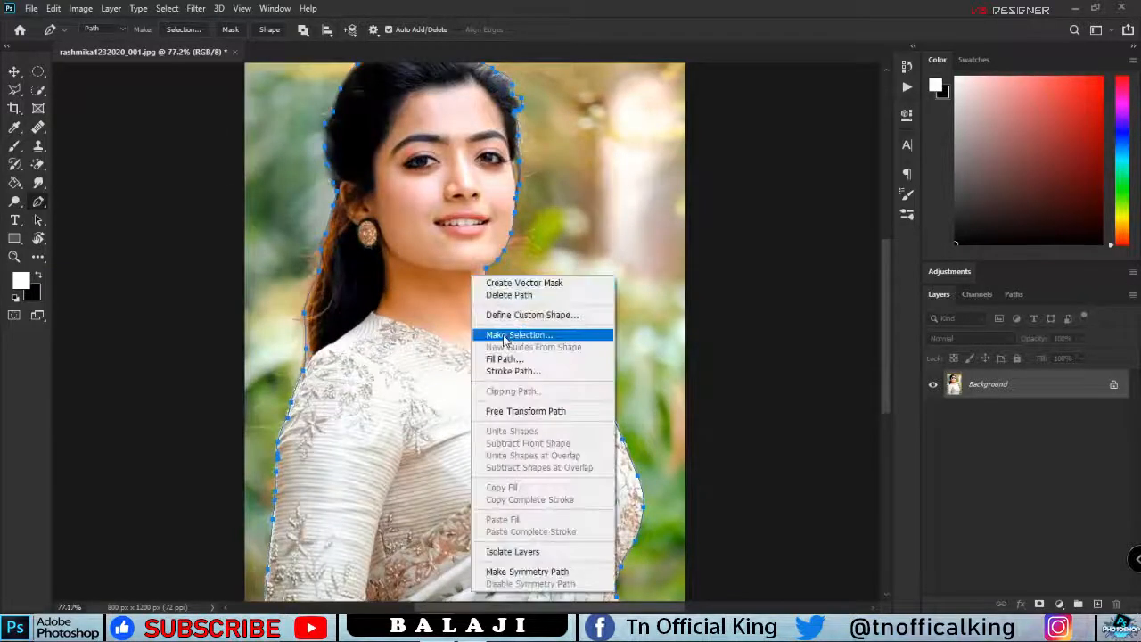
pyautogui.click(504, 332)
pyautogui.press('Return')
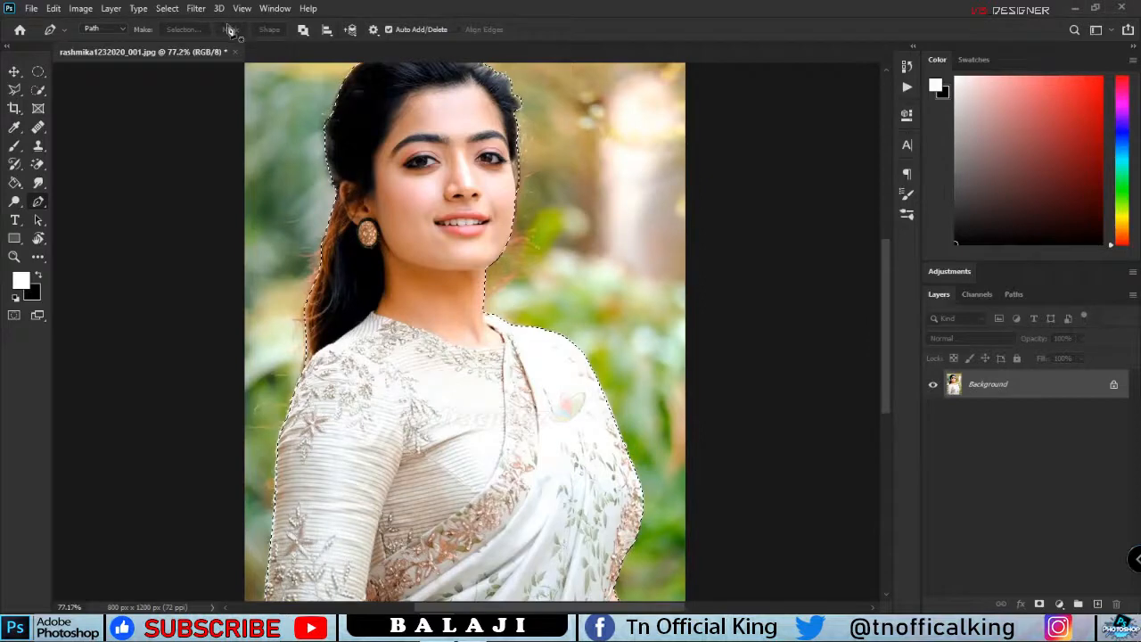
# - Open Select and Mask and refine the selection edge along the long hair with the Refine Edge Brush
pyautogui.hotkey('ctrl', 'alt', 'r')
pyautogui.click(14, 72)
pyautogui.click(14, 90)
pyautogui.scroll(3, 322, 348)
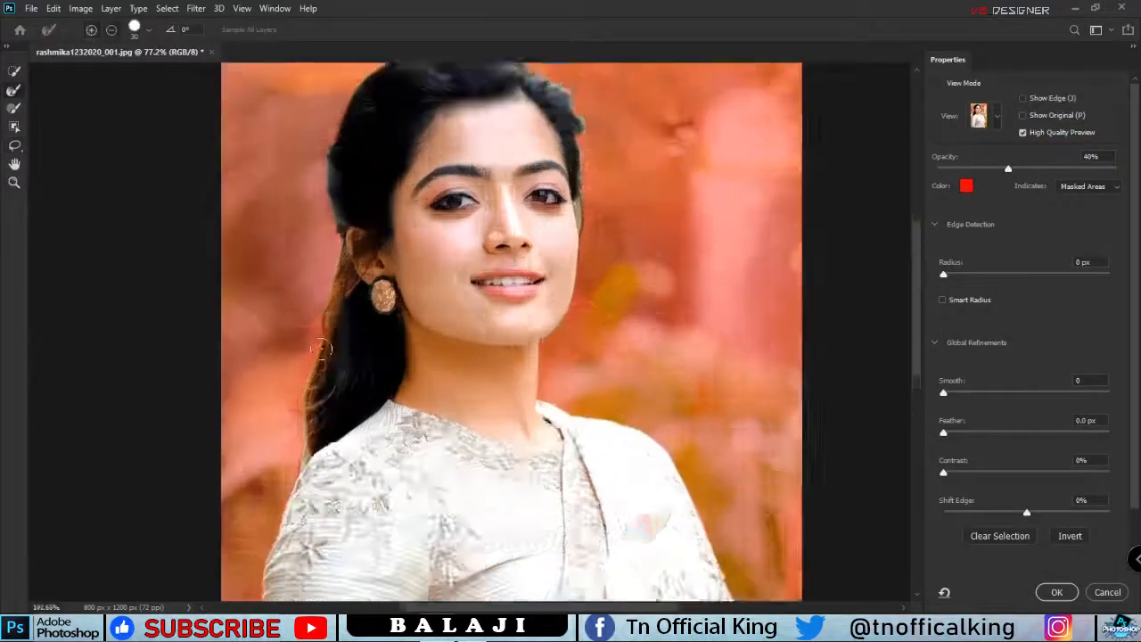
pyautogui.scroll(2, 321, 348)
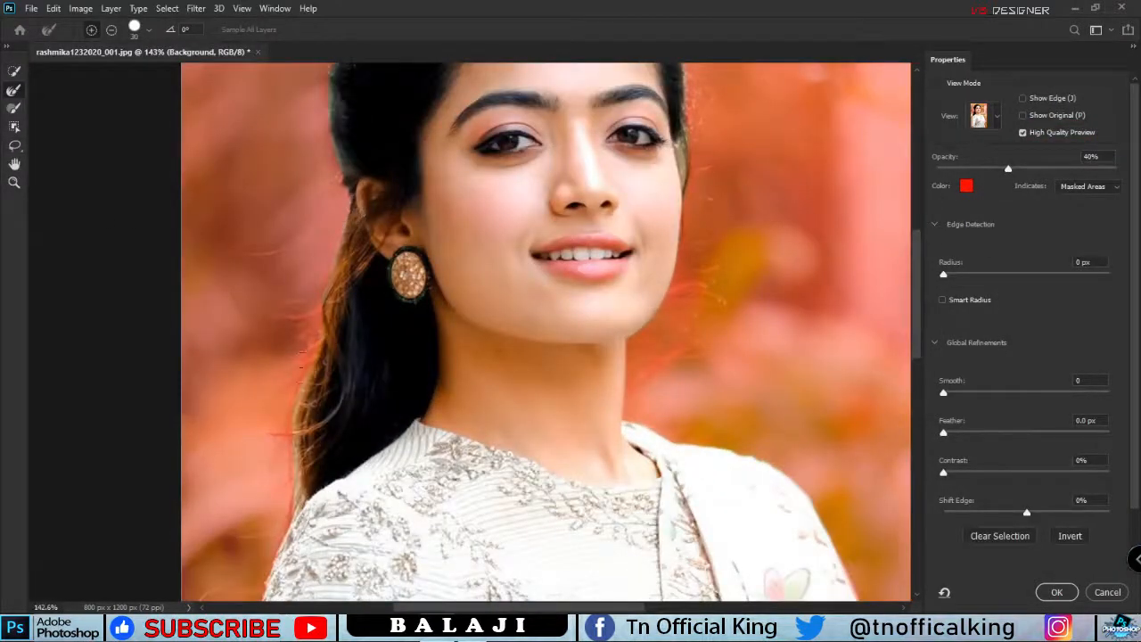
pyautogui.scroll(5, 274, 481)
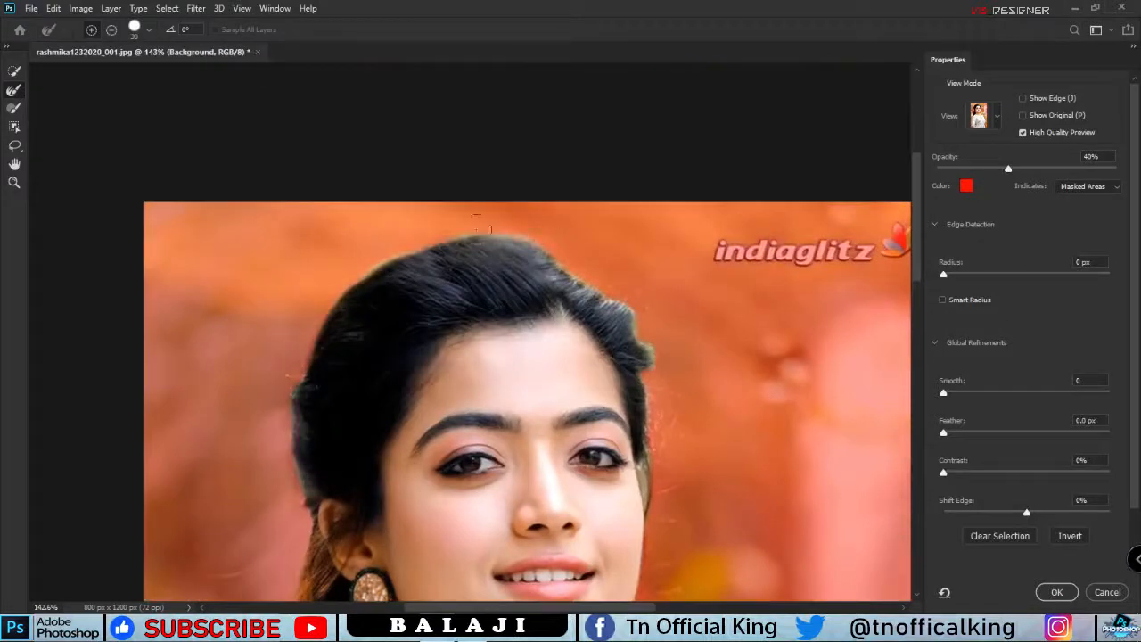
# - Refine the selection edge over the crown and far side of the hair, and apply the refined selection
pyautogui.moveTo(477, 230); pyautogui.dragTo(539, 245)
pyautogui.moveTo(529, 339); pyautogui.dragTo(378, 326)
pyautogui.moveTo(412, 250); pyautogui.dragTo(451, 277)
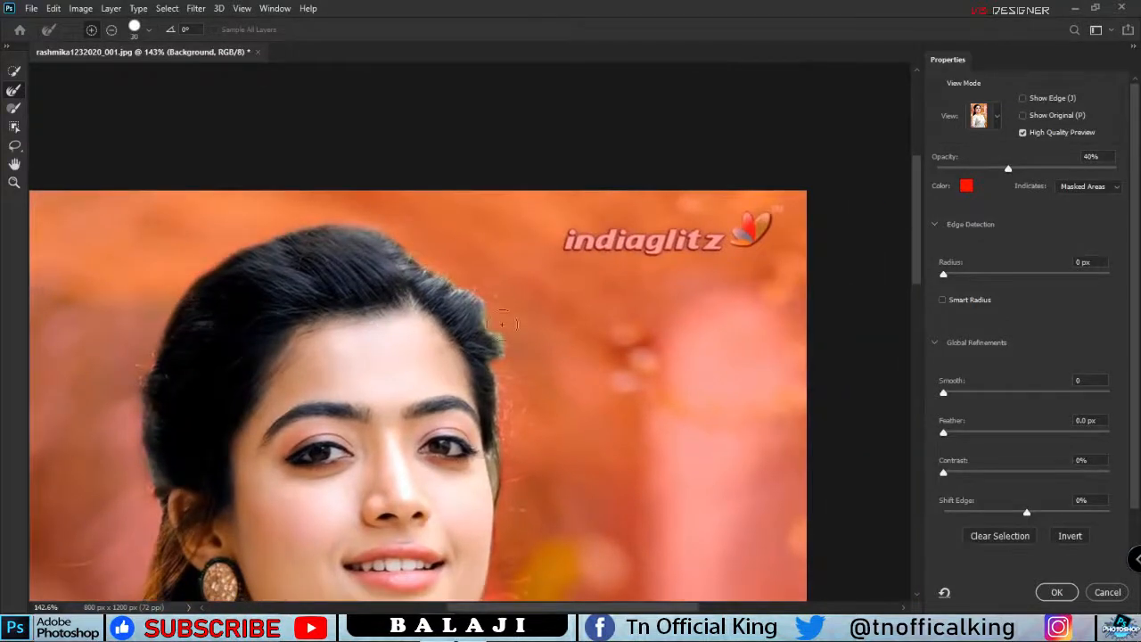
pyautogui.scroll(-6, 512, 452)
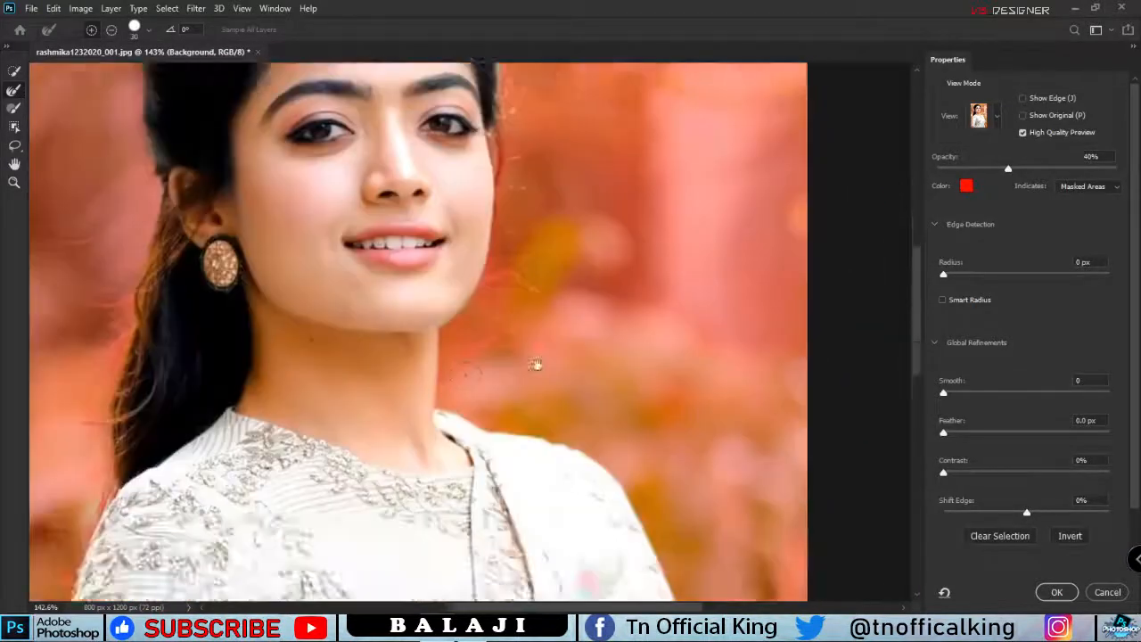
pyautogui.hotkey('ctrl', '0')
pyautogui.click(1056, 592)
# - Add the loose hair strand beside the cheek to the selection with the Polygonal Lasso, leaving the gap behind it unselected
pyautogui.scroll(10, 499, 214)
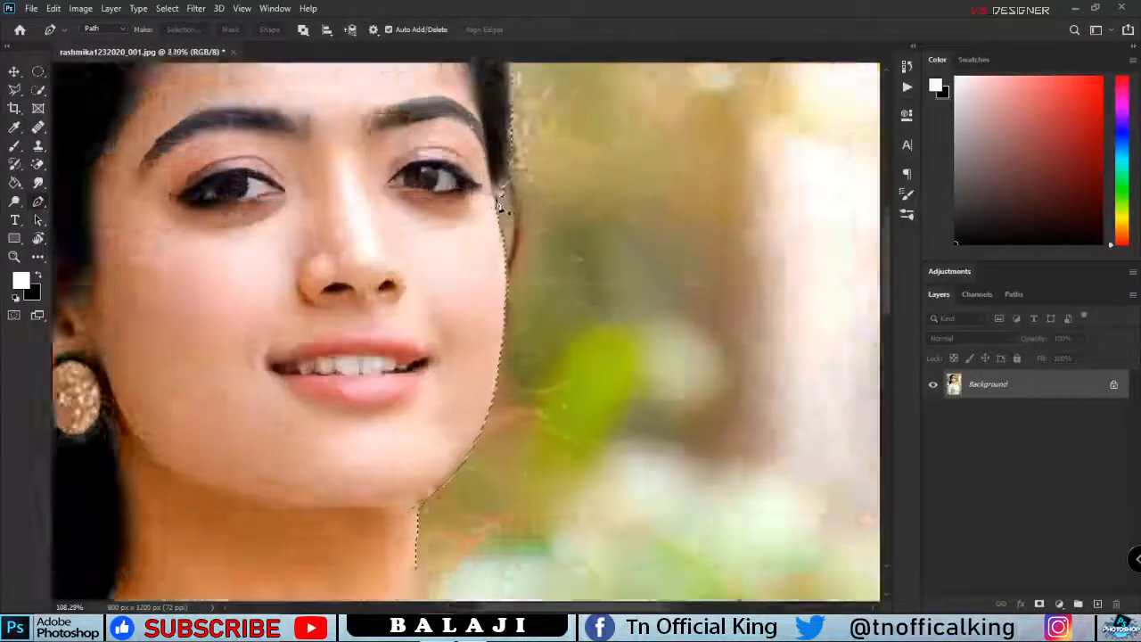
pyautogui.press('l')
pyautogui.click(535, 149)
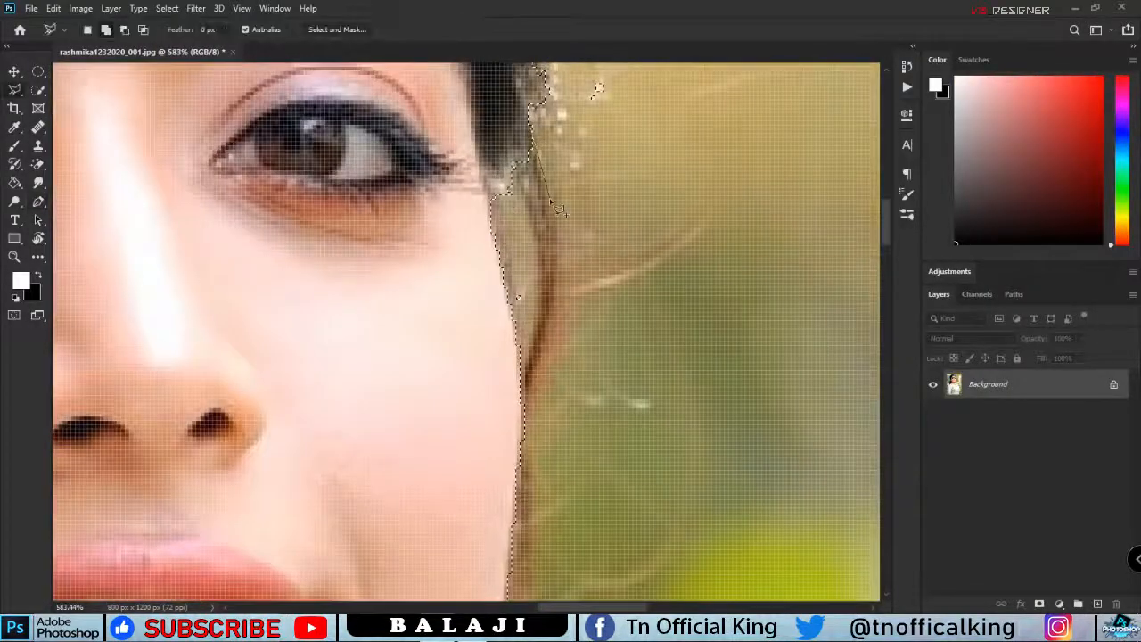
pyautogui.click(550, 198)
pyautogui.click(563, 251)
pyautogui.click(532, 345)
pyautogui.click(538, 299)
pyautogui.click(536, 221)
pyautogui.click(514, 170)
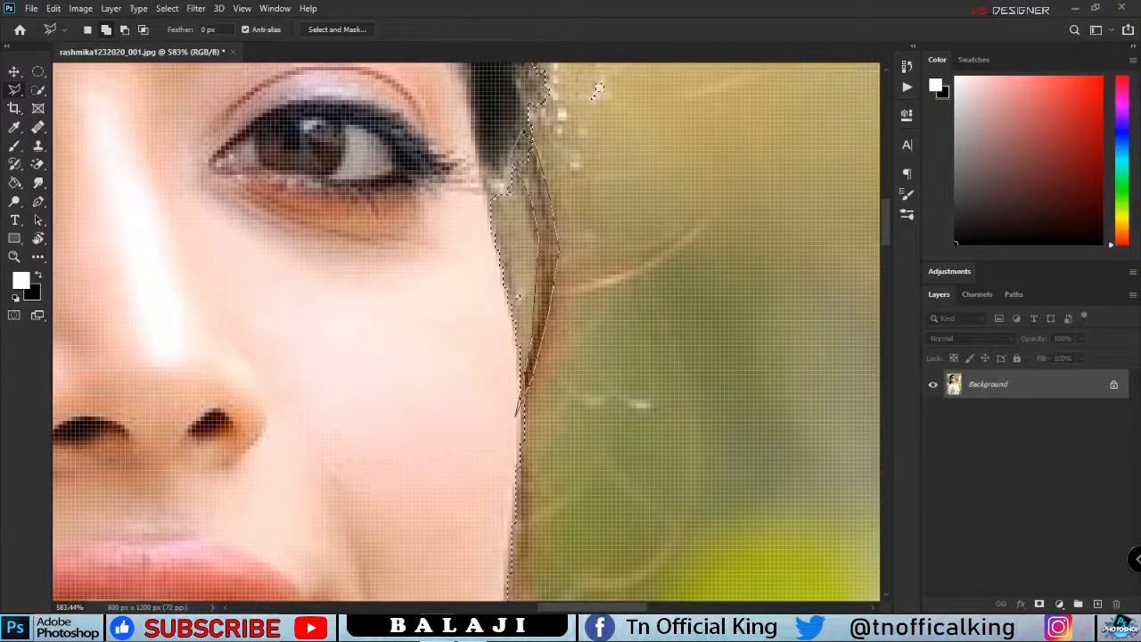
pyautogui.click(535, 149)
# - Copy the selected woman onto a new layer
pyautogui.scroll(-2, 514, 229)
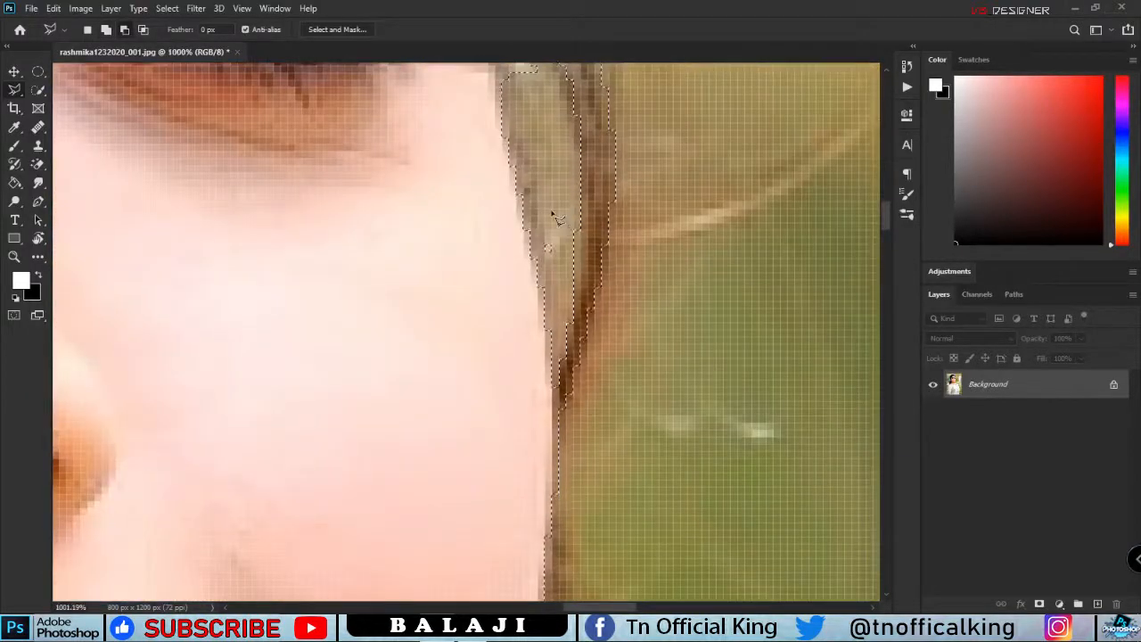
pyautogui.scroll(-3, 550, 223)
pyautogui.scroll(-5, 550, 224)
pyautogui.hotkey('ctrl', 'j')
# - Add an empty layer between the Background and the cut-out and fill it with white using the Paint Bucket
pyautogui.click(1017, 412)
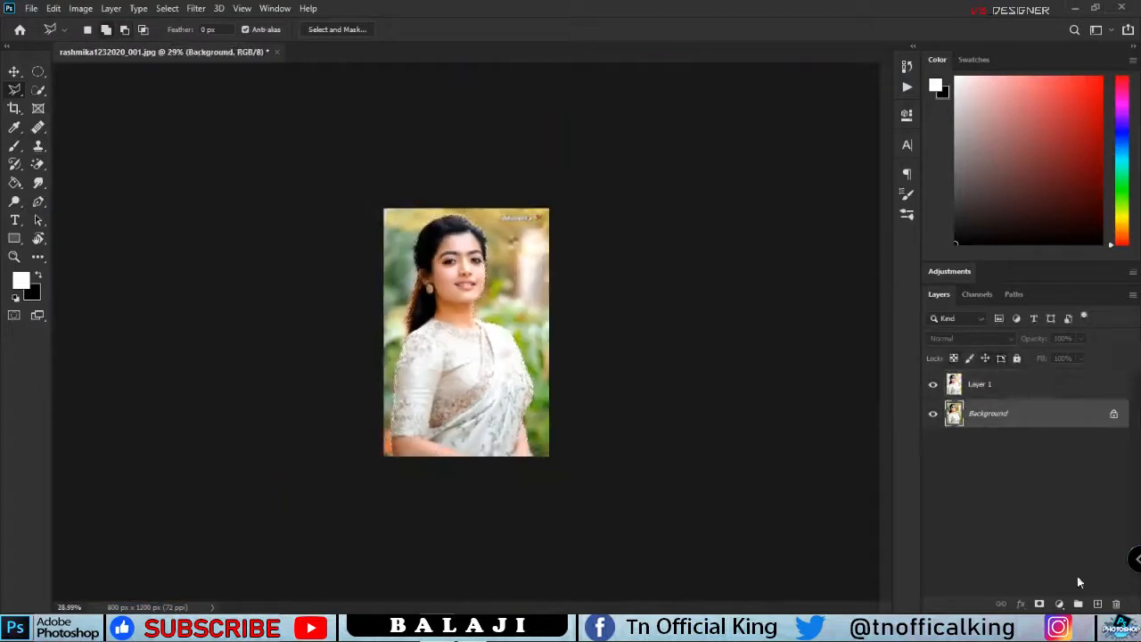
pyautogui.click(1097, 605)
pyautogui.hotkey('ctrl', 'z')
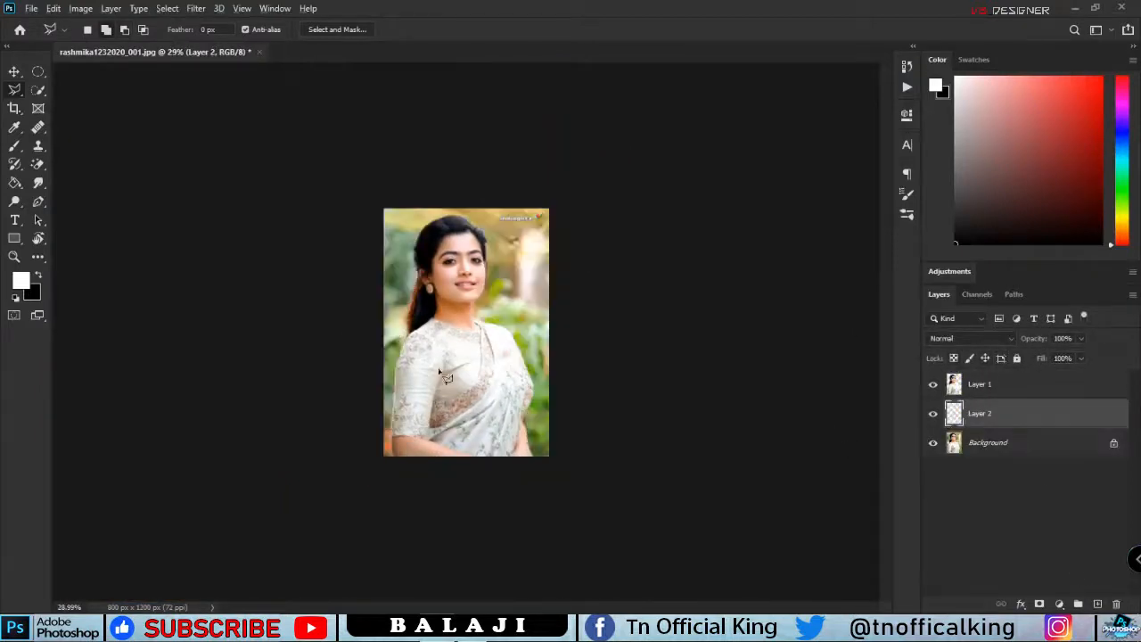
pyautogui.scroll(3, 856, 399)
pyautogui.press('g')
pyautogui.click(532, 295)
pyautogui.scroll(-4, 125, 205)
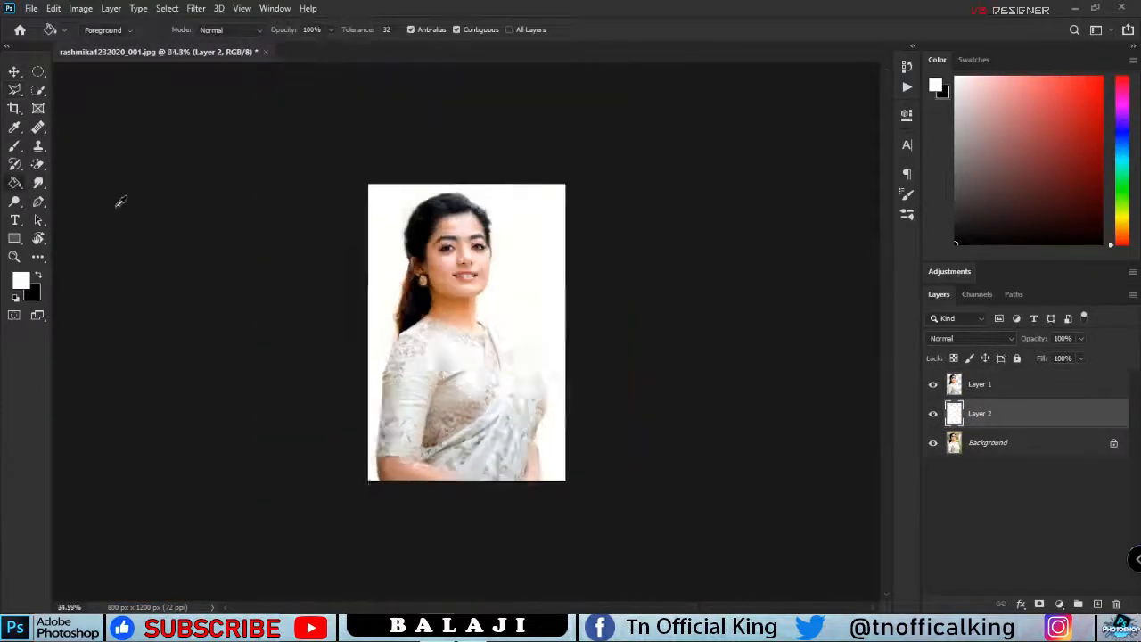
# - Enlarge the canvas around the portrait to 1219 x 1513 px with the Crop tool and fill the added border on Layer 2 with white
pyautogui.scroll(3, 378, 284)
pyautogui.moveTo(346, 153); pyautogui.dragTo(326, 131)
pyautogui.moveTo(602, 531); pyautogui.dragTo(620, 548)
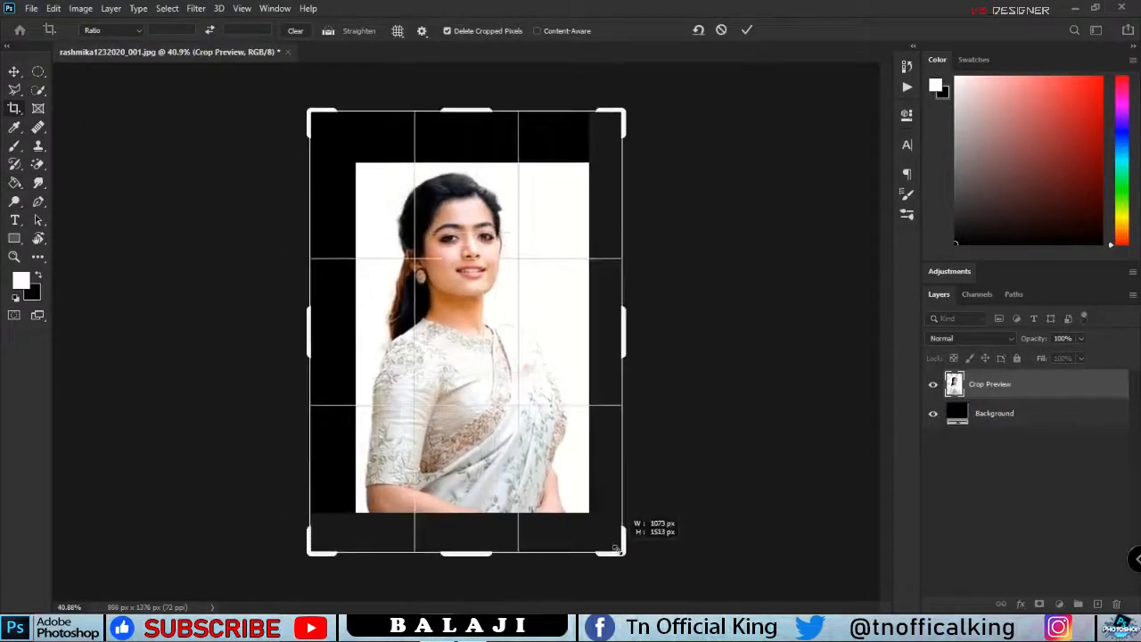
pyautogui.moveTo(309, 536); pyautogui.dragTo(300, 533)
pyautogui.moveTo(634, 330); pyautogui.dragTo(644, 328)
pyautogui.press('Return')
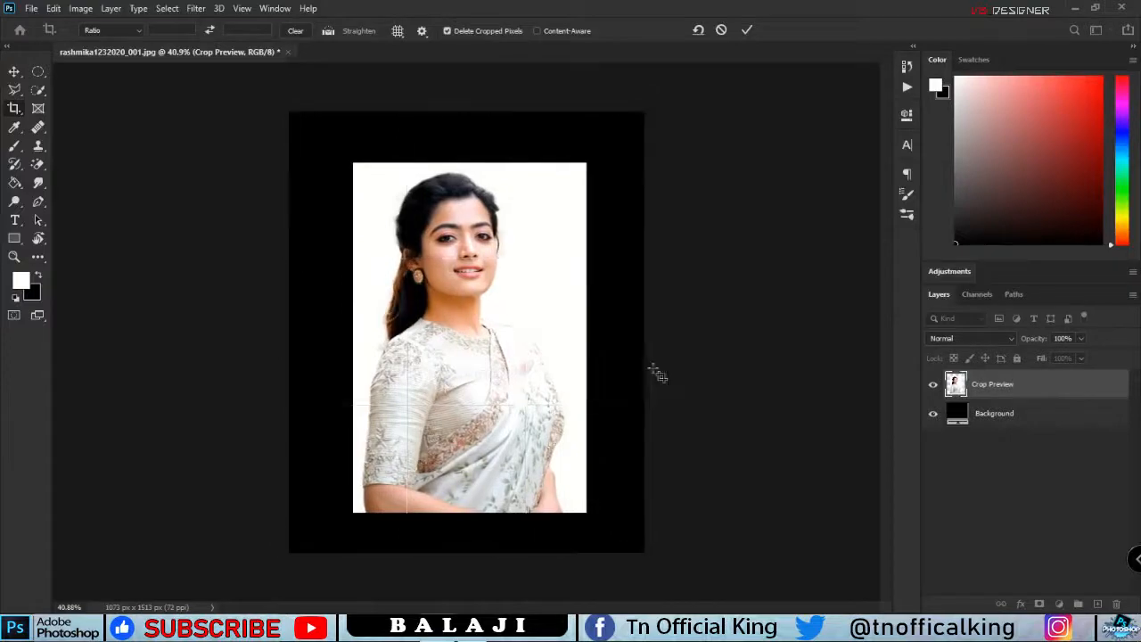
pyautogui.press('g')
pyautogui.click(603, 367)
# - Sample the tan tone from the woman's blouse and fill Layer 2 behind her with it using the Paint Bucket
pyautogui.scroll(10, 423, 436)
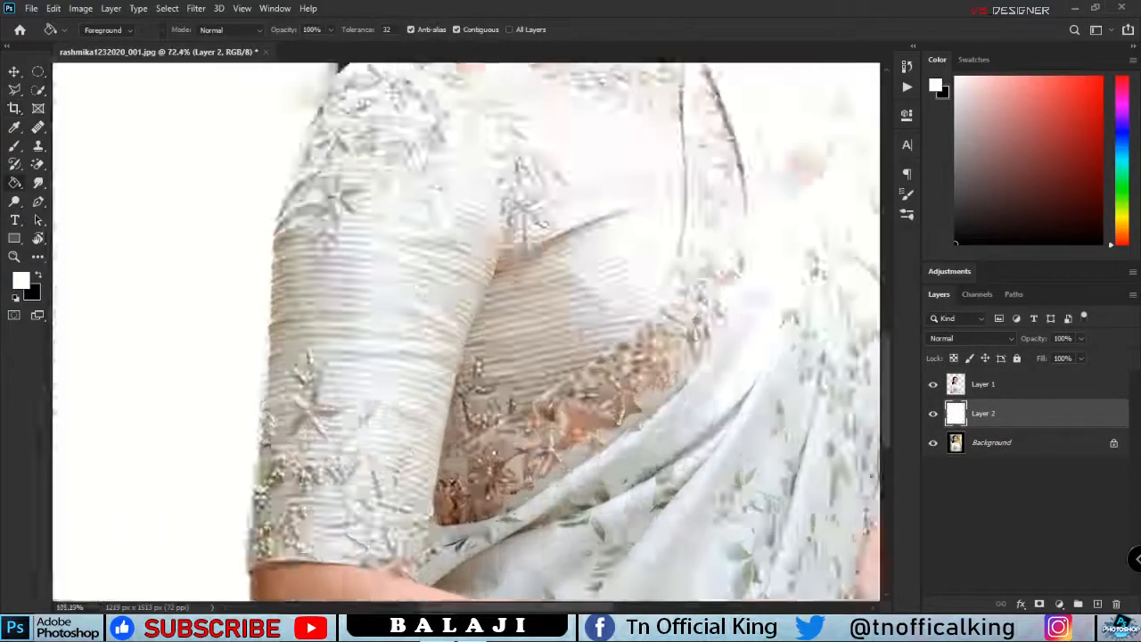
pyautogui.keyDown('alt'); pyautogui.click(428, 443); pyautogui.keyUp('alt')
pyautogui.scroll(-8, 430, 445)
pyautogui.click(233, 410)
pyautogui.scroll(-5, 541, 379)
pyautogui.scroll(1, 545, 377)
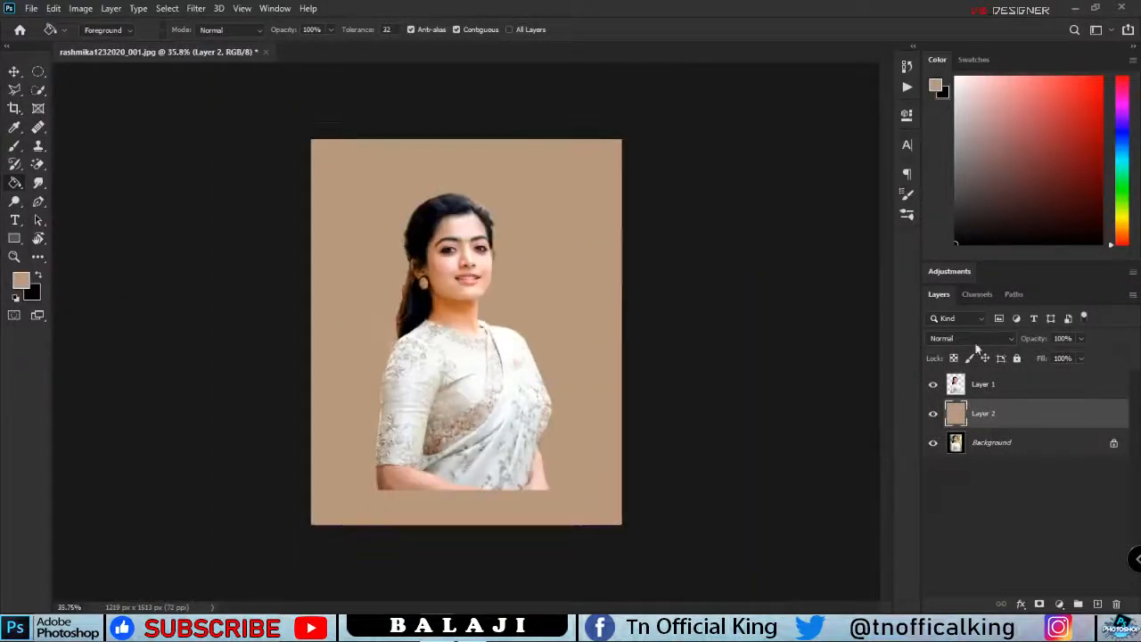
# - Duplicate the cut-out layer and apply a High Pass filter to the copy
pyautogui.click(1010, 393)
pyautogui.hotkey('ctrl', 'j')
pyautogui.click(196, 8)
pyautogui.moveTo(321, 345)
pyautogui.click(388, 358)
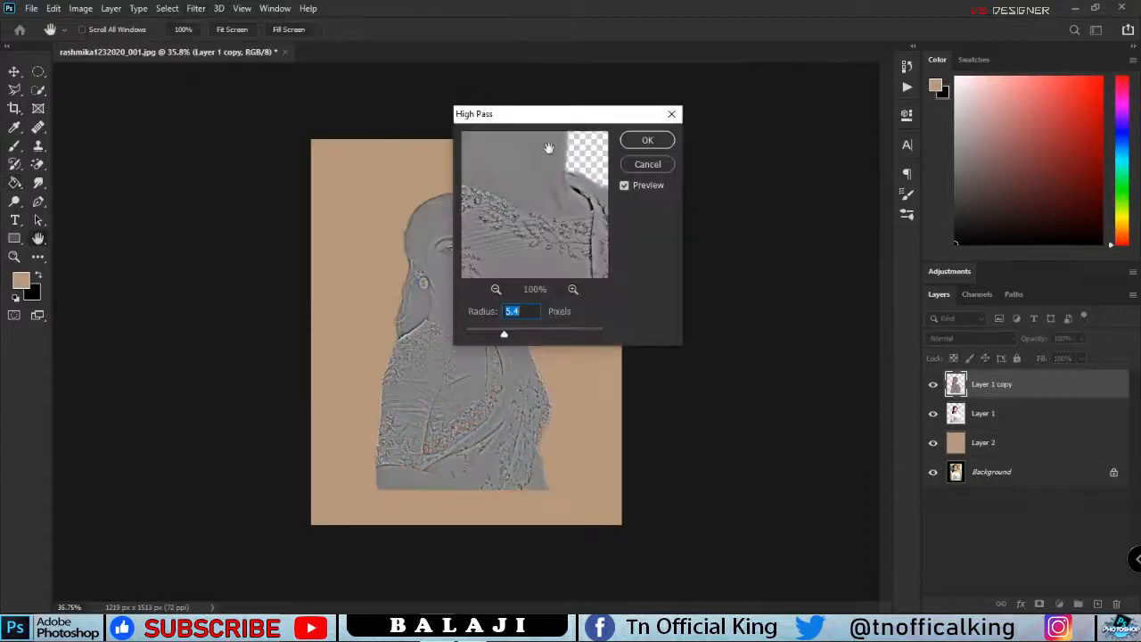
pyautogui.moveTo(603, 113); pyautogui.dragTo(835, 172)
pyautogui.moveTo(713, 391); pyautogui.dragTo(729, 390)
pyautogui.click(884, 198)
# - Set the High Pass copy's blend mode to Overlay and merge it with the cut-out layer beneath
pyautogui.click(947, 340)
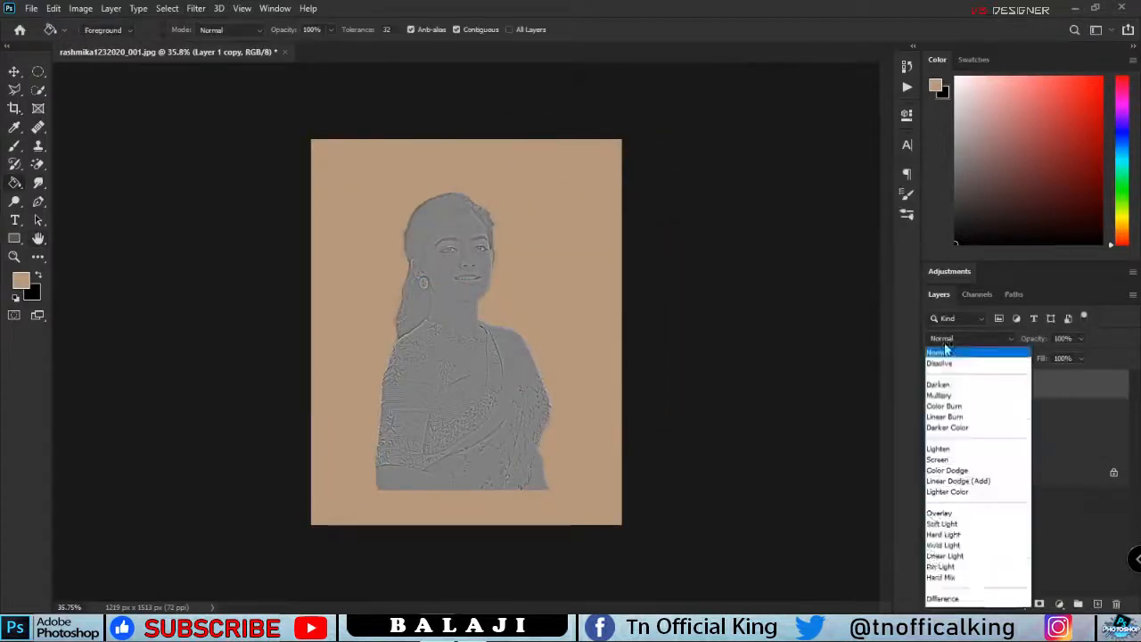
pyautogui.click(946, 511)
pyautogui.keyDown('ctrl'); pyautogui.click(988, 412); pyautogui.keyUp('ctrl')
pyautogui.rightClick(994, 412)
pyautogui.click(936, 437)
pyautogui.click(81, 9)
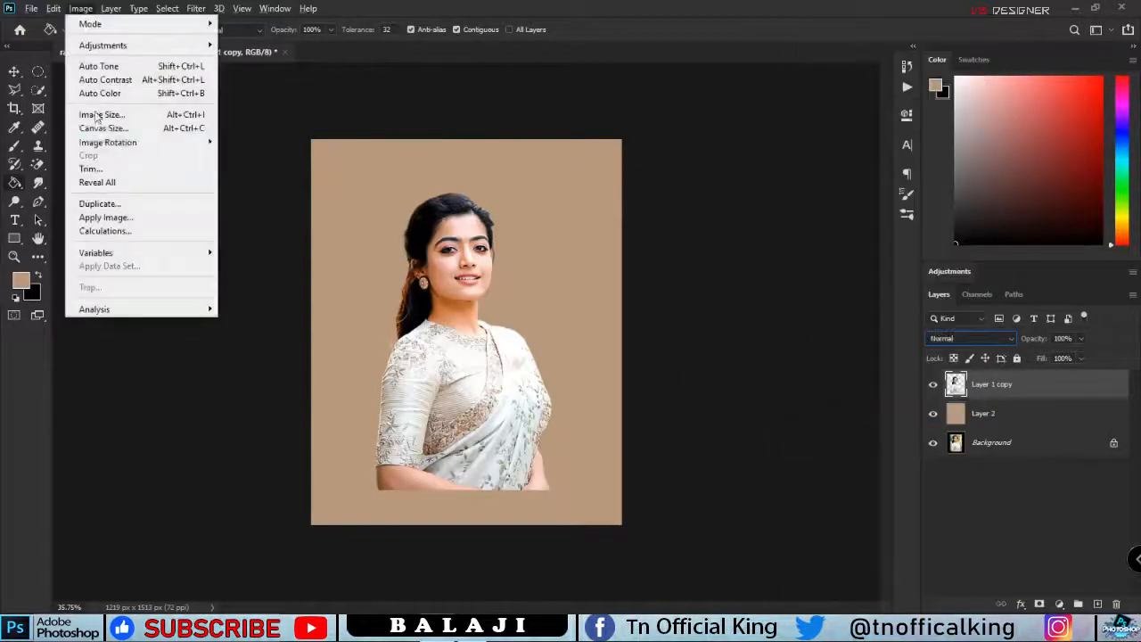
pyautogui.click(114, 127)
pyautogui.press('Escape')
# - Resample the image to a resolution of 120 pixels per inch
pyautogui.click(81, 9)
pyautogui.click(98, 113)
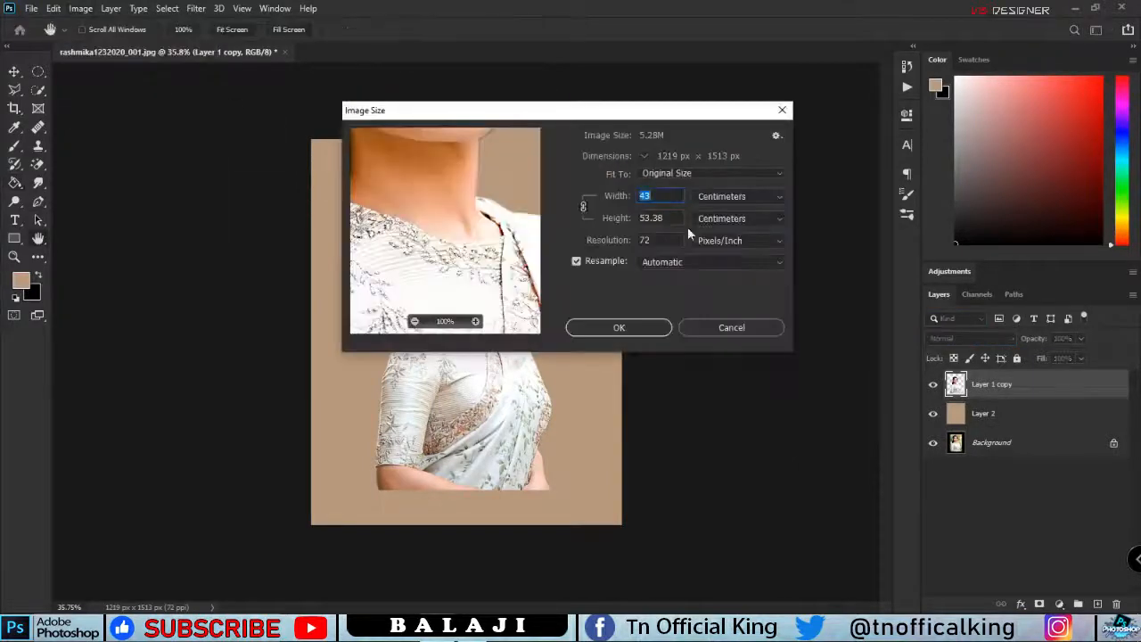
pyautogui.write('120')
pyautogui.press('Return')
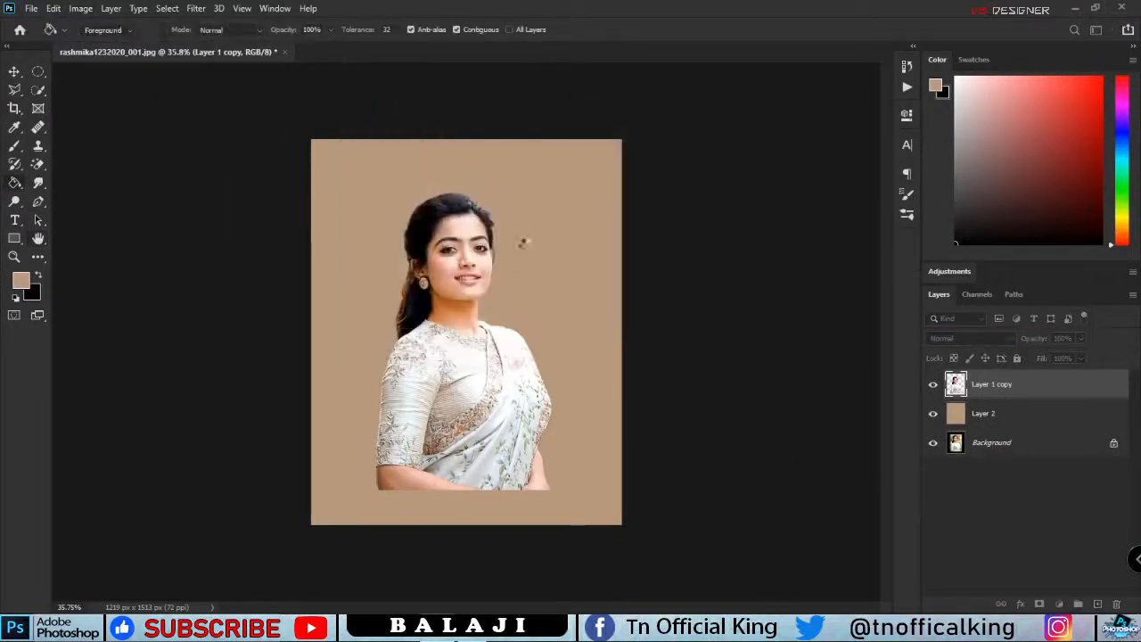
pyautogui.scroll(10, 450, 190)
pyautogui.scroll(-12, 441, 207)
# - Apply a slight Brightness/Contrast adjustment to the merged cut-out layer
pyautogui.click(198, 8)
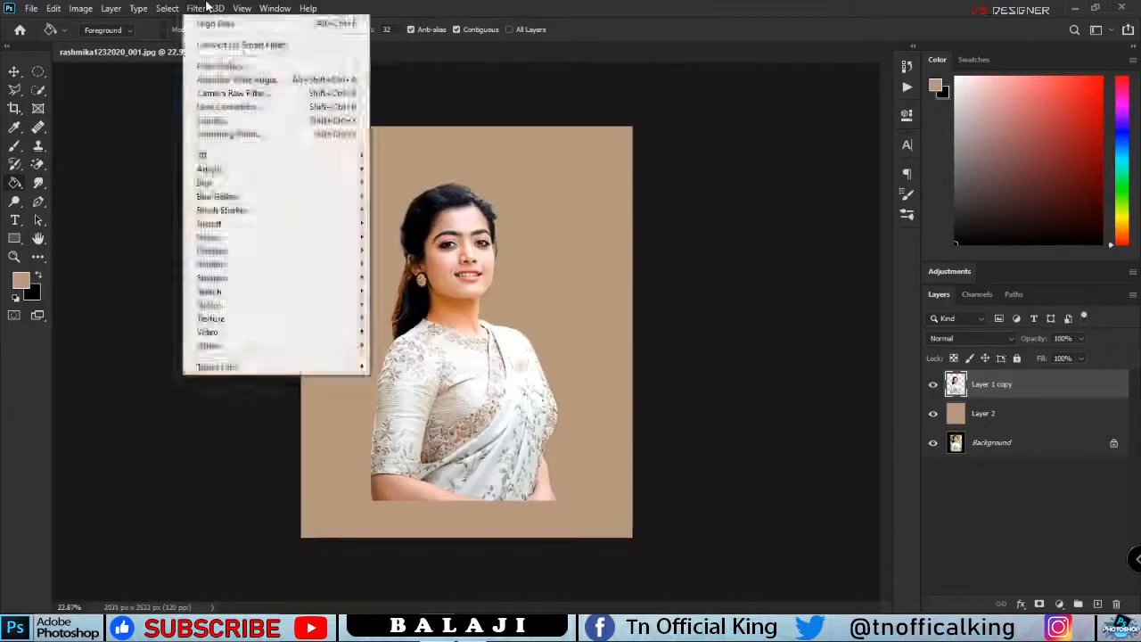
pyautogui.moveTo(81, 9)
pyautogui.moveTo(183, 45)
pyautogui.click(265, 45)
pyautogui.moveTo(793, 125)
pyautogui.mouseDown()
pyautogui.moveTo(842, 126)
pyautogui.moveTo(792, 126)
pyautogui.mouseUp()
pyautogui.click(906, 108)
# - Darken the cut-out's midtones with a Levels adjustment, setting the midtone input to 0.87
pyautogui.click(80, 9)
pyautogui.moveTo(107, 44)
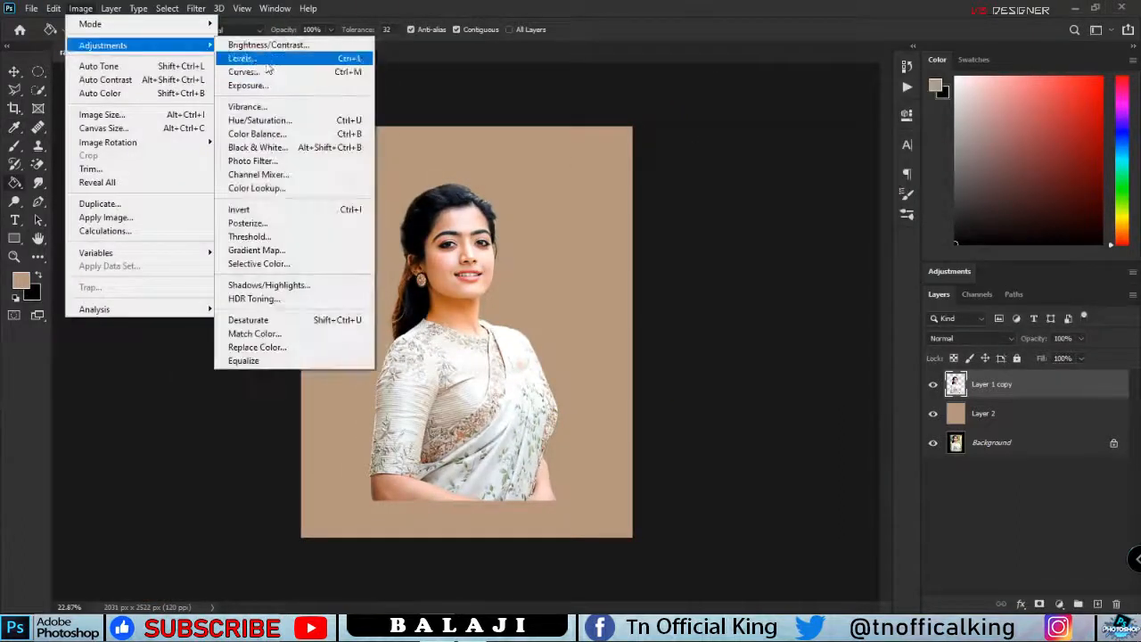
pyautogui.click(249, 54)
pyautogui.moveTo(936, 246); pyautogui.dragTo(941, 252)
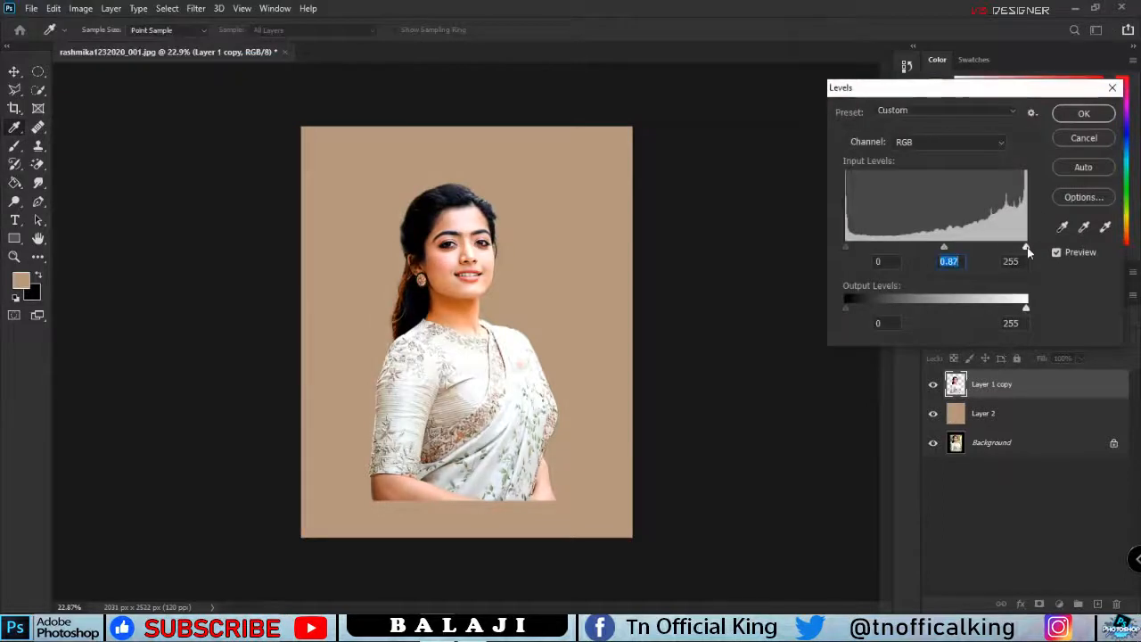
pyautogui.press('Return')
# - Sharpen the cut-out with Unsharp Mask at amount 157%, radius 1.1 pixels and threshold 0, checking the eye in the preview
pyautogui.click(195, 8)
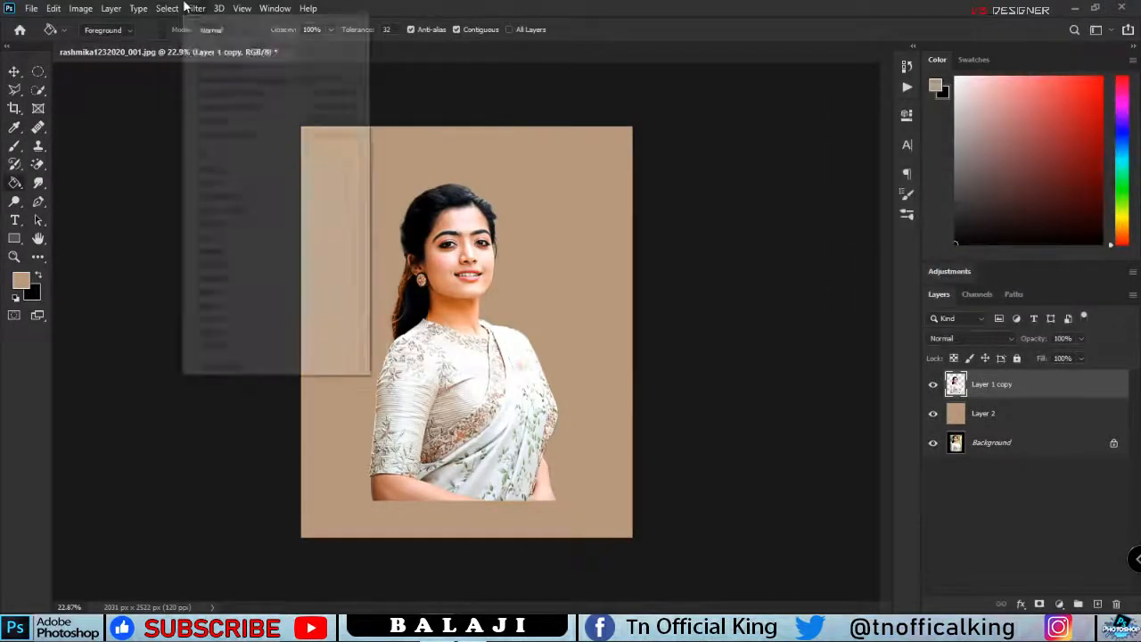
pyautogui.moveTo(276, 270)
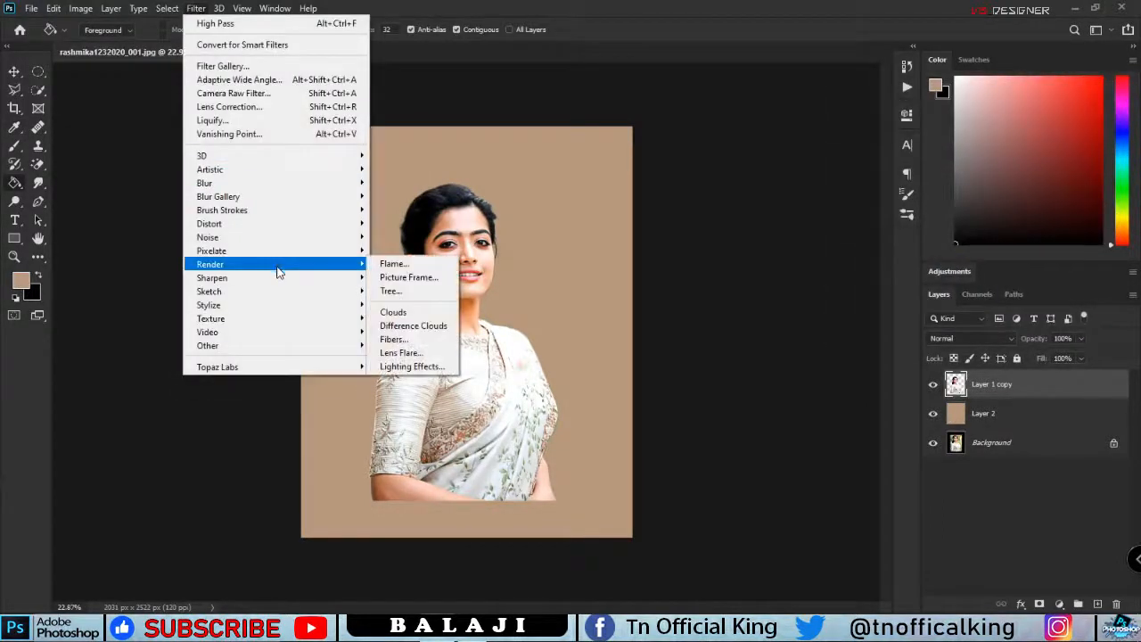
pyautogui.moveTo(309, 278)
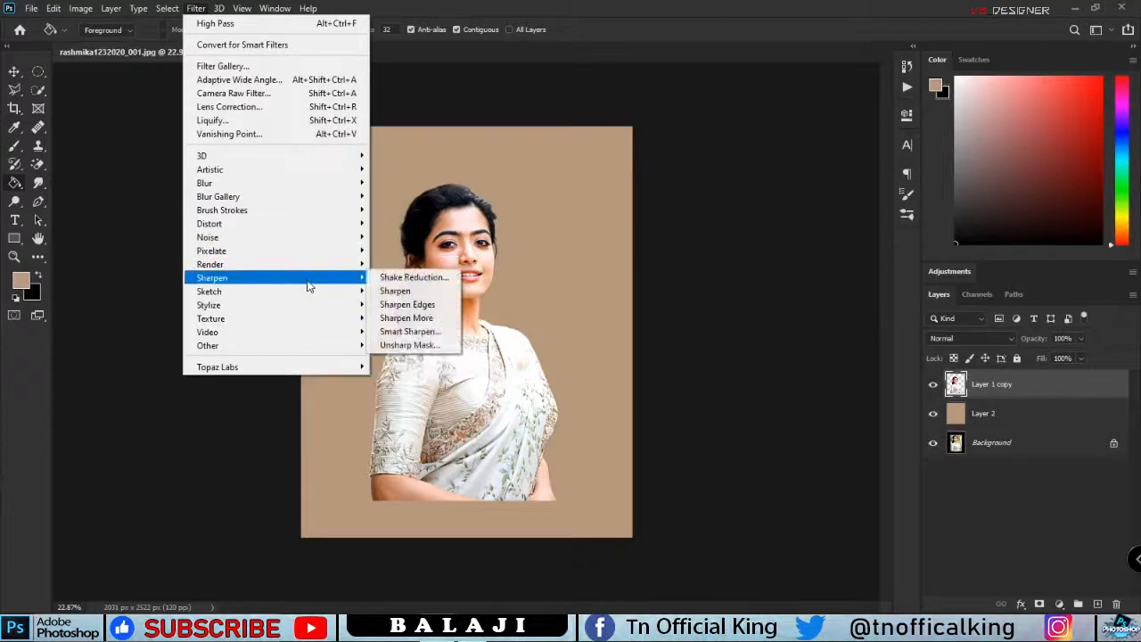
pyautogui.click(399, 345)
pyautogui.moveTo(793, 203); pyautogui.dragTo(803, 407)
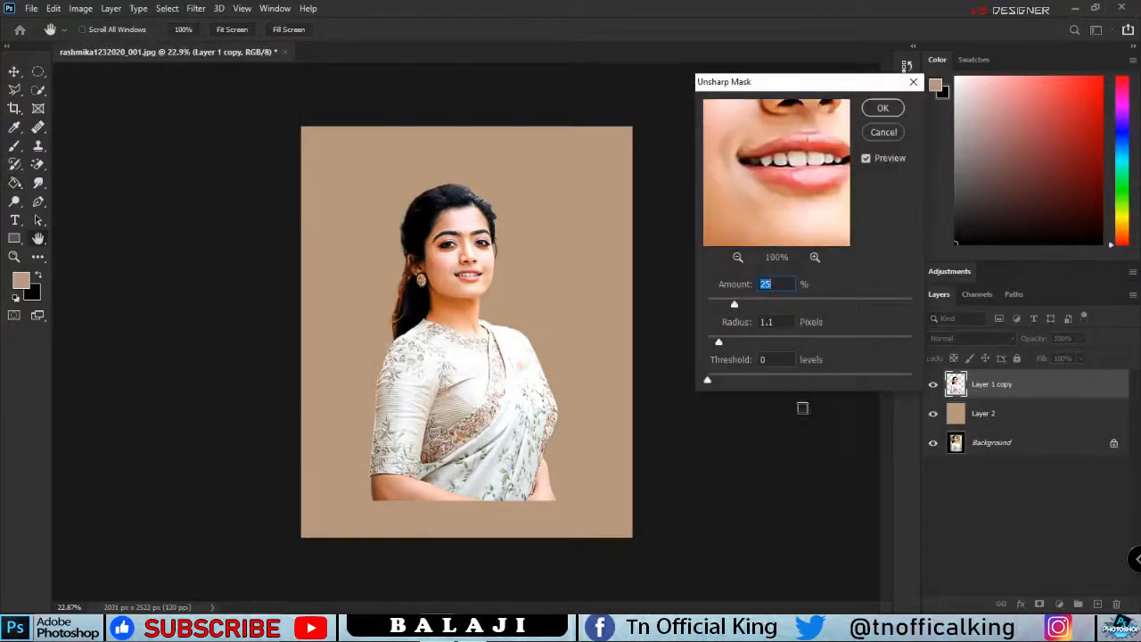
pyautogui.moveTo(795, 134); pyautogui.dragTo(783, 212)
pyautogui.moveTo(837, 304)
pyautogui.mouseDown()
pyautogui.moveTo(882, 305)
pyautogui.moveTo(833, 306)
pyautogui.mouseUp()
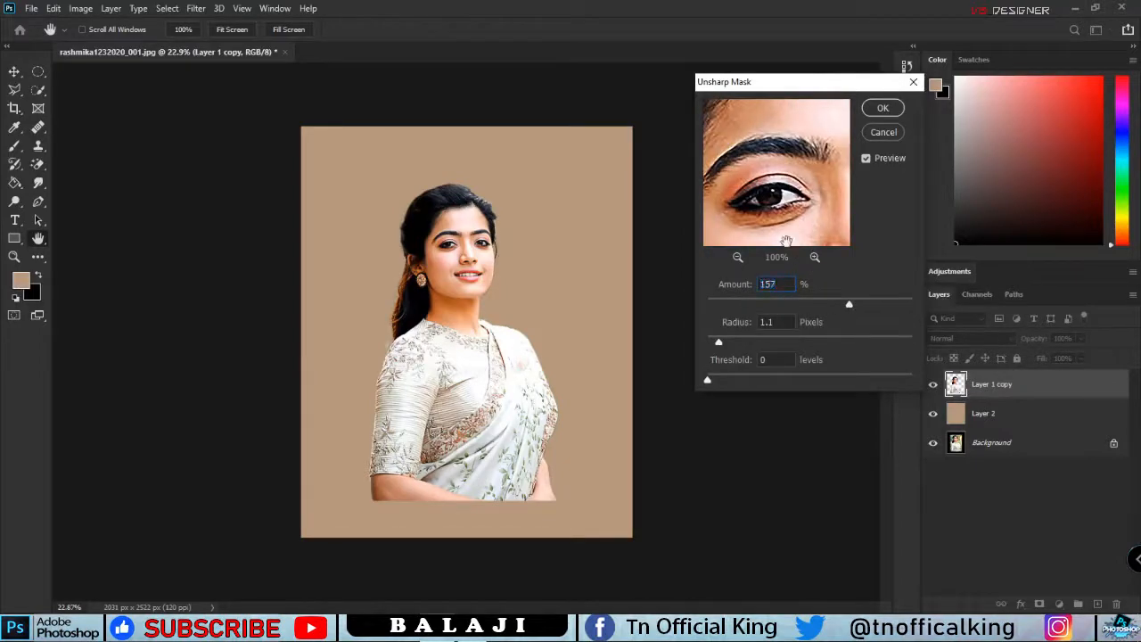
pyautogui.click(887, 106)
pyautogui.scroll(10, 466, 198)
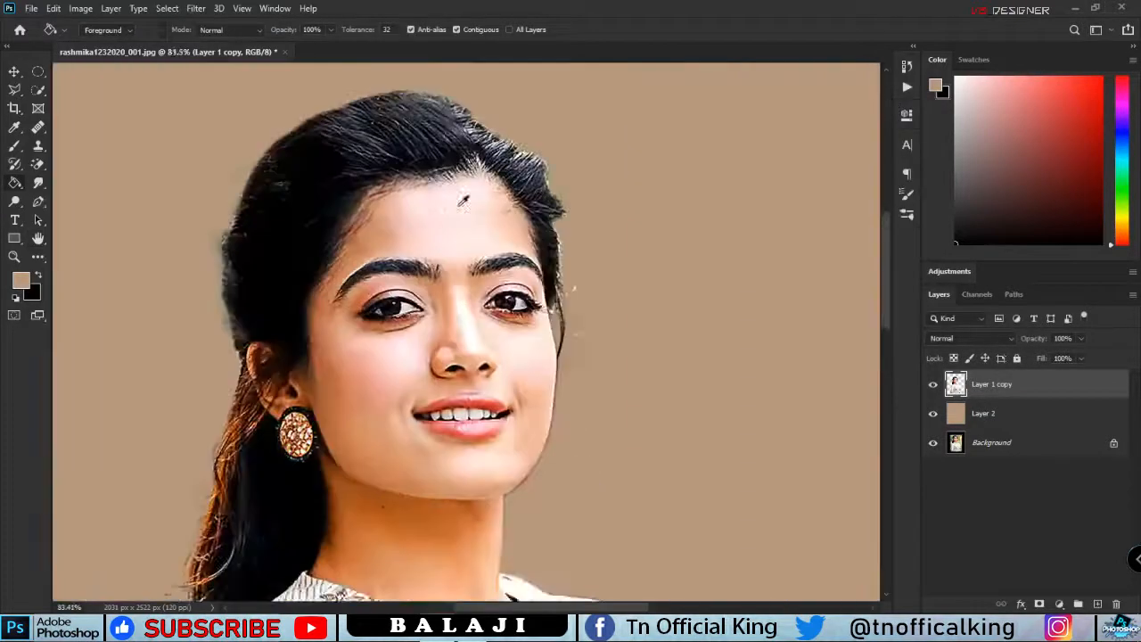
pyautogui.scroll(-5, 455, 205)
pyautogui.scroll(-8, 454, 208)
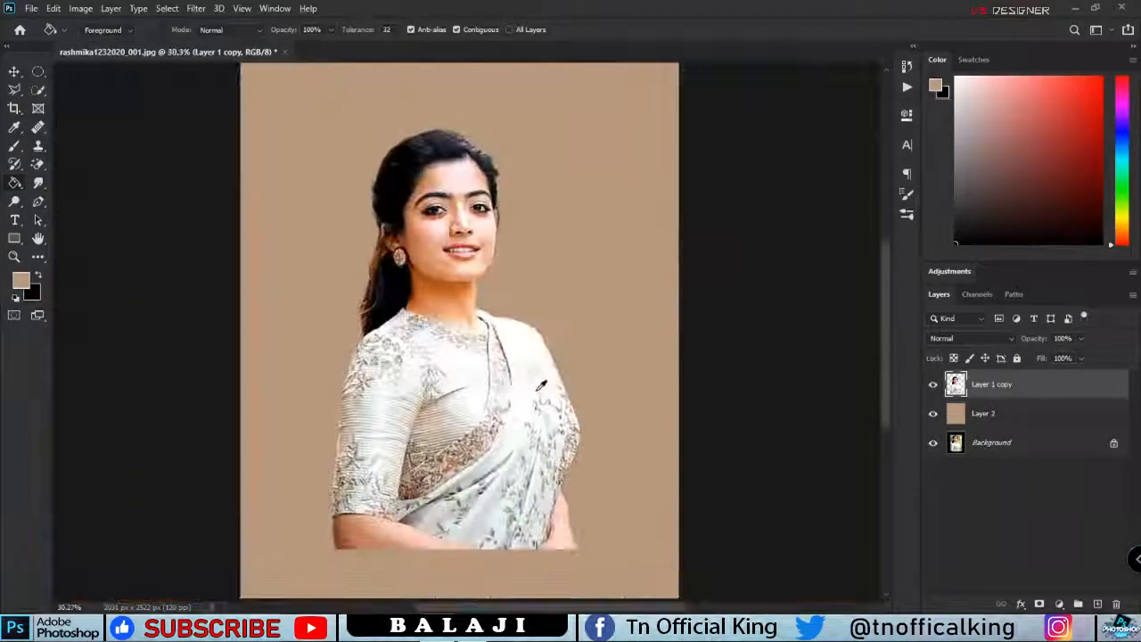
# - Add an empty layer above the cut-out and load the cut-out's outline as a selection
pyautogui.click(1097, 604)
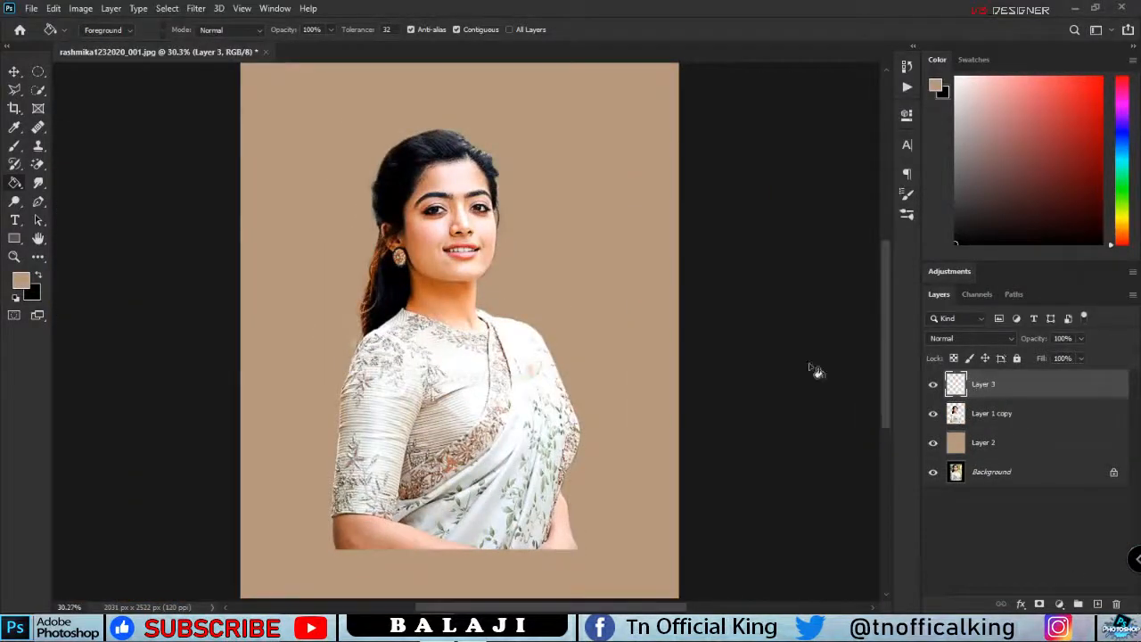
pyautogui.keyDown('ctrl'); pyautogui.click(956, 411); pyautogui.keyUp('ctrl')
pyautogui.scroll(3, 425, 131)
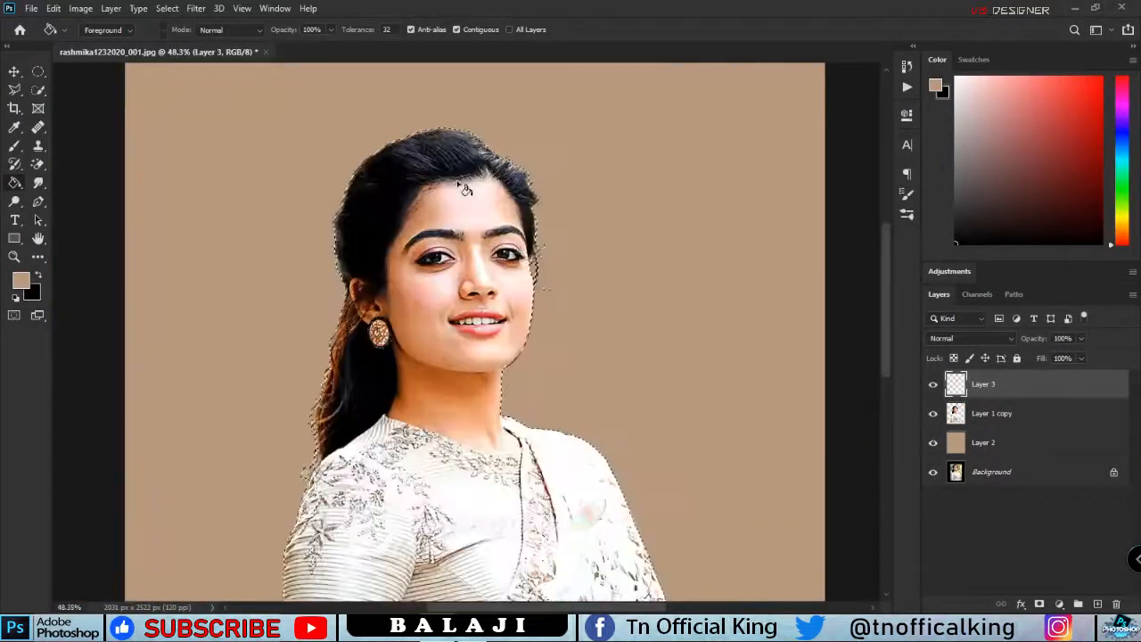
# - Set the new layer to the Color blend mode and brush a bright red tint along the hair's edges at 29% opacity
pyautogui.press('b')
pyautogui.click(1102, 78)
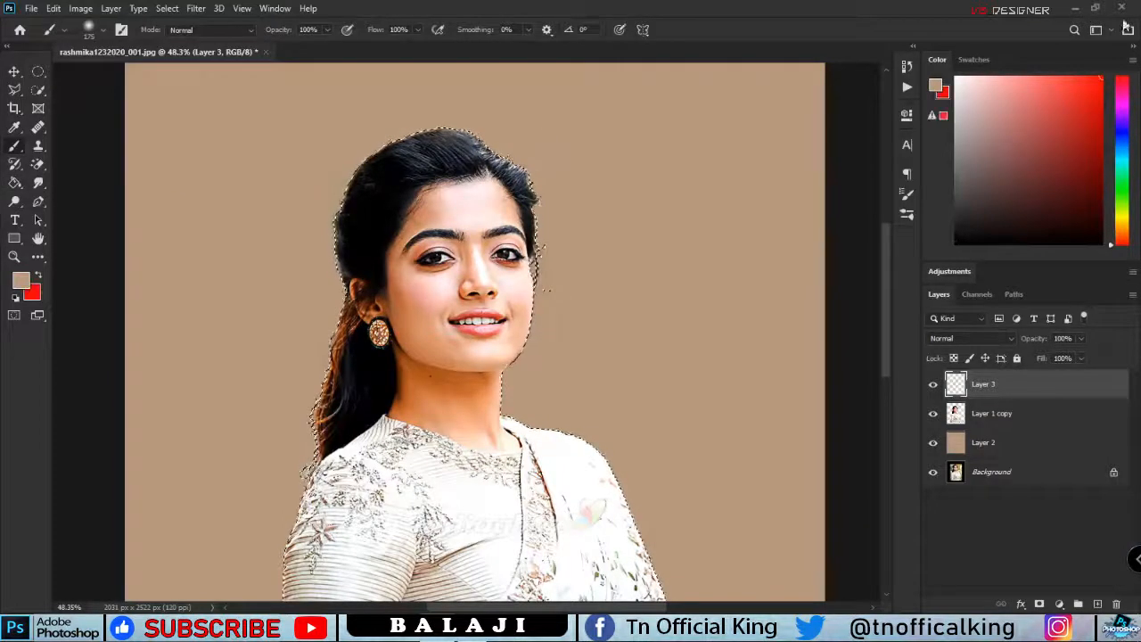
pyautogui.click(971, 338)
pyautogui.click(971, 589)
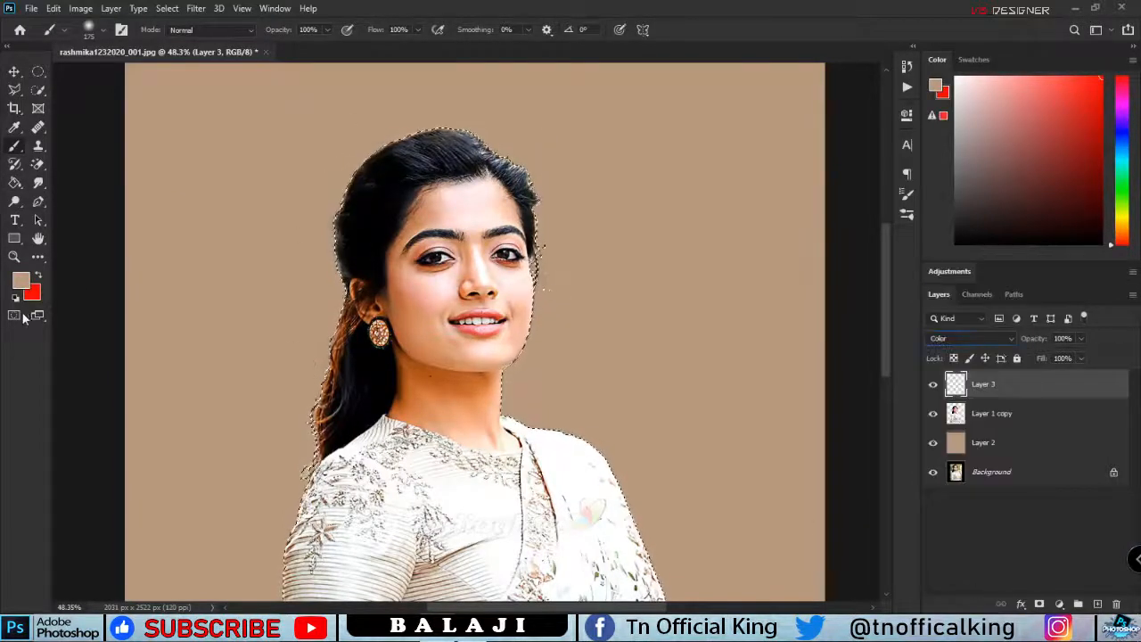
pyautogui.click(37, 276)
pyautogui.moveTo(326, 30); pyautogui.dragTo(283, 50)
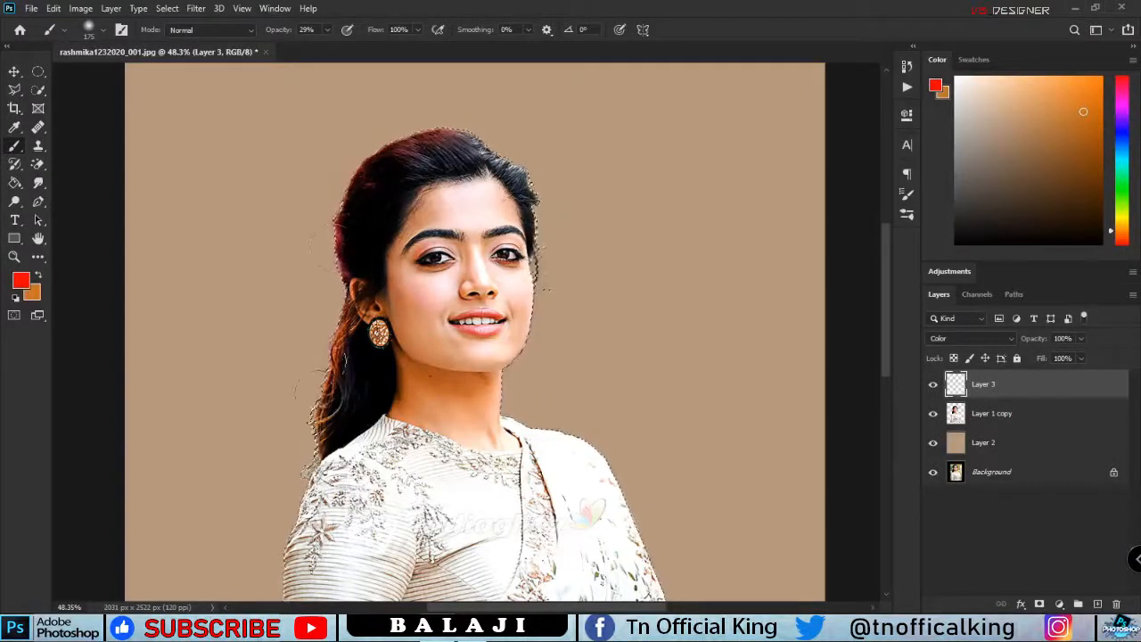
# - Brush an orange tint onto the hair above the far temple and a yellow tint over the crown
pyautogui.moveTo(1083, 111); pyautogui.dragTo(1088, 76)
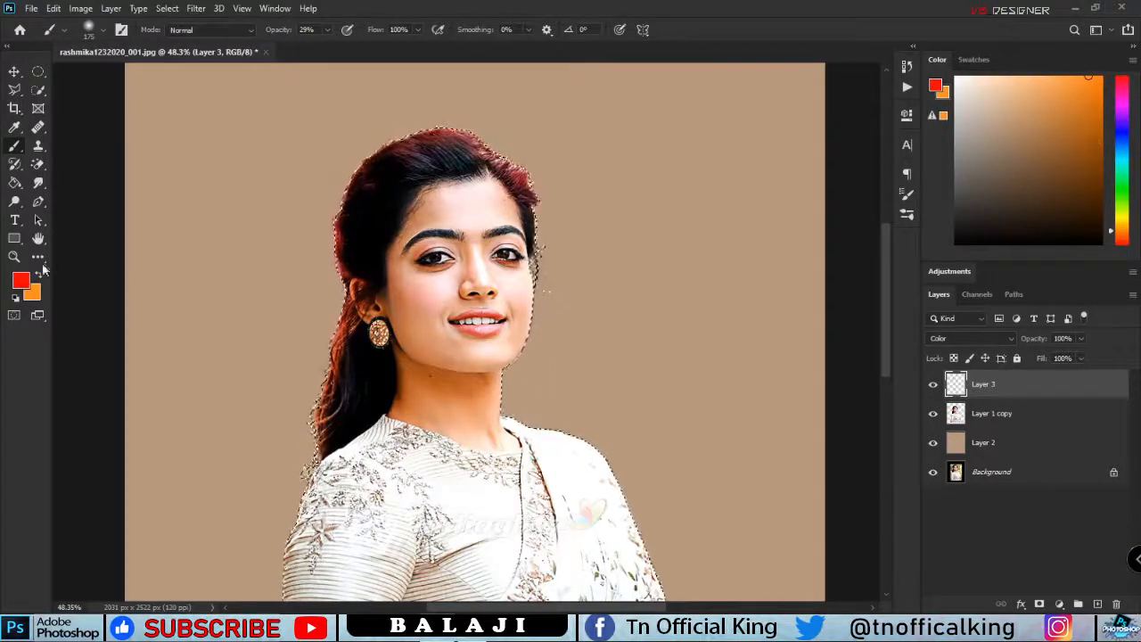
pyautogui.press('x')
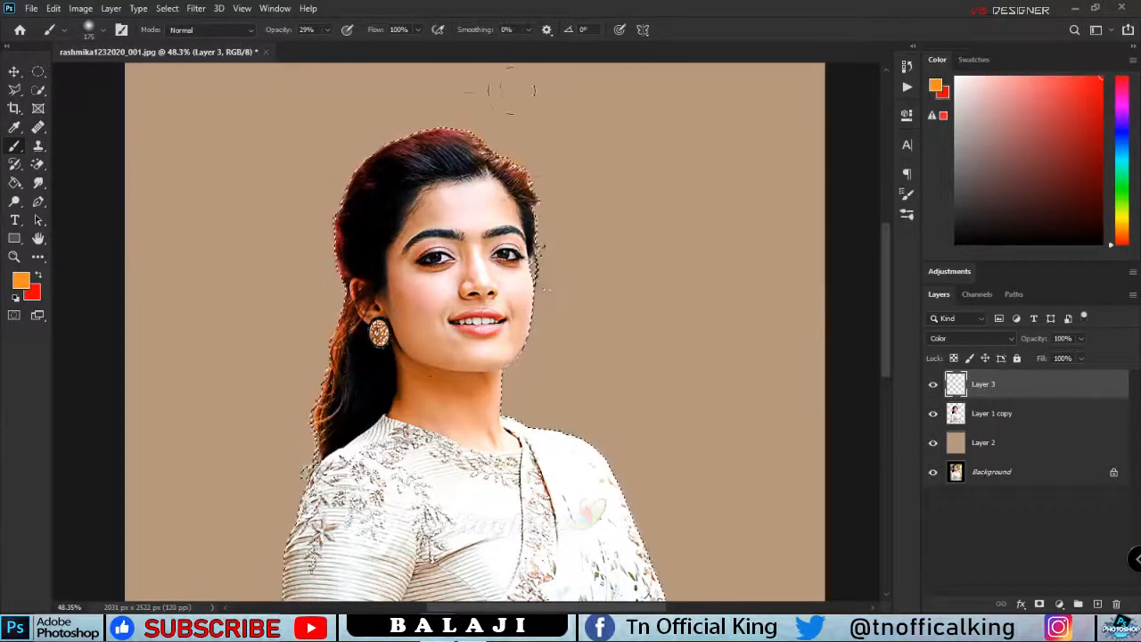
pyautogui.moveTo(1121, 156); pyautogui.dragTo(1122, 219)
pyautogui.click(1078, 77)
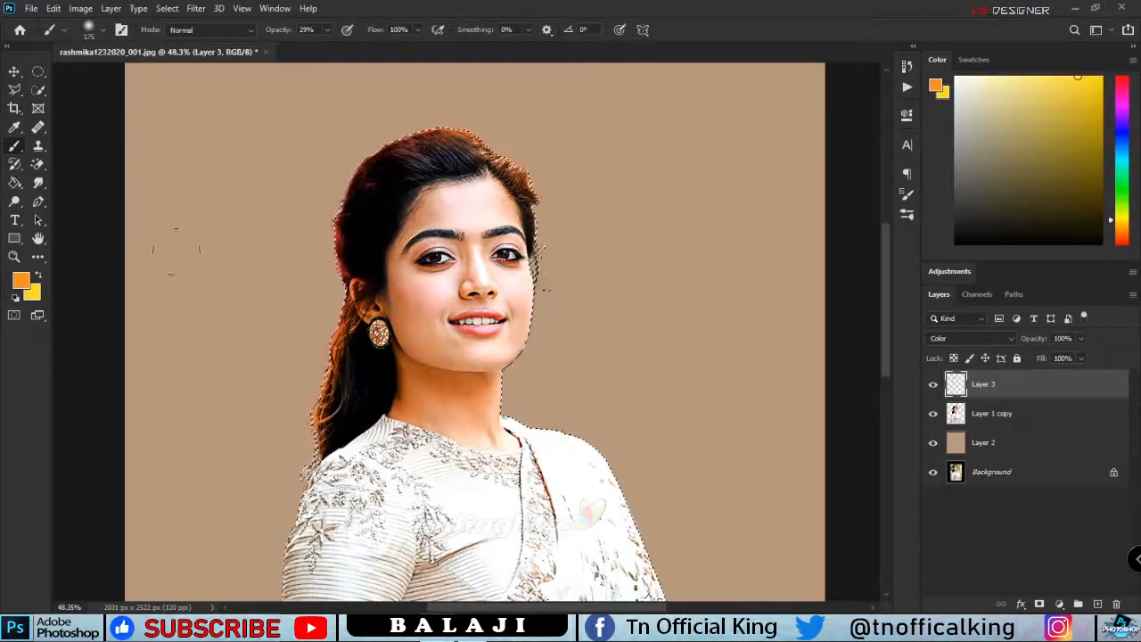
pyautogui.press('x')
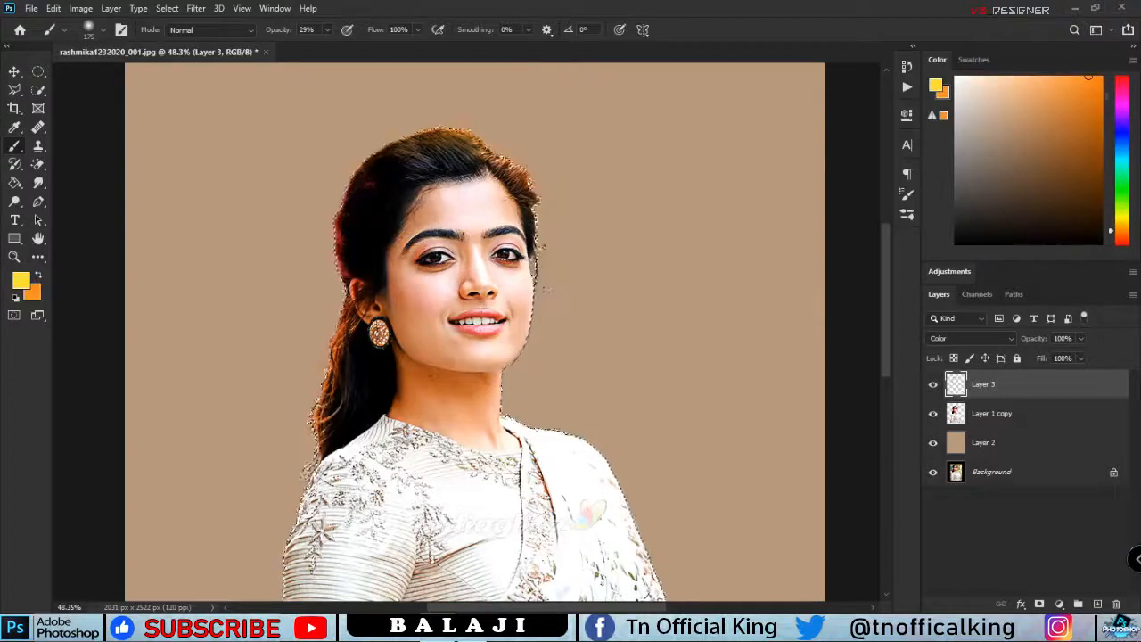
# - Set the brush colour to crimson red for tinting the hair beside the face
pyautogui.click(1120, 79)
pyautogui.click(38, 275)
pyautogui.scroll(7, 476, 180)
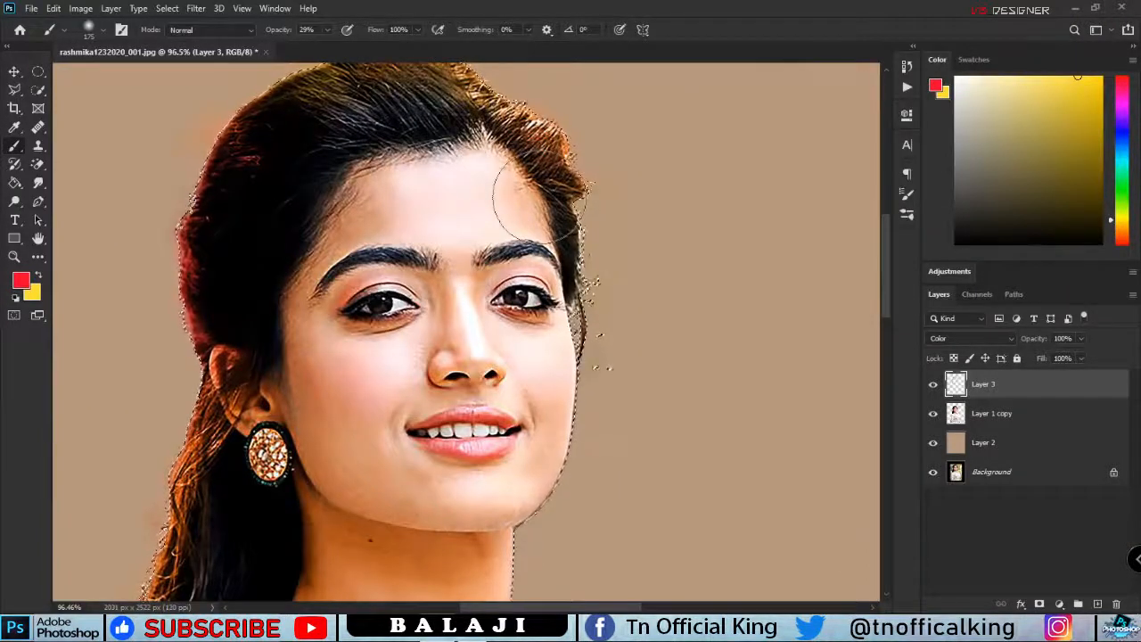
pyautogui.scroll(-3, 534, 201)
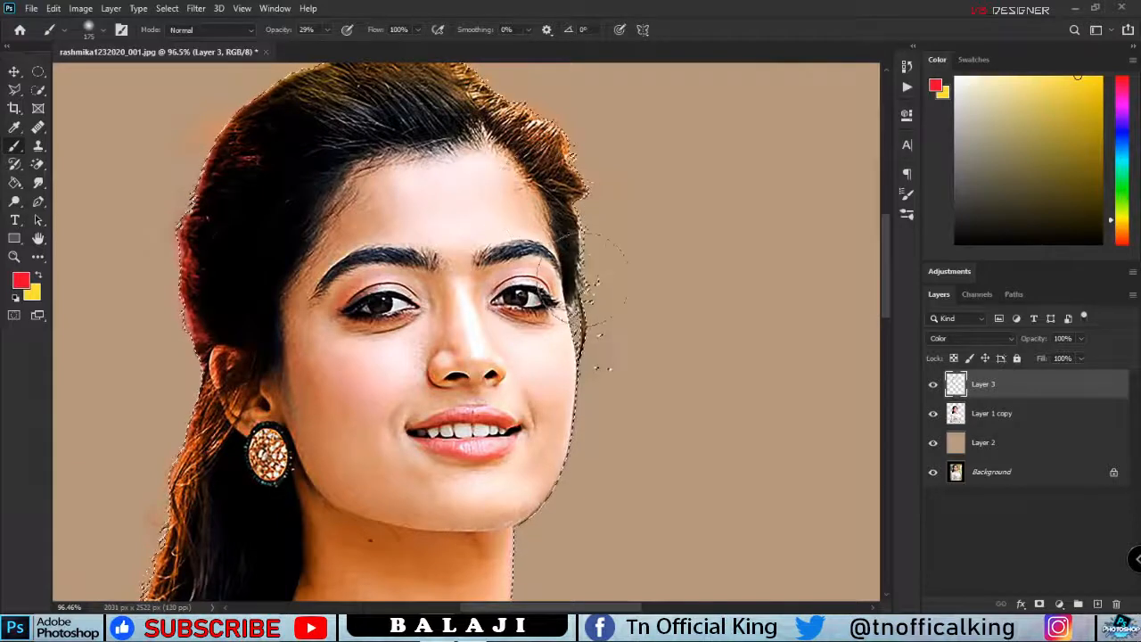
pyautogui.scroll(-5, 603, 374)
pyautogui.scroll(7, 603, 374)
# - Paint a soft pink blush on both cheeks on a new layer above the hair tint, with the brush at 13% opacity
pyautogui.click(1123, 98)
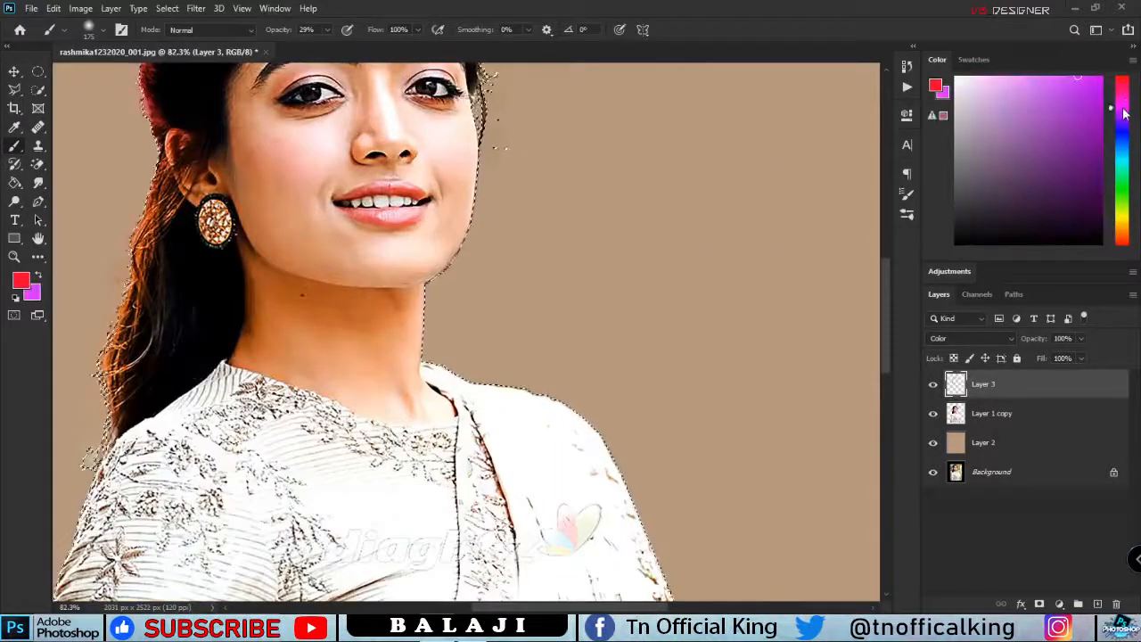
pyautogui.click(1125, 100)
pyautogui.click(1080, 92)
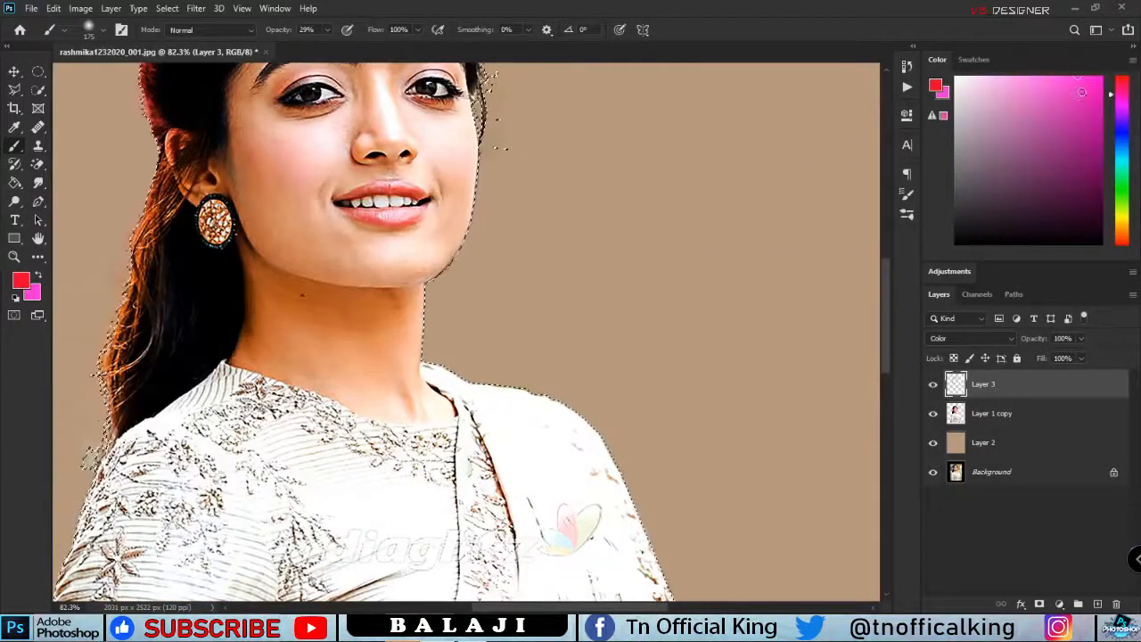
pyautogui.moveTo(322, 145); pyautogui.dragTo(329, 319)
pyautogui.press('x')
pyautogui.click(1097, 603)
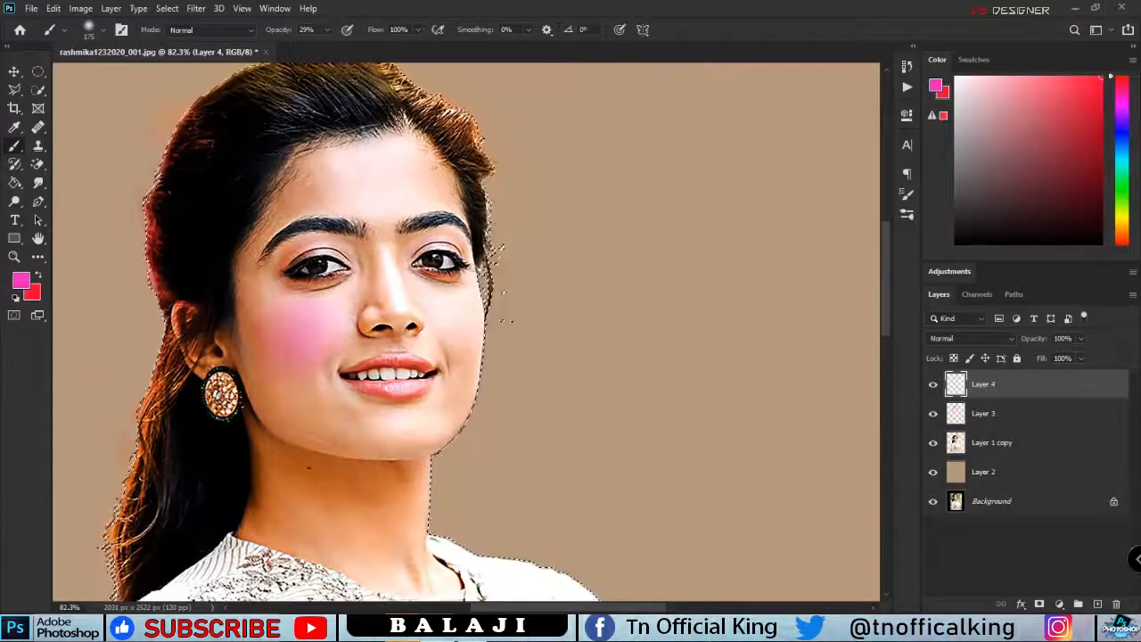
pyautogui.moveTo(307, 334)
pyautogui.mouseDown()
pyautogui.moveTo(294, 321)
pyautogui.moveTo(319, 355)
pyautogui.mouseUp()
# - Replace the red in the colour pair with golden yellow and make it the active brush colour
pyautogui.moveTo(1121, 239); pyautogui.dragTo(1121, 217)
pyautogui.click(1072, 97)
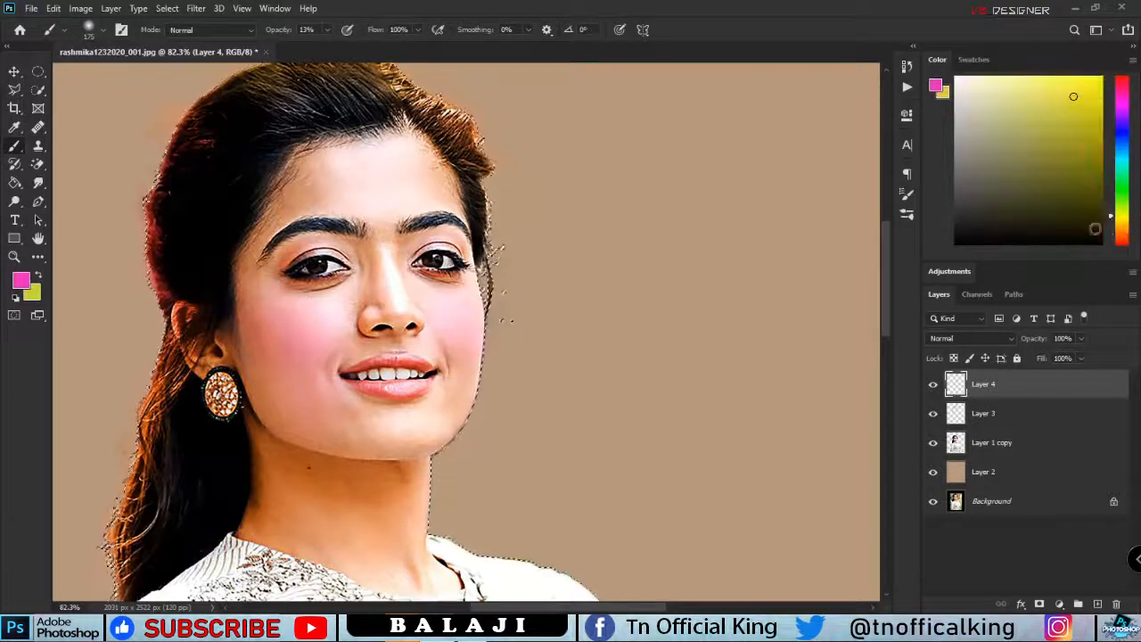
pyautogui.click(1121, 221)
pyautogui.click(1054, 77)
pyautogui.click(36, 276)
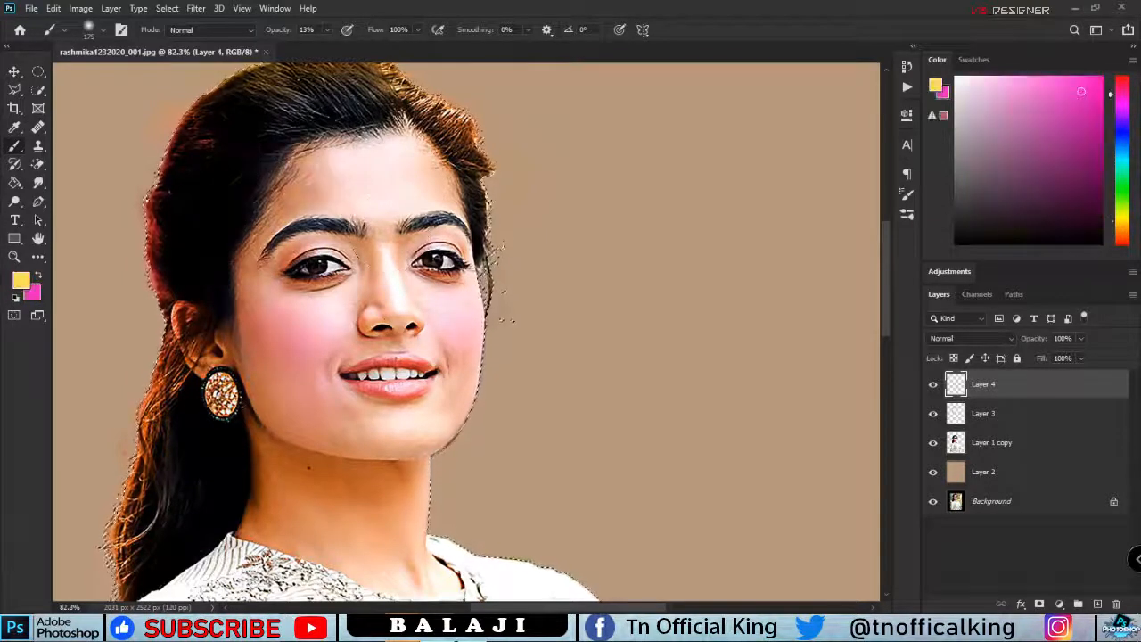
# - Set the blush layer to the Color blend mode and brush a yellow tint on the far cheek and the forehead beside the hairline
pyautogui.click(970, 337)
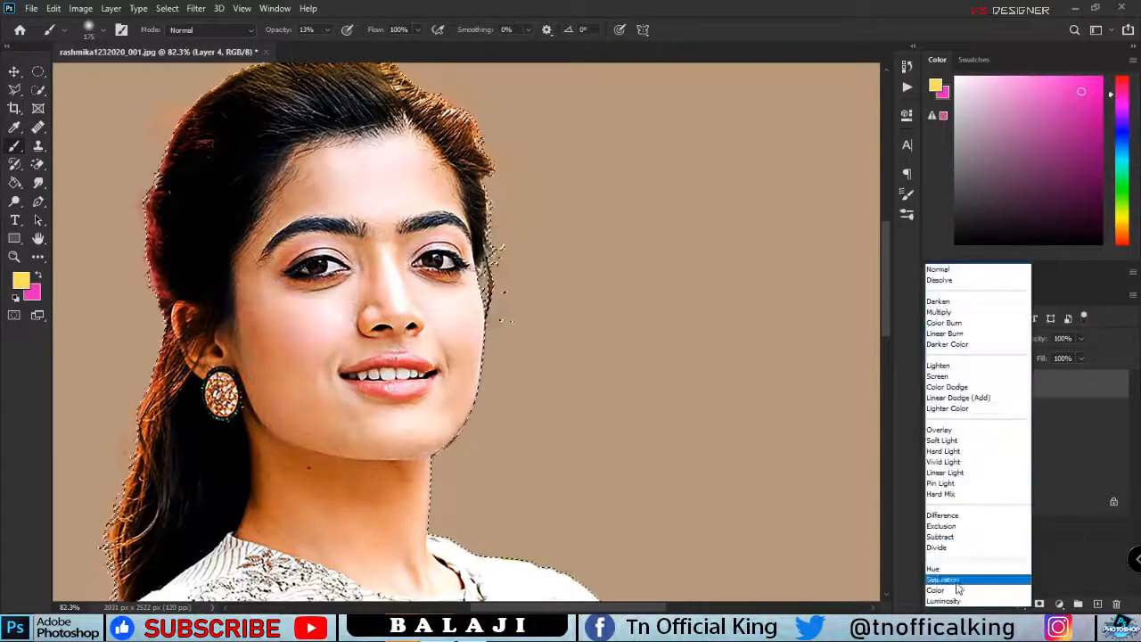
pyautogui.click(958, 589)
pyautogui.press('x')
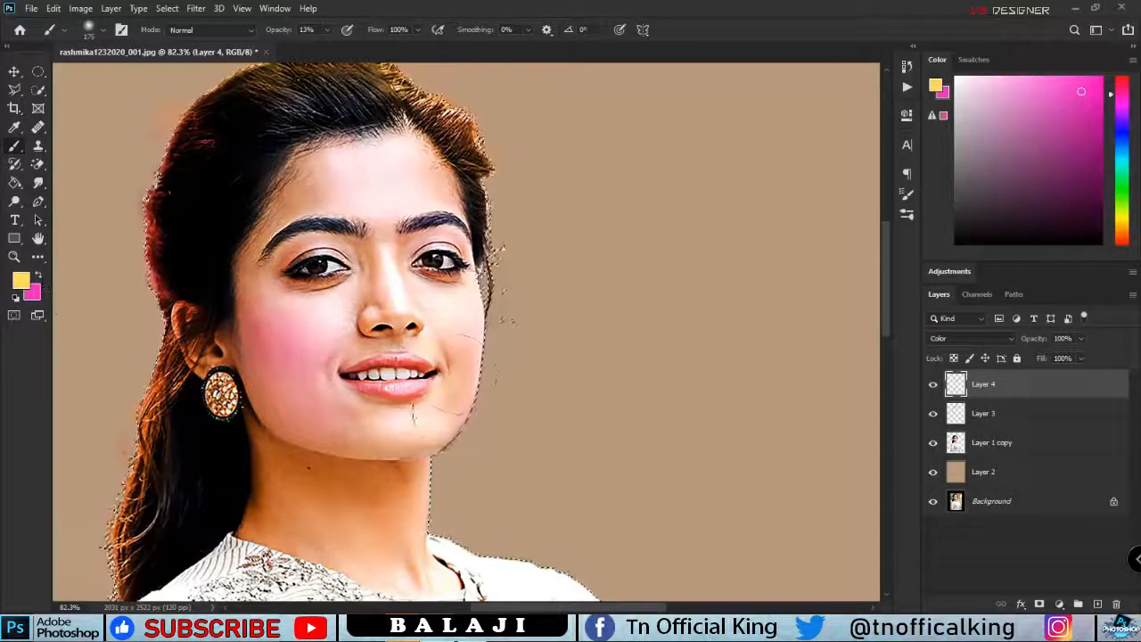
pyautogui.moveTo(464, 303); pyautogui.dragTo(454, 392)
pyautogui.moveTo(290, 201); pyautogui.dragTo(295, 174)
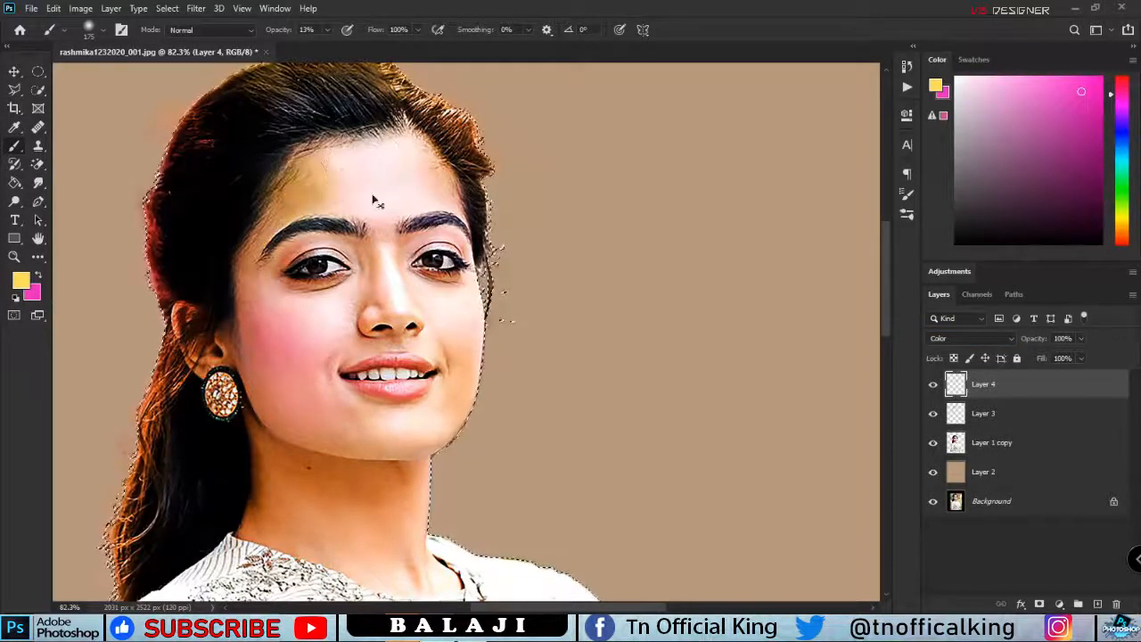
# - Brush yellow and pink tints over the two sides of the neck and pink over the forearms
pyautogui.scroll(-3, 463, 330)
pyautogui.press('x')
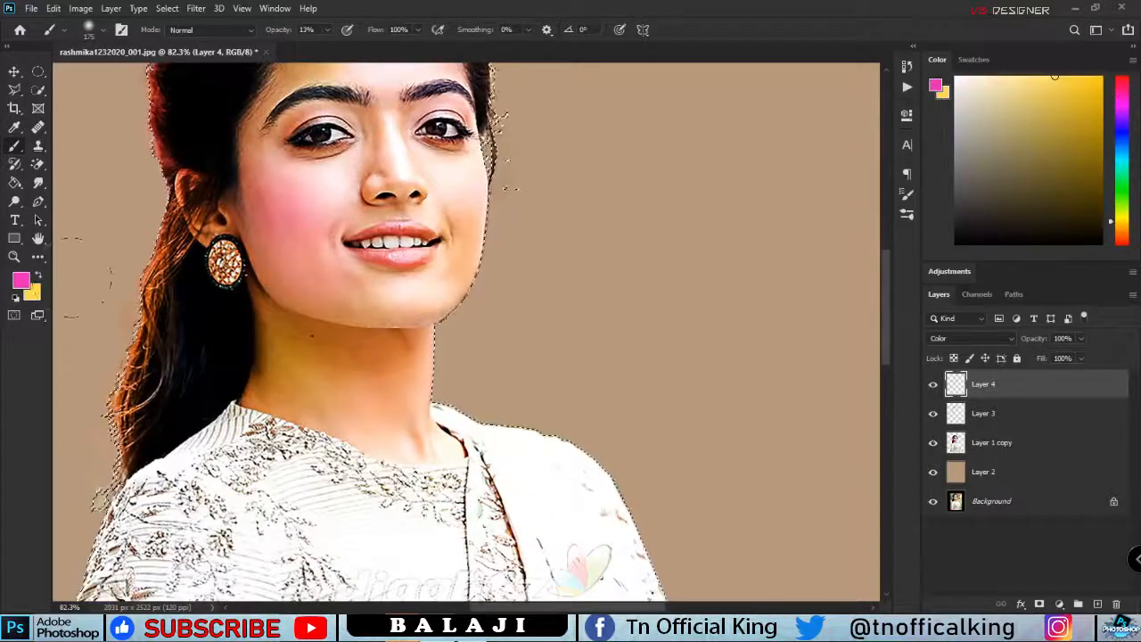
pyautogui.moveTo(406, 360); pyautogui.dragTo(392, 392)
pyautogui.scroll(5, 464, 294)
pyautogui.scroll(-3, 473, 261)
pyautogui.scroll(-3, 256, 542)
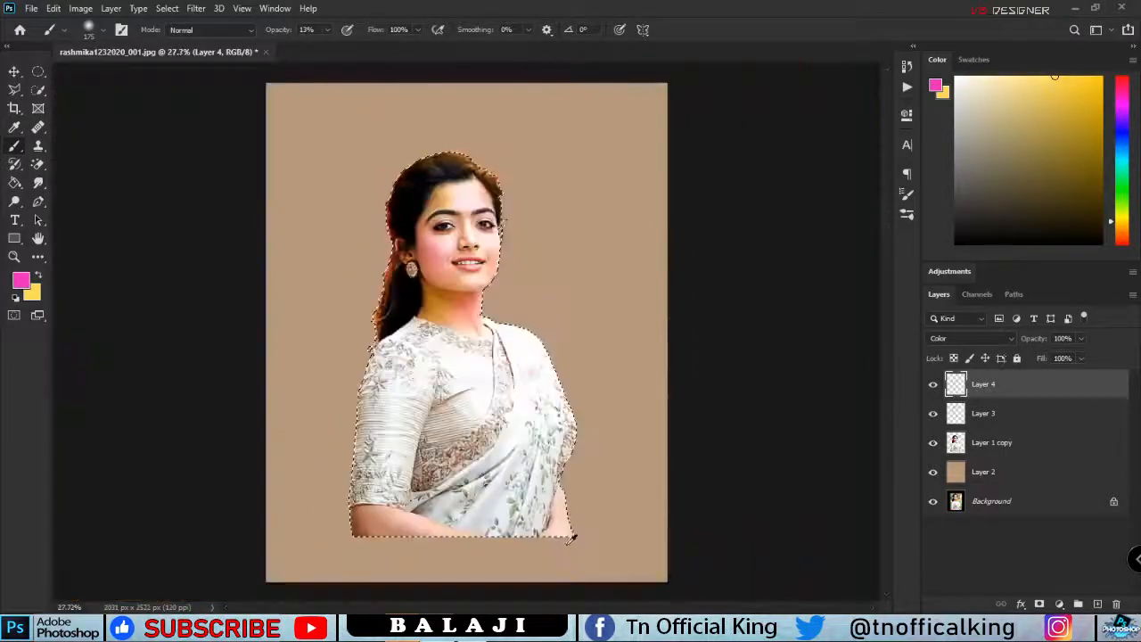
pyautogui.scroll(5, 428, 410)
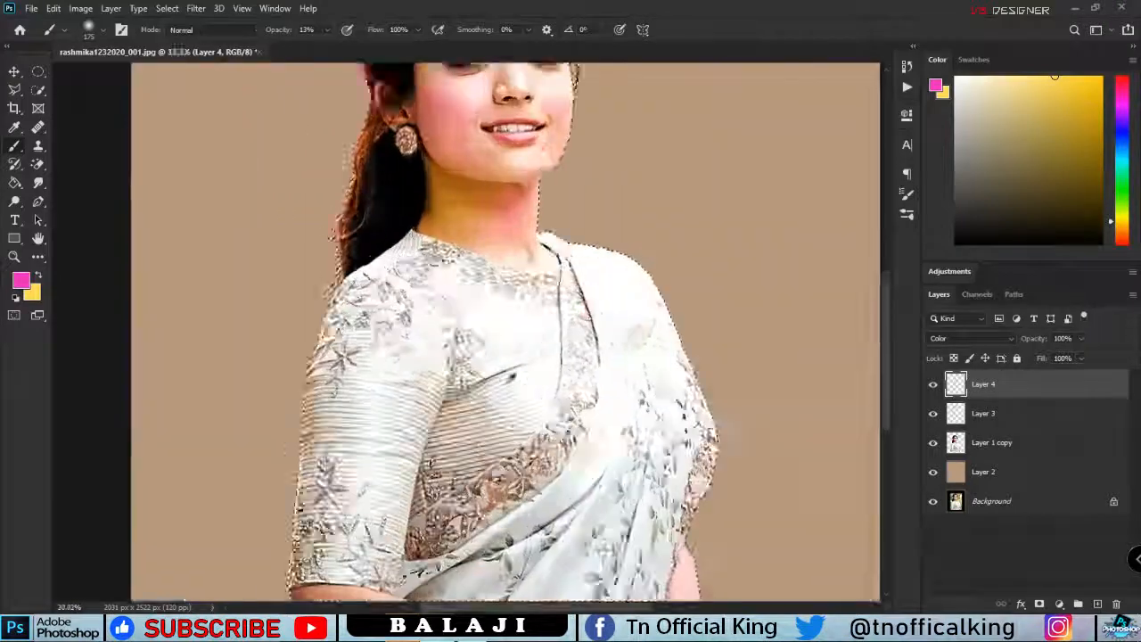
pyautogui.scroll(-5, 555, 392)
# - Lower the tint layer's opacity to about 62% and add a new layer named "Smudge]\" above it
pyautogui.click(1081, 338)
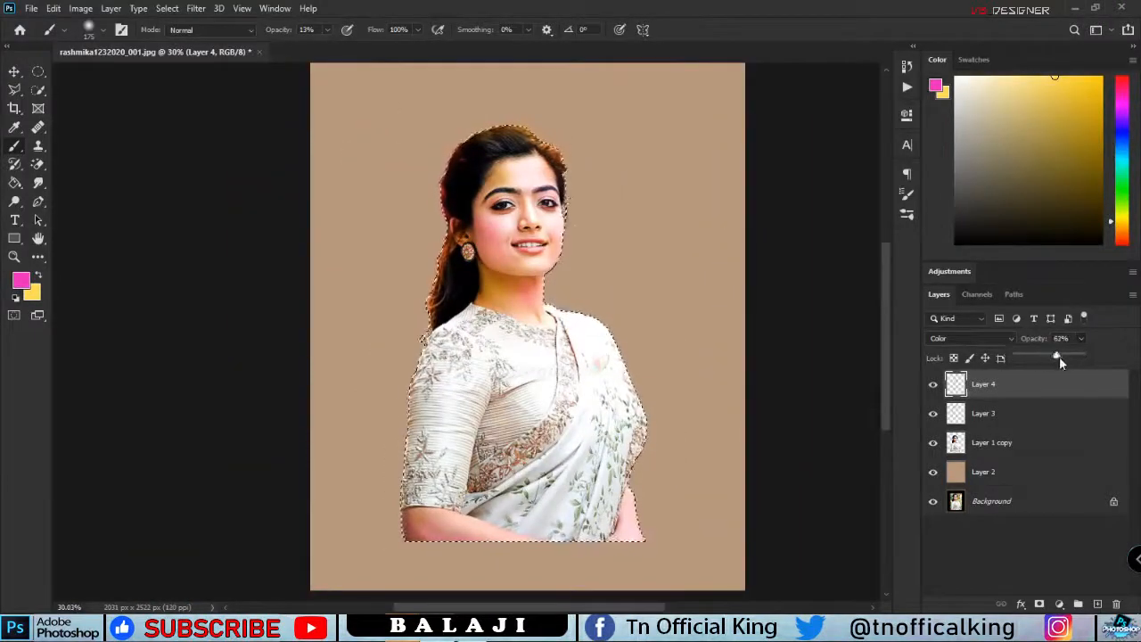
pyautogui.click(853, 422)
pyautogui.click(1097, 604)
pyautogui.doubleClick(994, 385)
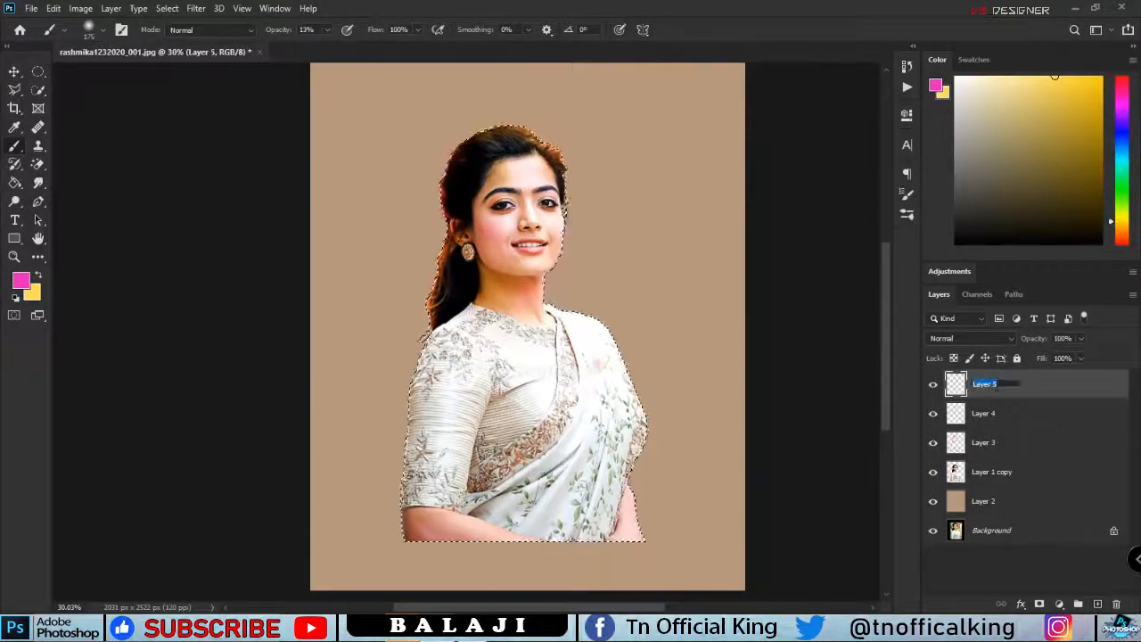
pyautogui.write('Smudge]\\')
pyautogui.press('Return')
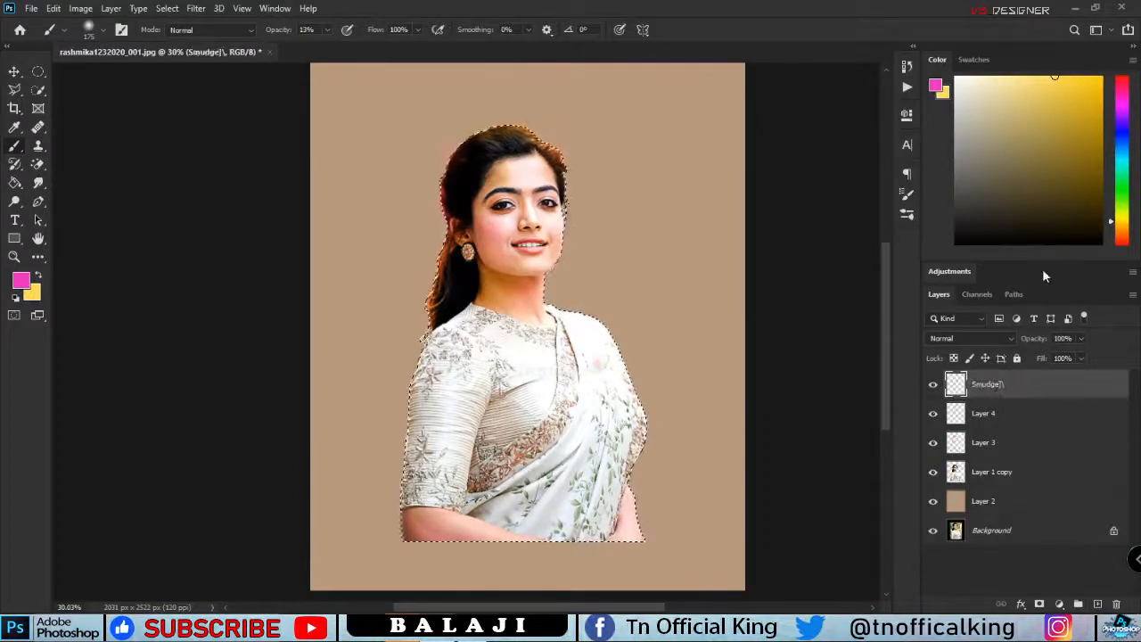
# - Choose the Smudge tool with the Smoothing Smudge brush from the TN OFFICIAL KING set at 11 px
pyautogui.scroll(10, 503, 200)
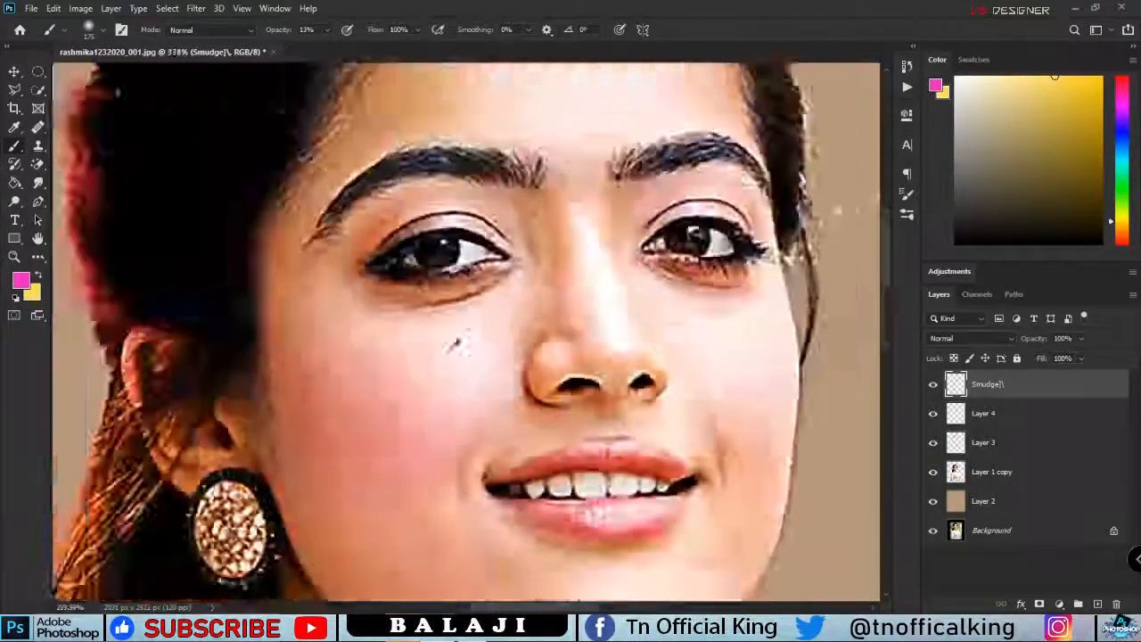
pyautogui.scroll(-8, 454, 343)
pyautogui.click(40, 184)
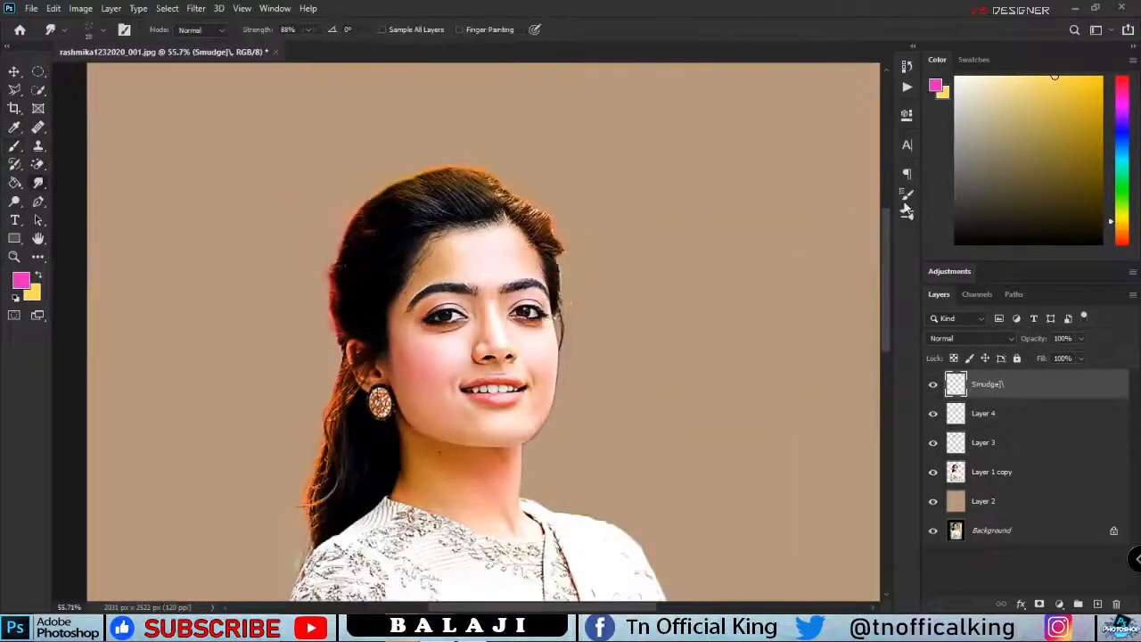
pyautogui.scroll(-6, 751, 416)
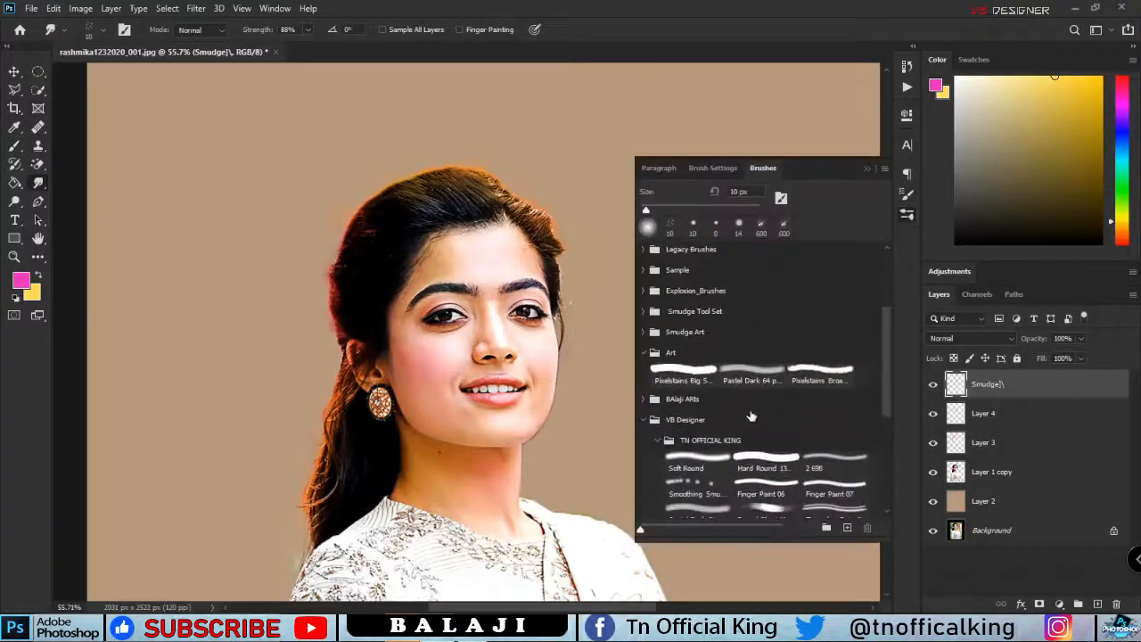
pyautogui.click(647, 208)
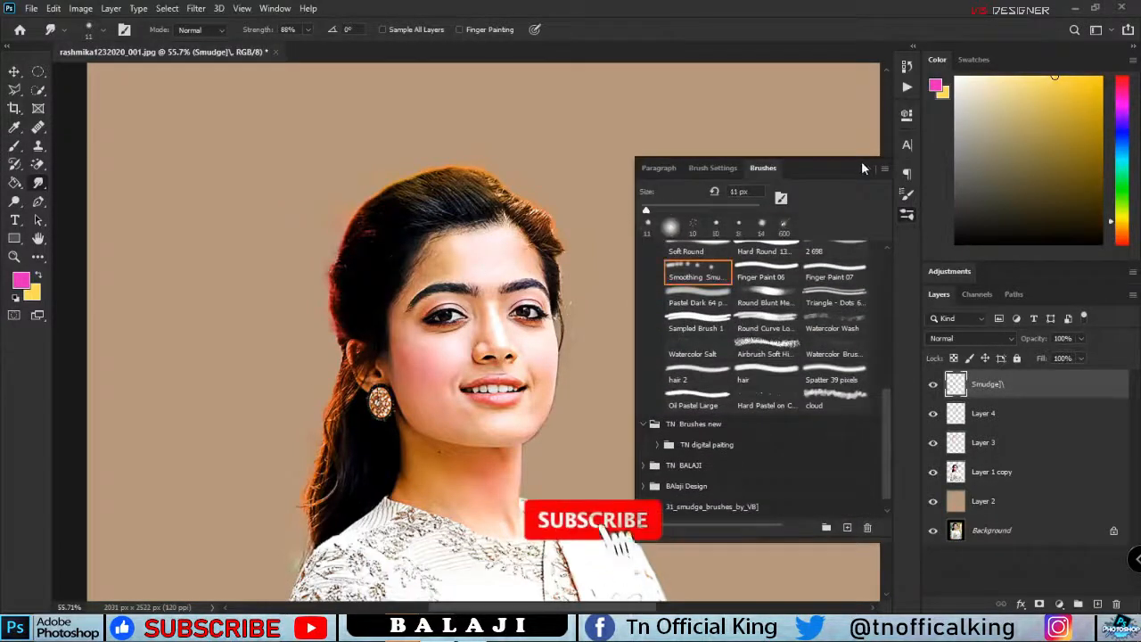
pyautogui.click(862, 164)
# - Make the Smudge tool sample all layers at 50% strength and hide the tan background layer
pyautogui.scroll(10, 426, 368)
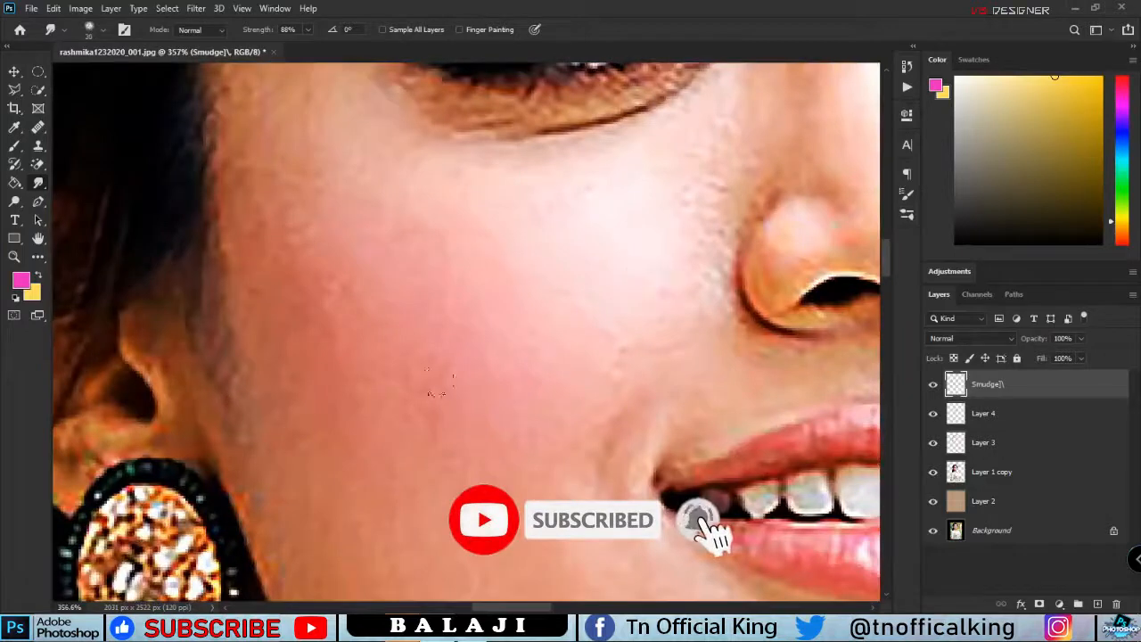
pyautogui.scroll(5, 680, 353)
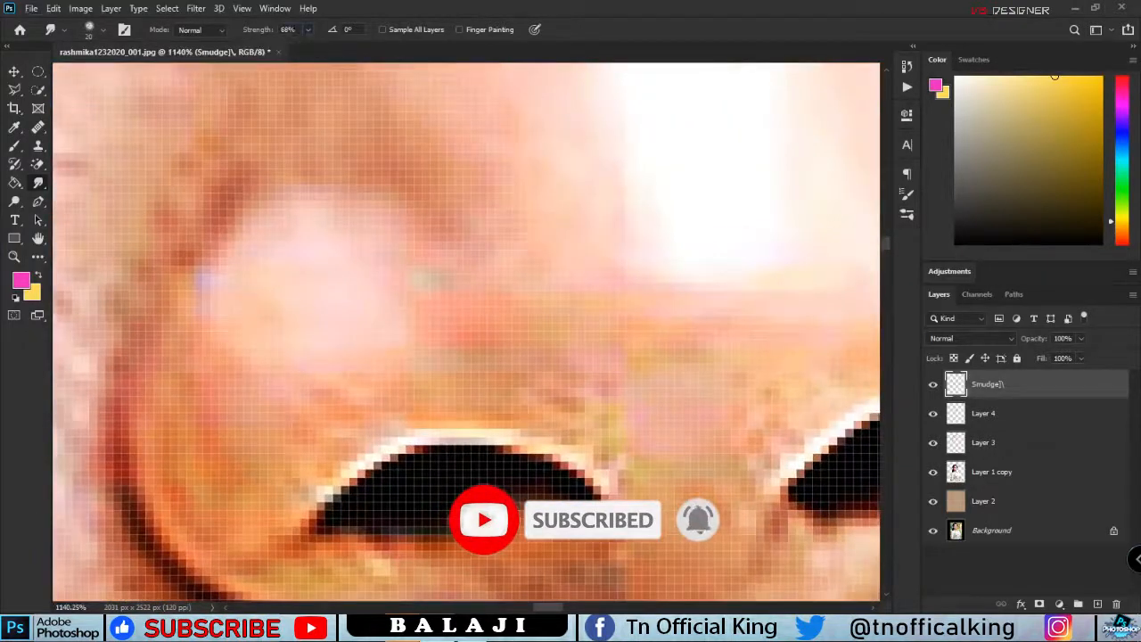
pyautogui.click(383, 30)
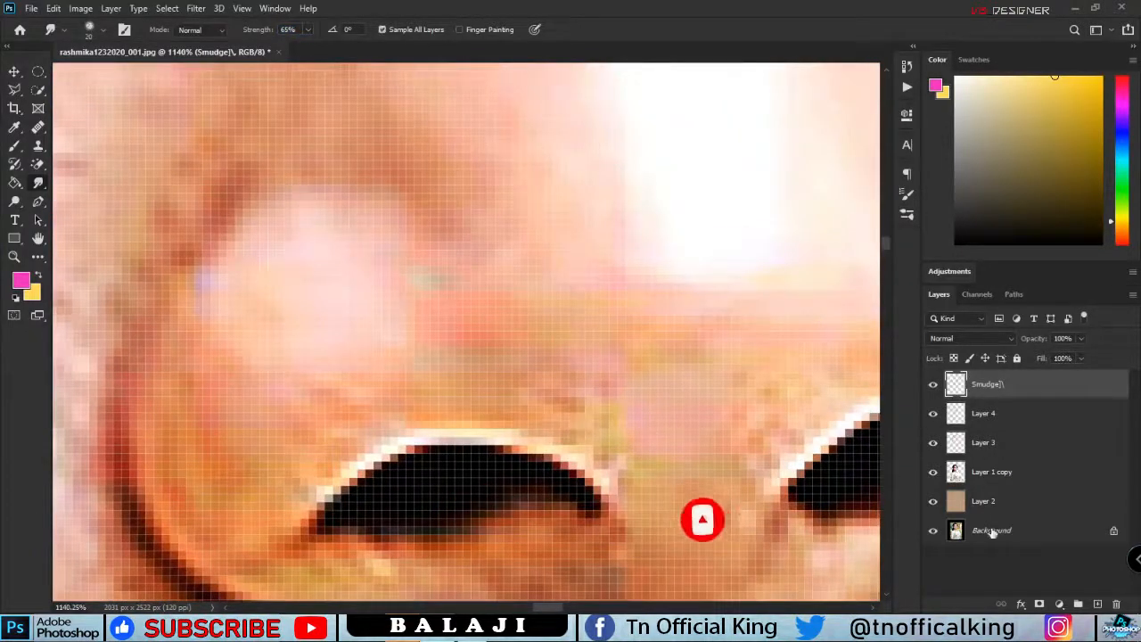
pyautogui.click(933, 502)
pyautogui.moveTo(668, 453)
pyautogui.mouseDown()
pyautogui.moveTo(559, 379)
pyautogui.moveTo(369, 368)
pyautogui.moveTo(315, 334)
pyautogui.mouseUp()
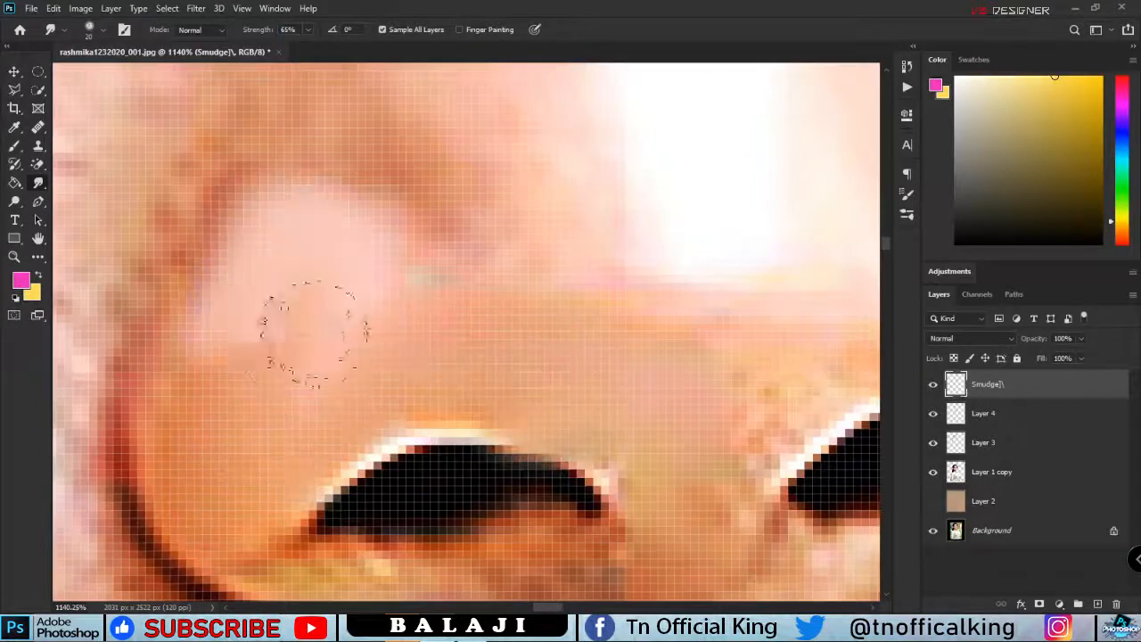
pyautogui.hotkey('ctrl', 'z')
pyautogui.write('50')
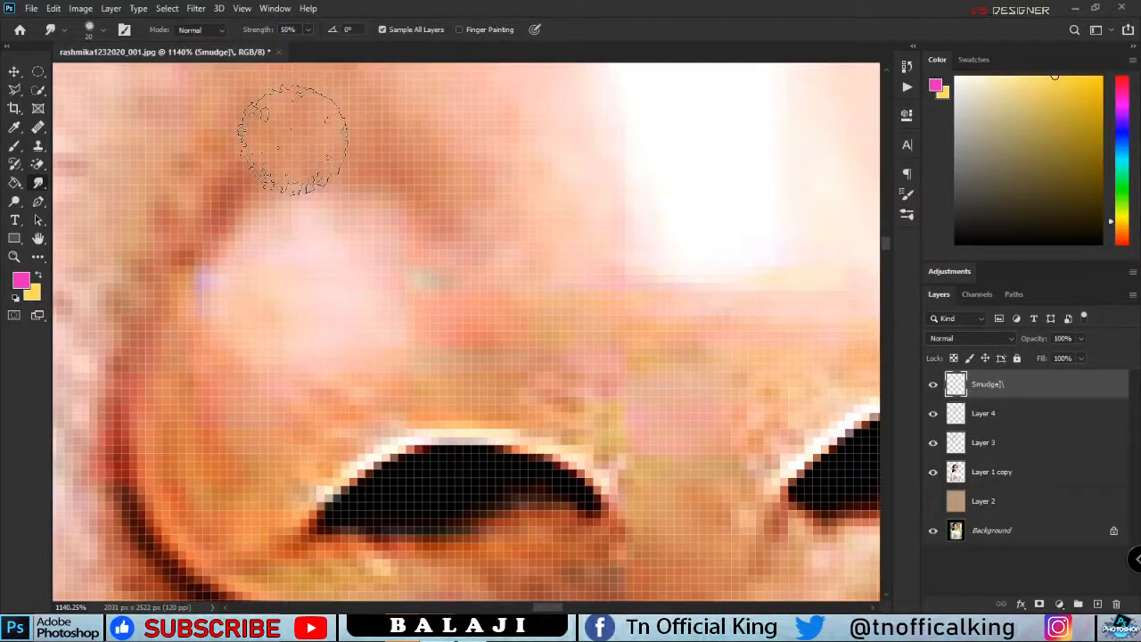
# - Smudge the skin on the nose wing and around the nostril smooth with 10 px and 20 px brush sizes
pyautogui.moveTo(419, 285)
pyautogui.mouseDown()
pyautogui.moveTo(229, 356)
pyautogui.moveTo(400, 336)
pyautogui.moveTo(522, 229)
pyautogui.moveTo(213, 401)
pyautogui.moveTo(116, 89)
pyautogui.mouseUp()
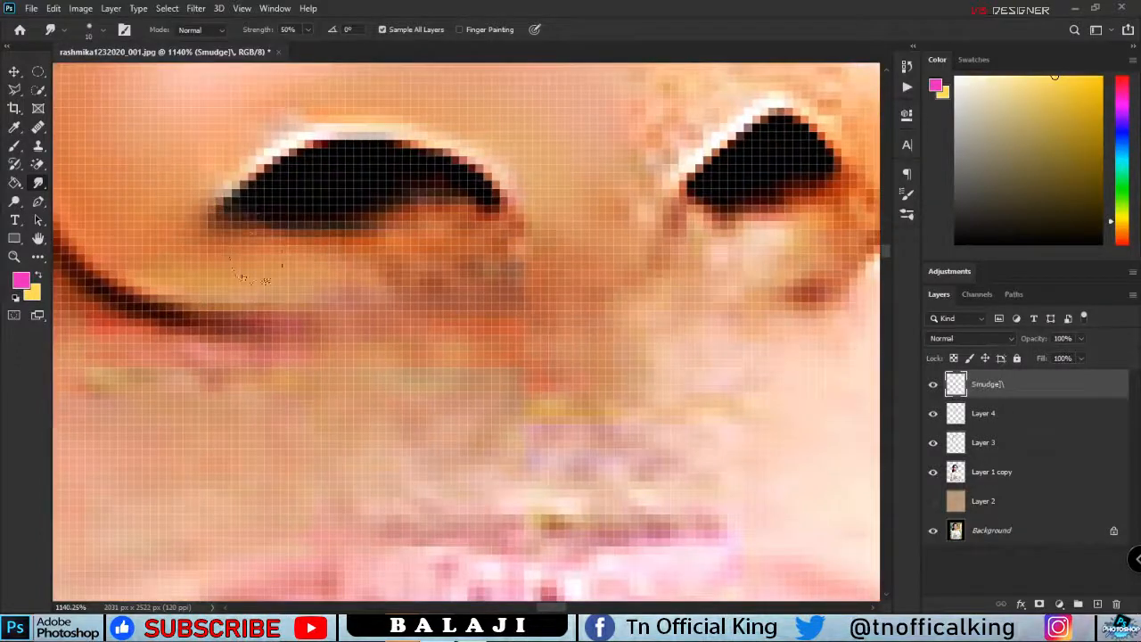
pyautogui.moveTo(338, 182); pyautogui.dragTo(486, 490)
pyautogui.press(']')
pyautogui.moveTo(484, 186); pyautogui.dragTo(568, 436)
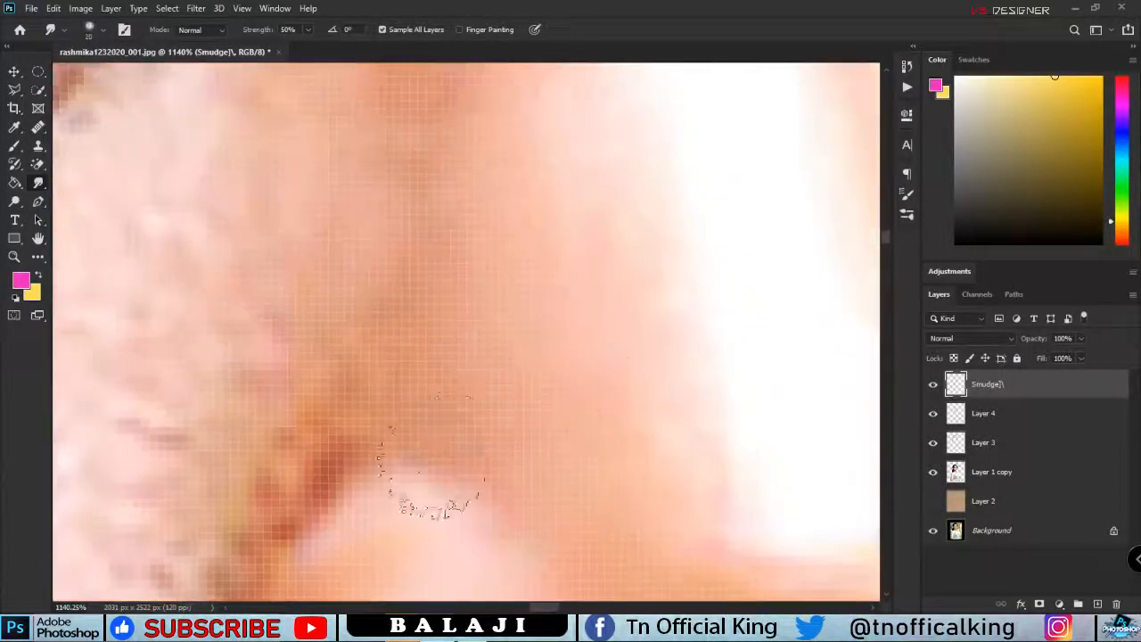
# - Smudge the side and bridge of the nose smooth up to the area between the eyebrows
pyautogui.moveTo(435, 465); pyautogui.dragTo(435, 264)
pyautogui.scroll(-10, 435, 238)
pyautogui.scroll(10, 541, 164)
pyautogui.moveTo(415, 210); pyautogui.dragTo(405, 463)
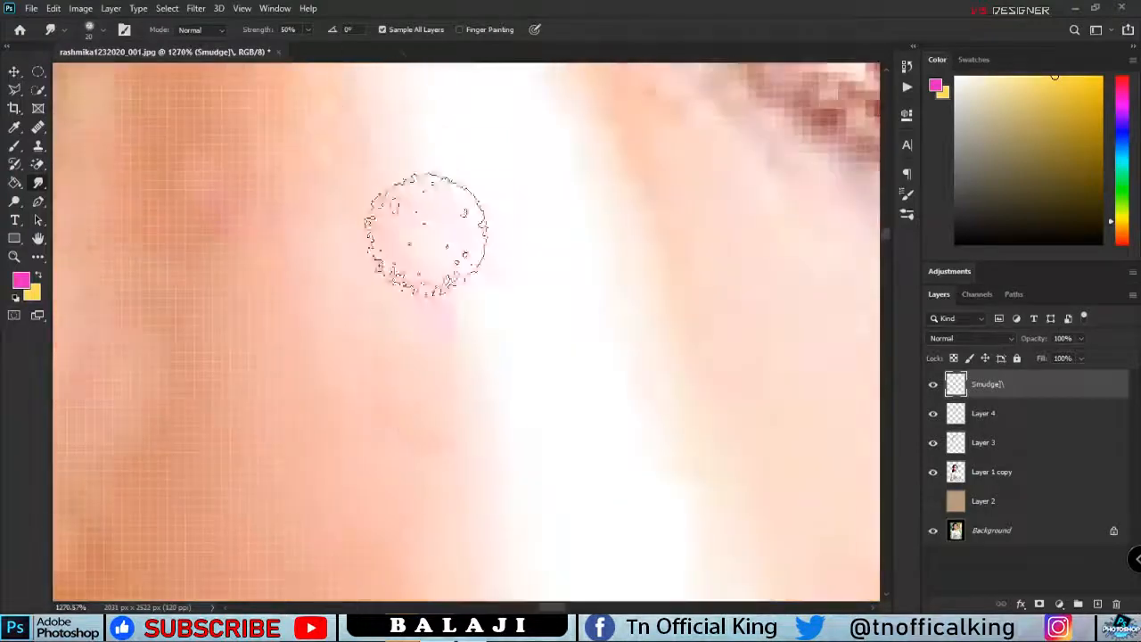
pyautogui.moveTo(425, 234); pyautogui.dragTo(410, 488)
pyautogui.scroll(-8, 598, 395)
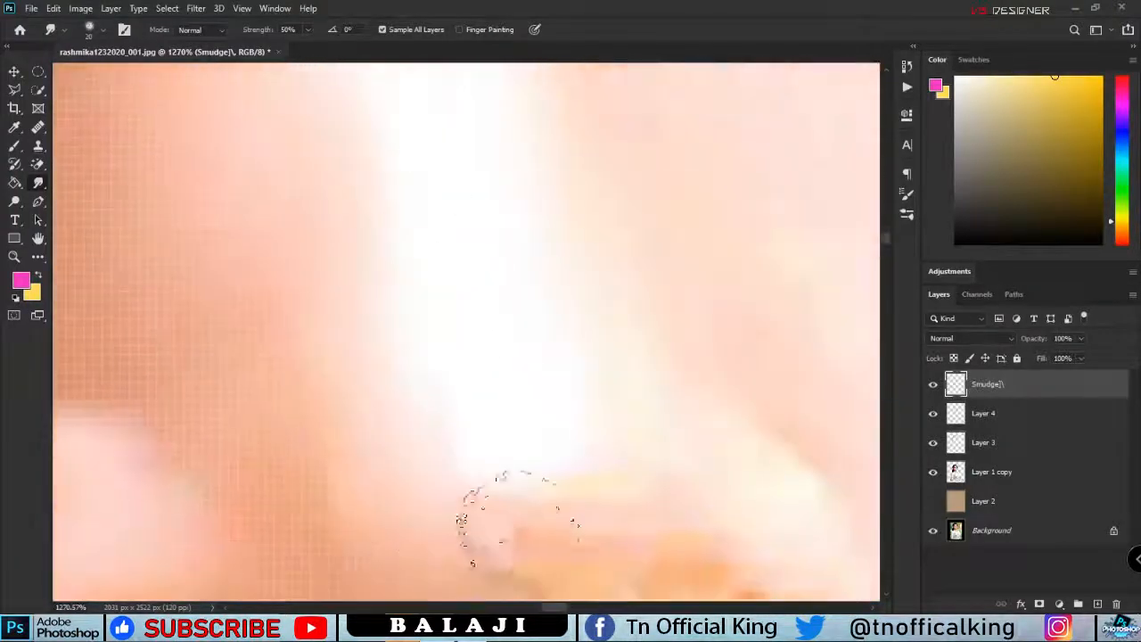
pyautogui.scroll(-10, 571, 223)
pyautogui.scroll(8, 552, 196)
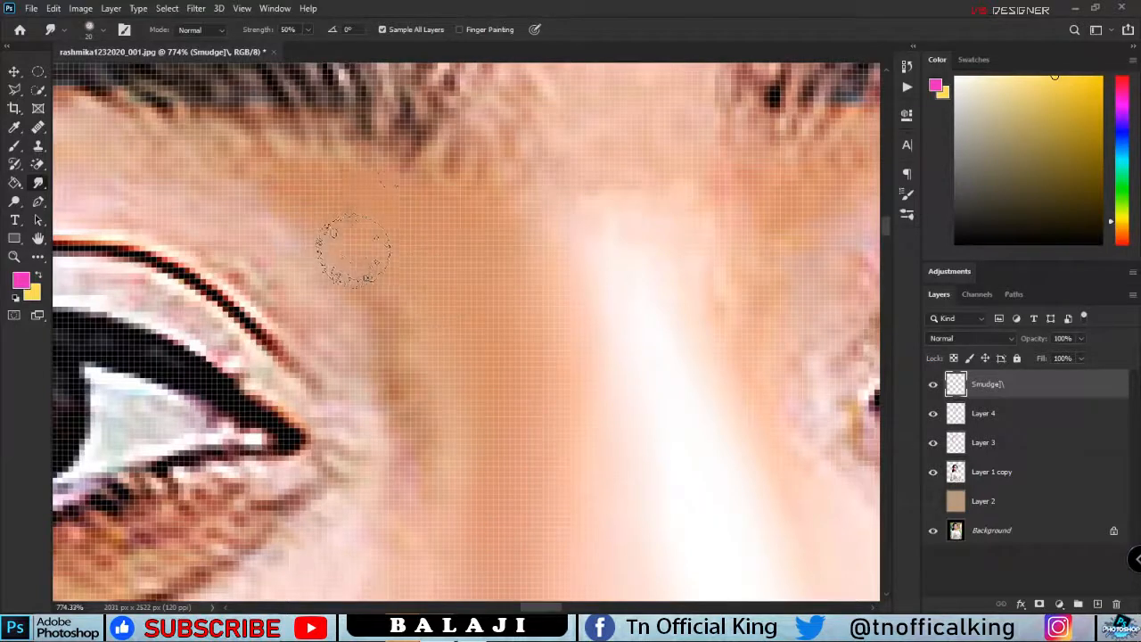
pyautogui.scroll(-4, 354, 250)
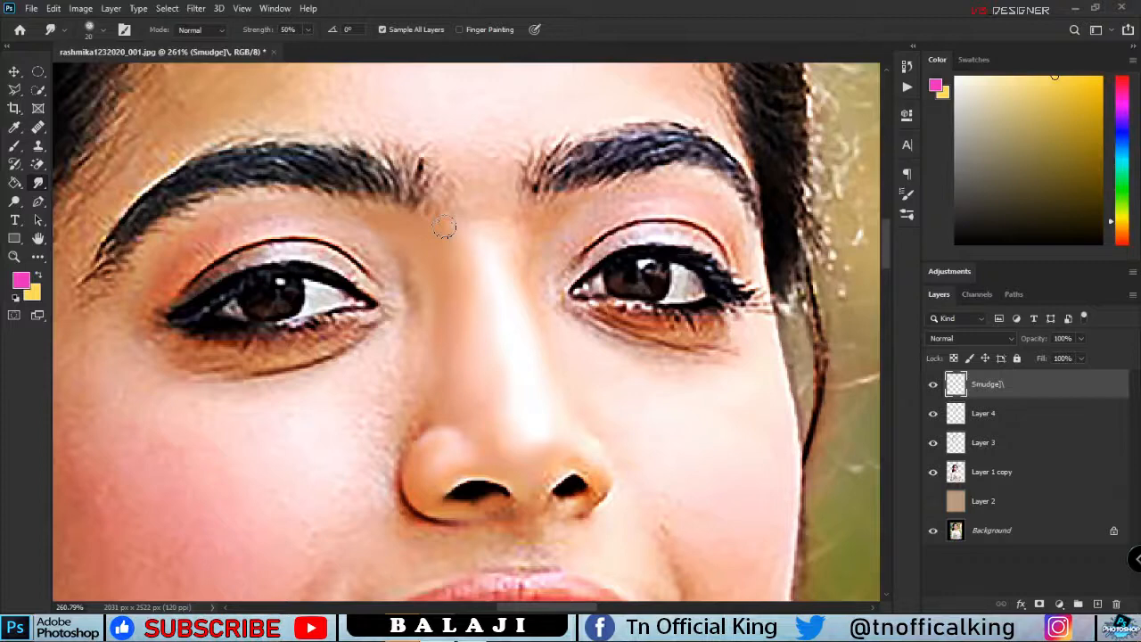
# - Smooth the skin between the inner eye corner and the nose wing, blending the nose wing's outer edge with the Smudge tool
pyautogui.scroll(2, 447, 228)
pyautogui.scroll(-2, 538, 273)
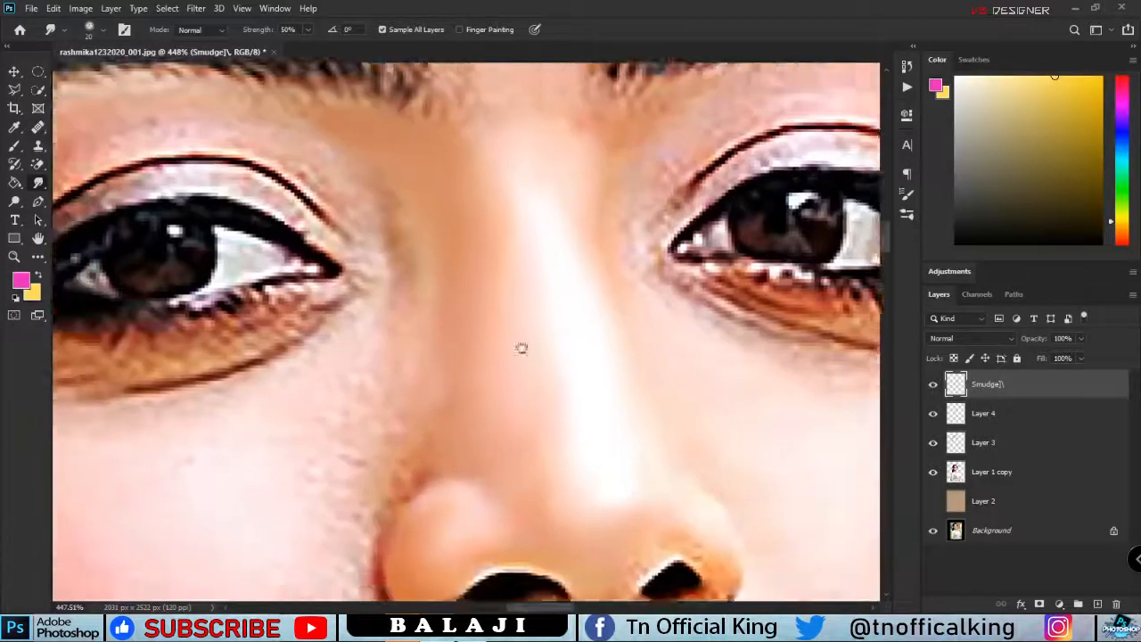
pyautogui.scroll(3, 523, 347)
pyautogui.scroll(2, 463, 258)
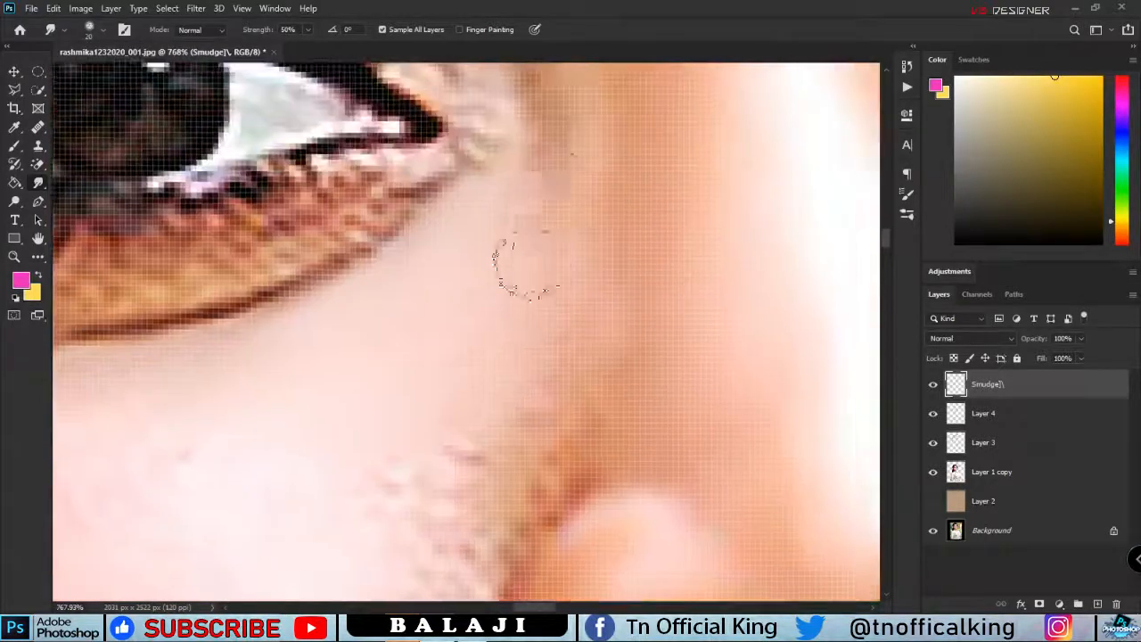
pyautogui.moveTo(448, 446)
pyautogui.mouseDown()
pyautogui.moveTo(580, 249)
pyautogui.moveTo(596, 383)
pyautogui.mouseUp()
pyautogui.scroll(2, 713, 374)
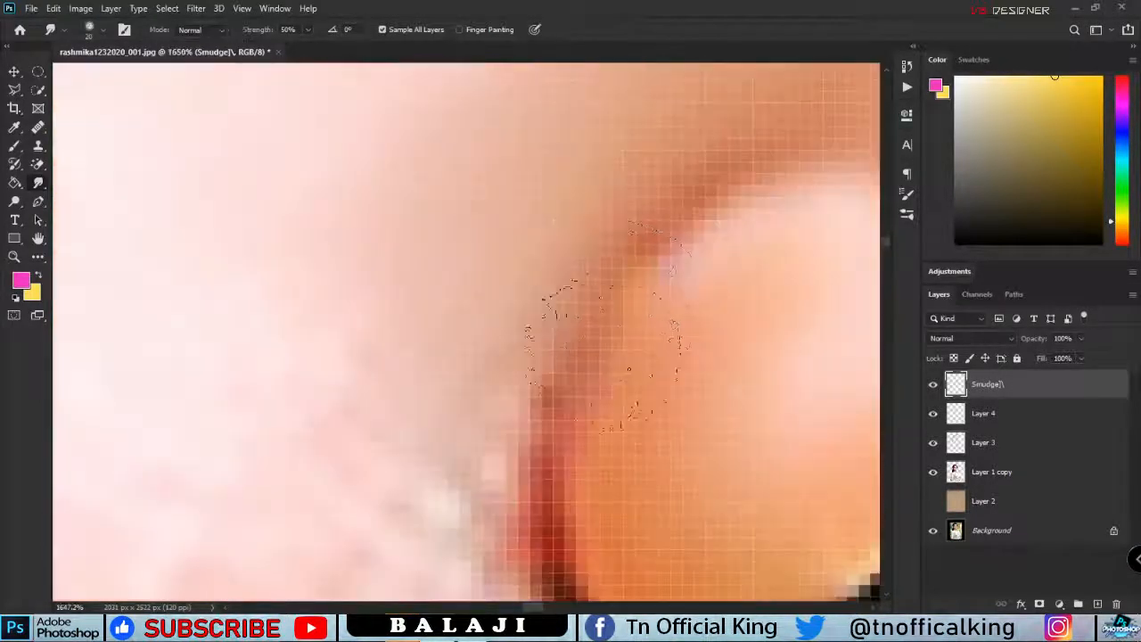
pyautogui.scroll(-2, 571, 349)
pyautogui.moveTo(428, 348); pyautogui.dragTo(189, 223)
pyautogui.scroll(-3, 549, 420)
pyautogui.scroll(1, 593, 446)
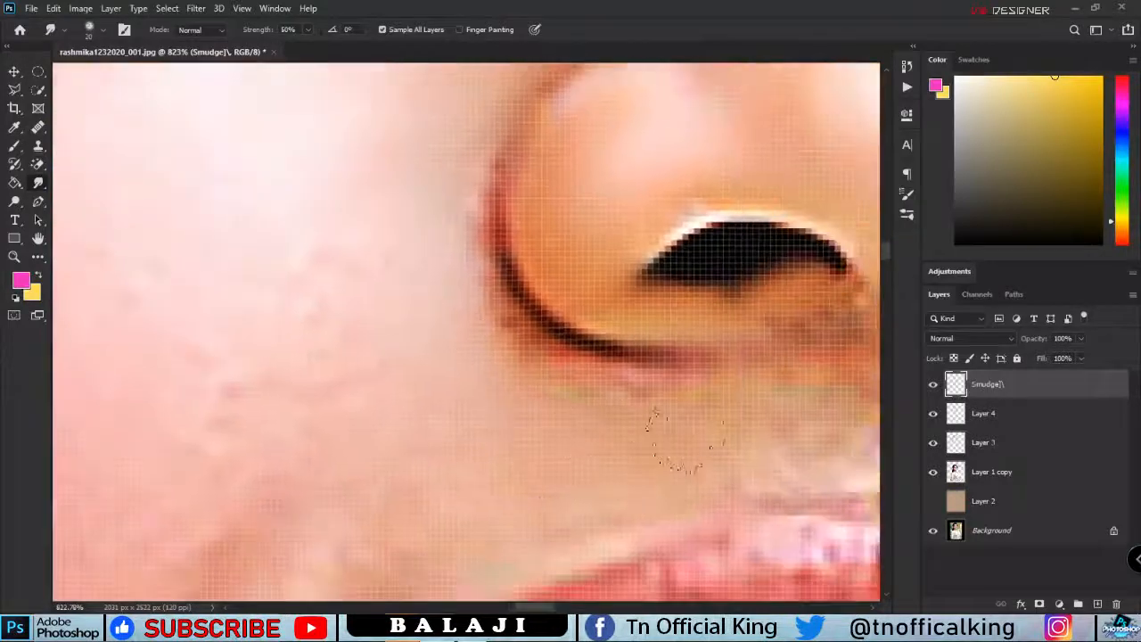
# - Smudge the cheek beside the nose and mouth into smooth skin, blending the blush and the highlight
pyautogui.scroll(-3, 684, 441)
pyautogui.scroll(-2, 508, 338)
pyautogui.scroll(6, 508, 401)
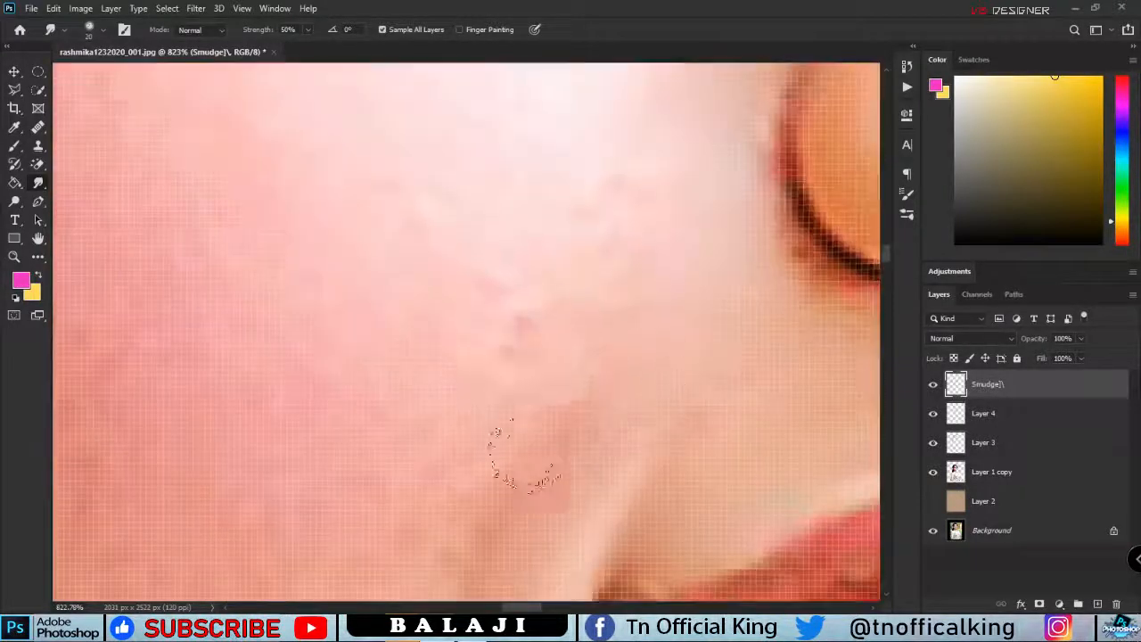
pyautogui.scroll(-1, 600, 318)
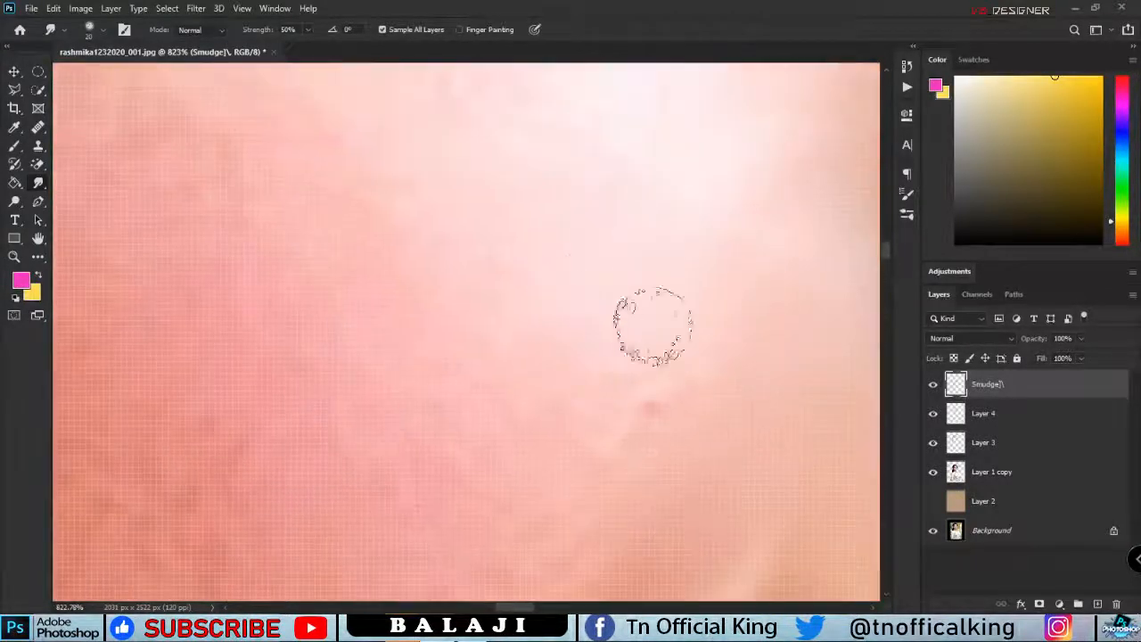
pyautogui.scroll(-2, 502, 169)
pyautogui.scroll(-3, 572, 136)
pyautogui.scroll(4, 565, 178)
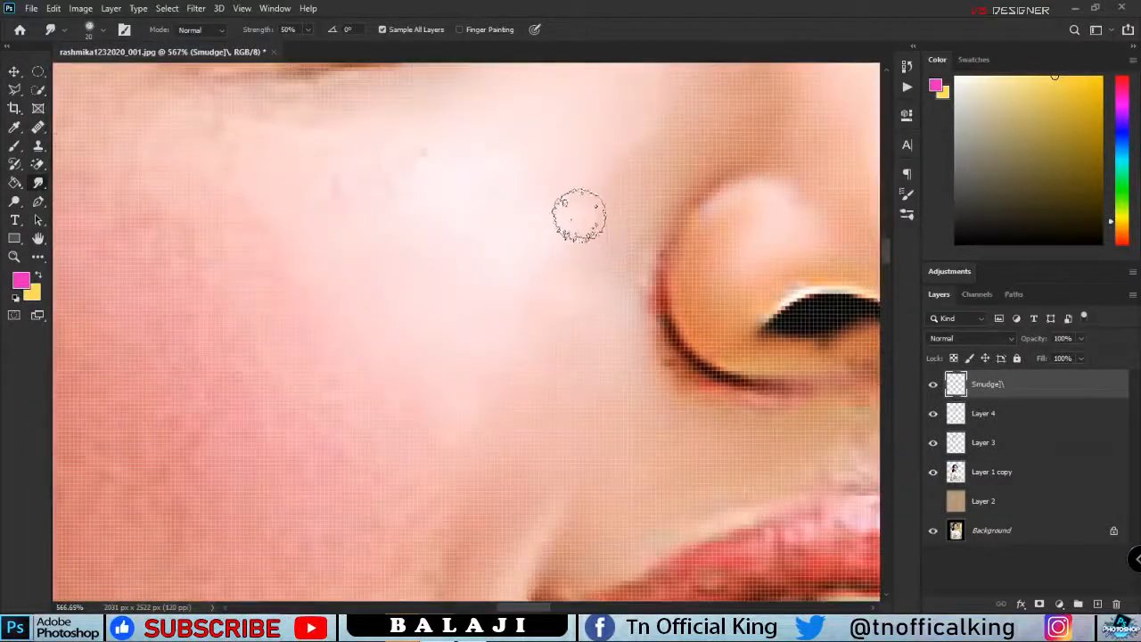
pyautogui.scroll(1, 568, 209)
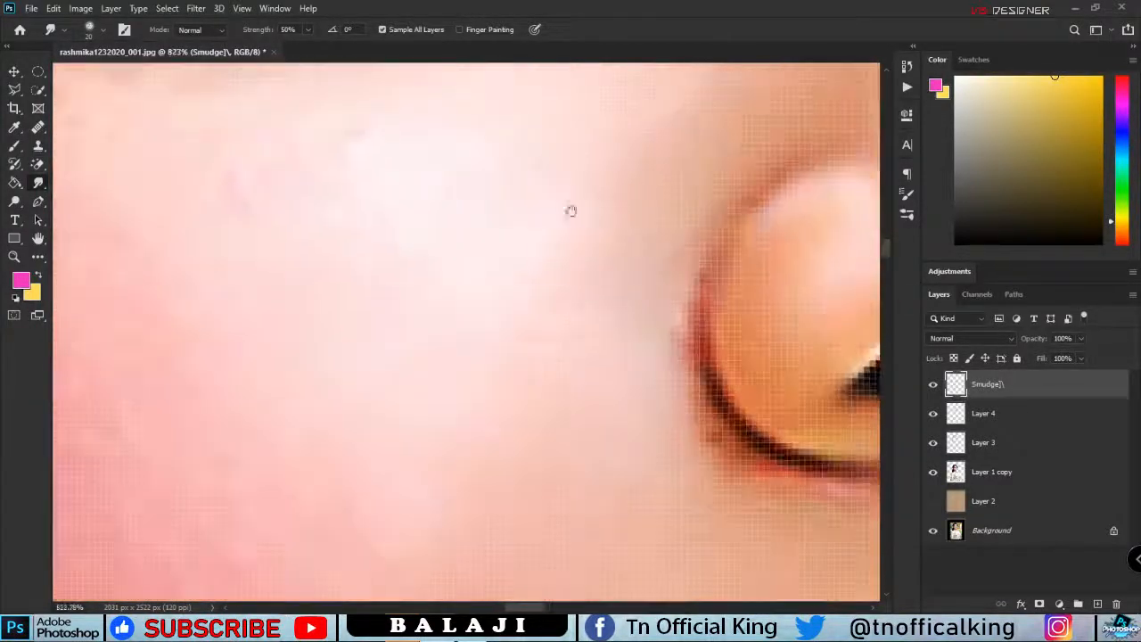
pyautogui.scroll(2, 369, 514)
pyautogui.moveTo(392, 333)
pyautogui.mouseDown()
pyautogui.moveTo(45, 315)
pyautogui.moveTo(437, 482)
pyautogui.moveTo(378, 560)
pyautogui.moveTo(458, 475)
pyautogui.mouseUp()
pyautogui.scroll(-5, 655, 401)
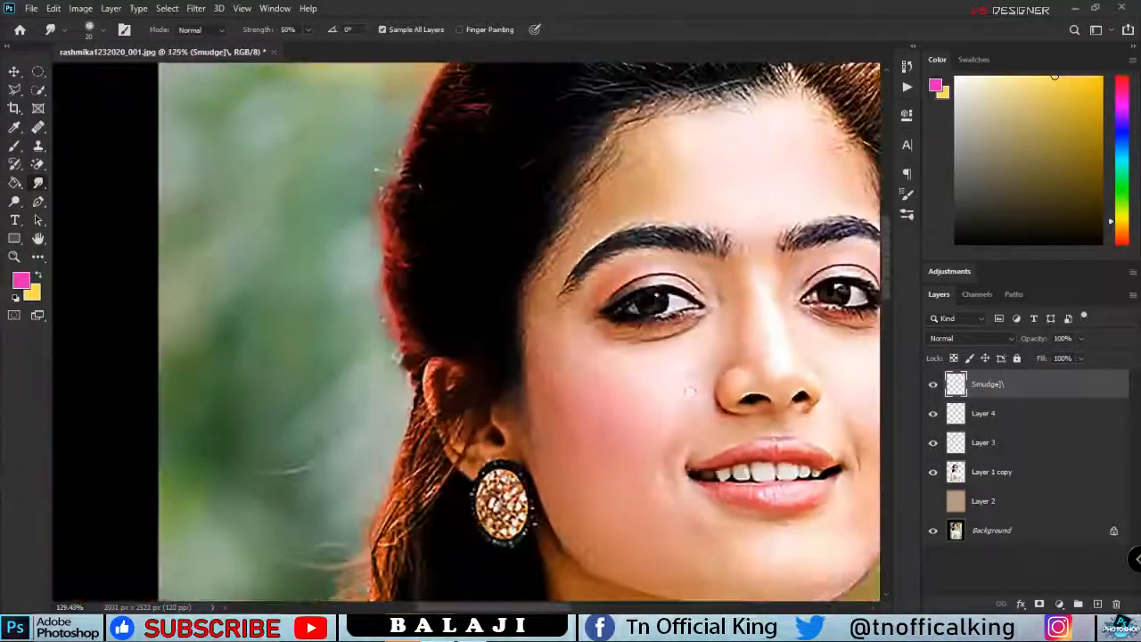
# - Smudge the blushed cheek below the outer eye corner on the earring side smooth, enlarging the brush to 30 px
pyautogui.hscroll(2, 588, 356)
pyautogui.scroll(5, 518, 353)
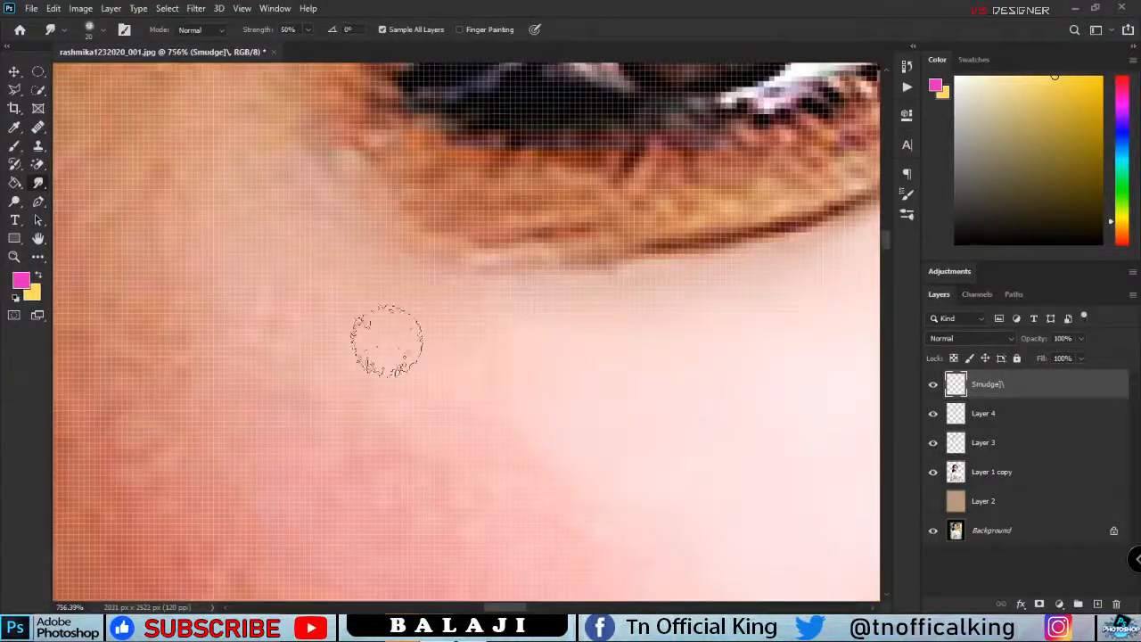
pyautogui.scroll(-3, 538, 413)
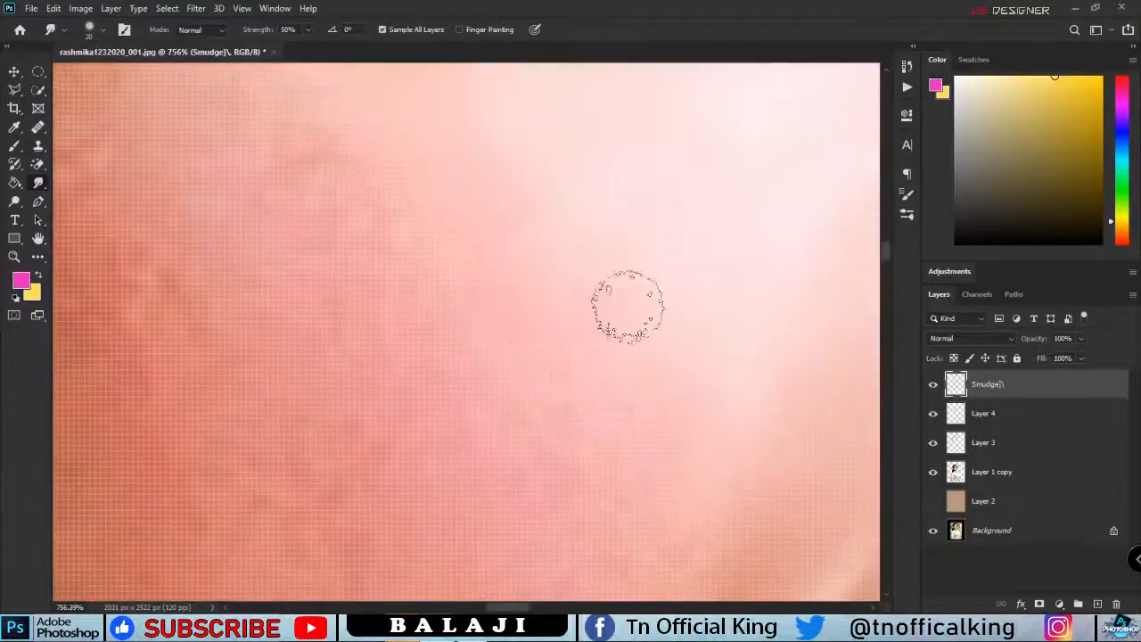
pyautogui.scroll(-3, 642, 267)
pyautogui.scroll(-3, 684, 472)
pyautogui.scroll(-5, 533, 214)
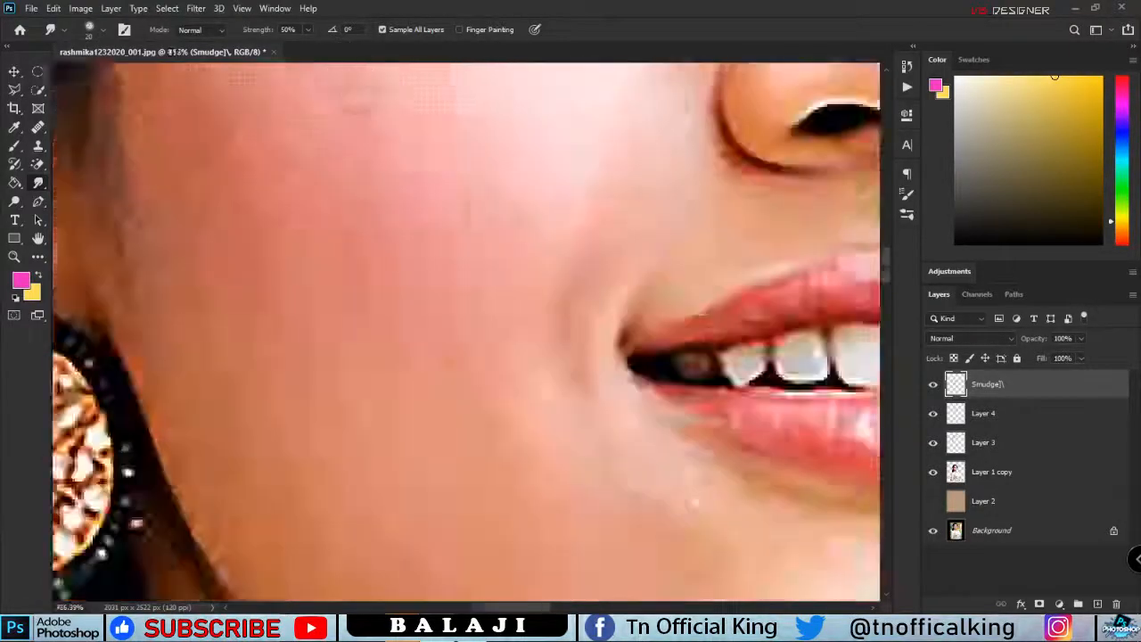
pyautogui.scroll(3, 290, 233)
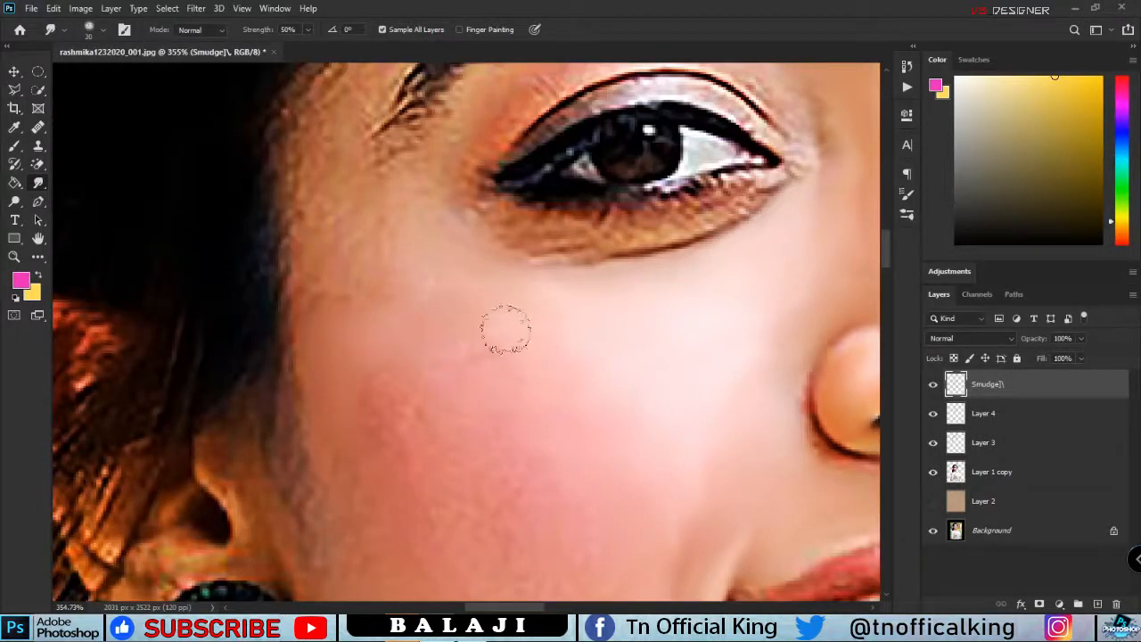
pyautogui.scroll(-3, 361, 464)
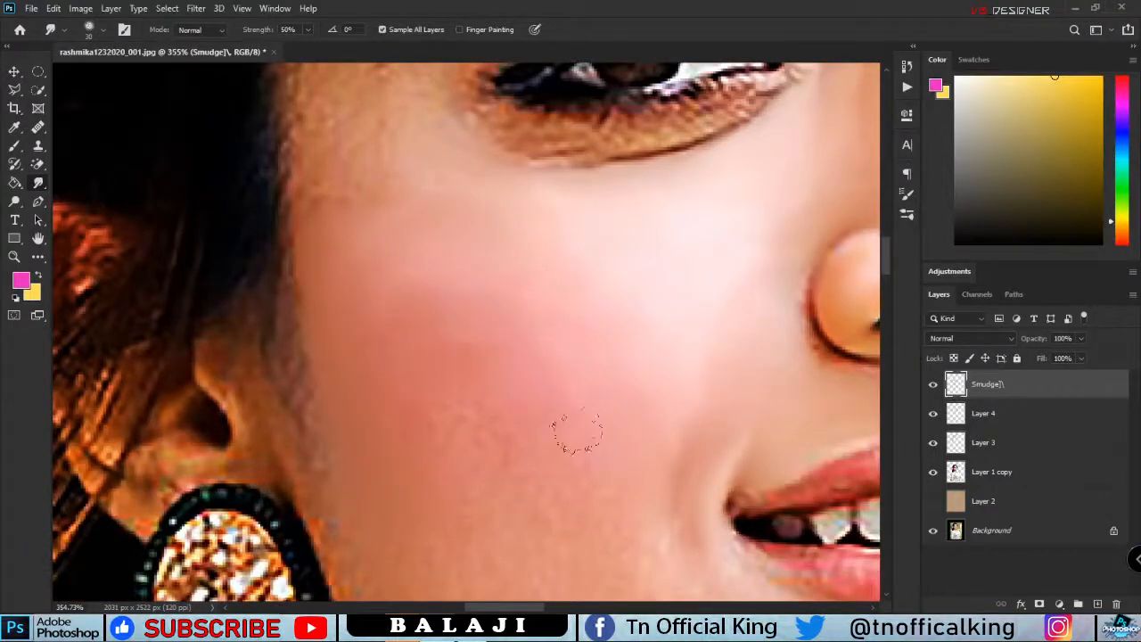
pyautogui.scroll(-5, 577, 432)
pyautogui.scroll(-6, 370, 250)
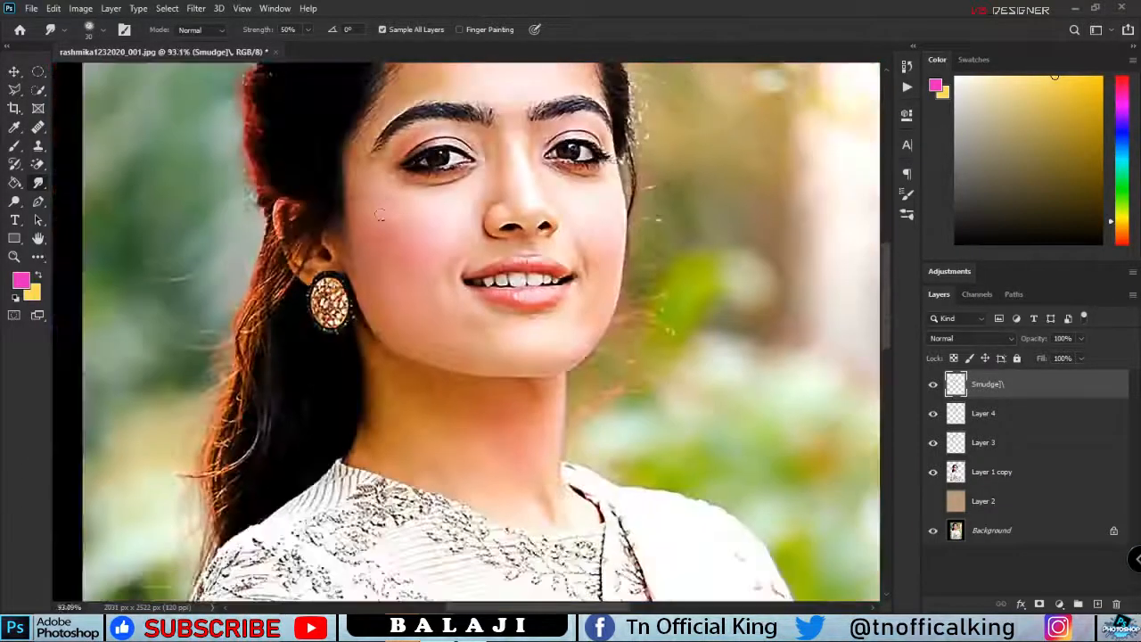
# - Smudge the temple beside the eye and the strip of skin between the eyebrow and the hairline smooth
pyautogui.scroll(7, 396, 205)
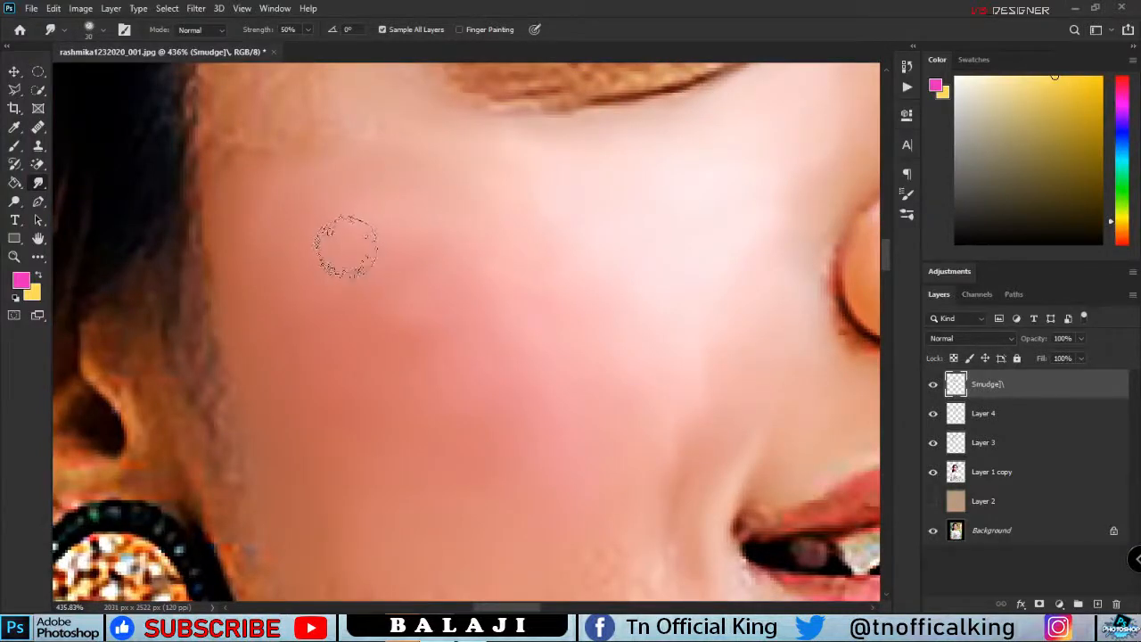
pyautogui.scroll(3, 342, 248)
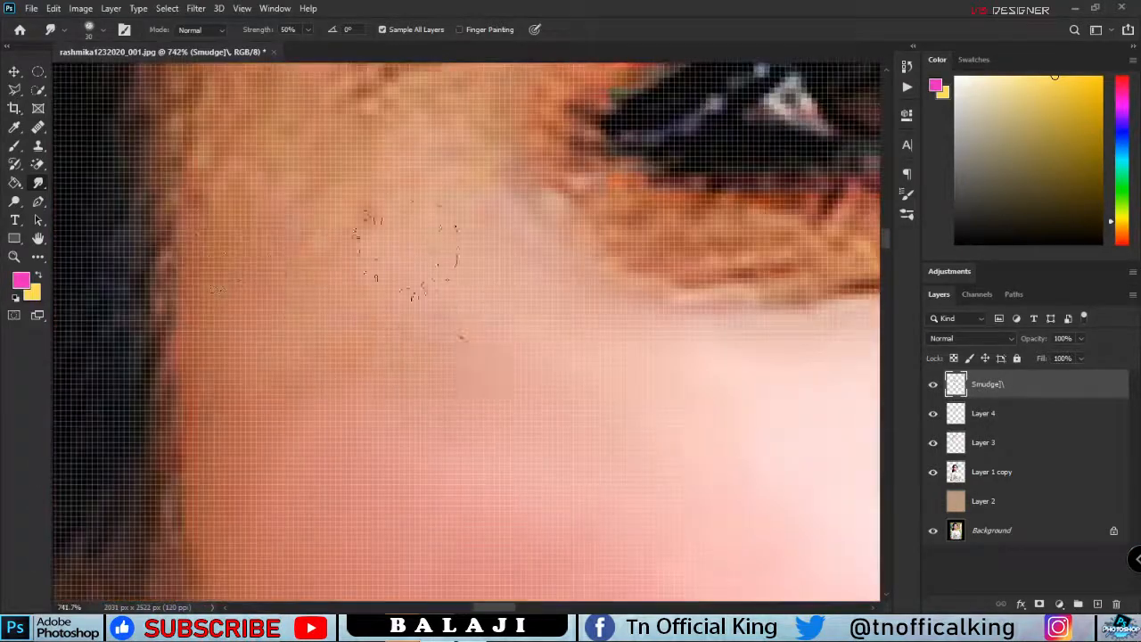
pyautogui.moveTo(358, 355)
pyautogui.mouseDown()
pyautogui.moveTo(395, 448)
pyautogui.moveTo(223, 481)
pyautogui.mouseUp()
pyautogui.moveTo(446, 176); pyautogui.dragTo(375, 468)
pyautogui.moveTo(256, 419); pyautogui.dragTo(392, 277)
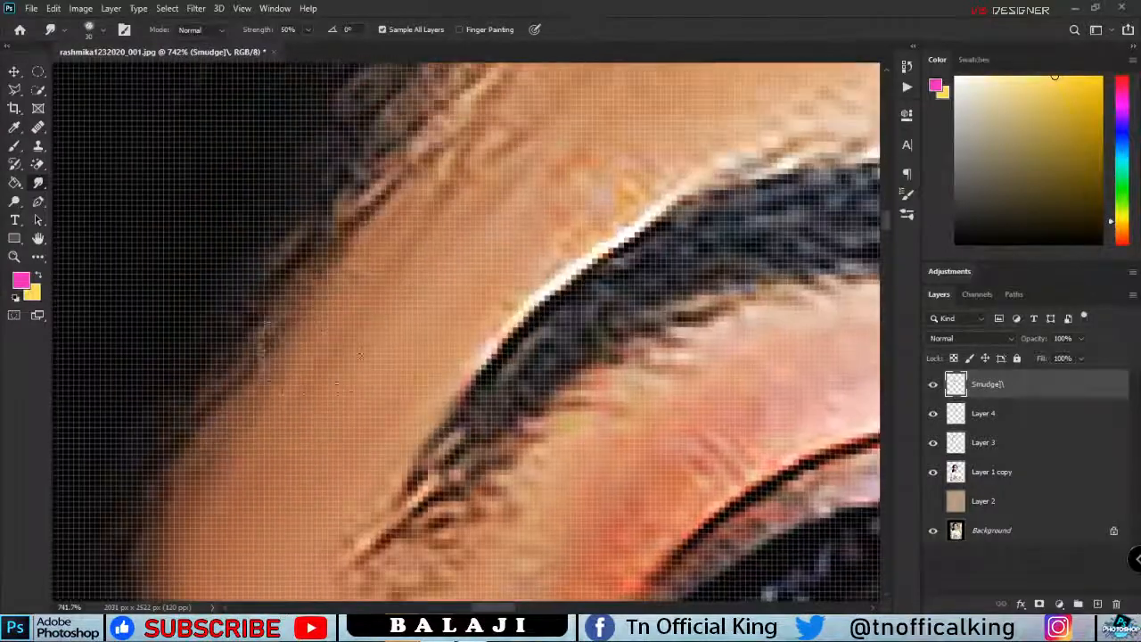
pyautogui.moveTo(362, 401); pyautogui.dragTo(247, 534)
pyautogui.moveTo(403, 441); pyautogui.dragTo(435, 388)
pyautogui.scroll(-7, 401, 214)
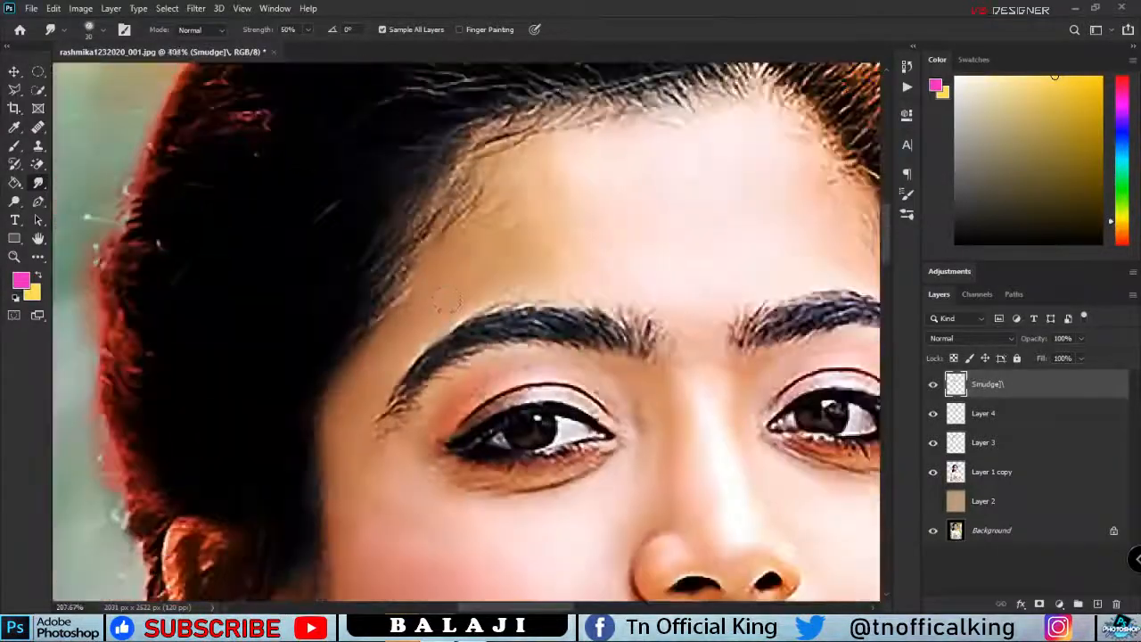
# - Smooth the skin around the eyebrow's outer end and temple, blending it down into the blushed cheek
pyautogui.scroll(7, 410, 438)
pyautogui.moveTo(357, 438); pyautogui.dragTo(402, 416)
pyautogui.moveTo(226, 481); pyautogui.dragTo(234, 256)
pyautogui.moveTo(272, 406); pyautogui.dragTo(301, 204)
pyautogui.scroll(-6, 300, 204)
pyautogui.scroll(2, 303, 206)
pyautogui.moveTo(493, 245); pyautogui.dragTo(555, 234)
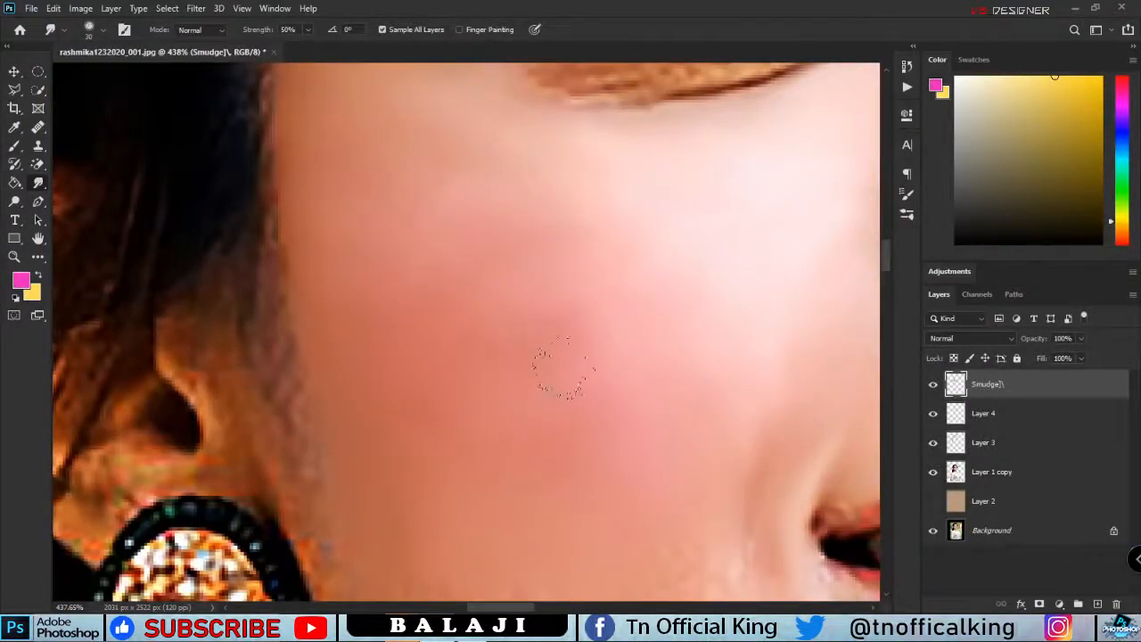
# - Smudge the chin and the jawline below the lower lip into smooth skin with the 30 px brush
pyautogui.scroll(-6, 567, 315)
pyautogui.scroll(5, 339, 374)
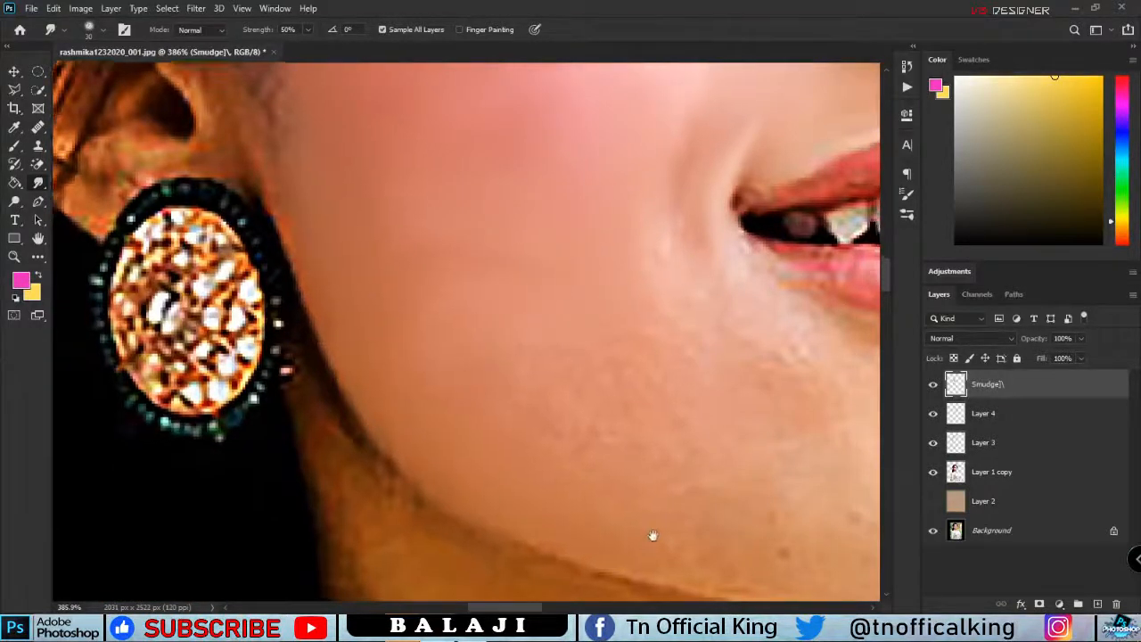
pyautogui.moveTo(654, 533); pyautogui.dragTo(424, 371)
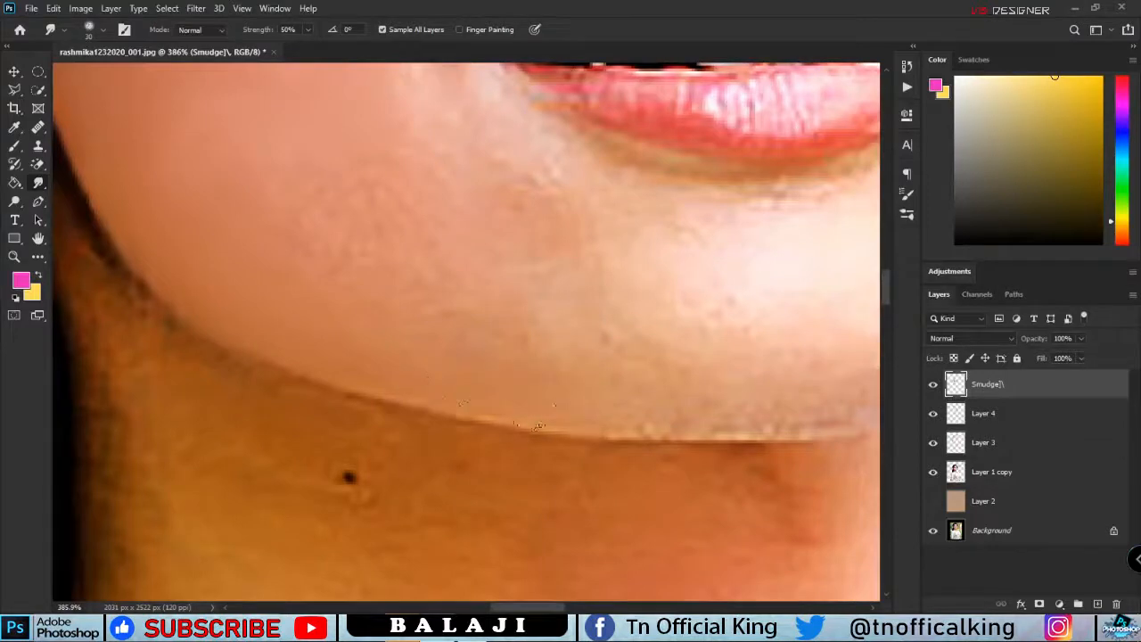
pyautogui.moveTo(606, 413); pyautogui.dragTo(768, 407)
pyautogui.moveTo(789, 388)
pyautogui.mouseDown()
pyautogui.moveTo(530, 412)
pyautogui.moveTo(656, 383)
pyautogui.mouseUp()
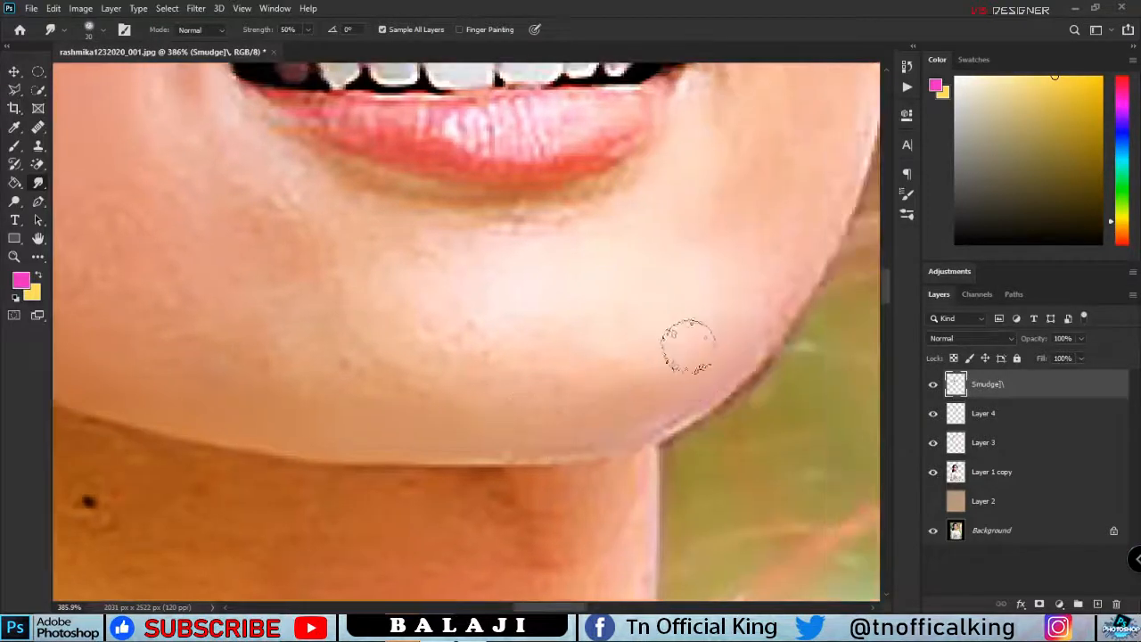
pyautogui.moveTo(688, 346)
pyautogui.mouseDown()
pyautogui.moveTo(494, 382)
pyautogui.moveTo(317, 383)
pyautogui.moveTo(267, 368)
pyautogui.moveTo(391, 293)
pyautogui.moveTo(464, 317)
pyautogui.moveTo(516, 263)
pyautogui.moveTo(612, 320)
pyautogui.mouseUp()
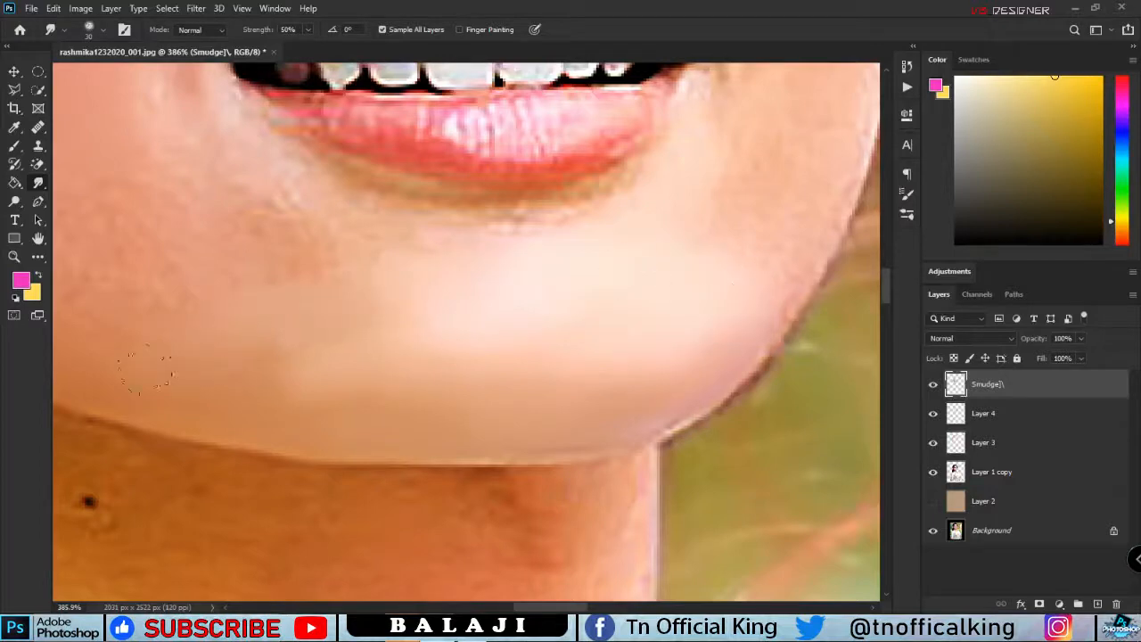
pyautogui.moveTo(145, 368); pyautogui.dragTo(366, 463)
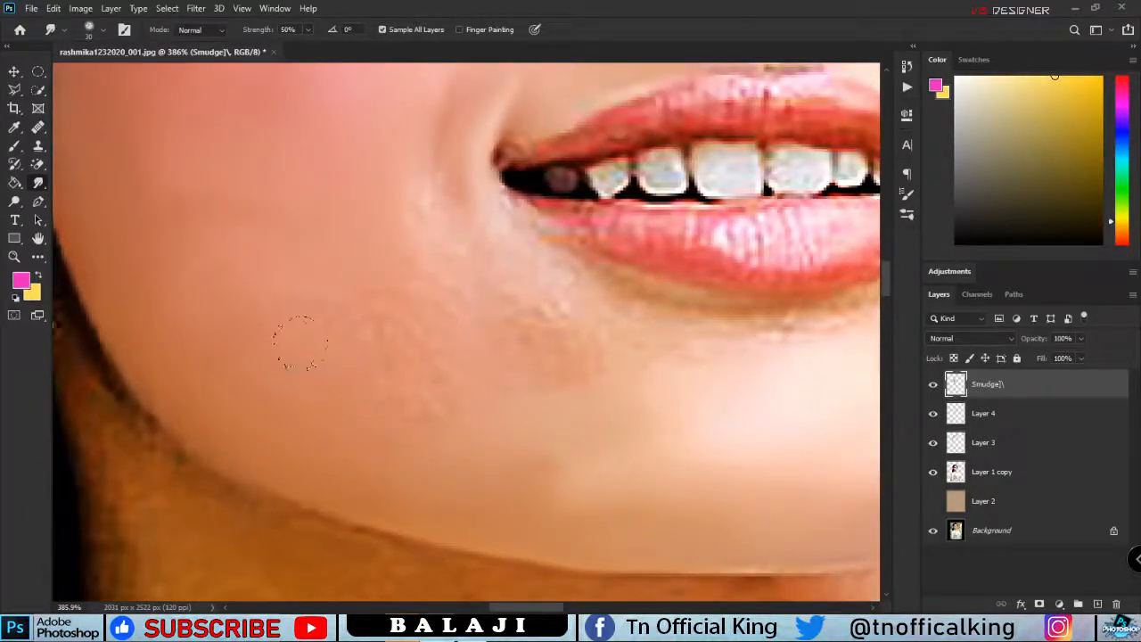
# - Smooth the lower cheek and the smile crease around the mouth corner on the earring side
pyautogui.moveTo(452, 216); pyautogui.dragTo(530, 345)
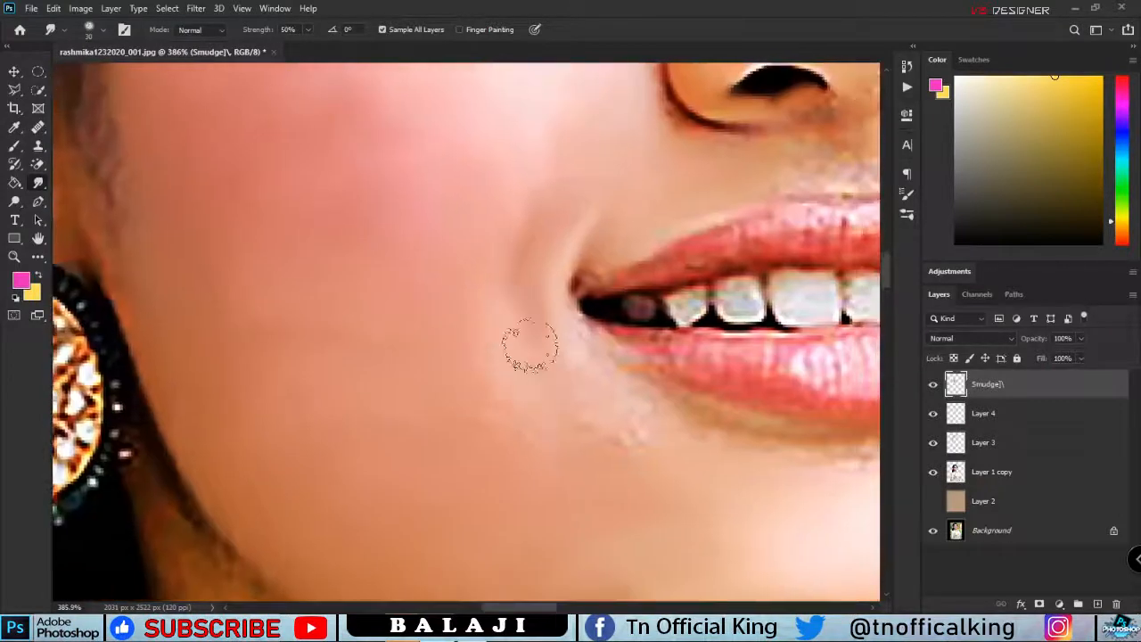
pyautogui.moveTo(741, 457); pyautogui.dragTo(588, 366)
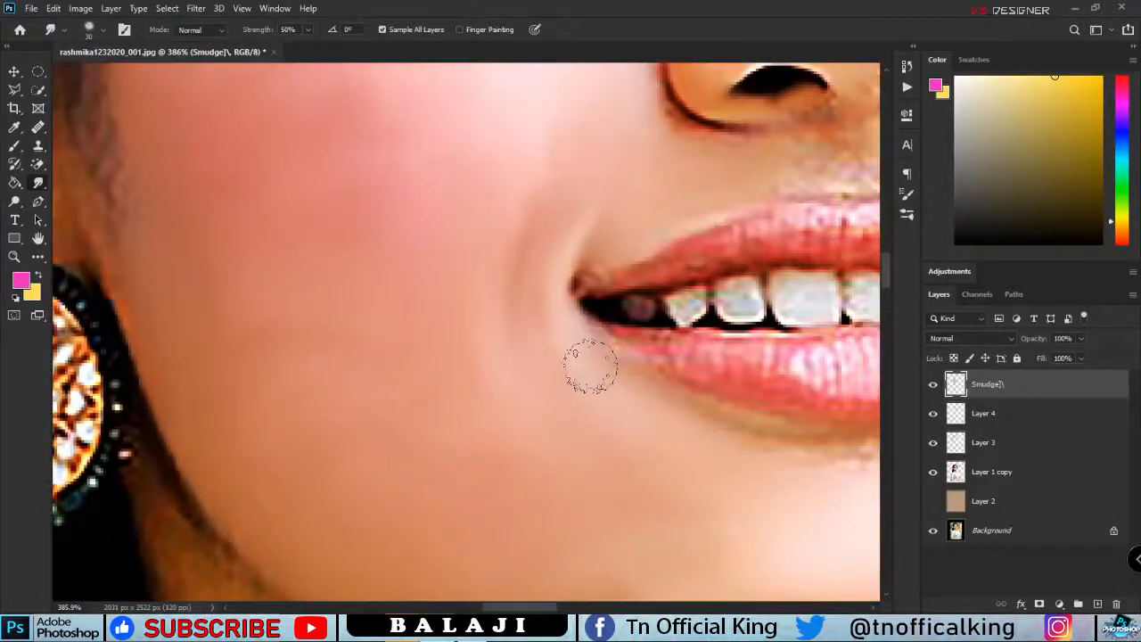
pyautogui.moveTo(810, 474); pyautogui.dragTo(483, 431)
pyautogui.moveTo(629, 397)
pyautogui.mouseDown()
pyautogui.moveTo(461, 394)
pyautogui.moveTo(281, 333)
pyautogui.mouseUp()
pyautogui.moveTo(590, 419); pyautogui.dragTo(484, 451)
pyautogui.moveTo(609, 322); pyautogui.dragTo(521, 354)
pyautogui.moveTo(570, 303); pyautogui.dragTo(545, 385)
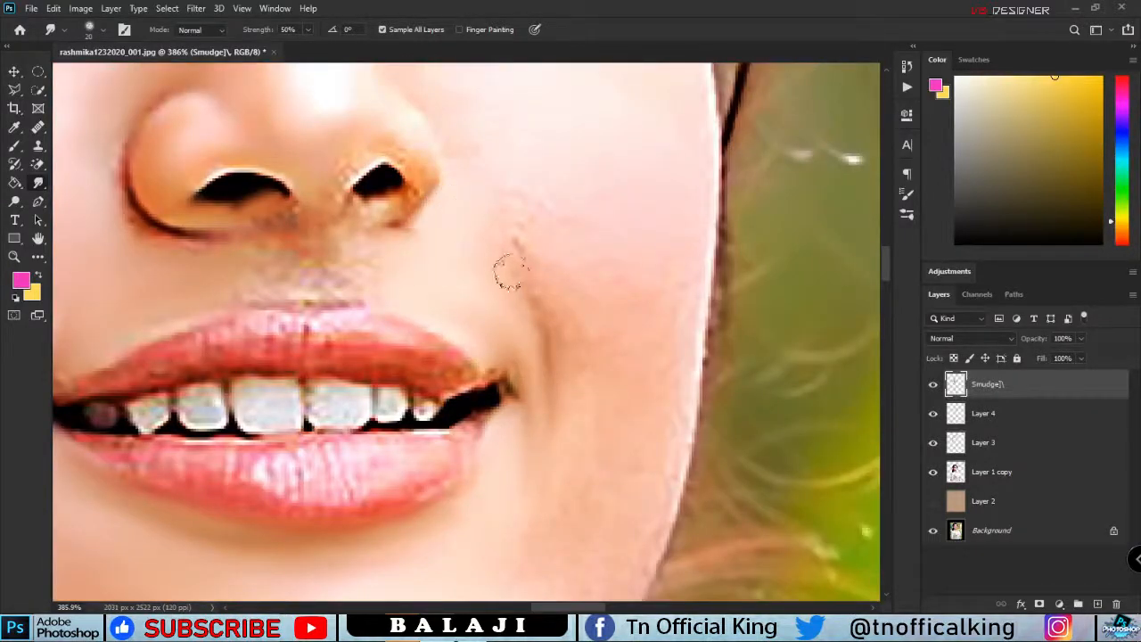
# - Smudge the opposite cheek between the lower eyelid and the face edge smooth, then raise the brush size to 30 px
pyautogui.scroll(-12, 498, 201)
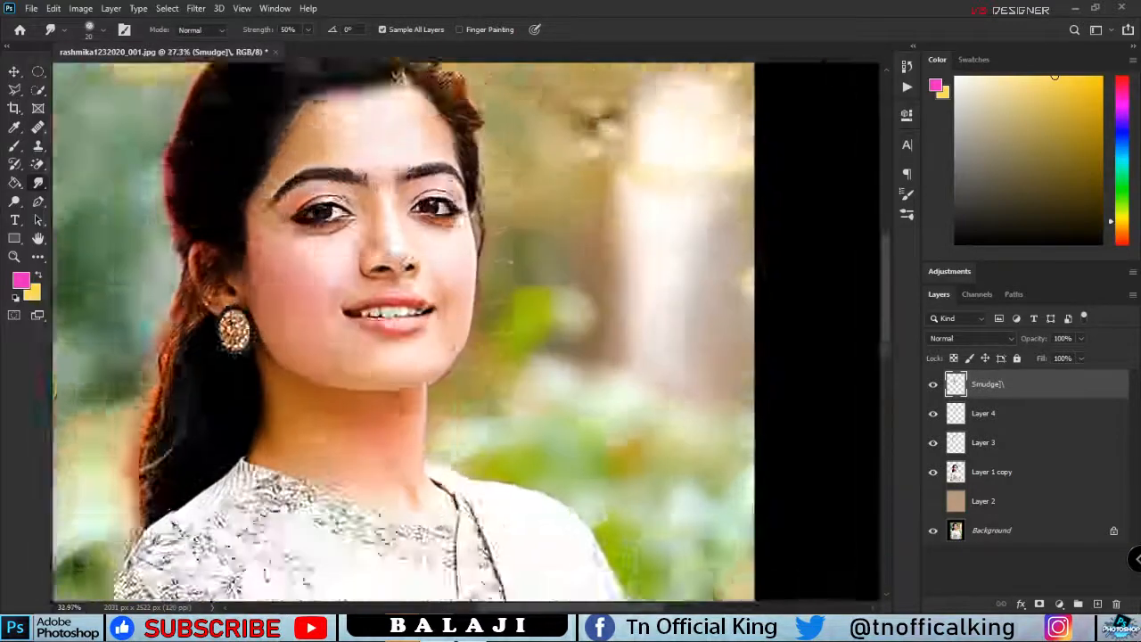
pyautogui.scroll(16, 409, 235)
pyautogui.moveTo(768, 362); pyautogui.dragTo(573, 295)
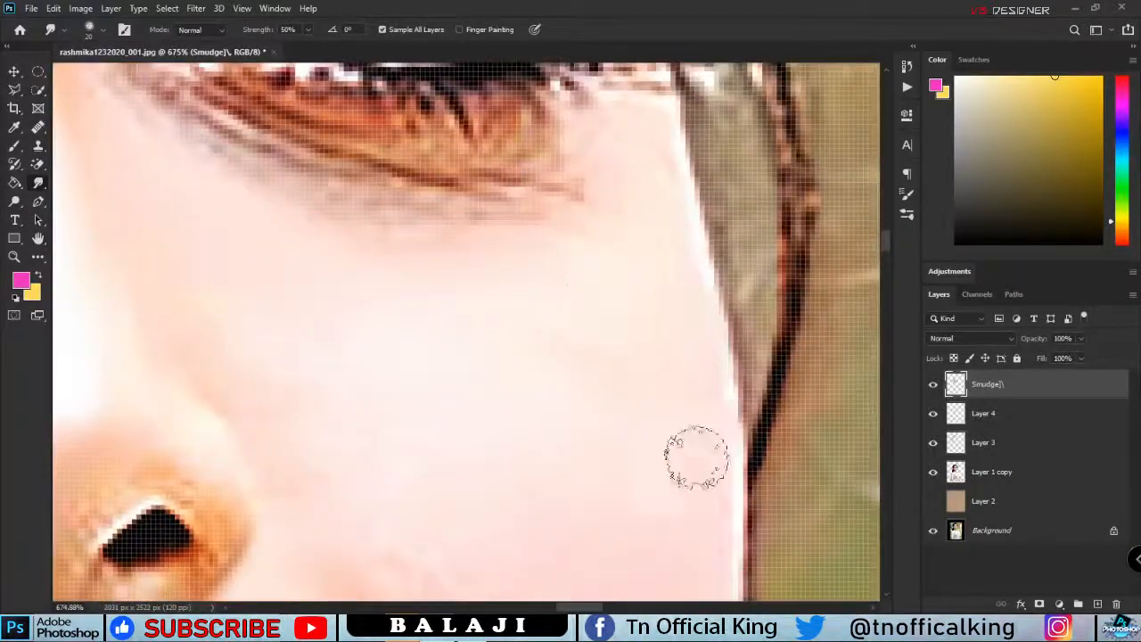
pyautogui.moveTo(695, 458); pyautogui.dragTo(735, 402)
pyautogui.press(']')
pyautogui.scroll(-10, 687, 484)
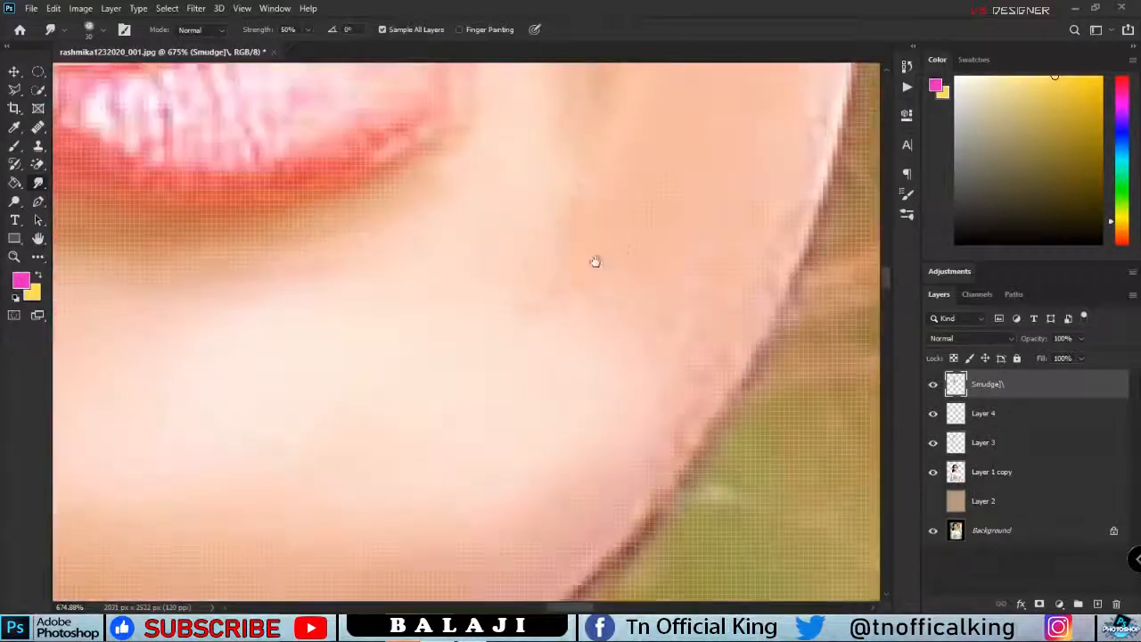
# - Smooth the jaw edge, smile crease and cheek beside the mouth and nose on the side away from the earring
pyautogui.moveTo(651, 401); pyautogui.dragTo(614, 502)
pyautogui.moveTo(651, 341); pyautogui.dragTo(633, 493)
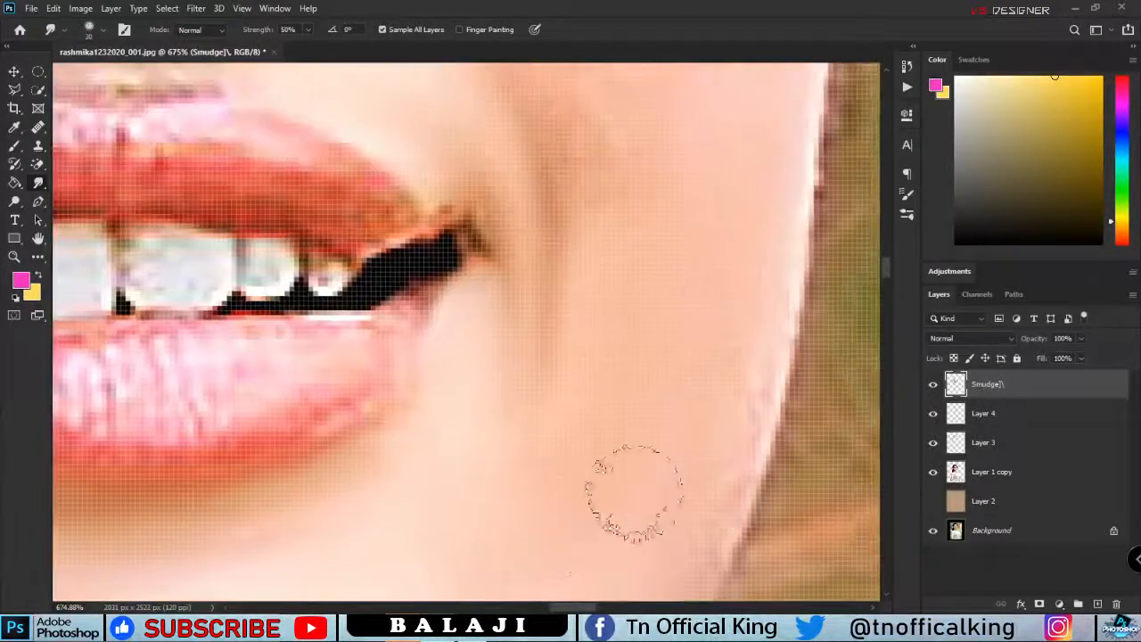
pyautogui.moveTo(721, 204); pyautogui.dragTo(701, 189)
pyautogui.scroll(4, 578, 326)
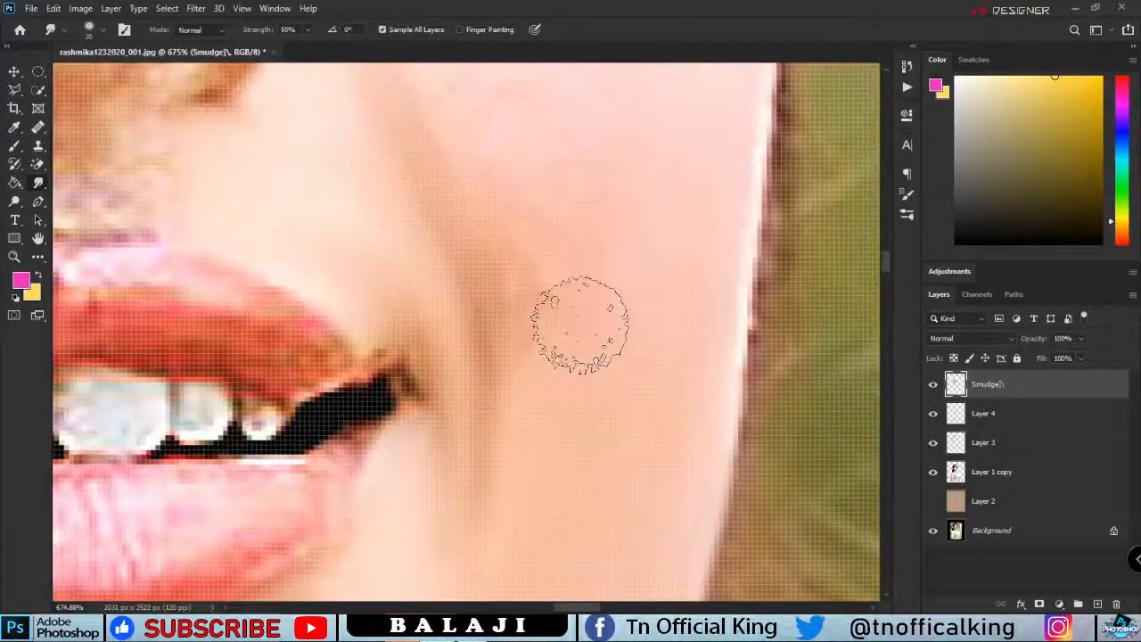
pyautogui.scroll(4, 493, 214)
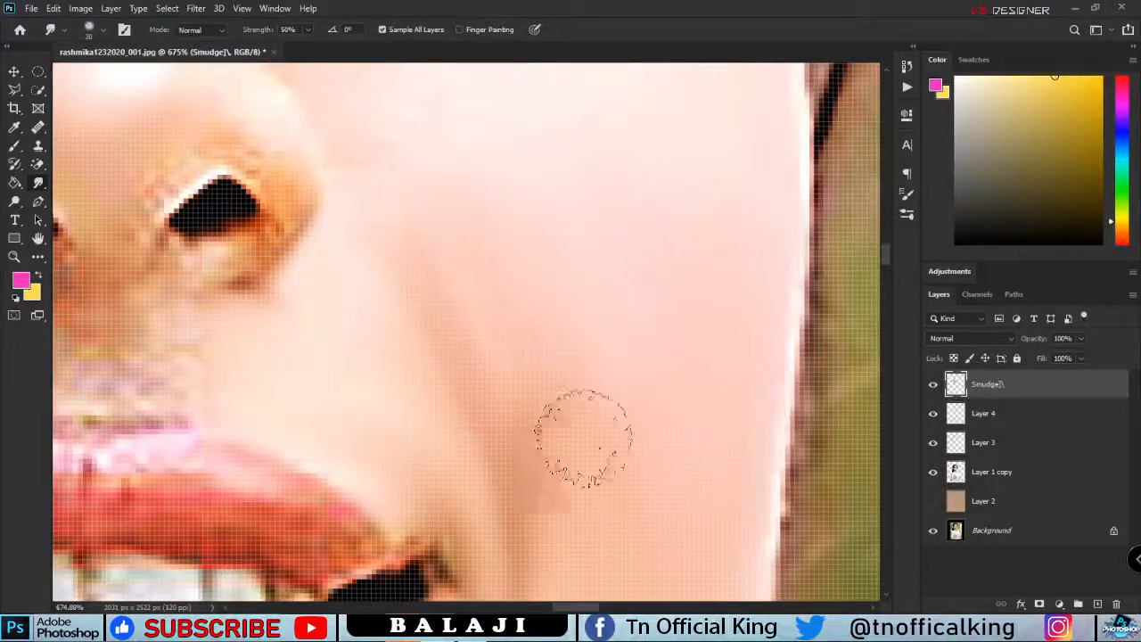
pyautogui.scroll(3, 543, 410)
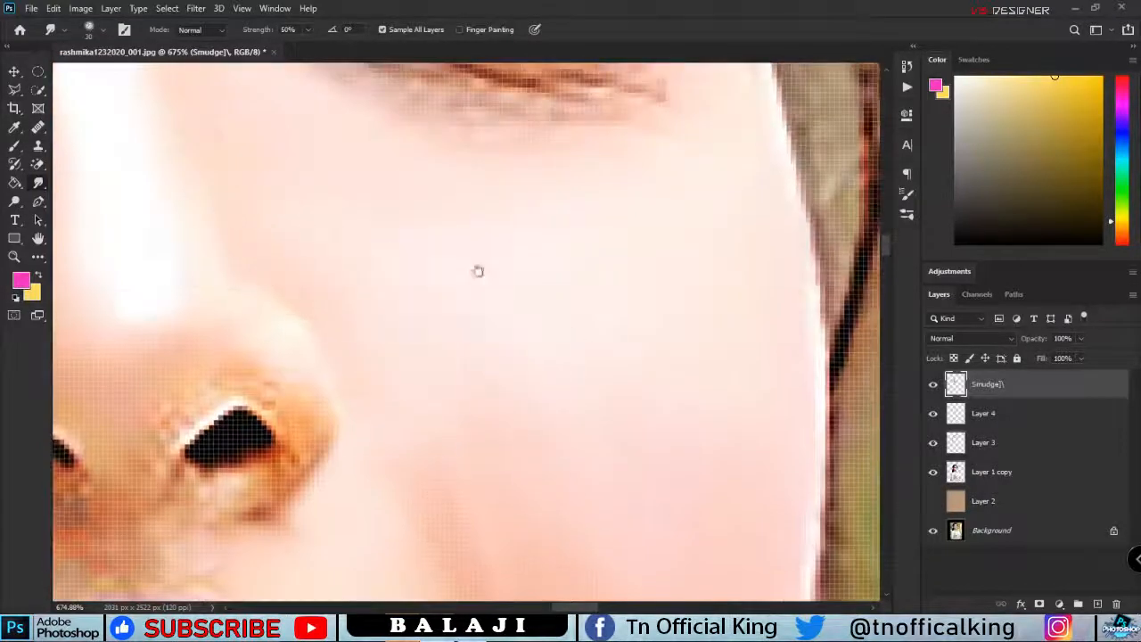
pyautogui.scroll(3, 476, 270)
pyautogui.scroll(-10, 276, 224)
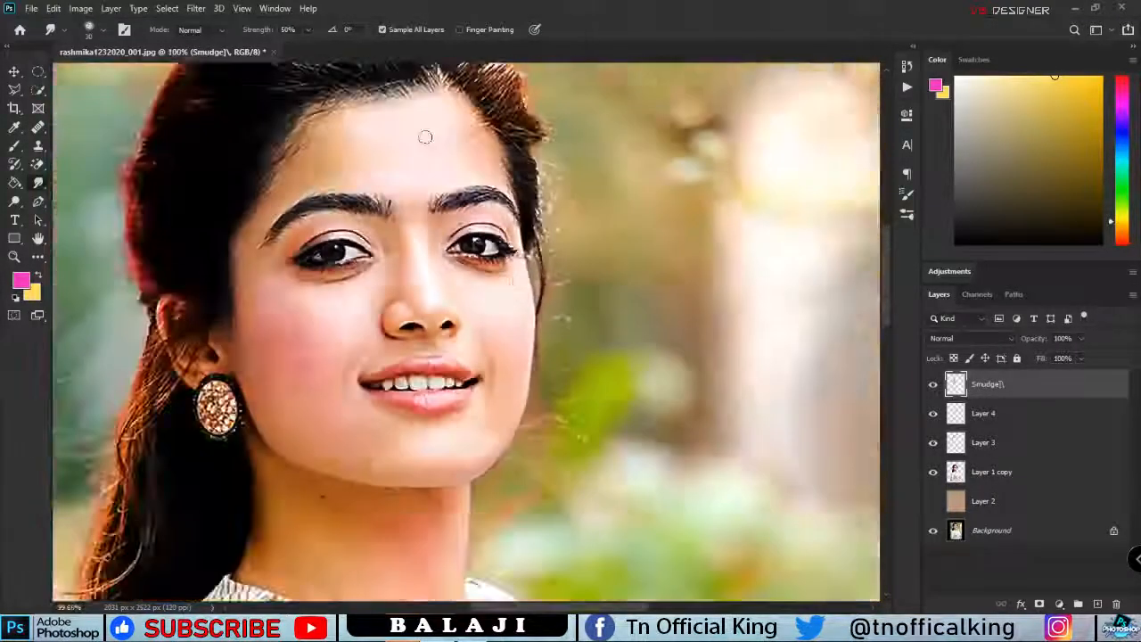
# - Smudge the forehead smooth from the shadowed side along the hairline across to the opposite temple
pyautogui.scroll(8, 422, 132)
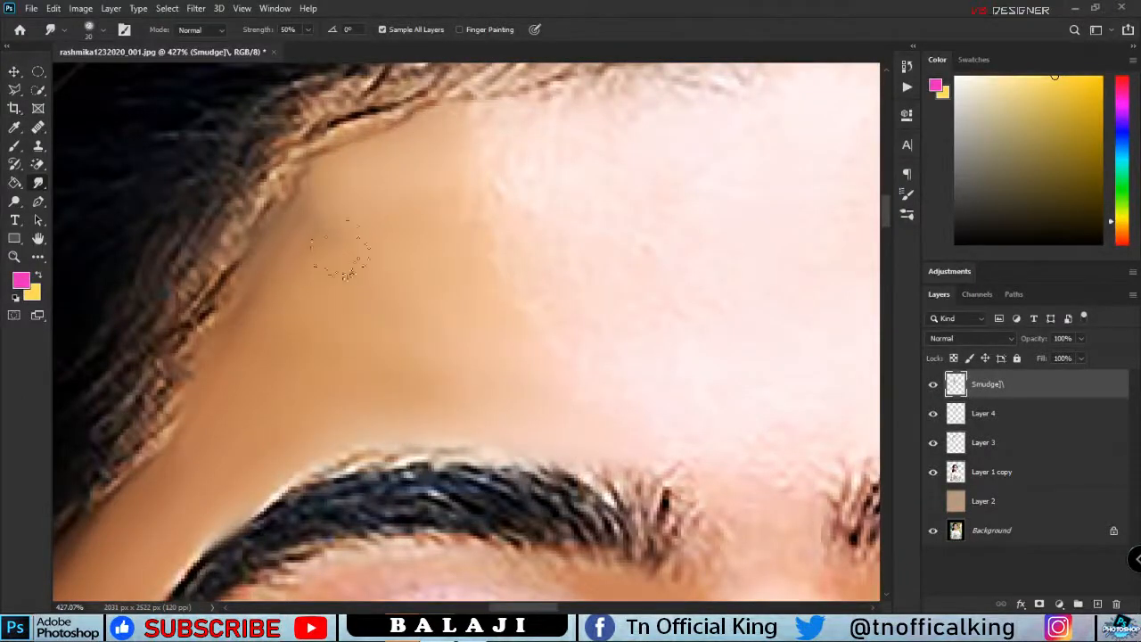
pyautogui.scroll(-3, 499, 178)
pyautogui.scroll(4, 352, 242)
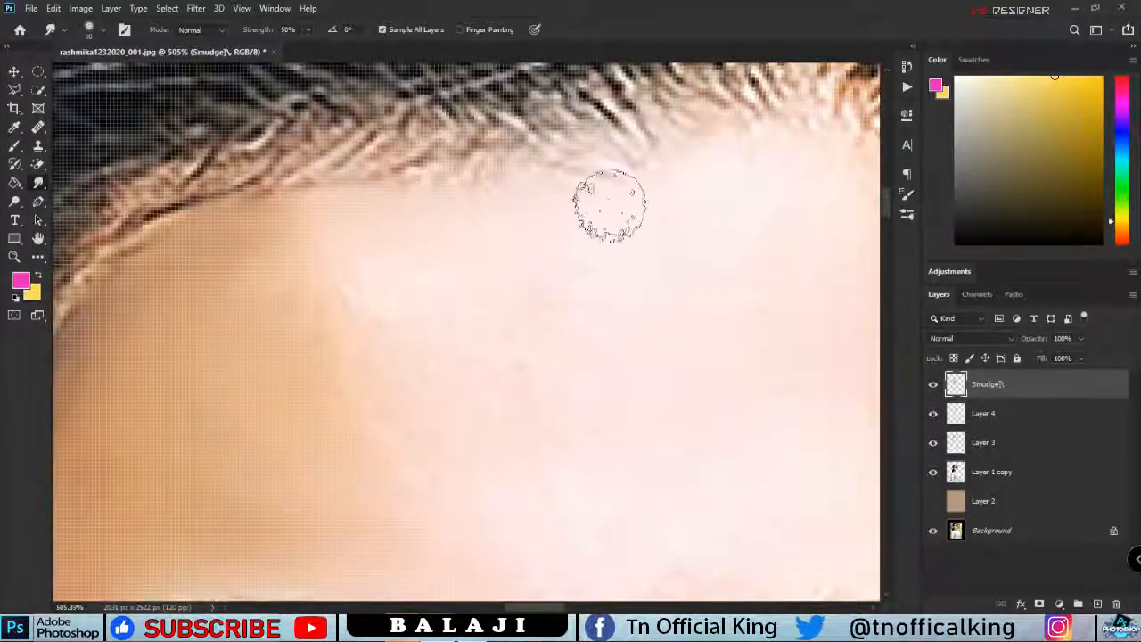
pyautogui.moveTo(742, 177); pyautogui.dragTo(591, 187)
pyautogui.moveTo(783, 340); pyautogui.dragTo(711, 274)
pyautogui.moveTo(785, 442); pyautogui.dragTo(745, 351)
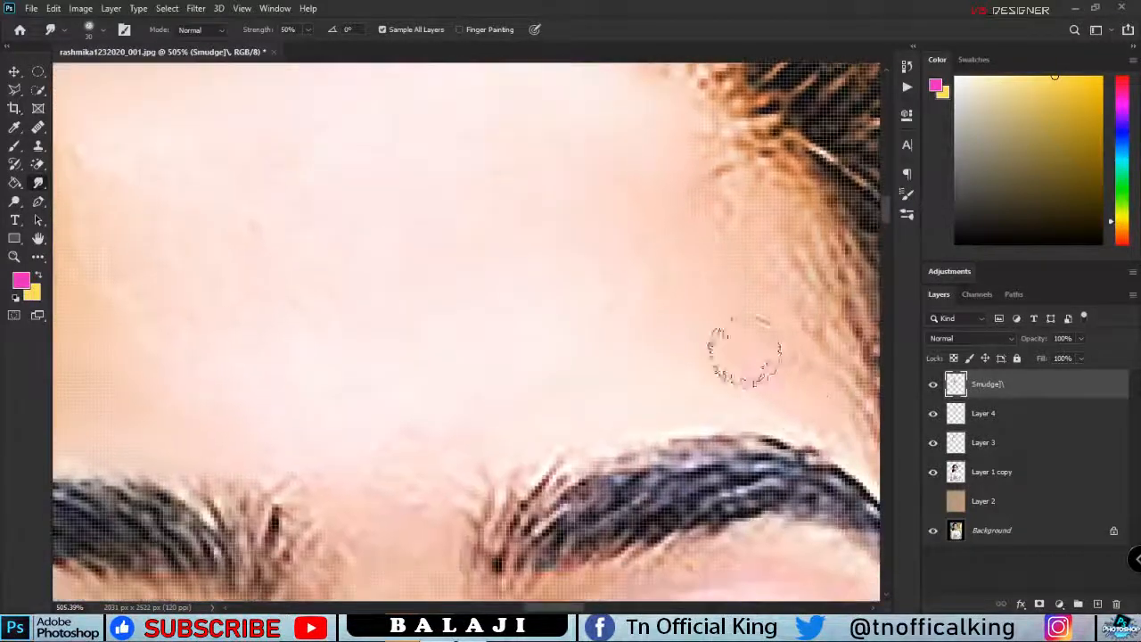
# - Smooth the skin between the eyebrows and blend the forehead's tan shadow into its light centre
pyautogui.moveTo(430, 588); pyautogui.dragTo(515, 440)
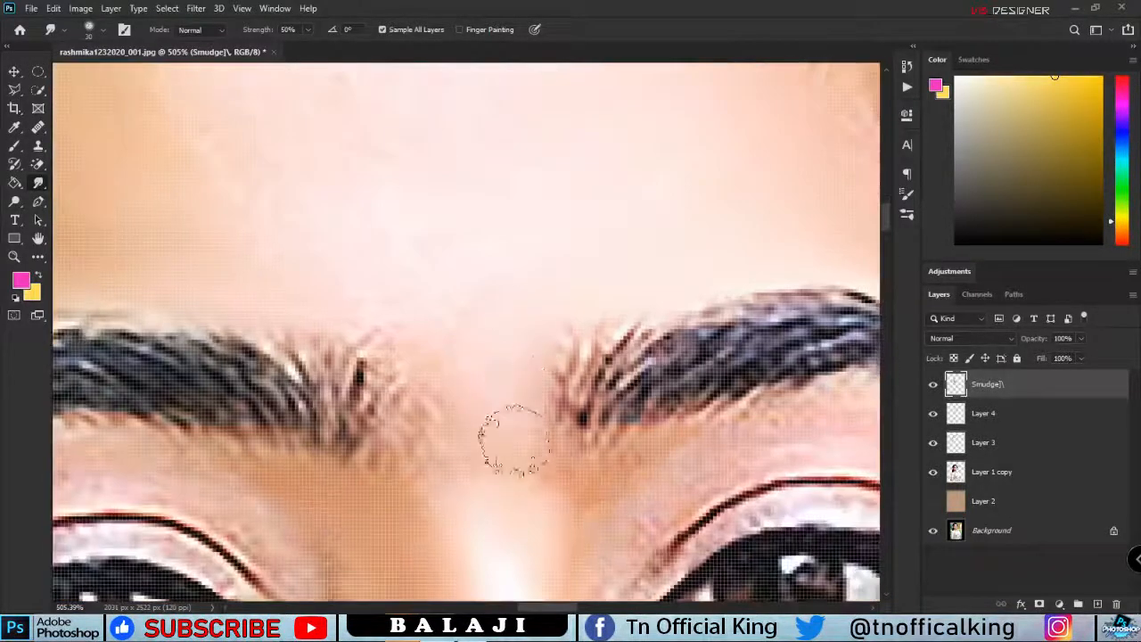
pyautogui.moveTo(414, 322); pyautogui.dragTo(428, 452)
pyautogui.moveTo(468, 357)
pyautogui.mouseDown()
pyautogui.moveTo(535, 419)
pyautogui.moveTo(567, 481)
pyautogui.mouseUp()
pyautogui.moveTo(297, 222); pyautogui.dragTo(357, 356)
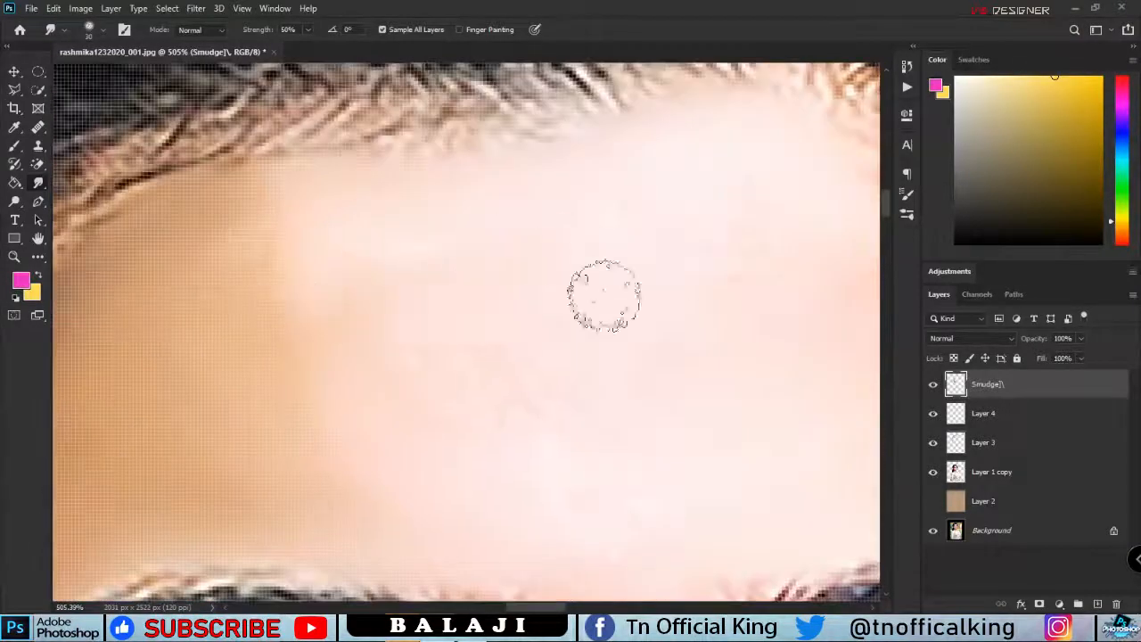
pyautogui.moveTo(696, 225); pyautogui.dragTo(450, 290)
# - Enlarge the Smudge brush to 50 px and blend the forehead above the eyebrows into an even gradient
pyautogui.scroll(-6, 428, 489)
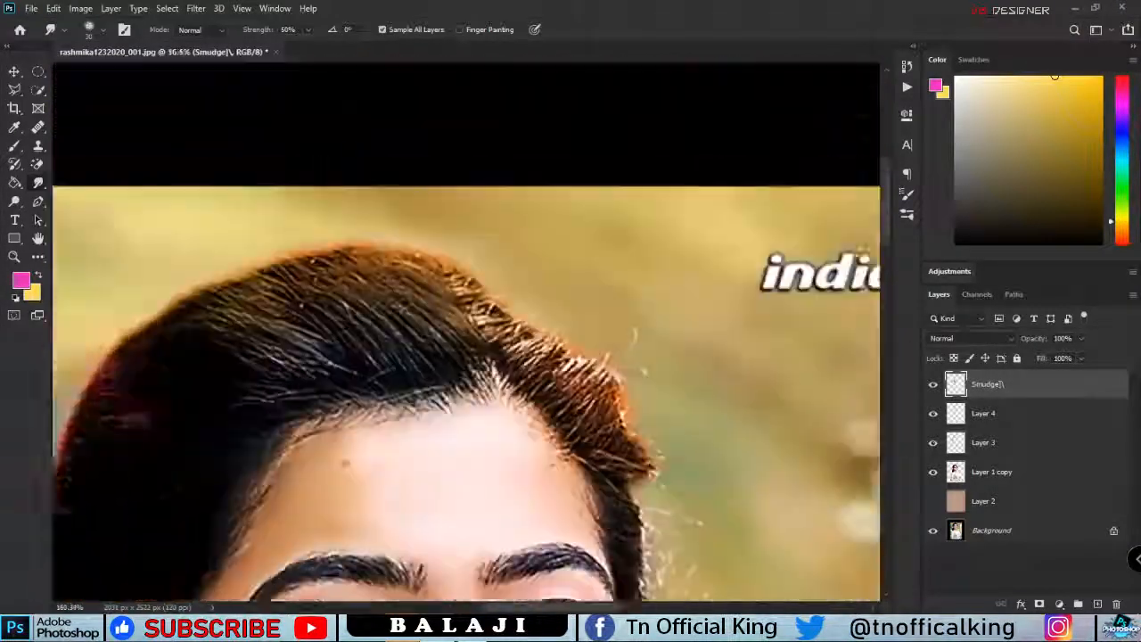
pyautogui.scroll(7, 454, 484)
pyautogui.scroll(-10, 397, 469)
pyautogui.scroll(8, 393, 378)
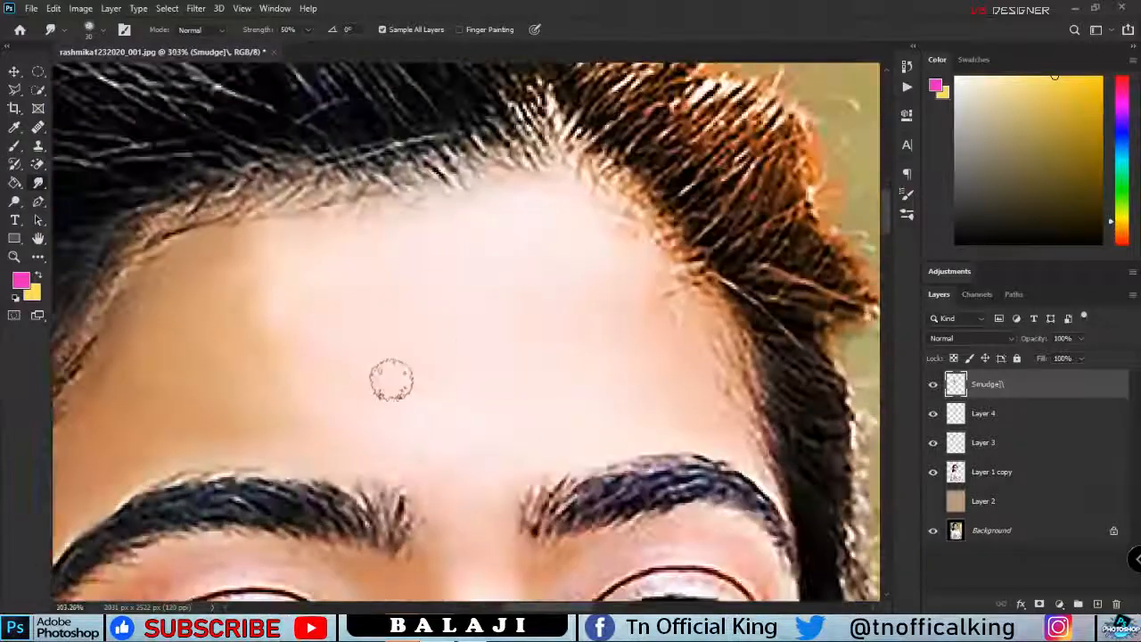
pyautogui.press(']')
pyautogui.press(']')
pyautogui.moveTo(295, 382)
pyautogui.mouseDown()
pyautogui.moveTo(323, 411)
pyautogui.moveTo(281, 305)
pyautogui.moveTo(281, 245)
pyautogui.moveTo(209, 285)
pyautogui.moveTo(208, 381)
pyautogui.moveTo(395, 422)
pyautogui.moveTo(336, 311)
pyautogui.moveTo(259, 263)
pyautogui.moveTo(344, 293)
pyautogui.moveTo(378, 448)
pyautogui.mouseUp()
pyautogui.moveTo(436, 529); pyautogui.dragTo(473, 258)
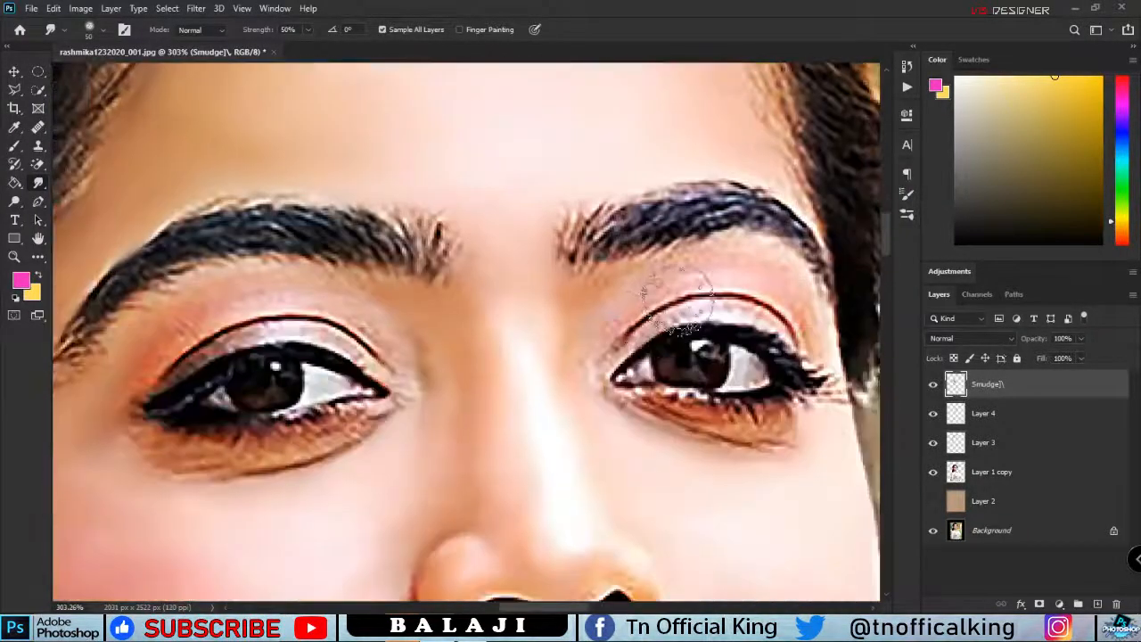
# - Smudge the skin between brow and eyelid crease and the orange shadow under the eye on the side away from the earring, using a 25 px brush
pyautogui.scroll(4, 678, 303)
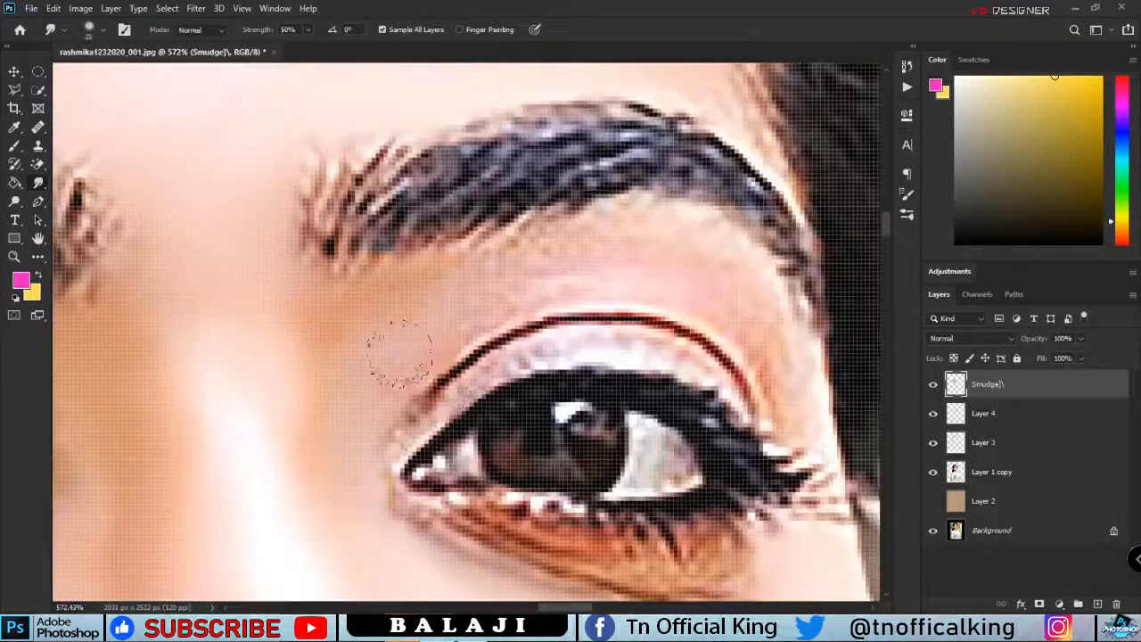
pyautogui.moveTo(805, 398); pyautogui.dragTo(648, 331)
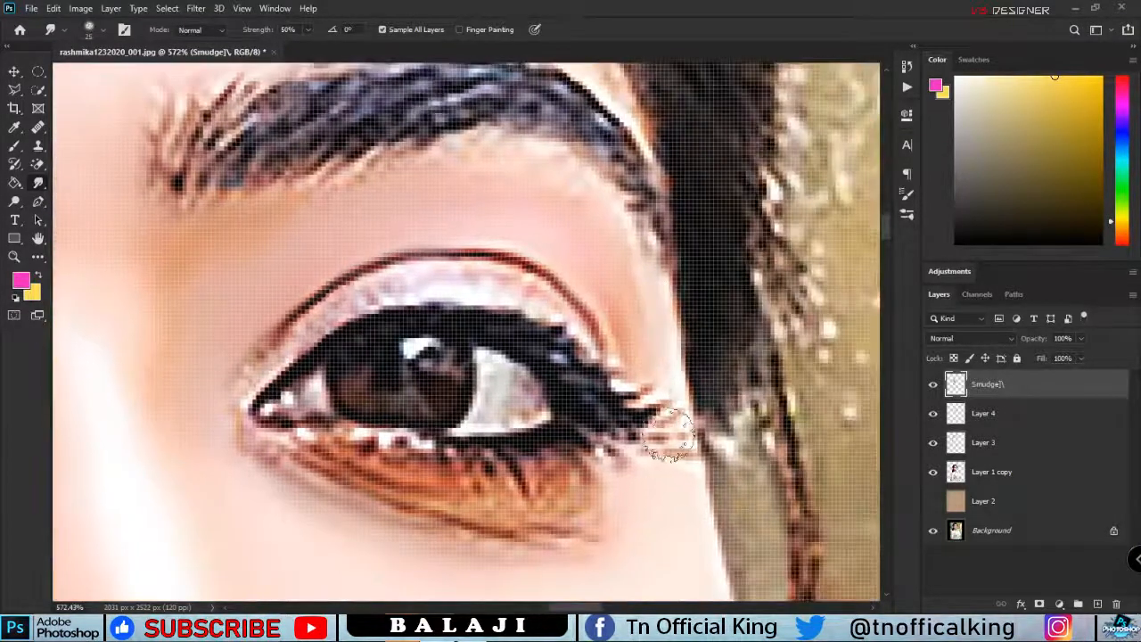
pyautogui.moveTo(670, 436)
pyautogui.mouseDown()
pyautogui.moveTo(553, 526)
pyautogui.moveTo(597, 515)
pyautogui.mouseUp()
pyautogui.moveTo(570, 535)
pyautogui.mouseDown()
pyautogui.moveTo(245, 411)
pyautogui.moveTo(377, 289)
pyautogui.moveTo(414, 282)
pyautogui.moveTo(566, 299)
pyautogui.moveTo(590, 335)
pyautogui.moveTo(441, 290)
pyautogui.moveTo(298, 304)
pyautogui.moveTo(352, 299)
pyautogui.moveTo(463, 260)
pyautogui.moveTo(650, 401)
pyautogui.mouseUp()
# - Smooth the brown shadow and fine lashes under the eye on the earring side with a 15 px Smudge brush
pyautogui.hscroll(-5, 505, 454)
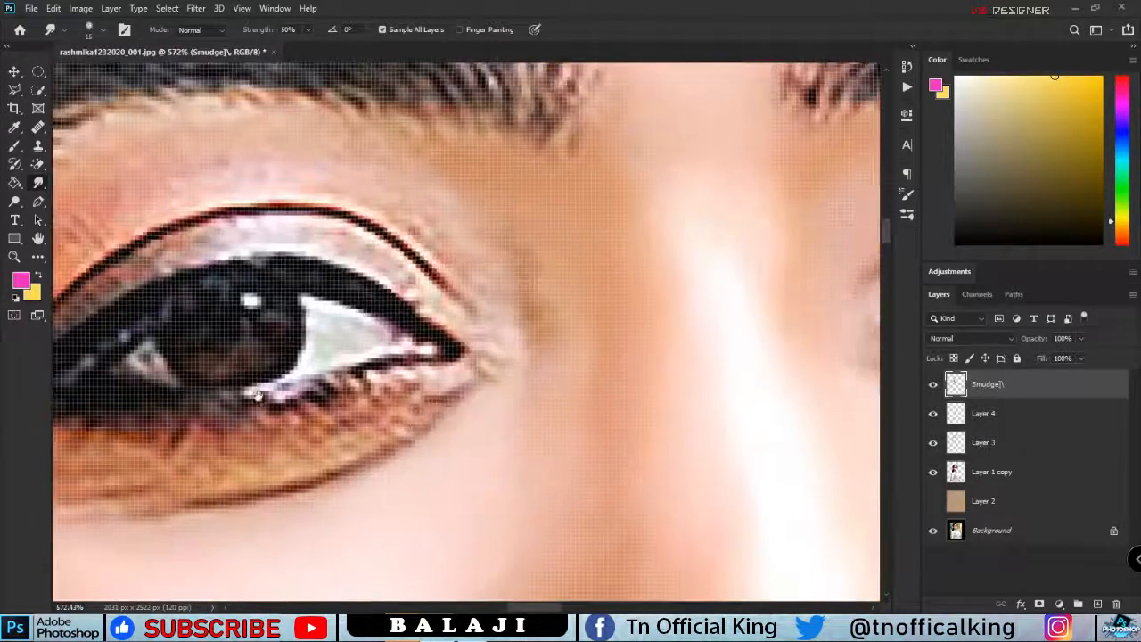
pyautogui.scroll(3, 395, 468)
pyautogui.moveTo(396, 472)
pyautogui.mouseDown()
pyautogui.moveTo(603, 368)
pyautogui.moveTo(551, 390)
pyautogui.moveTo(401, 383)
pyautogui.moveTo(473, 414)
pyautogui.mouseUp()
pyautogui.moveTo(357, 499); pyautogui.dragTo(676, 497)
pyautogui.moveTo(374, 397); pyautogui.dragTo(437, 419)
pyautogui.moveTo(668, 513)
pyautogui.mouseDown()
pyautogui.moveTo(487, 475)
pyautogui.moveTo(825, 337)
pyautogui.mouseUp()
pyautogui.scroll(-5, 851, 316)
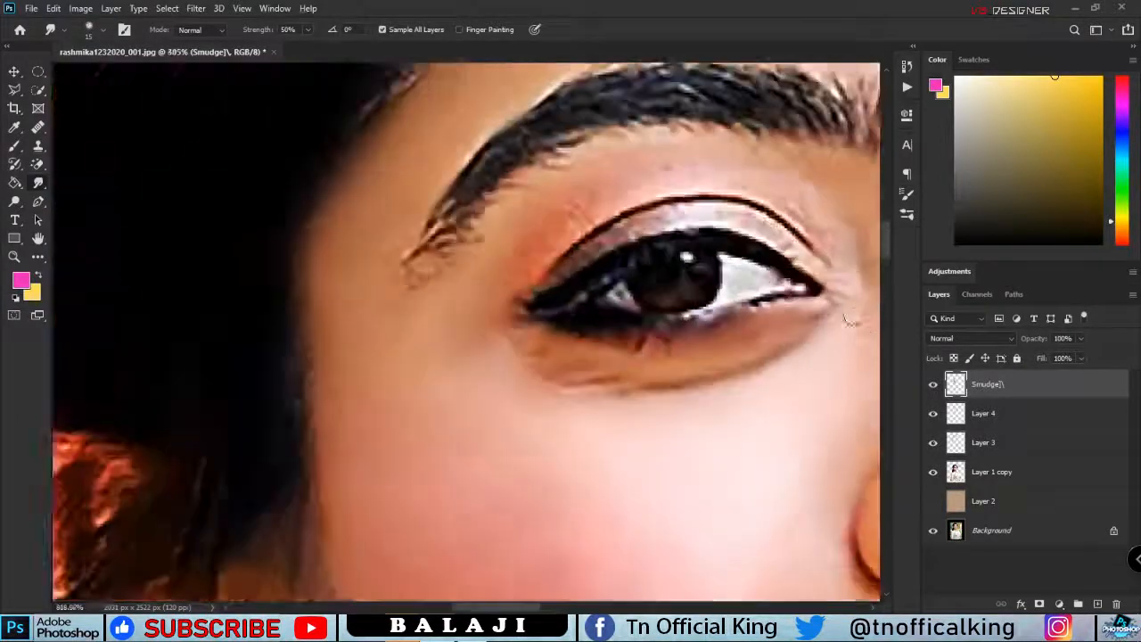
# - Smooth the pale upper eyelid between the lash line and the crease of the earring-side eye
pyautogui.scroll(5, 634, 281)
pyautogui.moveTo(325, 464); pyautogui.dragTo(566, 543)
pyautogui.moveTo(793, 294); pyautogui.dragTo(435, 459)
pyautogui.moveTo(735, 437)
pyautogui.mouseDown()
pyautogui.moveTo(623, 355)
pyautogui.moveTo(213, 357)
pyautogui.mouseUp()
pyautogui.moveTo(71, 460)
pyautogui.mouseDown()
pyautogui.moveTo(330, 404)
pyautogui.moveTo(232, 446)
pyautogui.mouseUp()
pyautogui.moveTo(713, 245)
pyautogui.mouseDown()
pyautogui.moveTo(565, 338)
pyautogui.moveTo(776, 441)
pyautogui.mouseUp()
pyautogui.moveTo(766, 380)
pyautogui.mouseDown()
pyautogui.moveTo(718, 433)
pyautogui.moveTo(74, 565)
pyautogui.mouseUp()
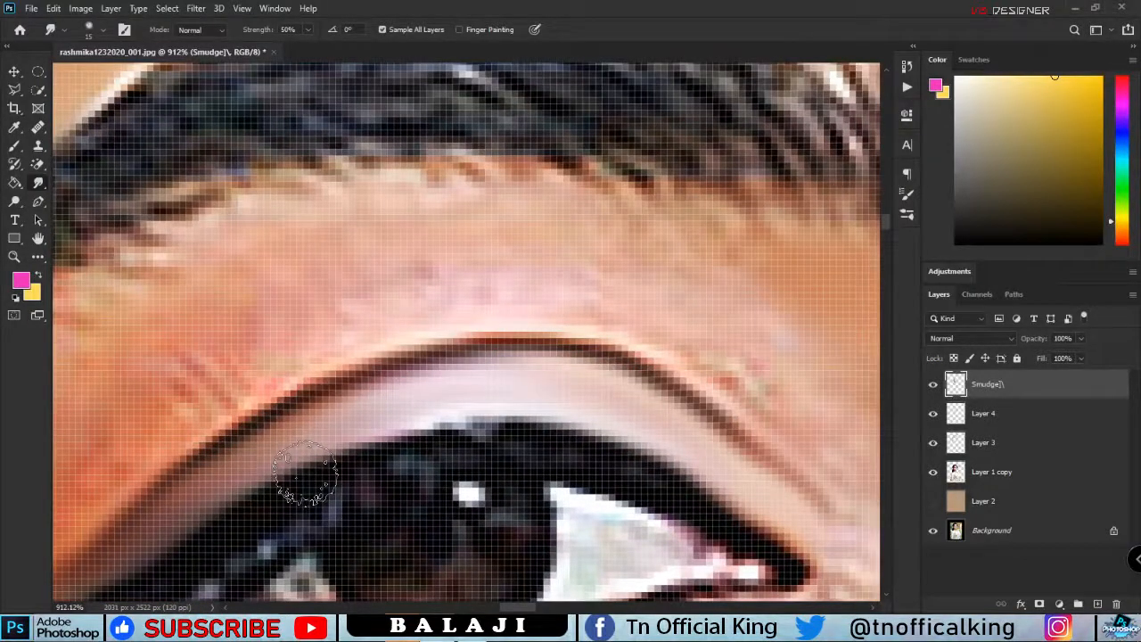
# - Smudge the crease line and the skin between it and the eyebrow of the earring-side eye into an even blend
pyautogui.moveTo(613, 355); pyautogui.dragTo(695, 417)
pyautogui.moveTo(787, 392)
pyautogui.mouseDown()
pyautogui.moveTo(701, 451)
pyautogui.moveTo(776, 560)
pyautogui.mouseUp()
pyautogui.moveTo(690, 395); pyautogui.dragTo(562, 390)
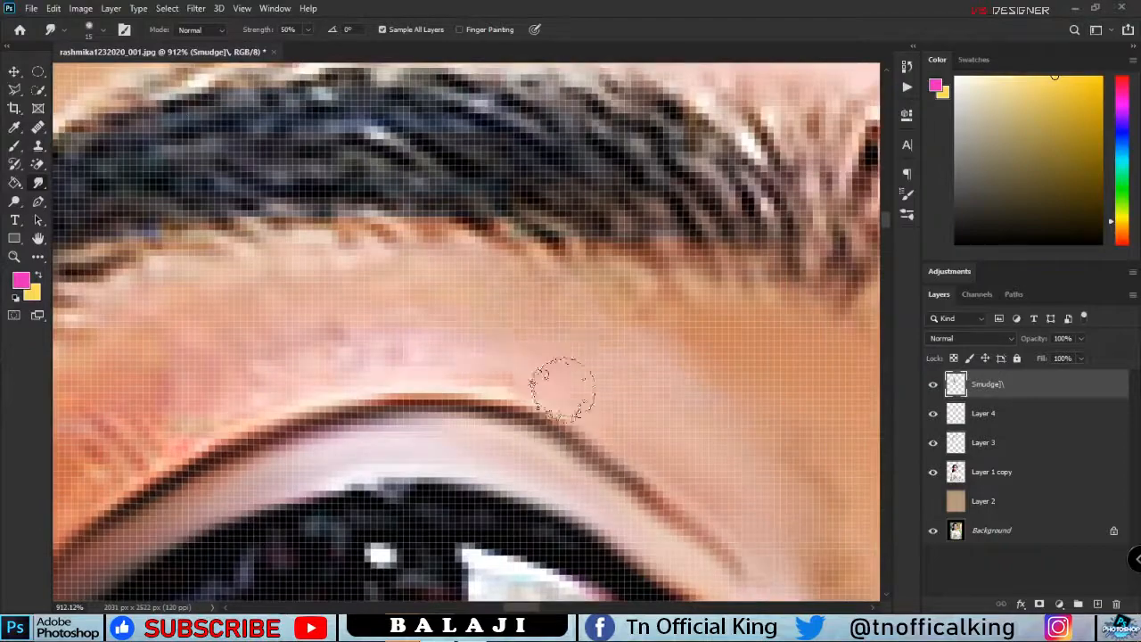
pyautogui.moveTo(401, 383); pyautogui.dragTo(630, 383)
pyautogui.moveTo(522, 343)
pyautogui.mouseDown()
pyautogui.moveTo(707, 345)
pyautogui.moveTo(344, 330)
pyautogui.moveTo(464, 415)
pyautogui.moveTo(289, 464)
pyautogui.mouseUp()
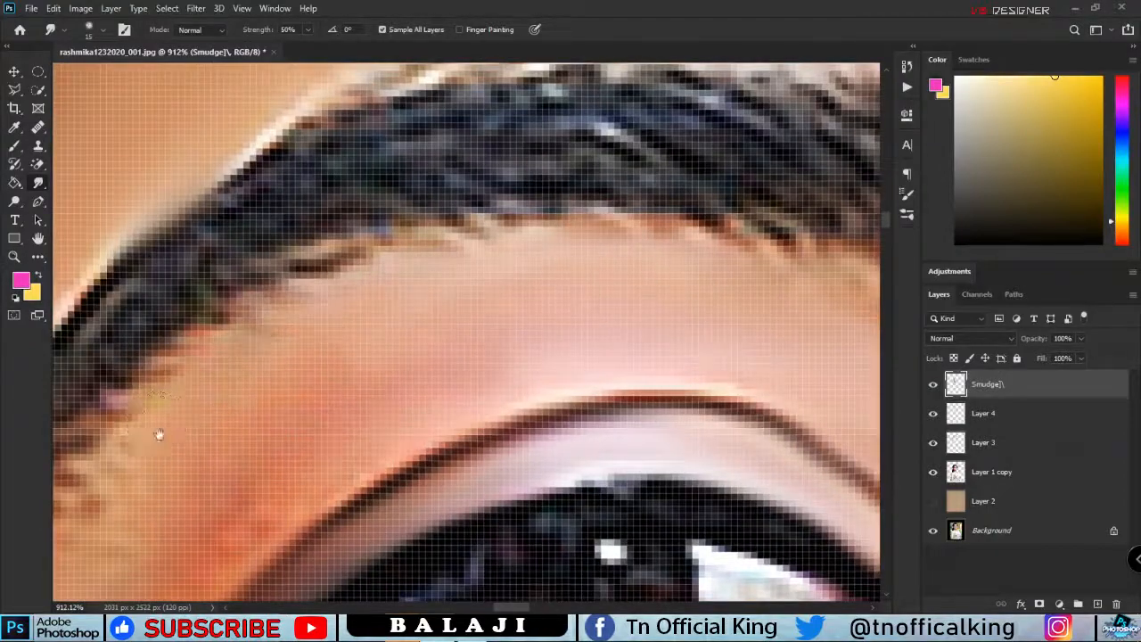
pyautogui.moveTo(158, 433); pyautogui.dragTo(555, 216)
# - Smooth the blotchy skin around the nostril on the side away from the earring
pyautogui.scroll(-10, 481, 392)
pyautogui.scroll(12, 437, 441)
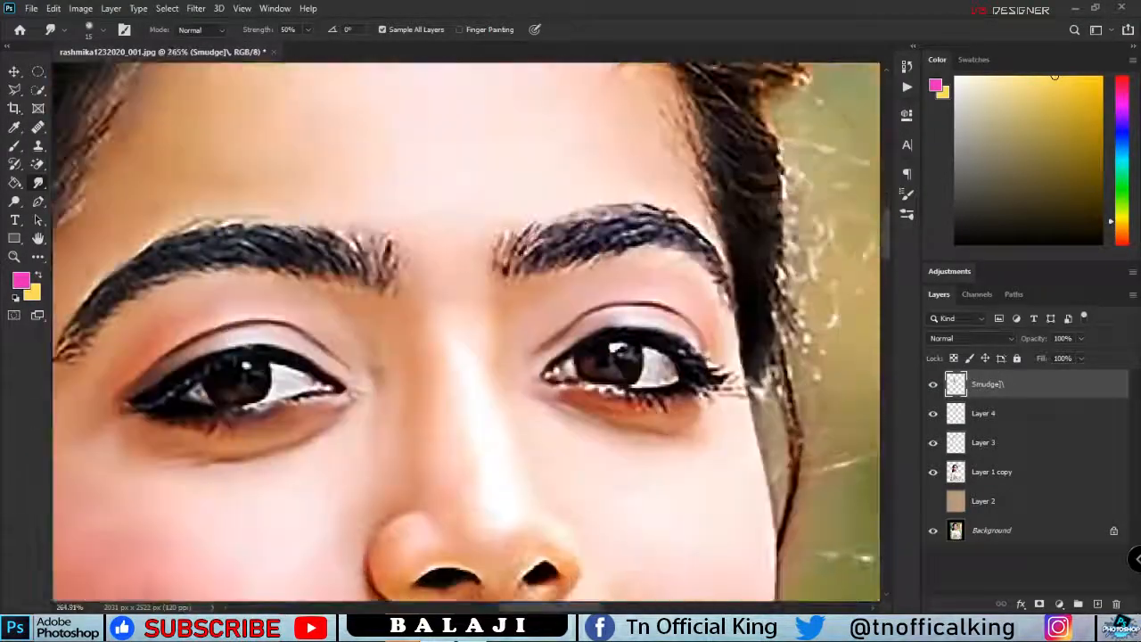
pyautogui.moveTo(535, 392)
pyautogui.mouseDown()
pyautogui.moveTo(417, 537)
pyautogui.moveTo(561, 497)
pyautogui.mouseUp()
pyautogui.moveTo(616, 397); pyautogui.dragTo(407, 348)
pyautogui.moveTo(446, 437)
pyautogui.mouseDown()
pyautogui.moveTo(496, 470)
pyautogui.moveTo(653, 334)
pyautogui.moveTo(511, 490)
pyautogui.mouseUp()
pyautogui.moveTo(656, 218); pyautogui.dragTo(625, 349)
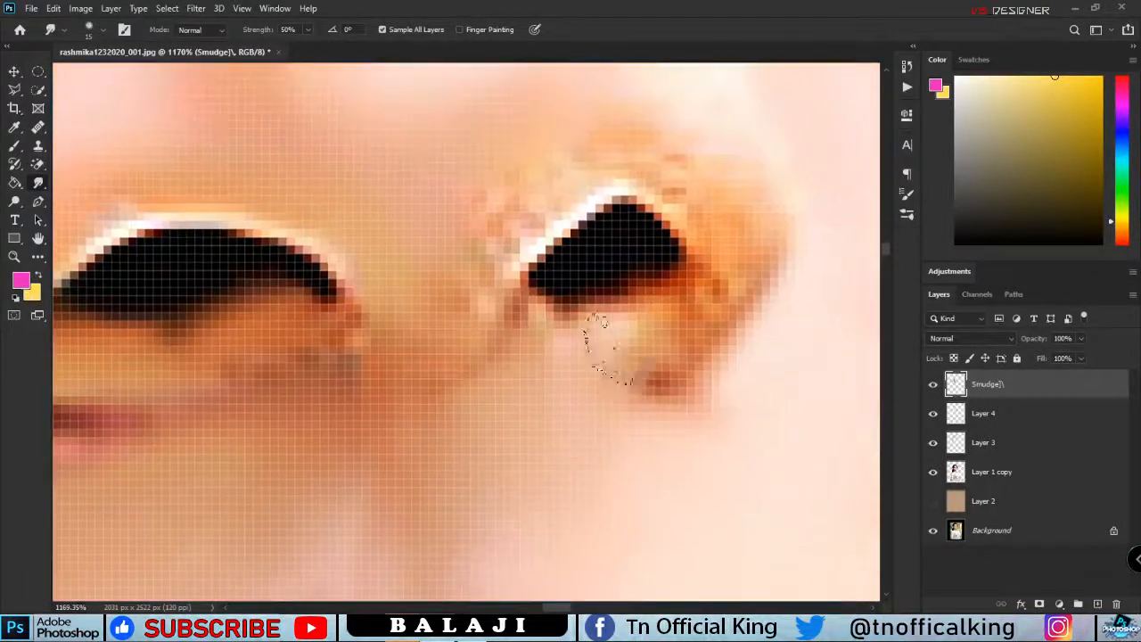
pyautogui.moveTo(595, 174)
pyautogui.mouseDown()
pyautogui.moveTo(436, 220)
pyautogui.moveTo(667, 145)
pyautogui.moveTo(658, 298)
pyautogui.moveTo(526, 296)
pyautogui.mouseUp()
# - Smooth the nostril edge and the curved nose wing on the earring side, reducing the Smudge brush to 9 px
pyautogui.moveTo(183, 256); pyautogui.dragTo(493, 330)
pyautogui.moveTo(374, 348)
pyautogui.mouseDown()
pyautogui.moveTo(428, 298)
pyautogui.moveTo(481, 393)
pyautogui.moveTo(642, 435)
pyautogui.moveTo(434, 449)
pyautogui.moveTo(611, 484)
pyautogui.mouseUp()
pyautogui.moveTo(345, 307); pyautogui.dragTo(588, 504)
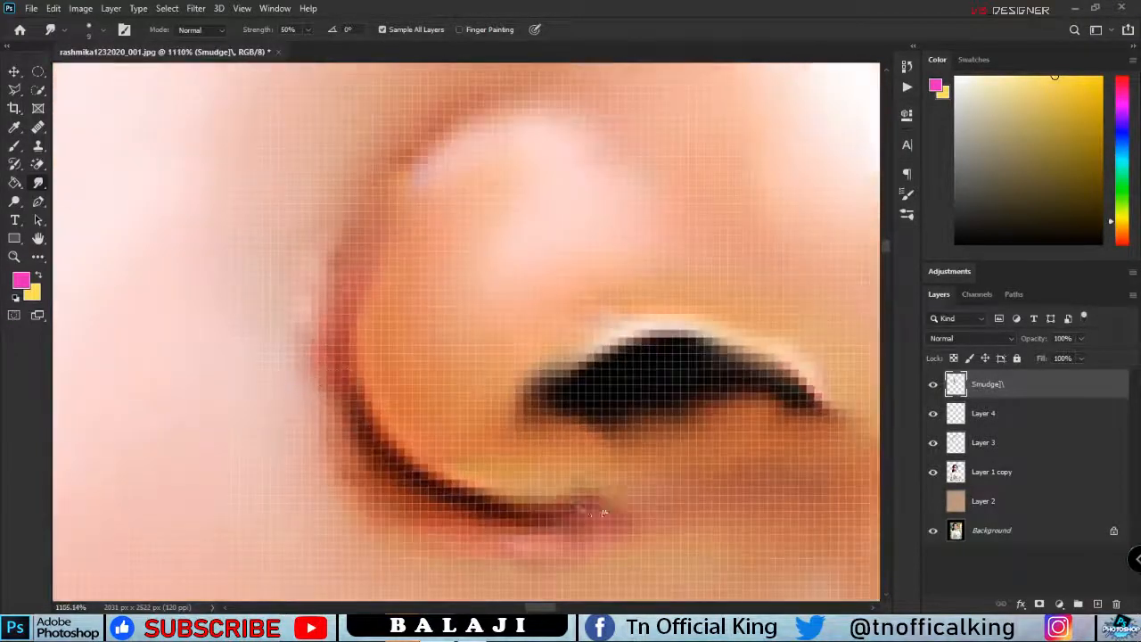
pyautogui.scroll(-10, 587, 486)
pyautogui.moveTo(684, 519); pyautogui.dragTo(666, 517)
pyautogui.scroll(-5, 666, 517)
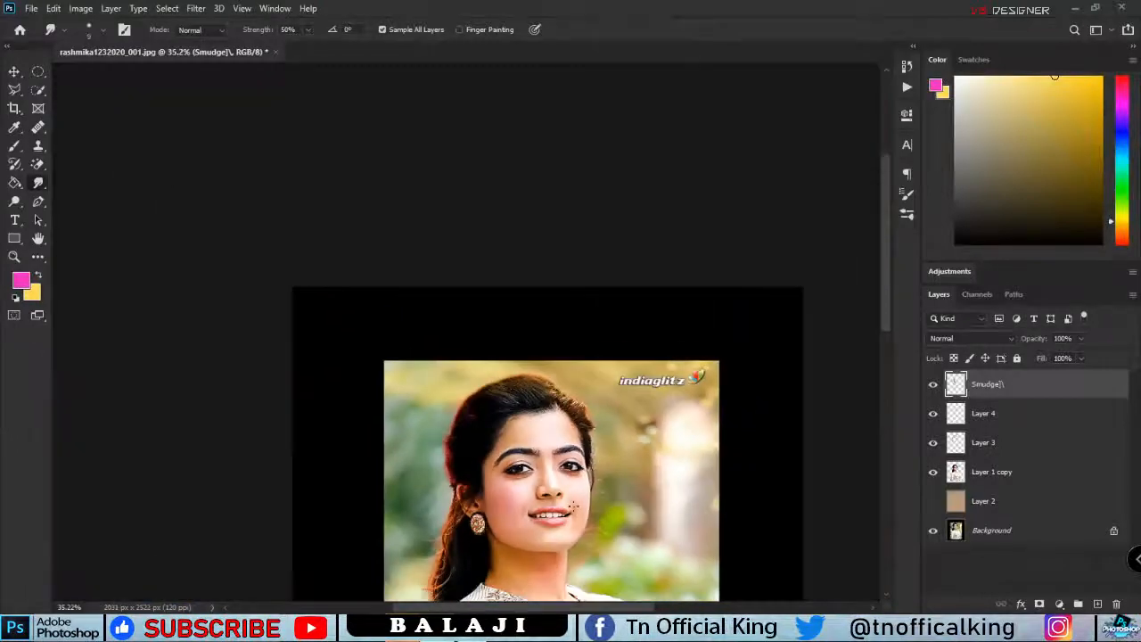
# - Enlarge the Smudge brush to 25 px and smooth the neck skin along the embroidered neckline
pyautogui.scroll(6, 463, 330)
pyautogui.moveTo(333, 284); pyautogui.dragTo(382, 410)
pyautogui.scroll(4, 397, 441)
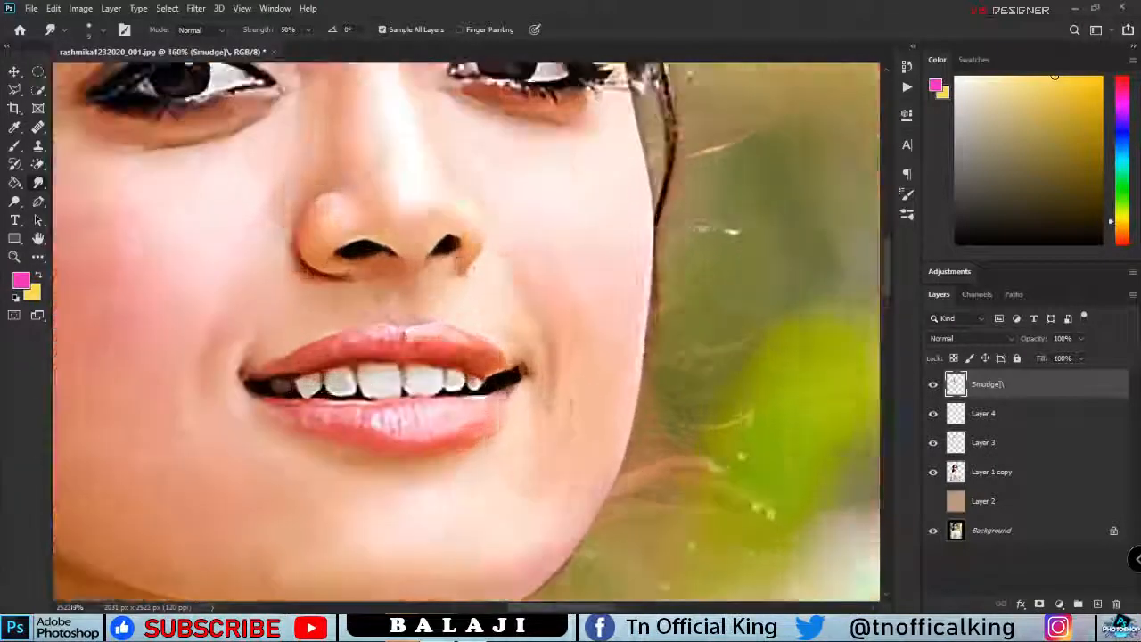
pyautogui.moveTo(125, 544); pyautogui.dragTo(588, 299)
pyautogui.scroll(3, 589, 299)
pyautogui.scroll(2, 412, 301)
pyautogui.press(']')
pyautogui.press(']')
pyautogui.moveTo(306, 194)
pyautogui.mouseDown()
pyautogui.moveTo(351, 550)
pyautogui.moveTo(351, 264)
pyautogui.mouseUp()
pyautogui.moveTo(330, 374)
pyautogui.mouseDown()
pyautogui.moveTo(271, 541)
pyautogui.moveTo(338, 327)
pyautogui.mouseUp()
pyautogui.press(']')
pyautogui.press(']')
pyautogui.moveTo(361, 397)
pyautogui.mouseDown()
pyautogui.moveTo(440, 427)
pyautogui.moveTo(726, 484)
pyautogui.mouseUp()
pyautogui.moveTo(837, 509)
pyautogui.mouseDown()
pyautogui.moveTo(573, 420)
pyautogui.moveTo(383, 284)
pyautogui.moveTo(508, 361)
pyautogui.mouseUp()
pyautogui.moveTo(802, 449); pyautogui.dragTo(477, 419)
pyautogui.moveTo(813, 408); pyautogui.dragTo(768, 410)
pyautogui.moveTo(709, 296); pyautogui.dragTo(750, 337)
pyautogui.hotkey('ctrl', 'z')
pyautogui.hotkey('ctrl', 'z')
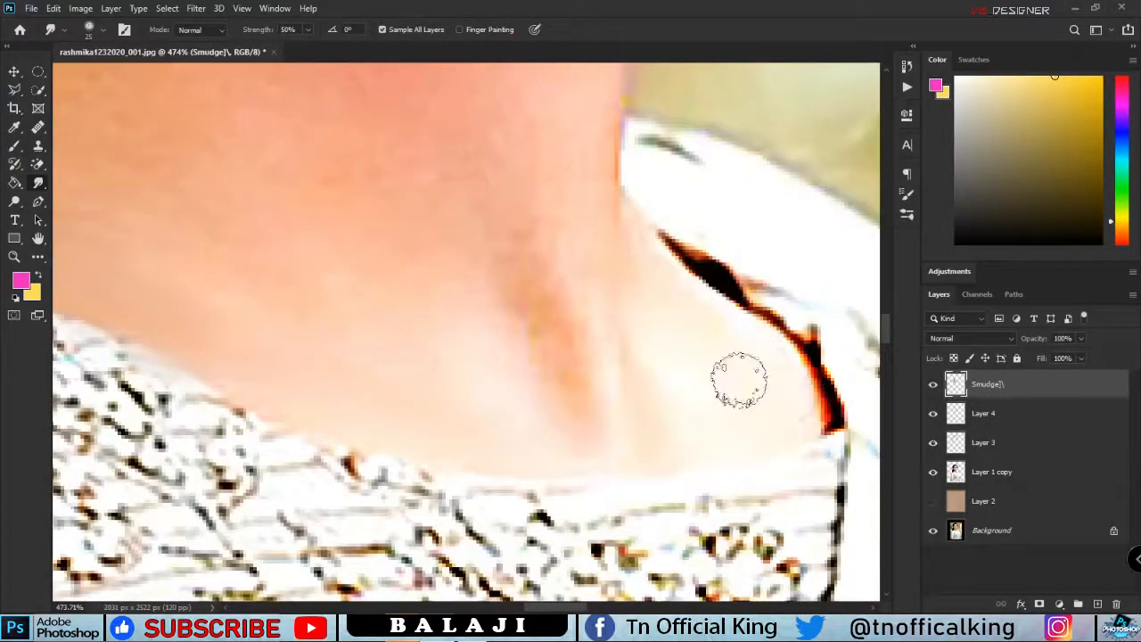
# - Smooth the base of the neck beside the collar opening and the neck tendon above it
pyautogui.moveTo(820, 426); pyautogui.dragTo(716, 302)
pyautogui.moveTo(746, 364); pyautogui.dragTo(687, 436)
pyautogui.moveTo(642, 251)
pyautogui.mouseDown()
pyautogui.moveTo(588, 333)
pyautogui.moveTo(496, 128)
pyautogui.mouseUp()
pyautogui.moveTo(563, 175); pyautogui.dragTo(584, 300)
# - Smudge the neck shadow beneath the chin into the lighter neck edge on the side away from the earring
pyautogui.scroll(5, 614, 205)
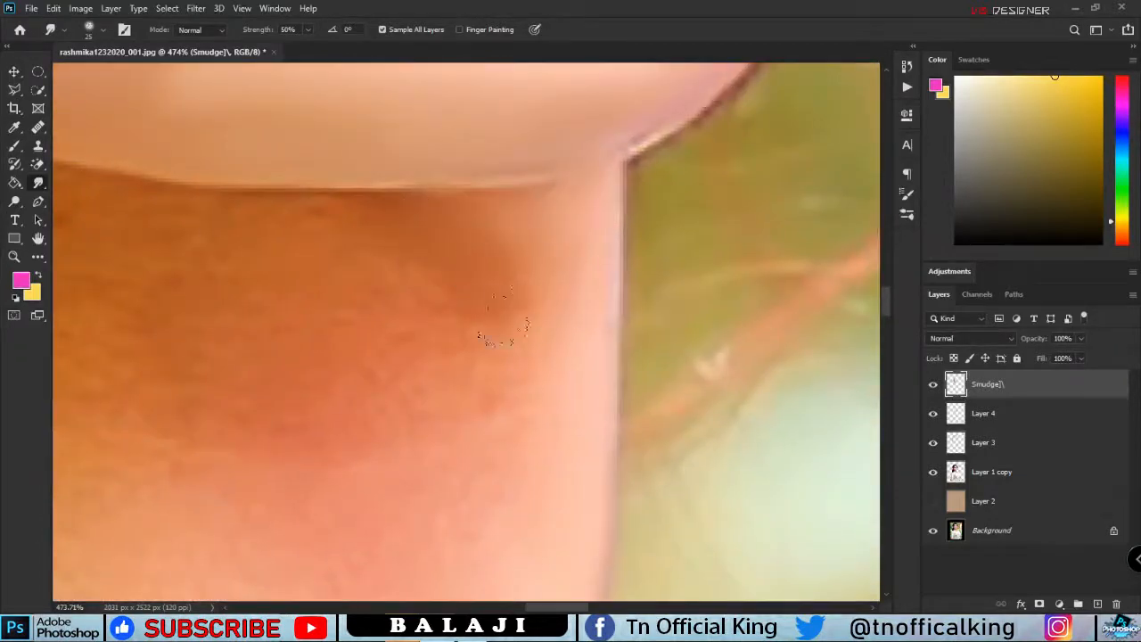
pyautogui.moveTo(504, 321); pyautogui.dragTo(489, 406)
pyautogui.moveTo(489, 579); pyautogui.dragTo(509, 451)
pyautogui.moveTo(213, 187); pyautogui.dragTo(530, 379)
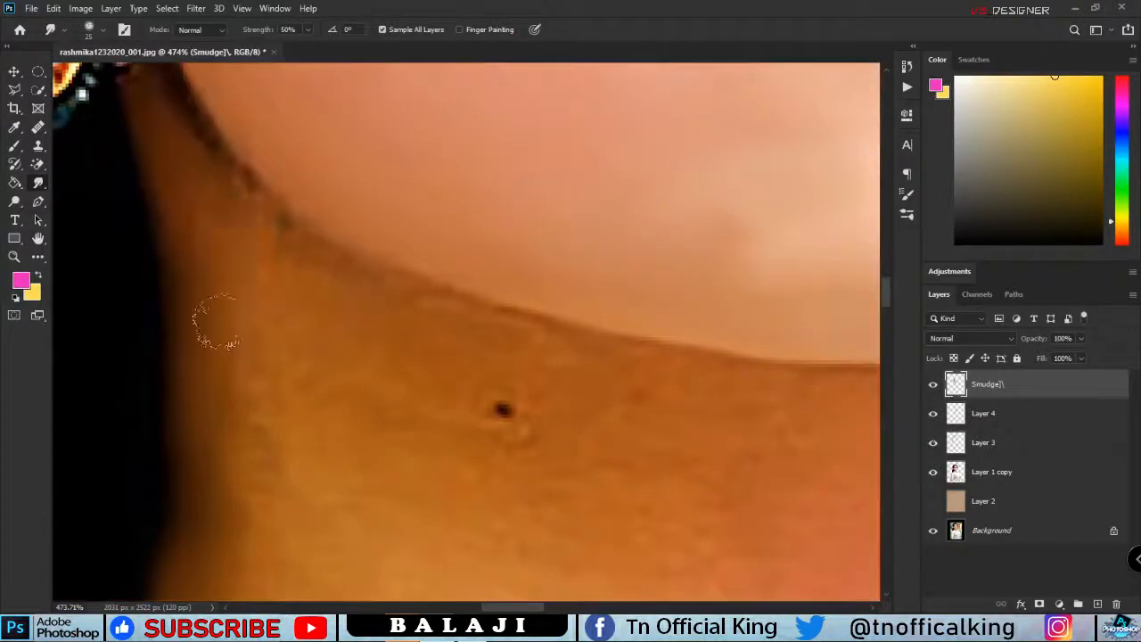
# - Smooth the neck skin along the hair and just under the jawline, from the earring side to below the chin
pyautogui.moveTo(216, 321); pyautogui.dragTo(222, 203)
pyautogui.moveTo(502, 348); pyautogui.dragTo(350, 292)
pyautogui.moveTo(540, 356); pyautogui.dragTo(255, 311)
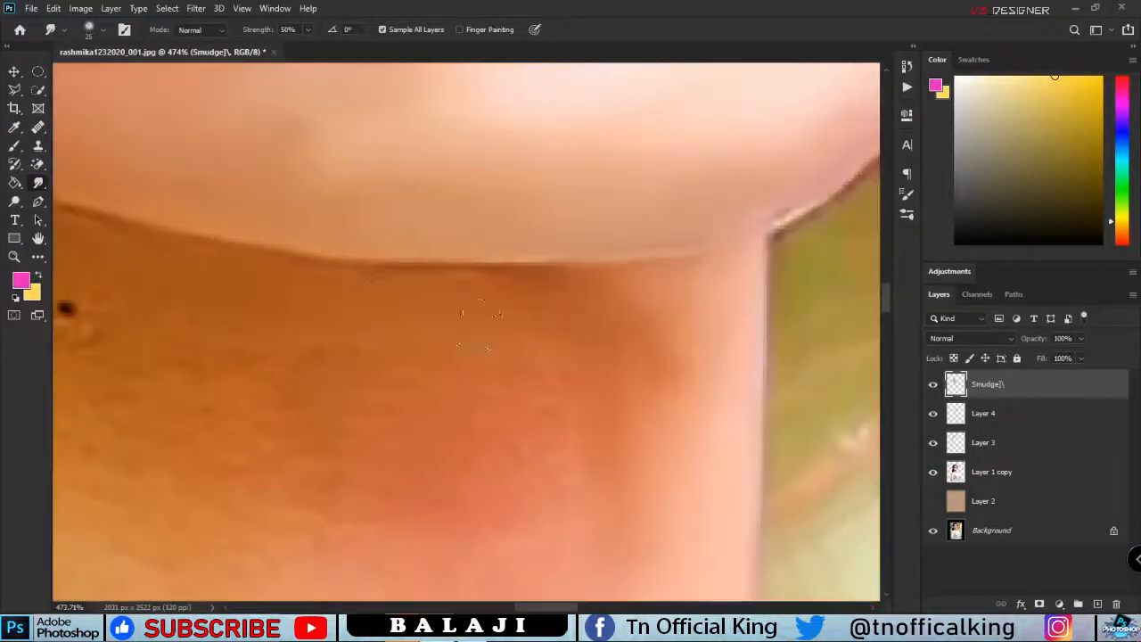
pyautogui.moveTo(135, 281); pyautogui.dragTo(447, 357)
# - Enlarge the Smudge brush to 50 px and blend the whole neck into soft, even tones
pyautogui.scroll(-3, 229, 253)
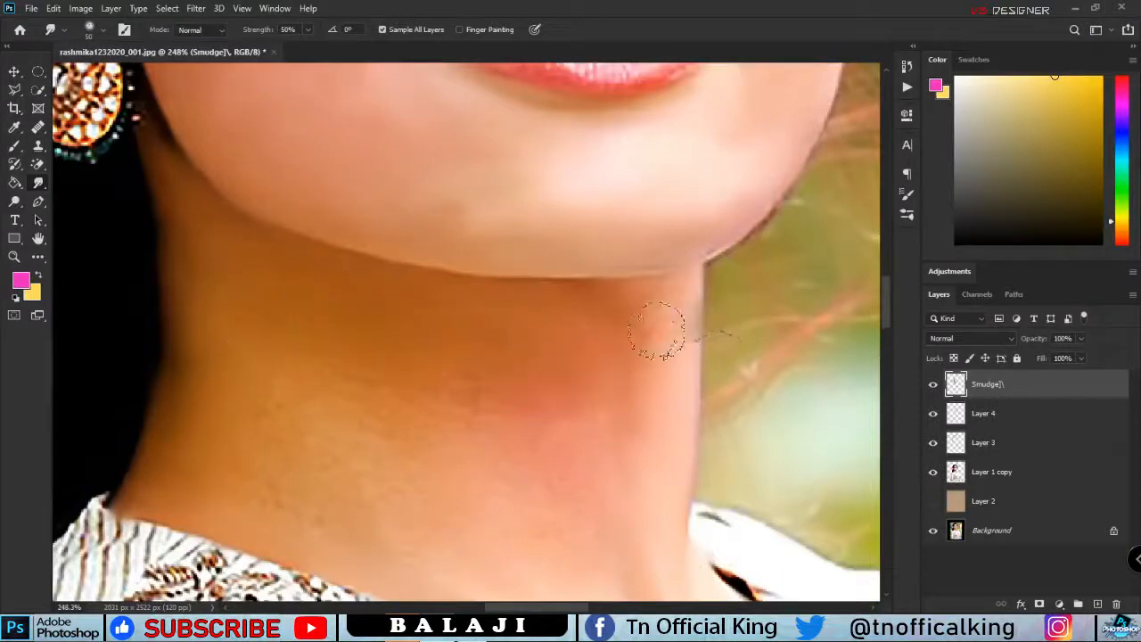
pyautogui.moveTo(656, 331); pyautogui.dragTo(710, 351)
pyautogui.moveTo(638, 396); pyautogui.dragTo(659, 317)
pyautogui.moveTo(638, 392)
pyautogui.mouseDown()
pyautogui.moveTo(583, 335)
pyautogui.moveTo(541, 391)
pyautogui.moveTo(524, 471)
pyautogui.moveTo(423, 374)
pyautogui.moveTo(256, 369)
pyautogui.mouseUp()
pyautogui.moveTo(416, 492)
pyautogui.mouseDown()
pyautogui.moveTo(650, 556)
pyautogui.moveTo(630, 398)
pyautogui.mouseUp()
pyautogui.moveTo(552, 403); pyautogui.dragTo(530, 389)
pyautogui.moveTo(322, 292); pyautogui.dragTo(530, 473)
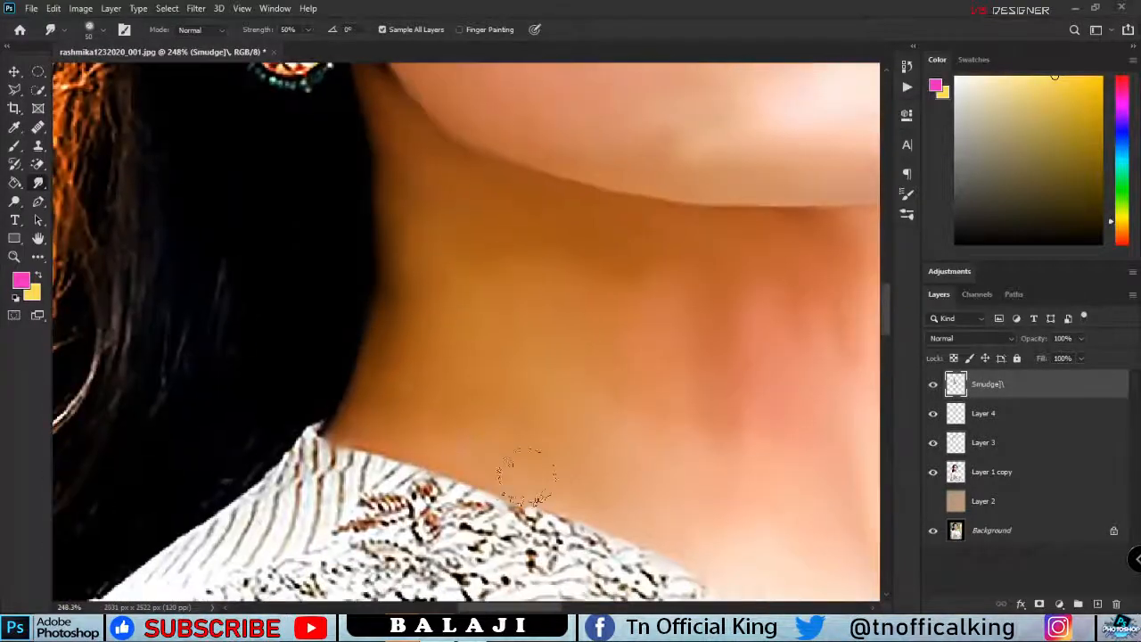
# - Smudge the texture of the lower lip's highlight and the upper lip smooth with a 20 px brush
pyautogui.scroll(-8, 419, 314)
pyautogui.scroll(8, 615, 196)
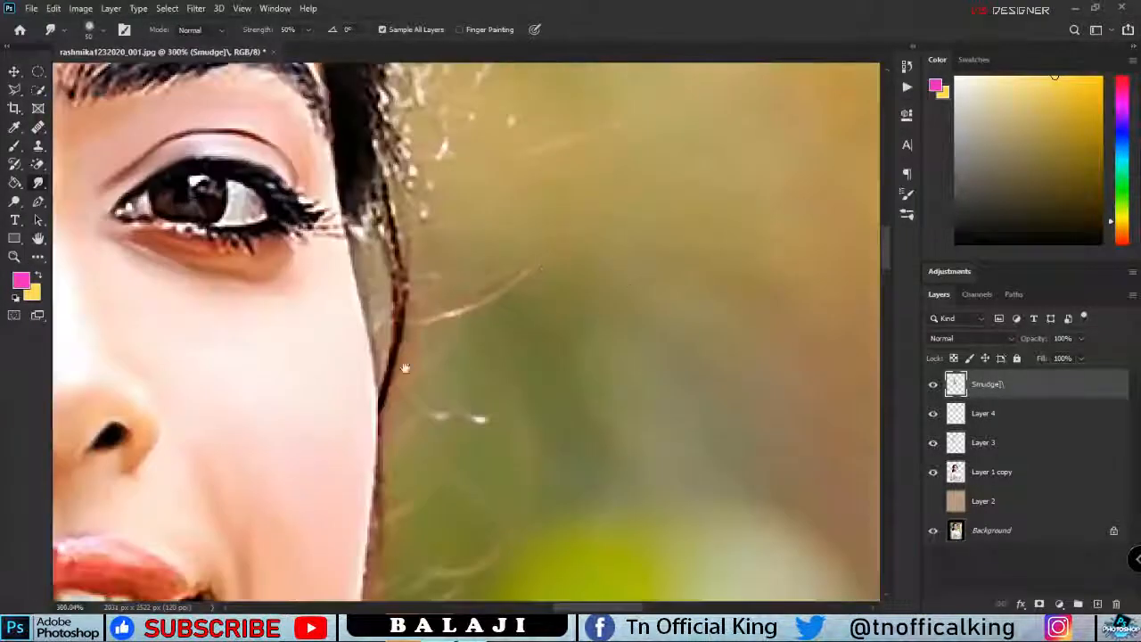
pyautogui.scroll(-7, 588, 198)
pyautogui.scroll(10, 407, 364)
pyautogui.moveTo(379, 276); pyautogui.dragTo(308, 262)
pyautogui.moveTo(570, 213)
pyautogui.mouseDown()
pyautogui.moveTo(688, 562)
pyautogui.moveTo(716, 573)
pyautogui.mouseUp()
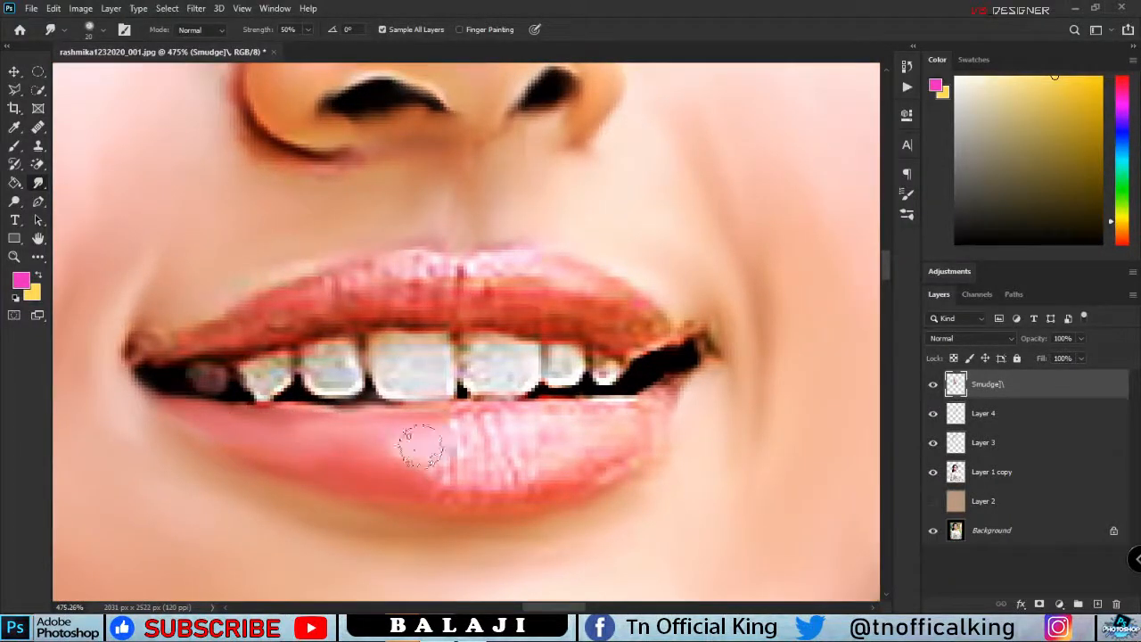
pyautogui.moveTo(447, 474)
pyautogui.mouseDown()
pyautogui.moveTo(490, 433)
pyautogui.moveTo(543, 433)
pyautogui.mouseUp()
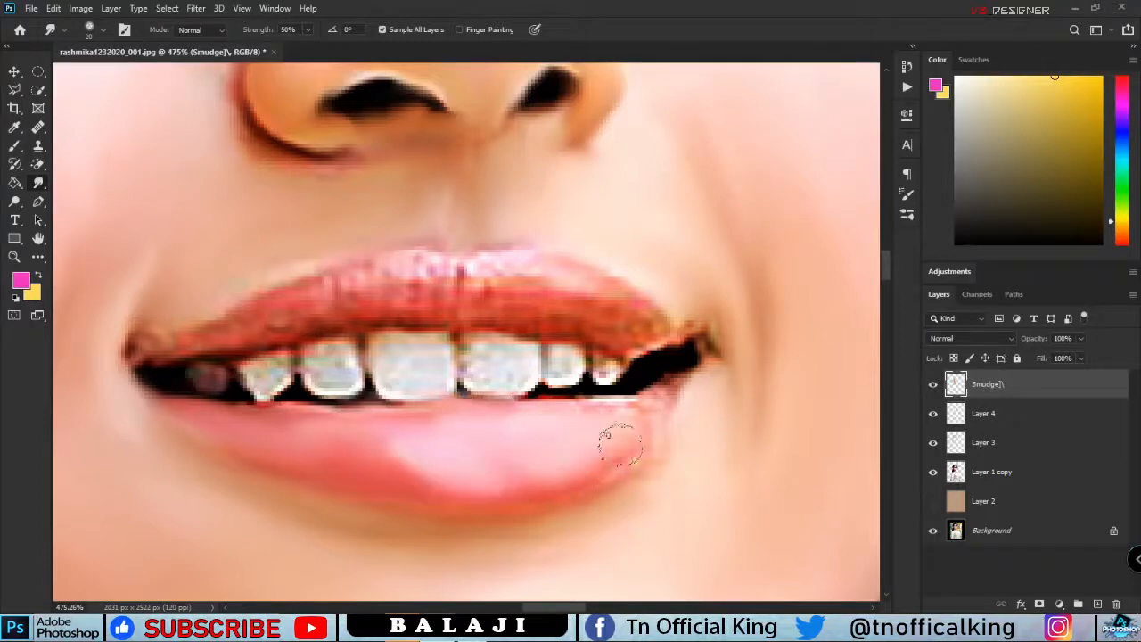
pyautogui.moveTo(294, 305)
pyautogui.mouseDown()
pyautogui.moveTo(446, 278)
pyautogui.moveTo(548, 276)
pyautogui.mouseUp()
# - Reduce the Smudge brush to 10 px and refine the upper lip and both corners of the mouth
pyautogui.scroll(5, 313, 320)
pyautogui.moveTo(263, 359); pyautogui.dragTo(394, 342)
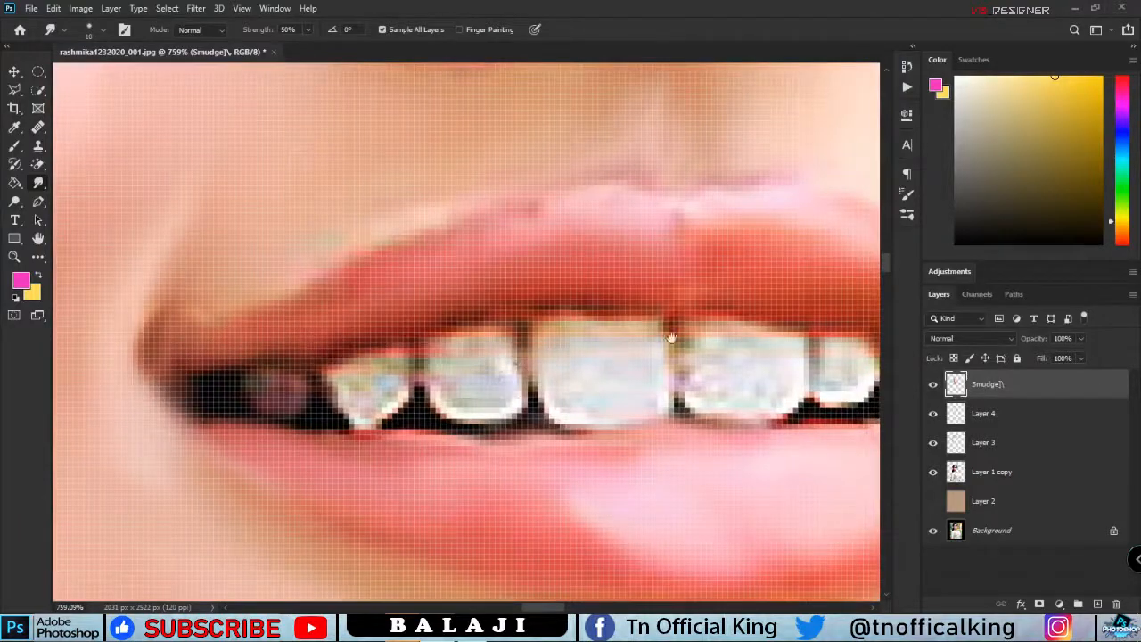
pyautogui.moveTo(670, 336); pyautogui.dragTo(249, 326)
pyautogui.moveTo(627, 355); pyautogui.dragTo(664, 325)
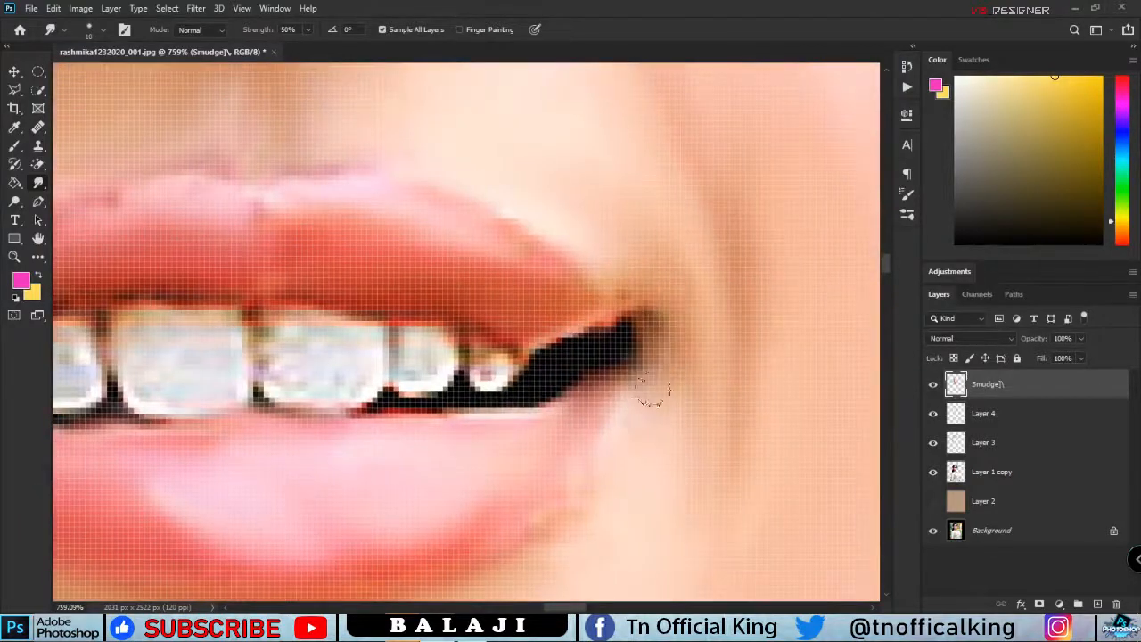
# - Set the foreground colour to white and whiten all the teeth, including the dark tooth near the mouth corner
pyautogui.scroll(-10, 394, 346)
pyautogui.scroll(4, 346, 343)
pyautogui.click(16, 298)
pyautogui.click(38, 275)
pyautogui.scroll(6, 374, 348)
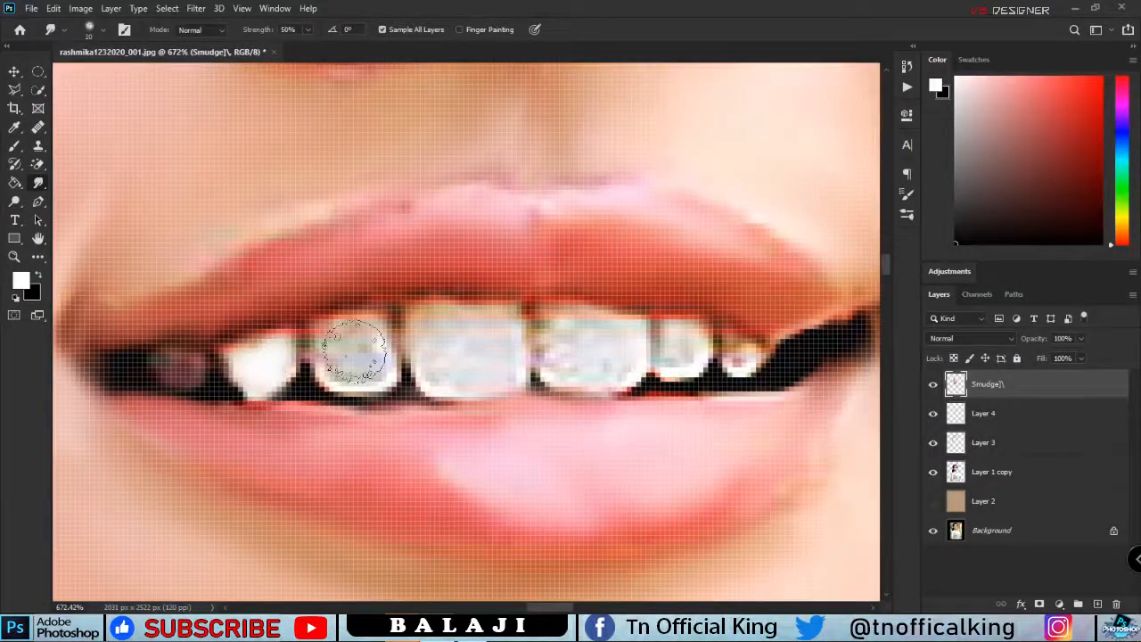
pyautogui.moveTo(354, 352)
pyautogui.mouseDown()
pyautogui.moveTo(362, 365)
pyautogui.moveTo(446, 331)
pyautogui.moveTo(458, 369)
pyautogui.moveTo(601, 341)
pyautogui.moveTo(733, 361)
pyautogui.mouseUp()
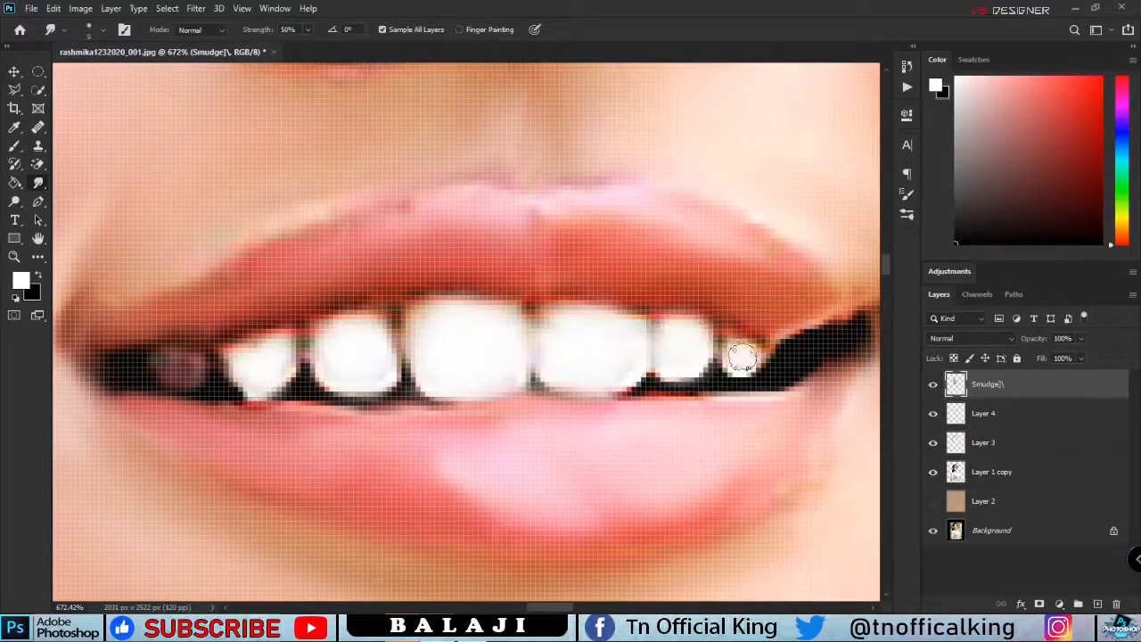
pyautogui.scroll(-8, 183, 367)
pyautogui.scroll(8, 320, 356)
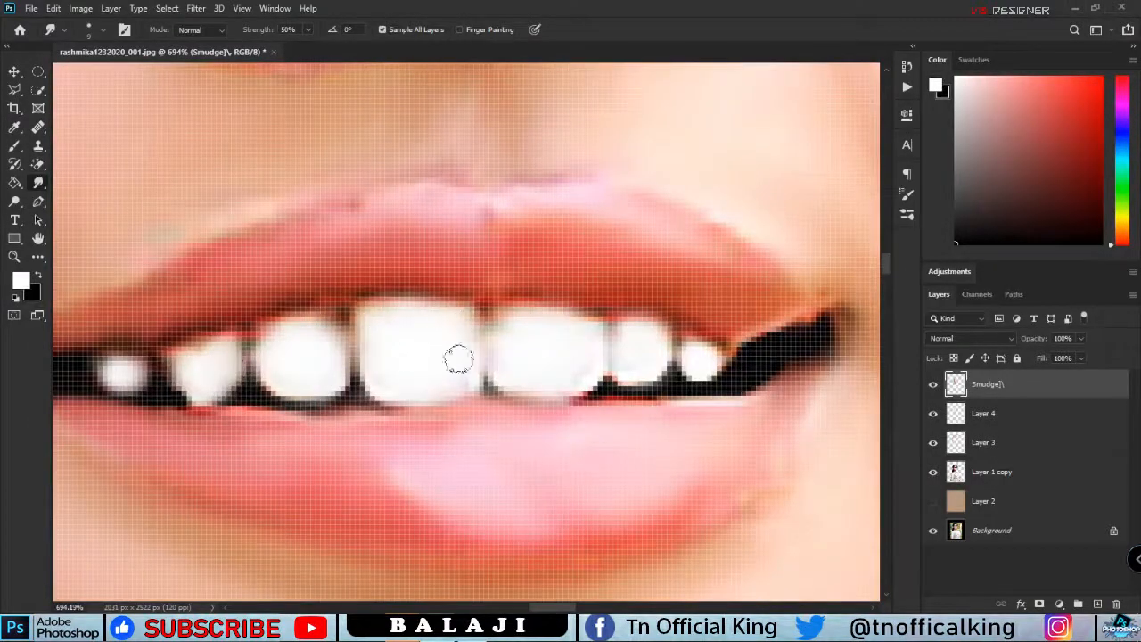
# - Hide the Background layer to isolate the woman on transparency
pyautogui.scroll(-10, 696, 357)
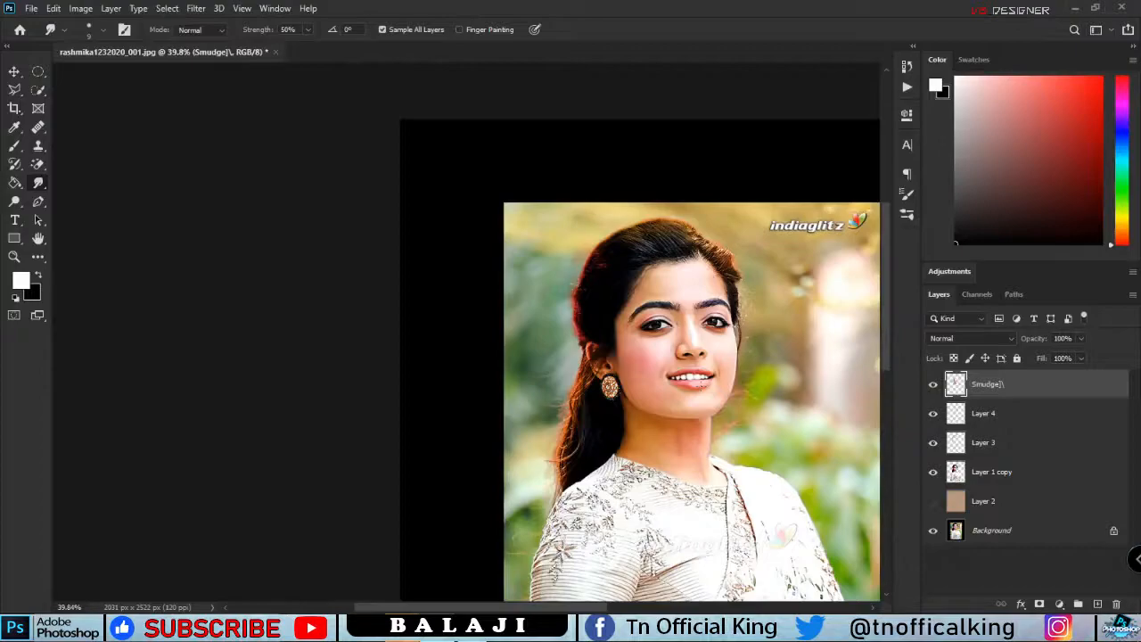
pyautogui.scroll(5, 775, 361)
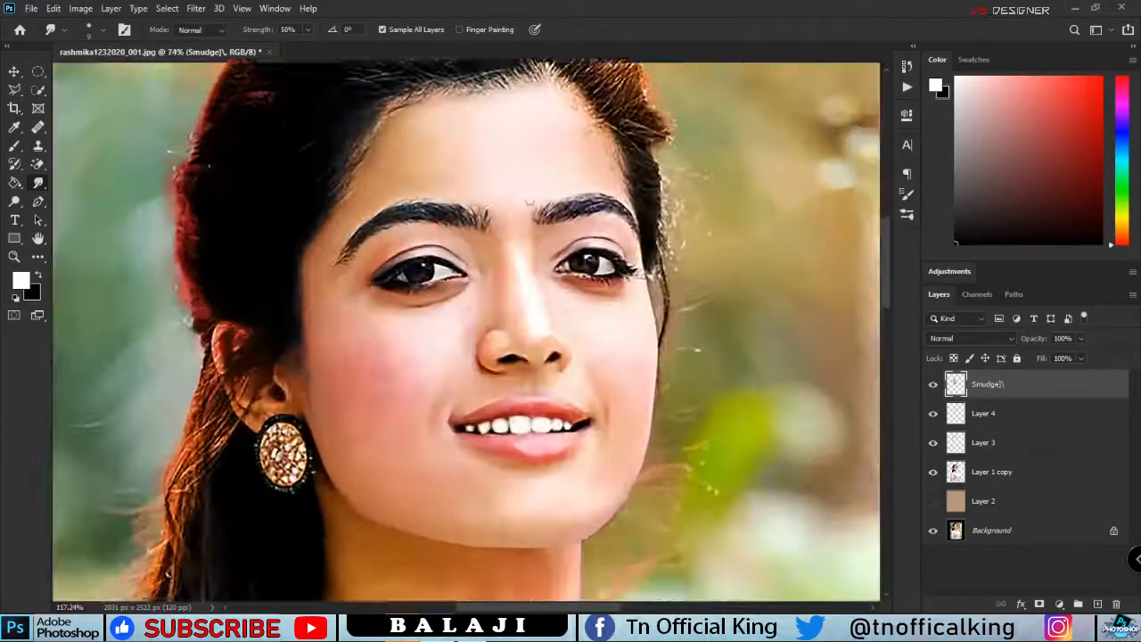
pyautogui.scroll(-2, 775, 356)
pyautogui.click(933, 531)
pyautogui.scroll(-5, 655, 370)
pyautogui.scroll(5, 599, 317)
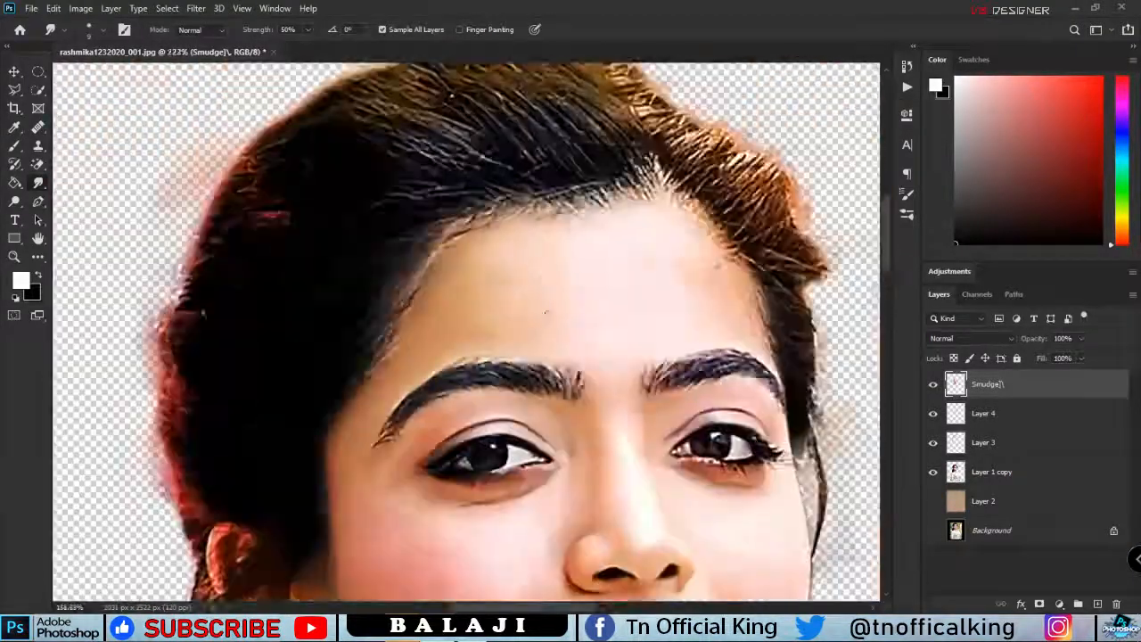
# - Whiten both parts of the eye white beside the iris in the earring-side eye
pyautogui.scroll(-2, 624, 356)
pyautogui.scroll(6, 553, 374)
pyautogui.moveTo(600, 403)
pyautogui.mouseDown()
pyautogui.moveTo(559, 424)
pyautogui.moveTo(498, 360)
pyautogui.mouseUp()
pyautogui.moveTo(648, 415); pyautogui.dragTo(592, 399)
pyautogui.scroll(-5, 550, 405)
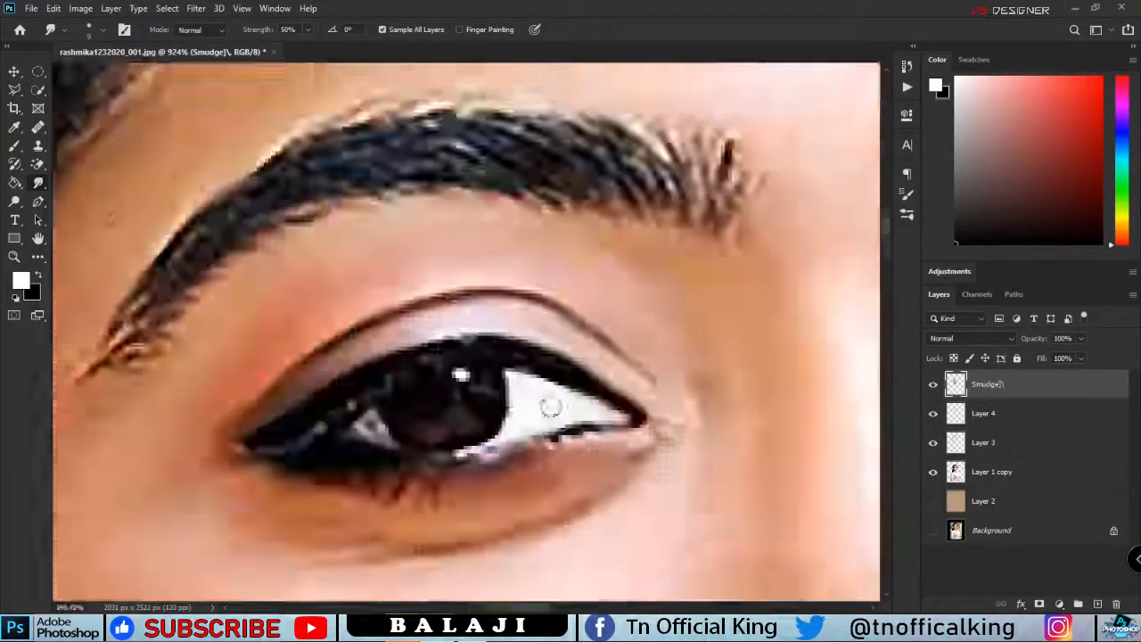
pyautogui.scroll(4, 395, 435)
pyautogui.moveTo(401, 408)
pyautogui.mouseDown()
pyautogui.moveTo(435, 394)
pyautogui.moveTo(426, 398)
pyautogui.mouseUp()
pyautogui.scroll(-4, 447, 406)
pyautogui.scroll(-4, 443, 421)
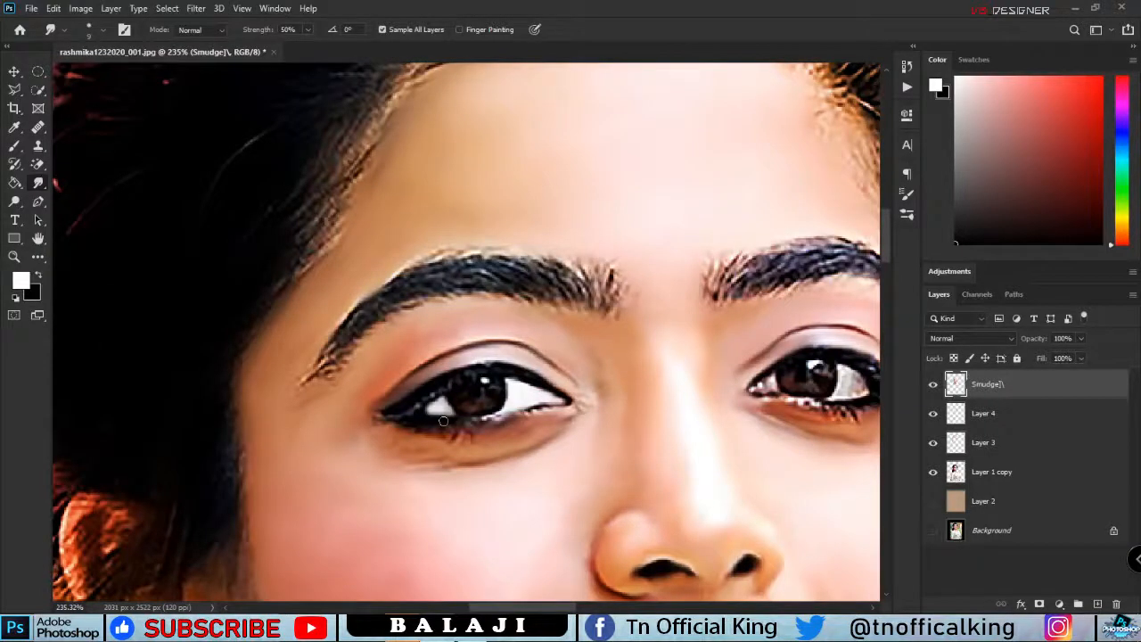
# - Whiten the eye white on both sides of the iris in the eye away from the earring
pyautogui.moveTo(775, 395); pyautogui.dragTo(410, 335)
pyautogui.scroll(5, 410, 335)
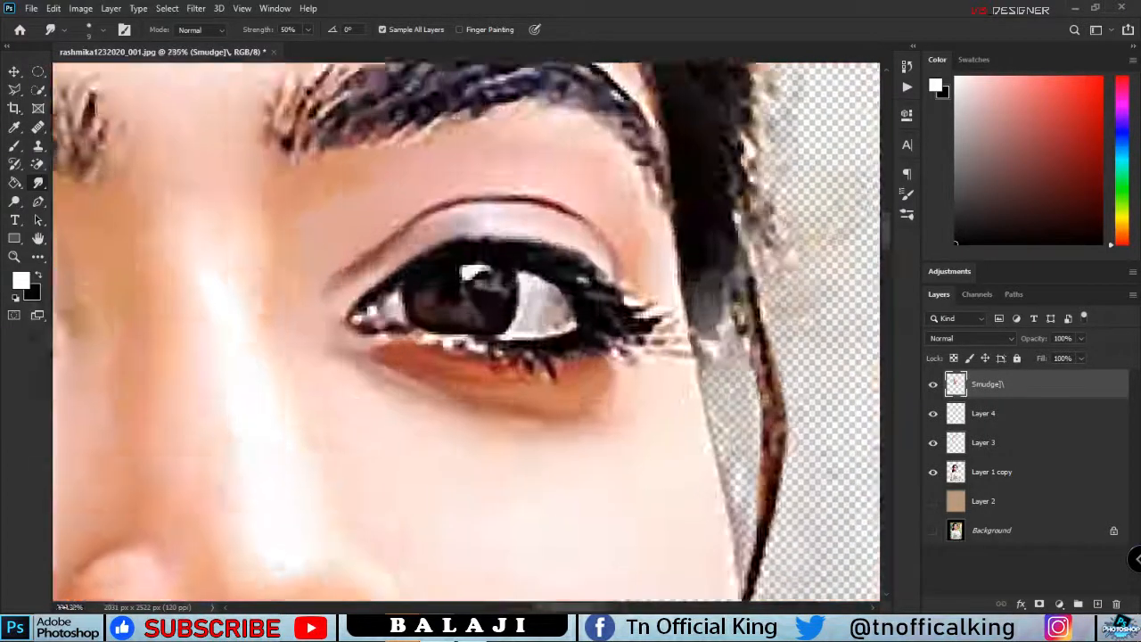
pyautogui.moveTo(392, 294); pyautogui.dragTo(366, 271)
pyautogui.moveTo(731, 253)
pyautogui.mouseDown()
pyautogui.moveTo(478, 307)
pyautogui.moveTo(522, 276)
pyautogui.moveTo(490, 382)
pyautogui.moveTo(523, 301)
pyautogui.moveTo(508, 347)
pyautogui.moveTo(561, 306)
pyautogui.moveTo(603, 359)
pyautogui.moveTo(500, 392)
pyautogui.moveTo(614, 340)
pyautogui.mouseUp()
pyautogui.scroll(-15, 615, 340)
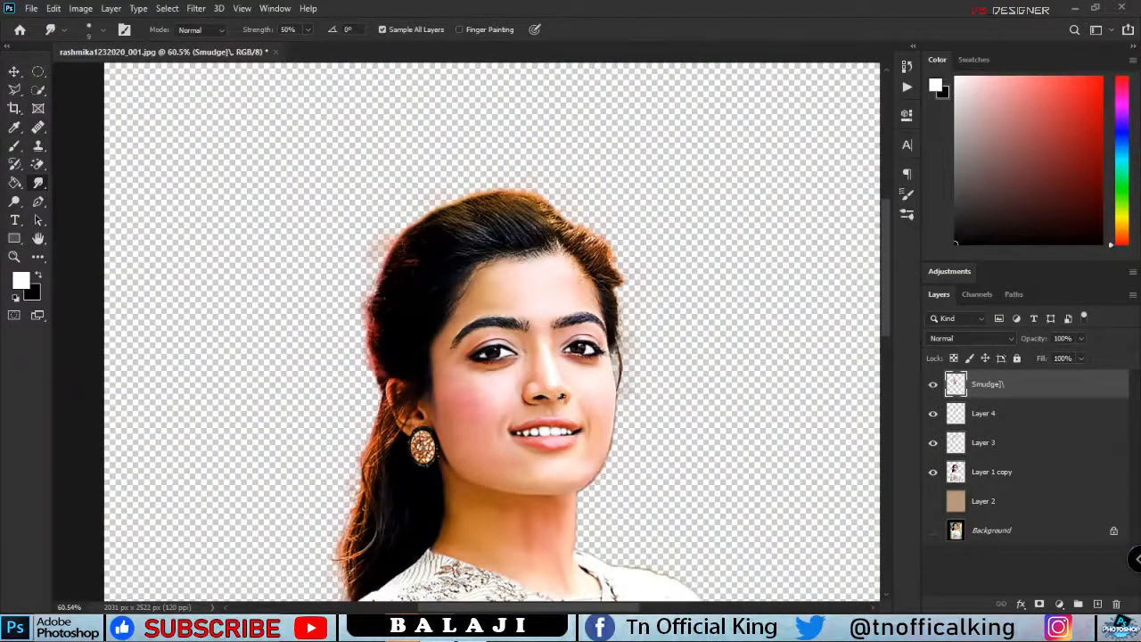
pyautogui.scroll(10, 541, 340)
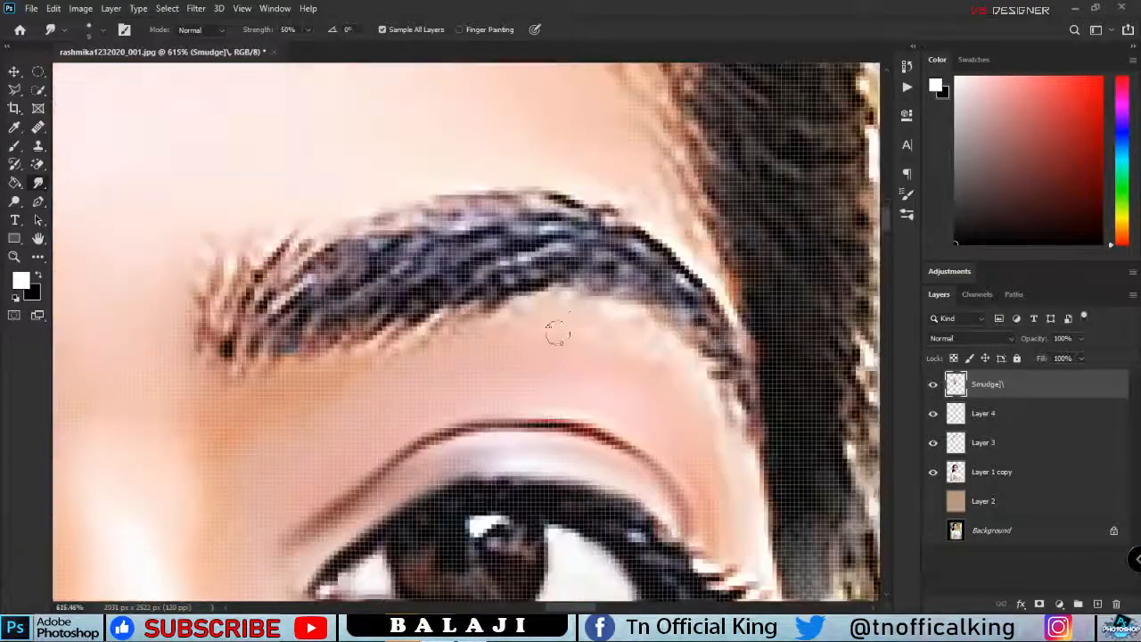
pyautogui.scroll(-10, 557, 335)
pyautogui.scroll(6, 526, 259)
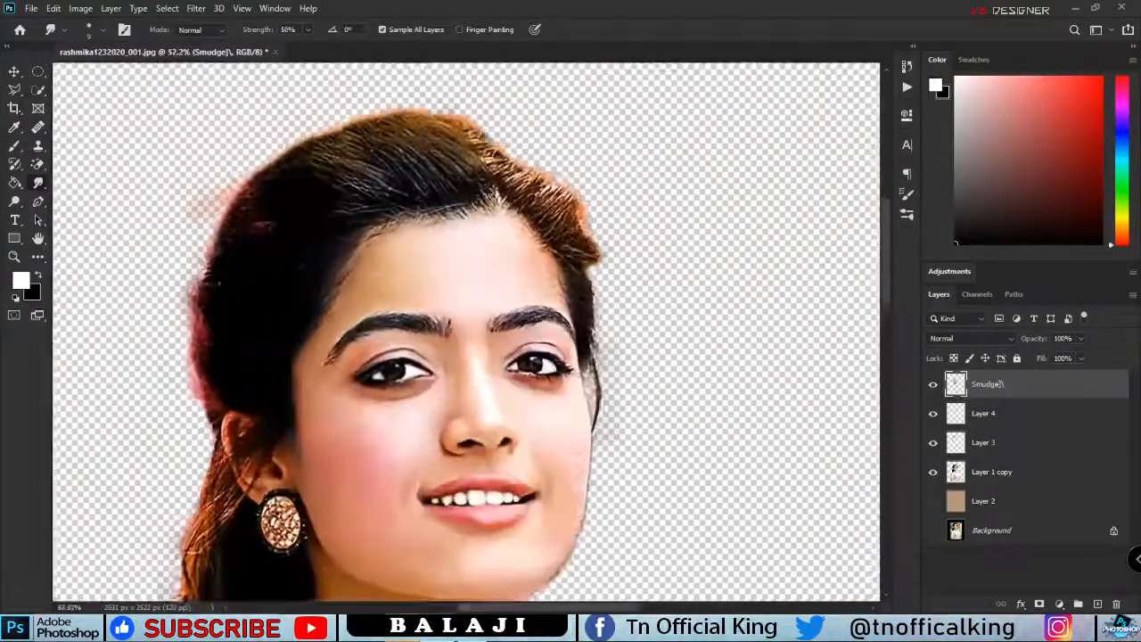
# - Try smudging the shoulder embroidery of the blouse with a 175 px brush at 13% strength
pyautogui.scroll(-6, 544, 234)
pyautogui.moveTo(482, 549); pyautogui.dragTo(611, 289)
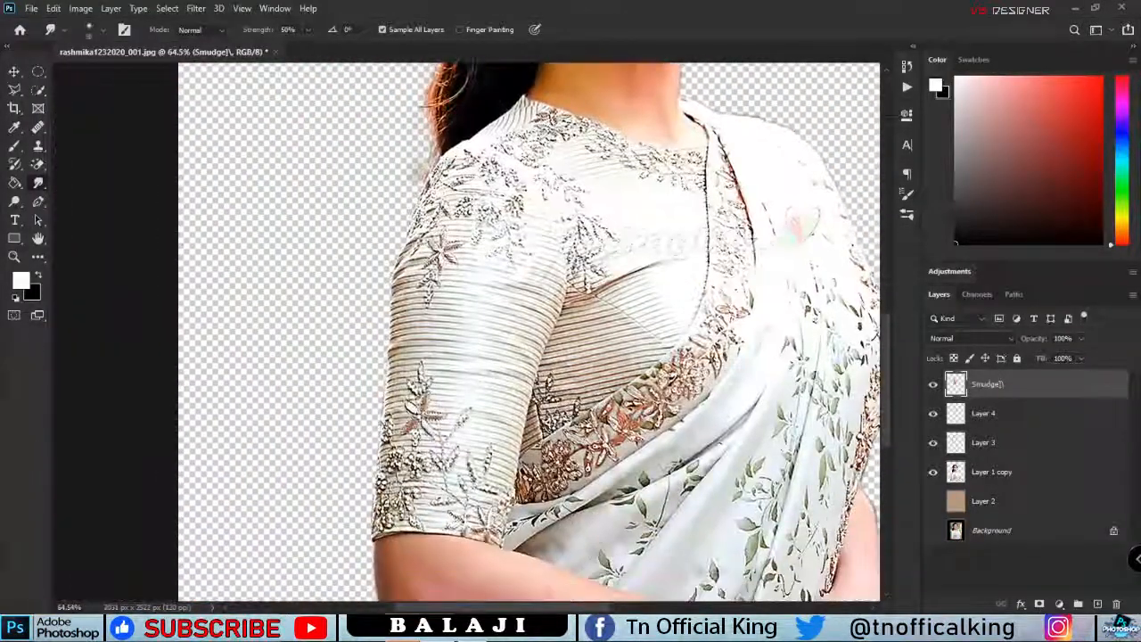
pyautogui.moveTo(486, 151); pyautogui.dragTo(456, 248)
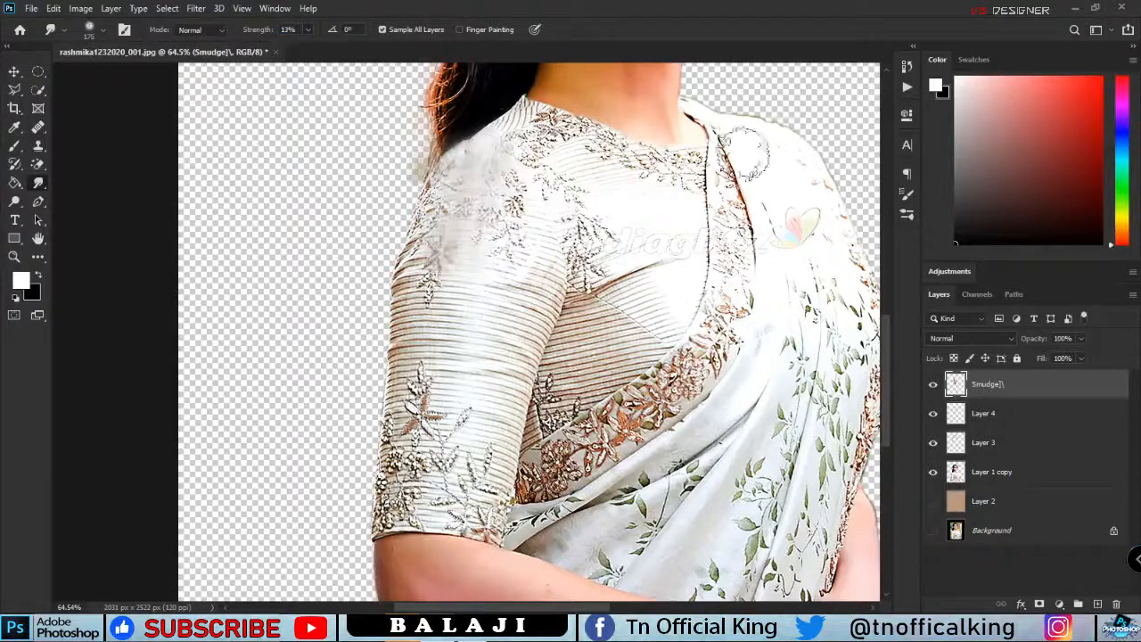
pyautogui.hotkey('ctrl', 'z')
# - Smudge the embroidery and stripes on the blouse's neckline, chest and sleeve with the soft 175 px brush at 24% strength
pyautogui.moveTo(496, 177); pyautogui.dragTo(517, 146)
pyautogui.rightClick(631, 176)
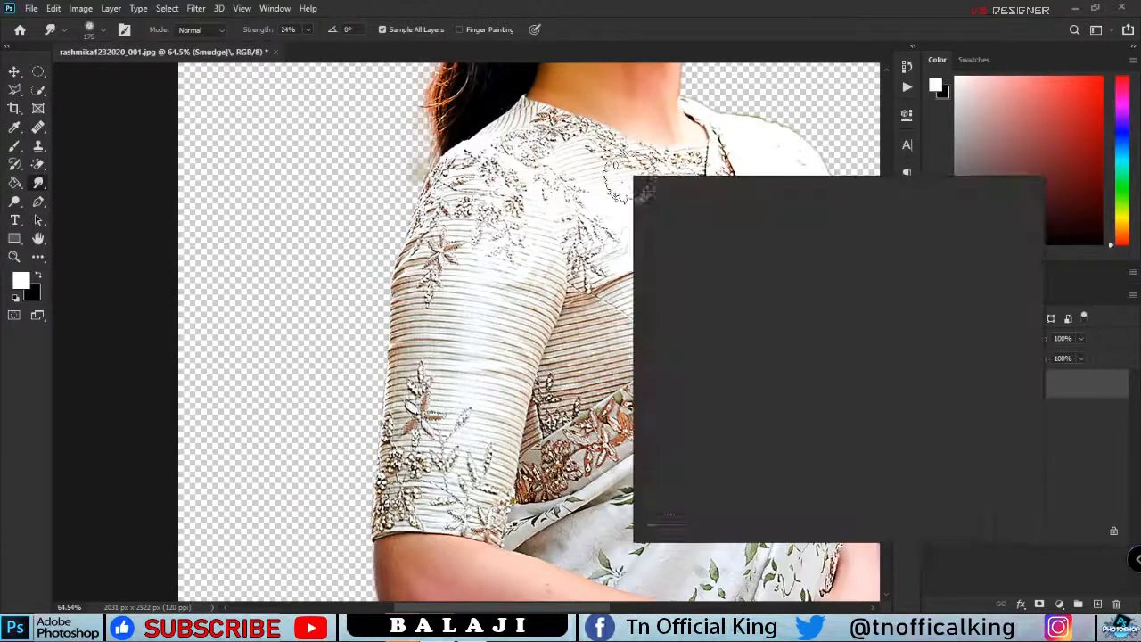
pyautogui.moveTo(258, 29); pyautogui.dragTo(268, 29)
pyautogui.moveTo(512, 158)
pyautogui.mouseDown()
pyautogui.moveTo(553, 137)
pyautogui.moveTo(678, 183)
pyautogui.mouseUp()
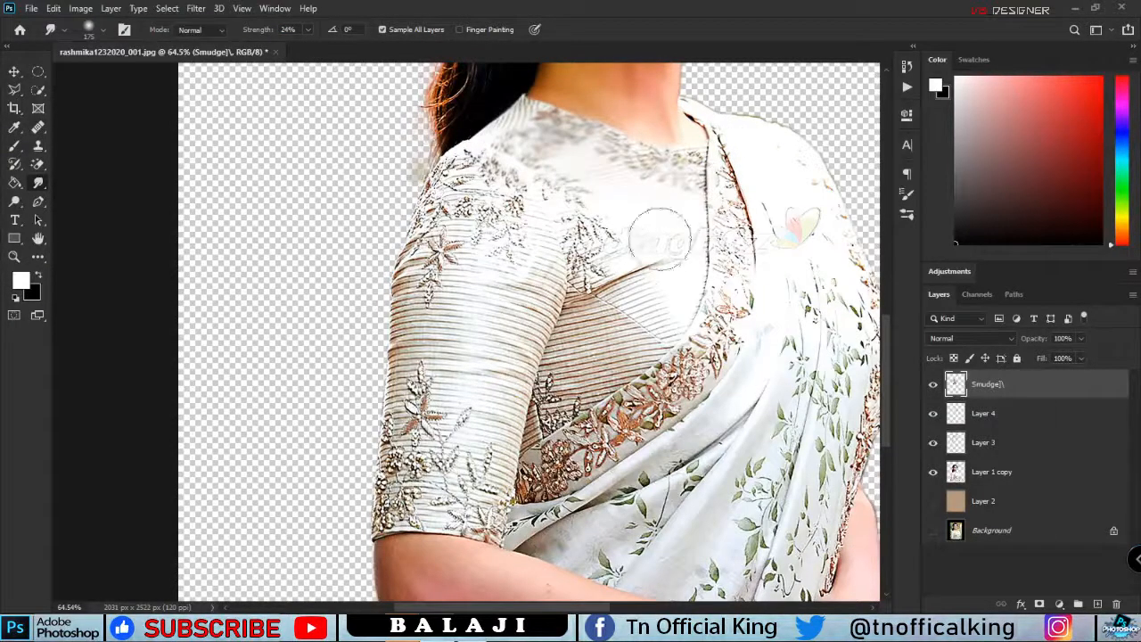
pyautogui.moveTo(659, 239); pyautogui.dragTo(501, 199)
pyautogui.moveTo(508, 269)
pyautogui.mouseDown()
pyautogui.moveTo(443, 229)
pyautogui.moveTo(514, 331)
pyautogui.moveTo(661, 308)
pyautogui.moveTo(638, 323)
pyautogui.mouseUp()
pyautogui.moveTo(494, 499)
pyautogui.mouseDown()
pyautogui.moveTo(410, 388)
pyautogui.moveTo(575, 357)
pyautogui.mouseUp()
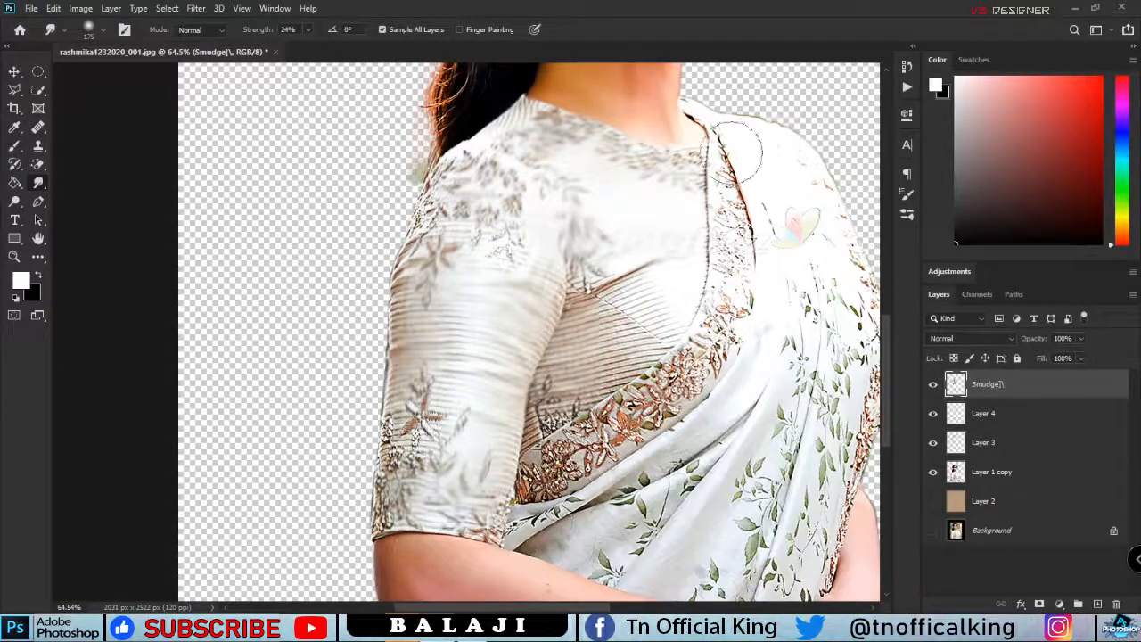
# - Smudge the saree's embroidered border, folds and floral pattern down to the arms
pyautogui.moveTo(621, 308)
pyautogui.mouseDown()
pyautogui.moveTo(711, 290)
pyautogui.moveTo(719, 343)
pyautogui.mouseUp()
pyautogui.moveTo(805, 496); pyautogui.dragTo(849, 467)
pyautogui.moveTo(871, 313); pyautogui.dragTo(723, 268)
pyautogui.moveTo(784, 299)
pyautogui.mouseDown()
pyautogui.moveTo(686, 444)
pyautogui.moveTo(739, 399)
pyautogui.moveTo(739, 278)
pyautogui.moveTo(687, 160)
pyautogui.moveTo(664, 383)
pyautogui.moveTo(690, 485)
pyautogui.mouseUp()
pyautogui.moveTo(535, 472)
pyautogui.mouseDown()
pyautogui.moveTo(445, 374)
pyautogui.moveTo(579, 303)
pyautogui.moveTo(540, 473)
pyautogui.mouseUp()
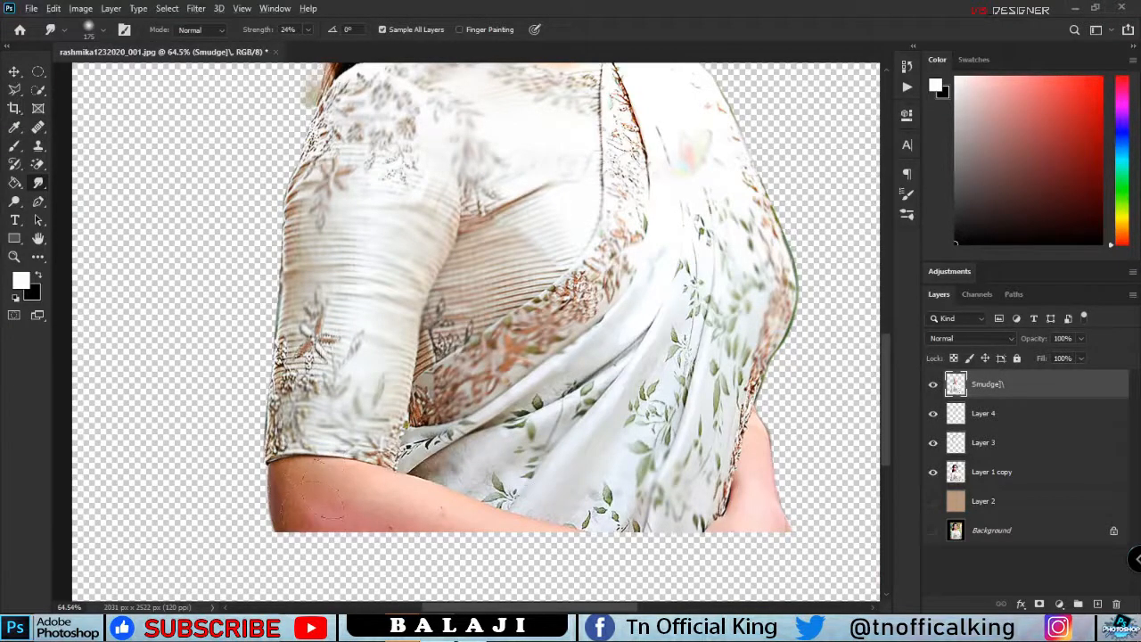
pyautogui.moveTo(762, 418); pyautogui.dragTo(655, 405)
pyautogui.moveTo(603, 494); pyautogui.dragTo(491, 482)
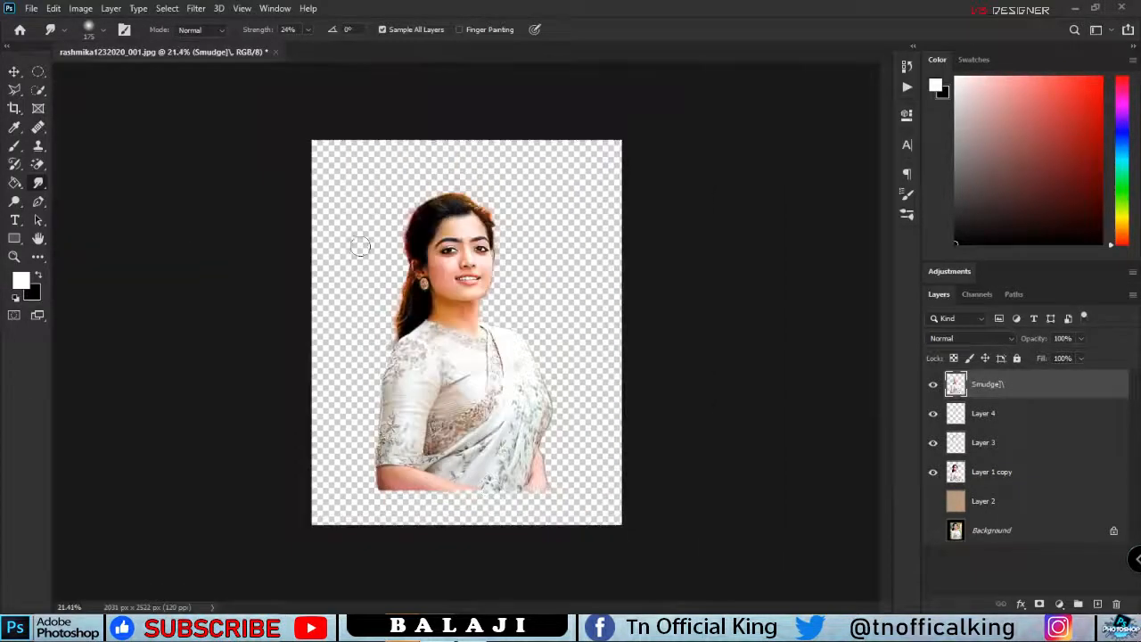
# - Erase the stray colour around the hair edge on Layer 3 with a 70 px Eraser brush
pyautogui.click(983, 442)
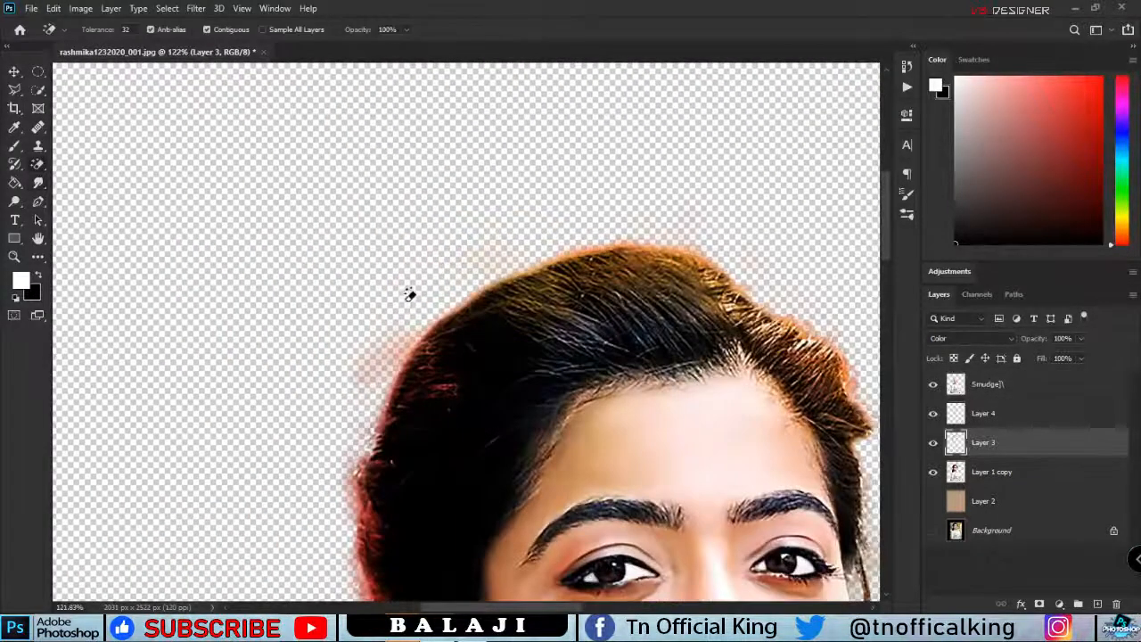
pyautogui.rightClick(39, 164)
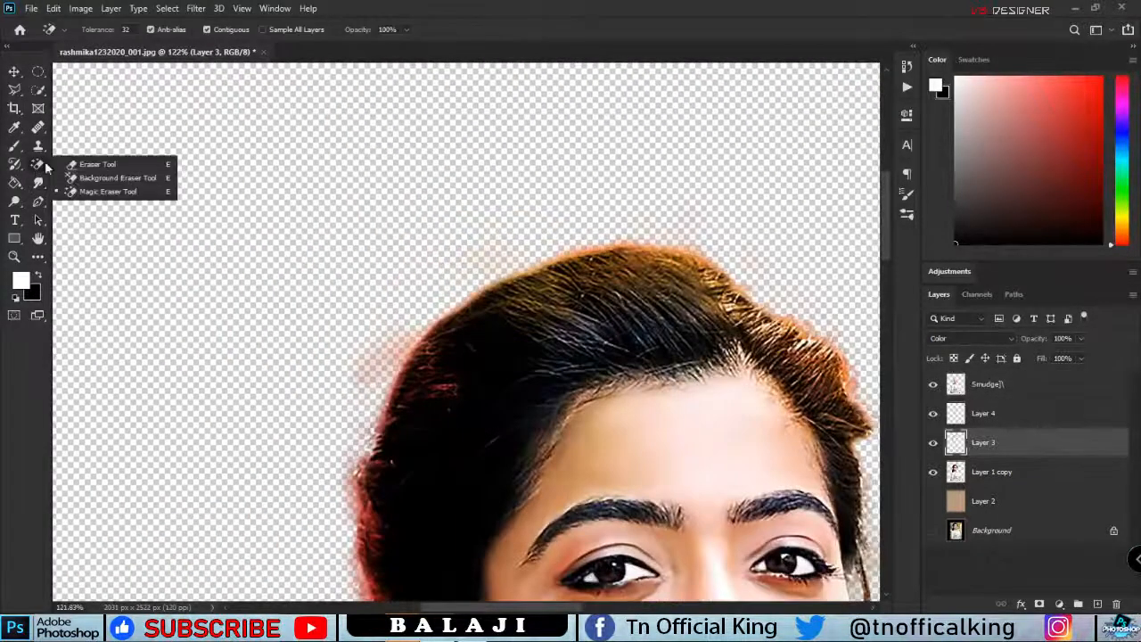
pyautogui.click(98, 161)
pyautogui.press('[')
pyautogui.press('[')
pyautogui.press('[')
pyautogui.press('[')
pyautogui.press('[')
pyautogui.press('[')
pyautogui.press('[')
pyautogui.press('[')
pyautogui.press('[')
pyautogui.press('[')
pyautogui.press('[')
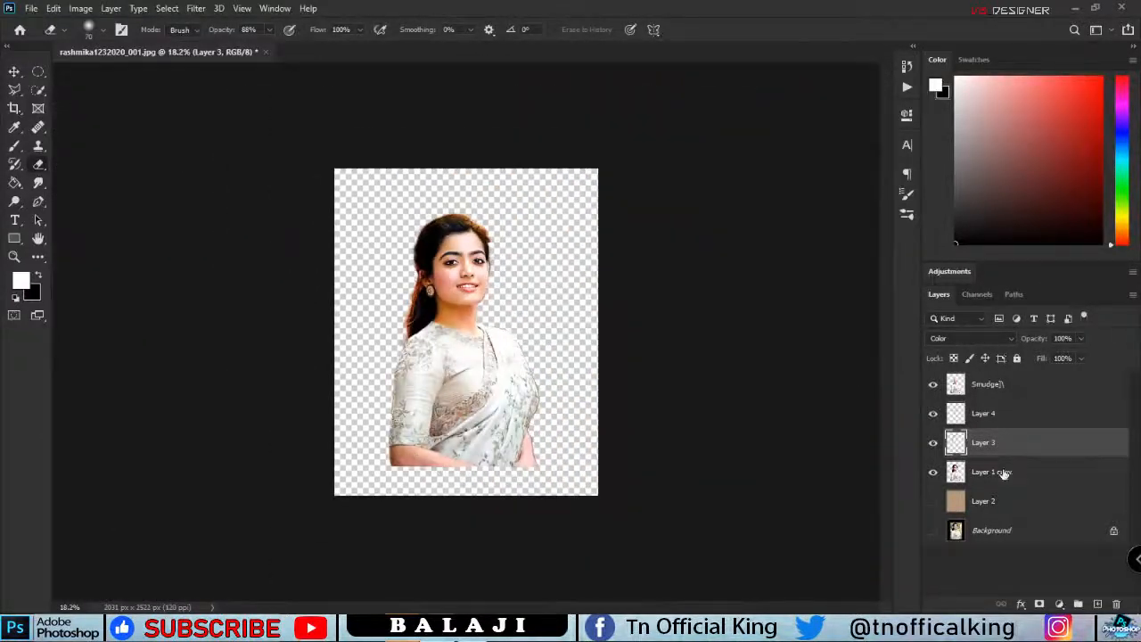
# - On a new top layer, smudge the inner half of the earring-side eyebrow into hair strokes with a small bristle brush at 66% strength
pyautogui.click(1002, 474)
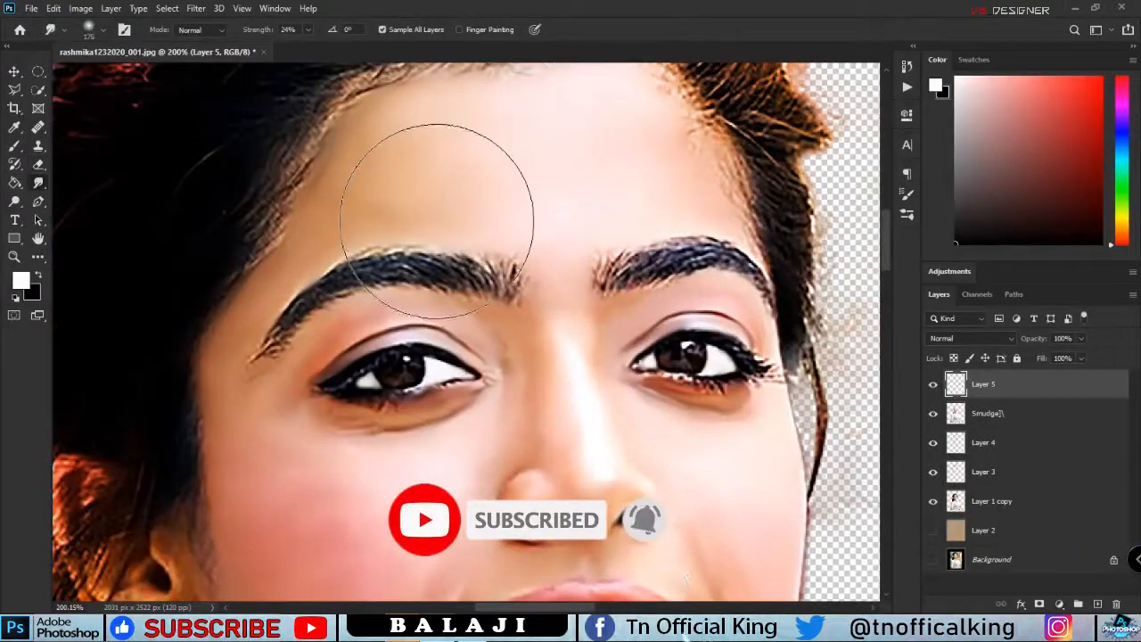
pyautogui.rightClick(656, 249)
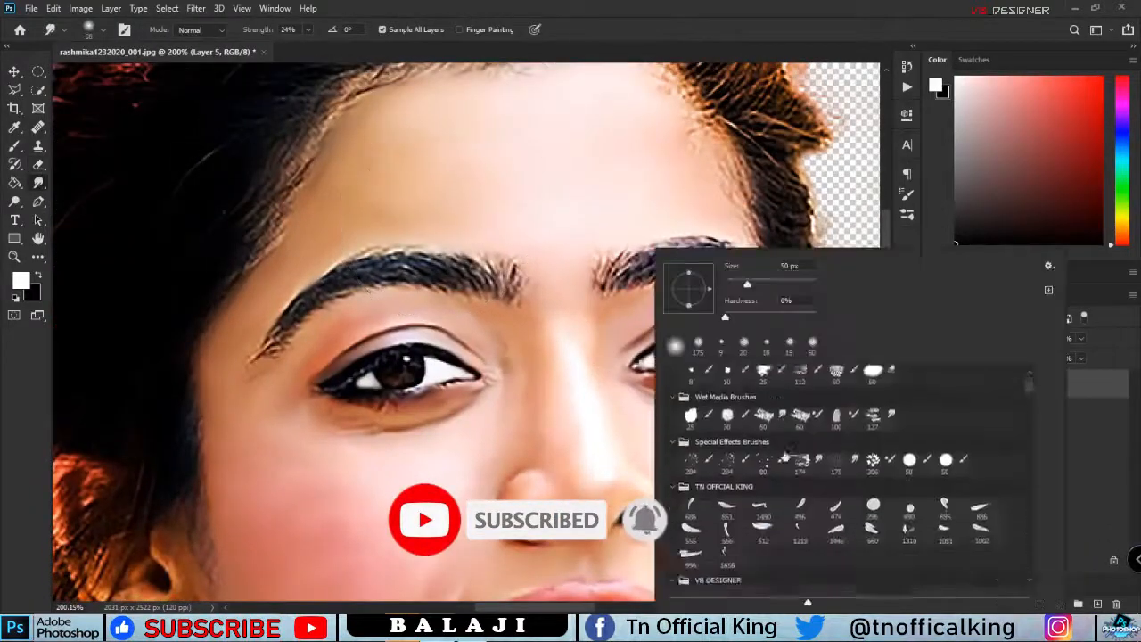
pyautogui.scroll(-2, 835, 506)
pyautogui.press('Return')
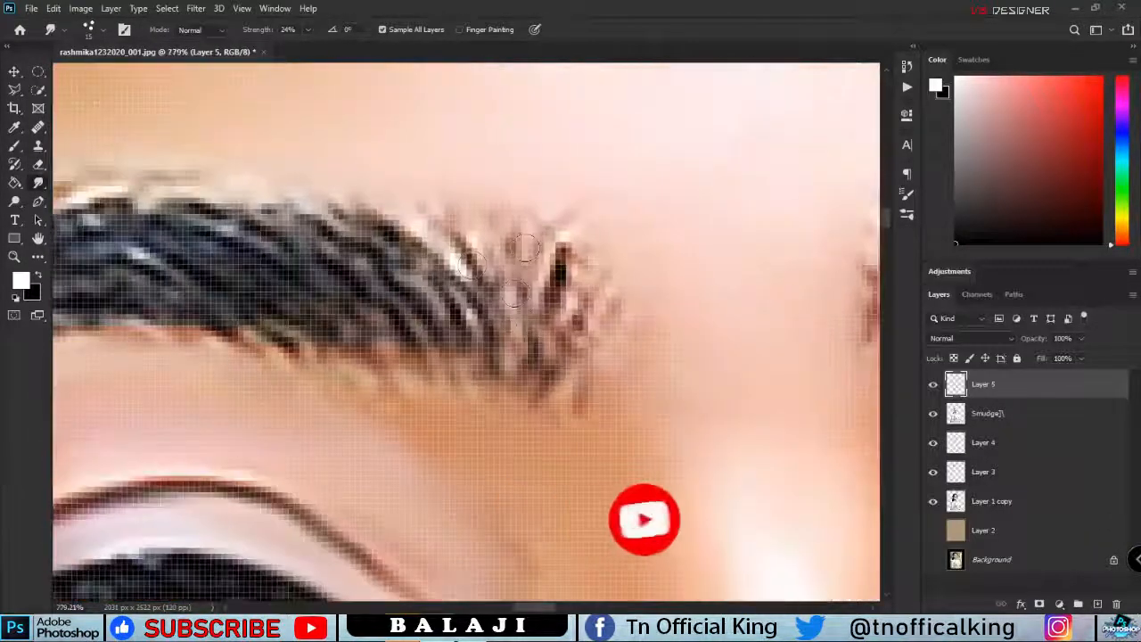
pyautogui.moveTo(552, 268)
pyautogui.mouseDown()
pyautogui.moveTo(479, 350)
pyautogui.moveTo(418, 267)
pyautogui.mouseUp()
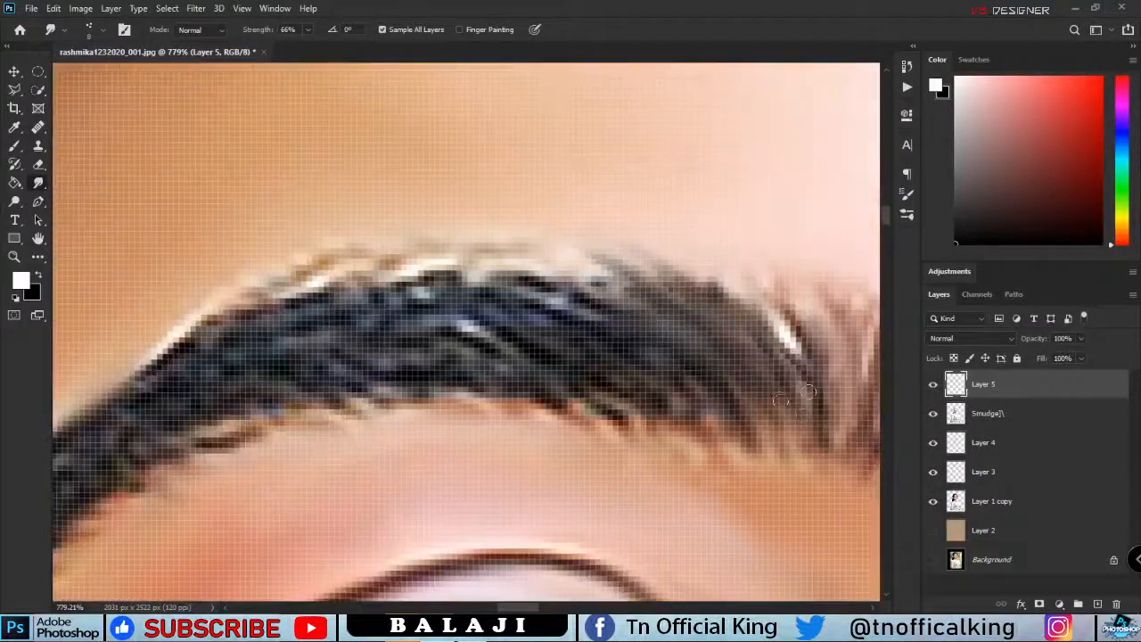
pyautogui.moveTo(802, 419); pyautogui.dragTo(534, 303)
pyautogui.moveTo(749, 339); pyautogui.dragTo(614, 294)
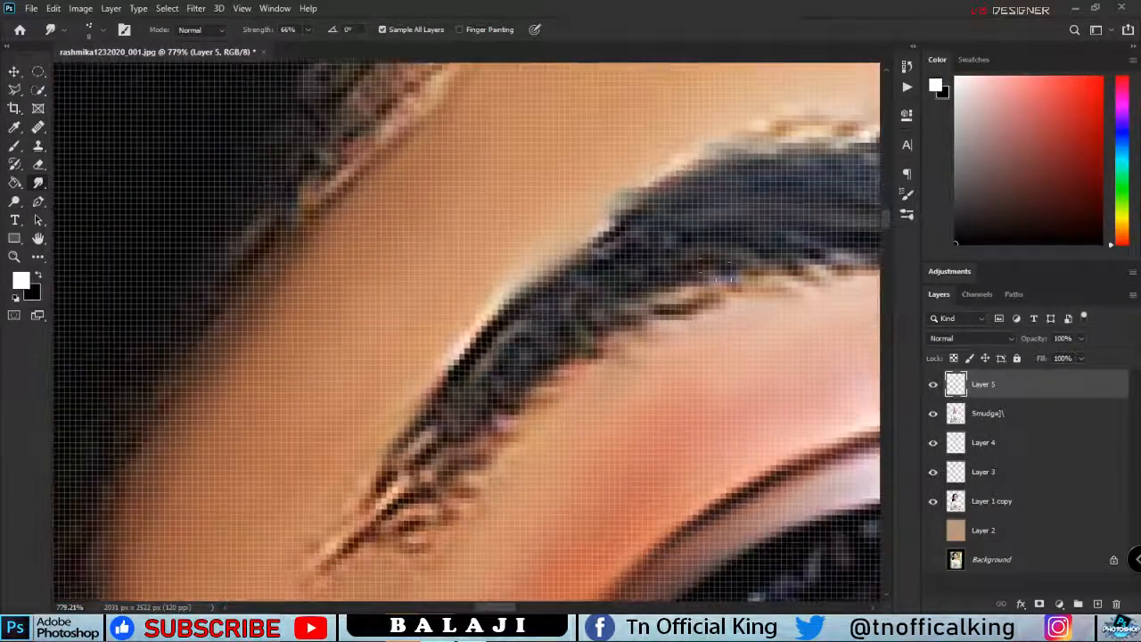
# - Smudge the outer half and tail of the earring-side eyebrow into smooth hair strokes
pyautogui.moveTo(463, 357); pyautogui.dragTo(532, 325)
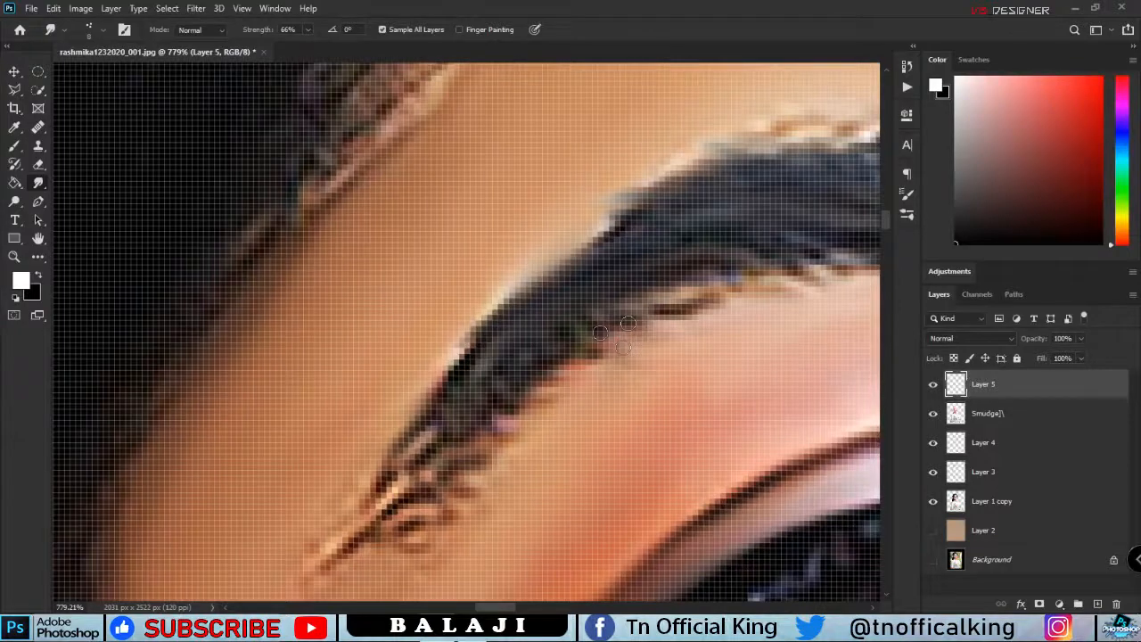
pyautogui.moveTo(481, 374); pyautogui.dragTo(347, 544)
pyautogui.moveTo(517, 392); pyautogui.dragTo(339, 553)
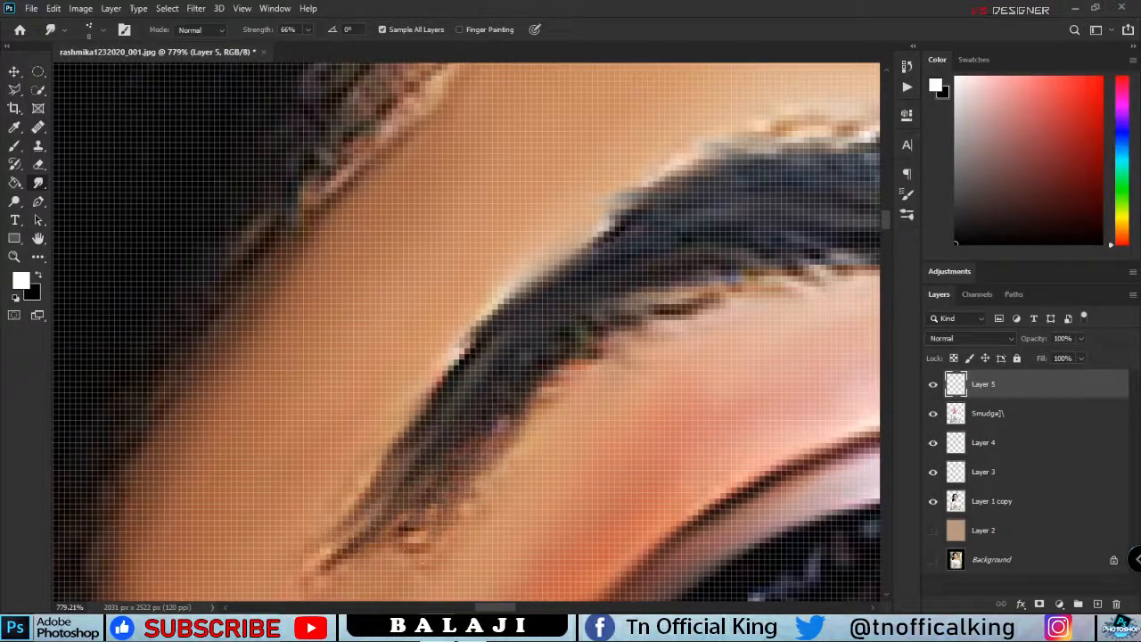
pyautogui.moveTo(437, 508); pyautogui.dragTo(357, 557)
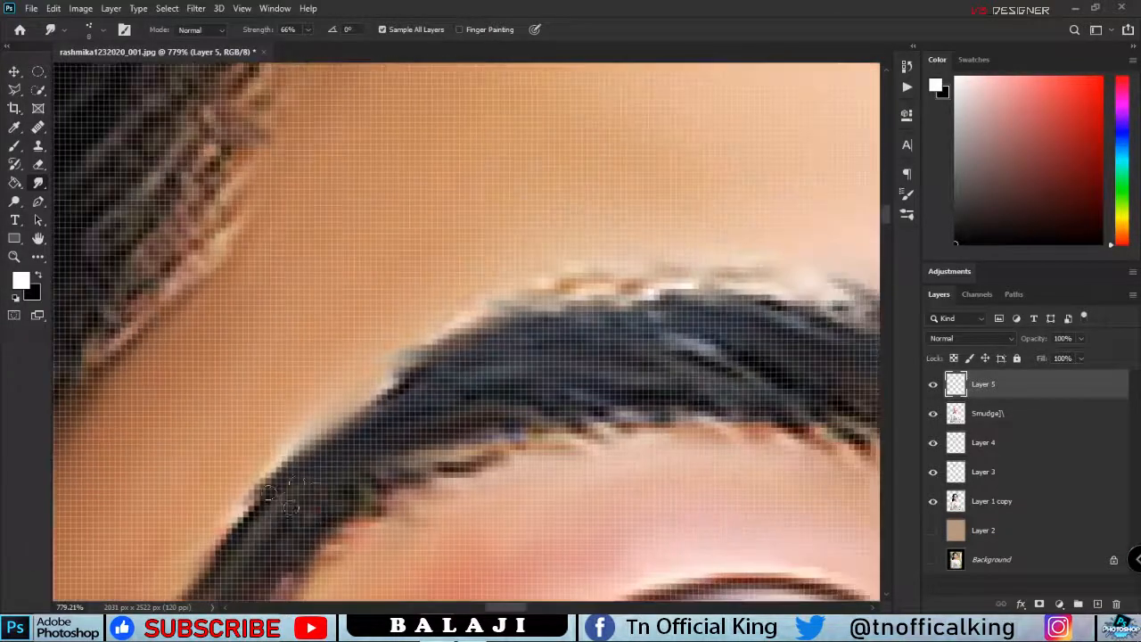
# - Smooth the lower edge and inner end of the earring-side eyebrow by smudging along the hair direction
pyautogui.moveTo(383, 482); pyautogui.dragTo(515, 428)
pyautogui.moveTo(515, 427); pyautogui.dragTo(588, 437)
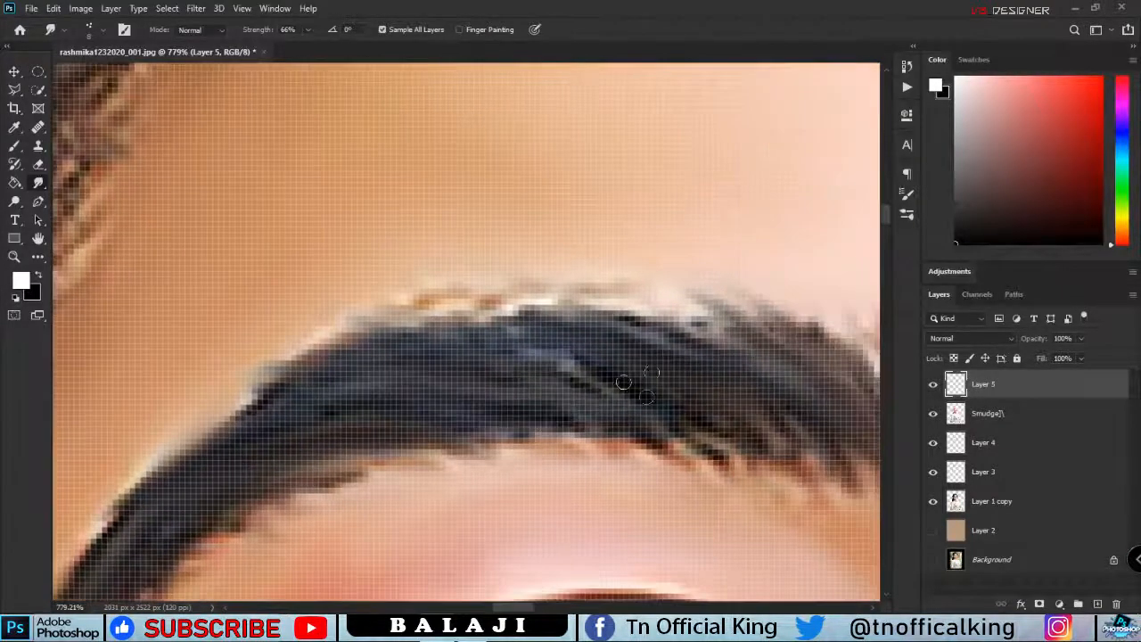
pyautogui.moveTo(552, 419); pyautogui.dragTo(668, 408)
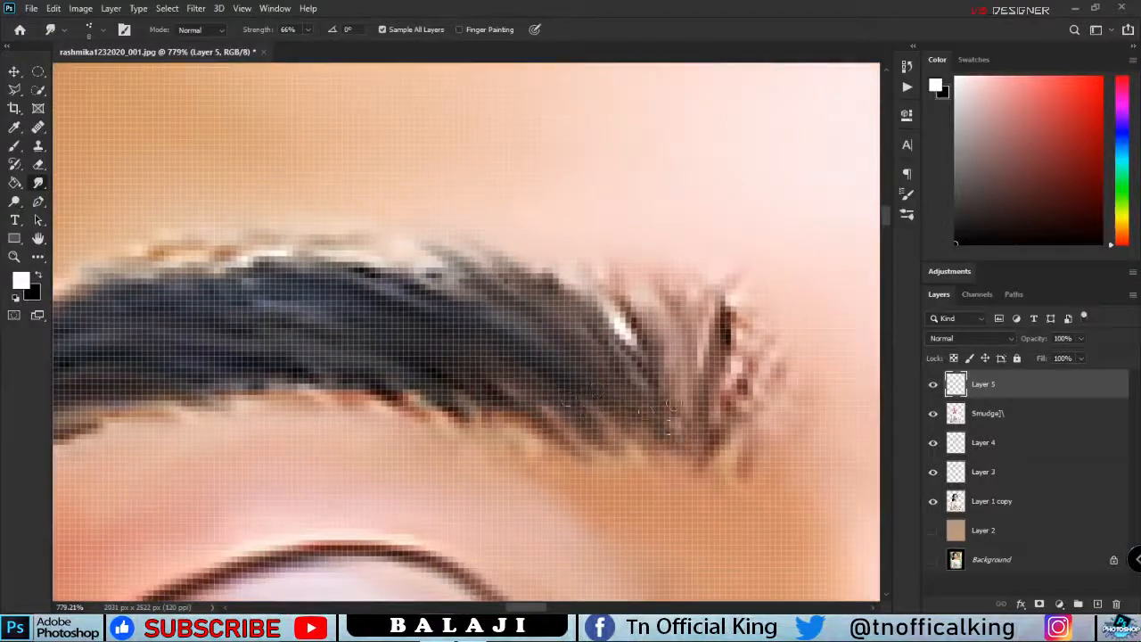
pyautogui.moveTo(616, 308); pyautogui.dragTo(648, 396)
pyautogui.moveTo(735, 343); pyautogui.dragTo(686, 406)
pyautogui.scroll(-20, 688, 342)
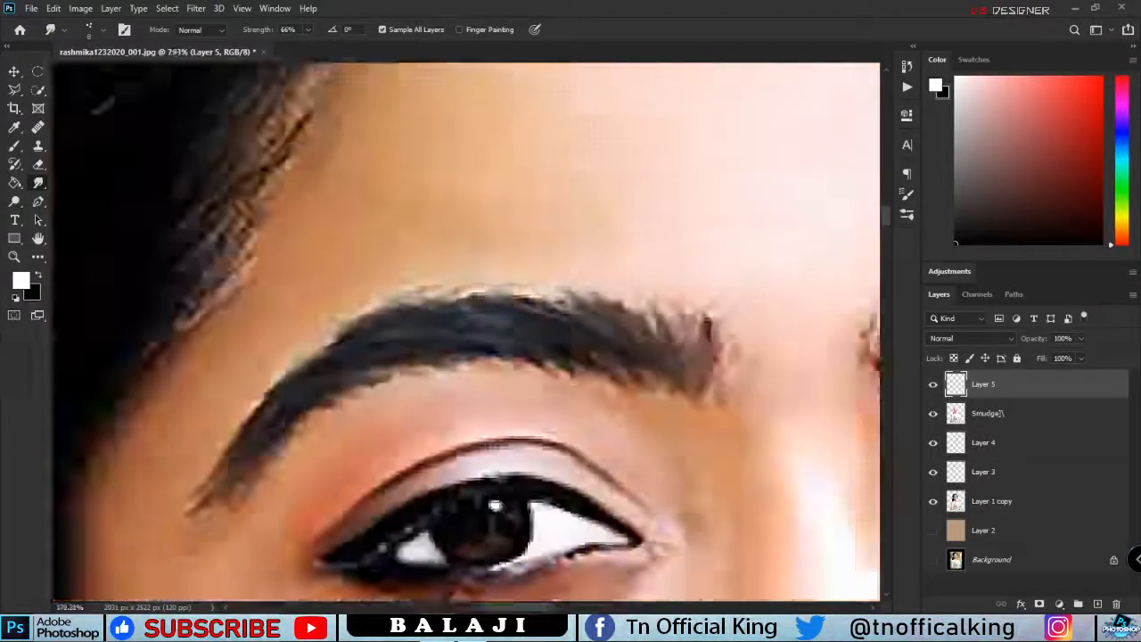
# - Smudge the inner half of the eyebrow away from the earring into upward hair strokes
pyautogui.scroll(15, 596, 348)
pyautogui.scroll(6, 545, 233)
pyautogui.moveTo(433, 340); pyautogui.dragTo(489, 251)
pyautogui.moveTo(454, 312); pyautogui.dragTo(568, 146)
pyautogui.moveTo(470, 331); pyautogui.dragTo(651, 183)
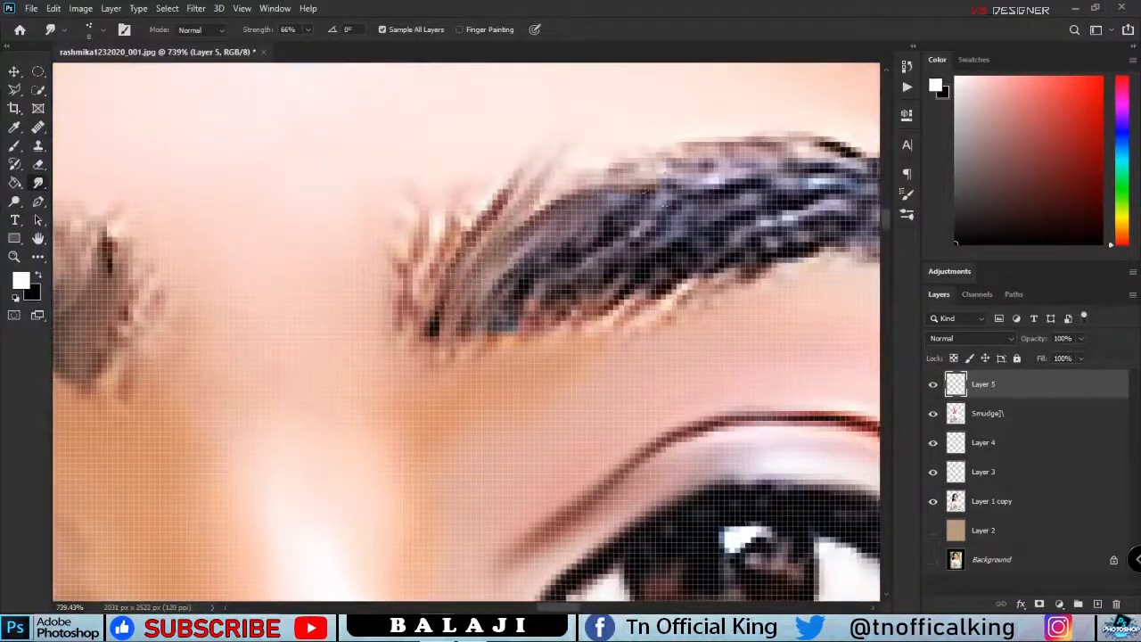
pyautogui.moveTo(506, 333); pyautogui.dragTo(577, 267)
pyautogui.moveTo(465, 323); pyautogui.dragTo(587, 244)
pyautogui.moveTo(427, 330); pyautogui.dragTo(413, 201)
pyautogui.moveTo(453, 260); pyautogui.dragTo(513, 184)
pyautogui.moveTo(606, 233)
pyautogui.mouseDown()
pyautogui.moveTo(457, 280)
pyautogui.moveTo(517, 246)
pyautogui.mouseUp()
pyautogui.moveTo(489, 248); pyautogui.dragTo(615, 175)
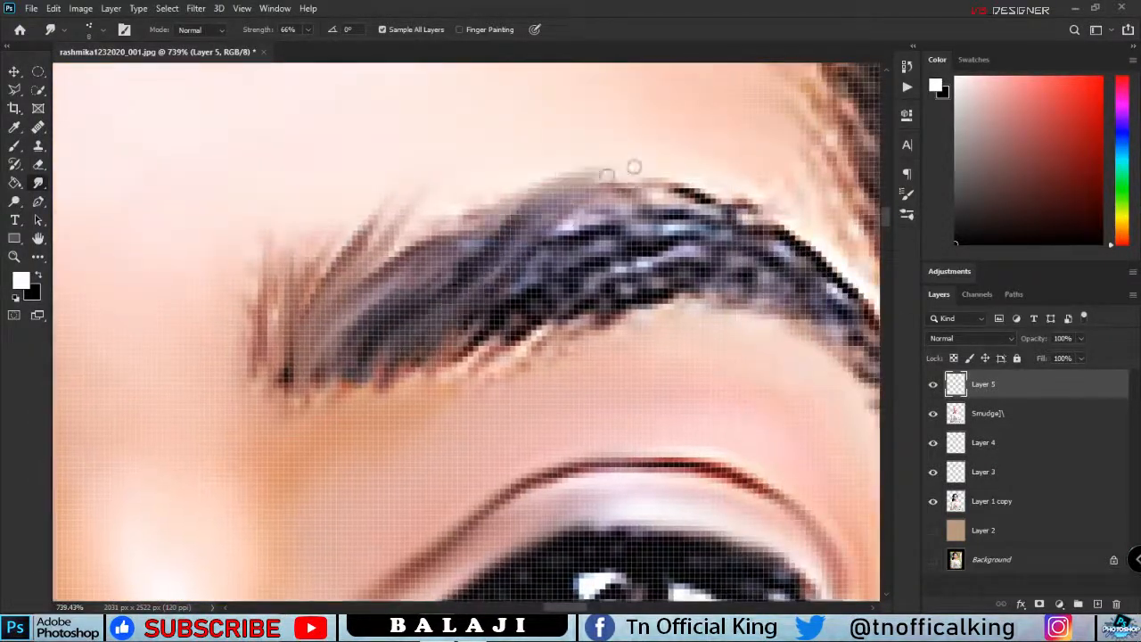
# - Smudge the arch, lower edge and outer part of the eyebrow away from the earring into smooth hair strokes
pyautogui.moveTo(549, 271); pyautogui.dragTo(633, 178)
pyautogui.moveTo(596, 246); pyautogui.dragTo(731, 198)
pyautogui.moveTo(446, 362); pyautogui.dragTo(540, 292)
pyautogui.moveTo(590, 308); pyautogui.dragTo(723, 234)
pyautogui.moveTo(552, 350); pyautogui.dragTo(615, 280)
pyautogui.moveTo(623, 301); pyautogui.dragTo(779, 214)
pyautogui.moveTo(713, 264)
pyautogui.mouseDown()
pyautogui.moveTo(519, 274)
pyautogui.moveTo(597, 228)
pyautogui.mouseUp()
pyautogui.moveTo(455, 207)
pyautogui.mouseDown()
pyautogui.moveTo(629, 273)
pyautogui.moveTo(675, 305)
pyautogui.mouseUp()
pyautogui.moveTo(490, 326); pyautogui.dragTo(618, 278)
pyautogui.moveTo(552, 310); pyautogui.dragTo(670, 347)
# - Duplicate all layers from Layer 1 copy up to Layer 5 and merge the duplicates into one layer
pyautogui.scroll(-10, 695, 446)
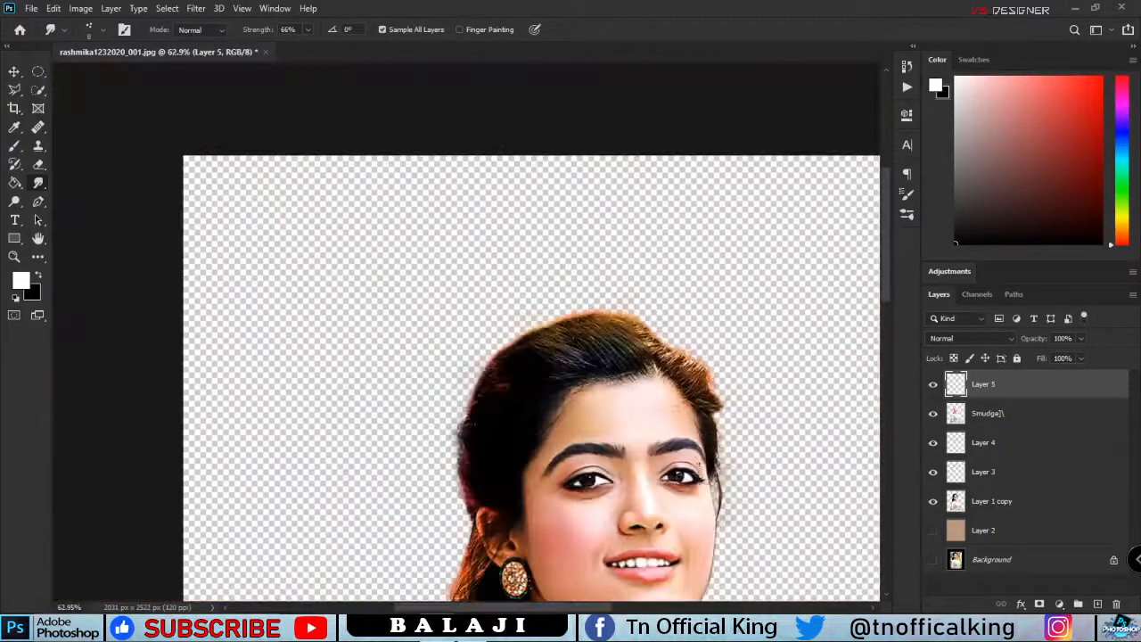
pyautogui.scroll(-3, 604, 403)
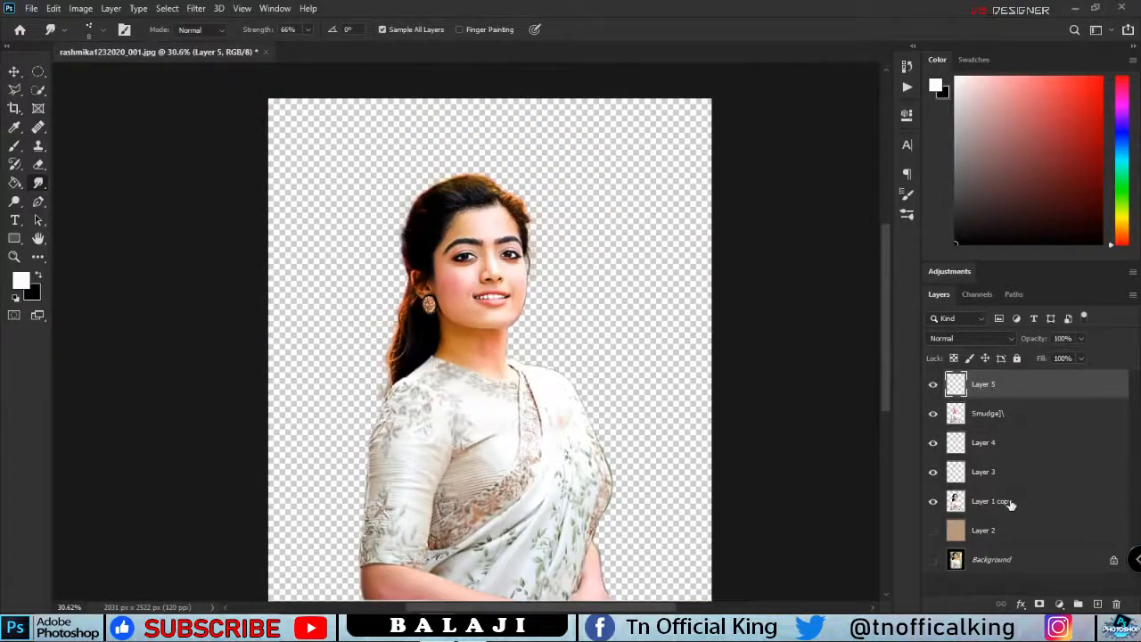
pyautogui.click(1009, 504)
pyautogui.keyDown('shift'); pyautogui.click(991, 389); pyautogui.keyUp('shift')
pyautogui.rightClick(998, 413)
pyautogui.click(1090, 537)
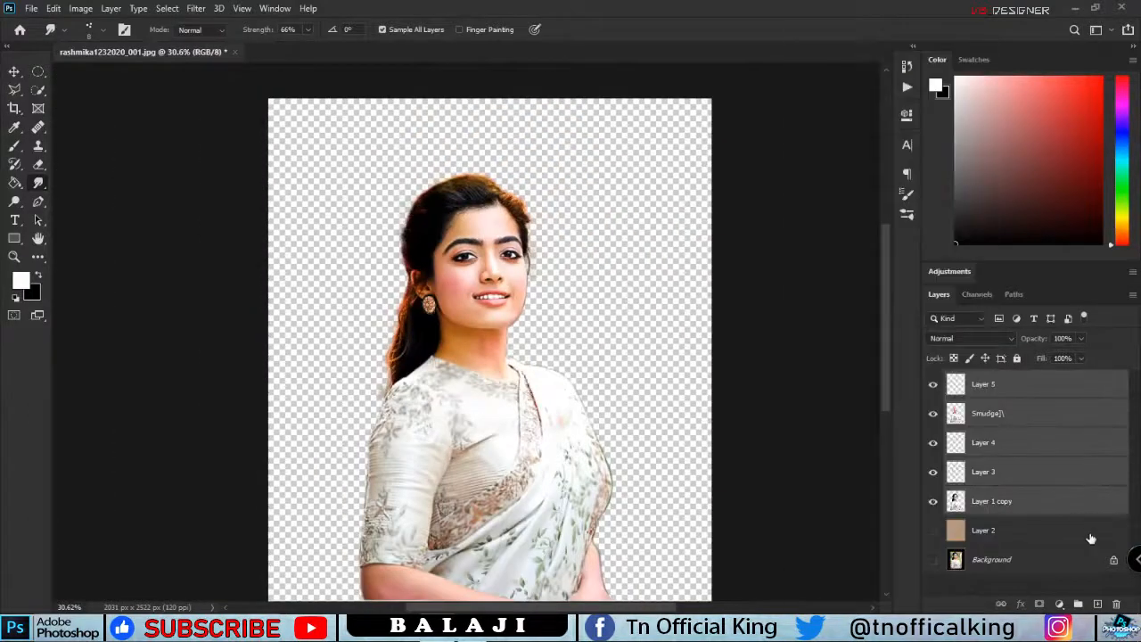
pyautogui.hotkey('ctrl', 'j')
pyautogui.rightClick(1091, 421)
pyautogui.click(974, 434)
# - Apply the Topaz Clean 3 filter to the merged copy with the Curly Smooth preset and Strength 1
pyautogui.scroll(-3, 486, 332)
pyautogui.scroll(3, 486, 332)
pyautogui.click(198, 8)
pyautogui.moveTo(267, 366)
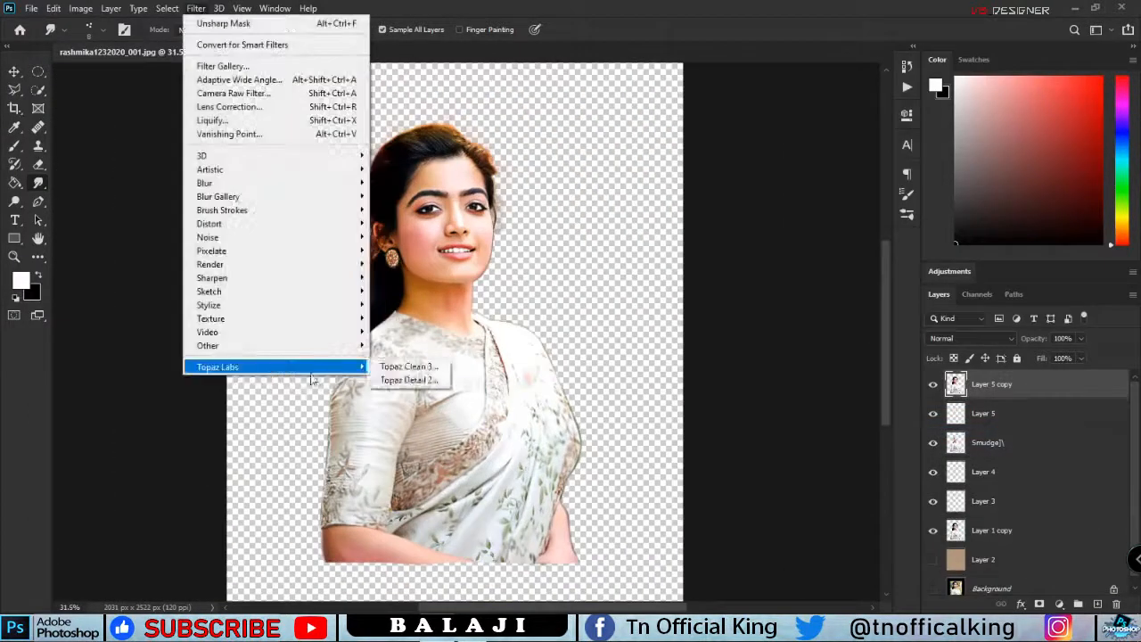
pyautogui.click(407, 366)
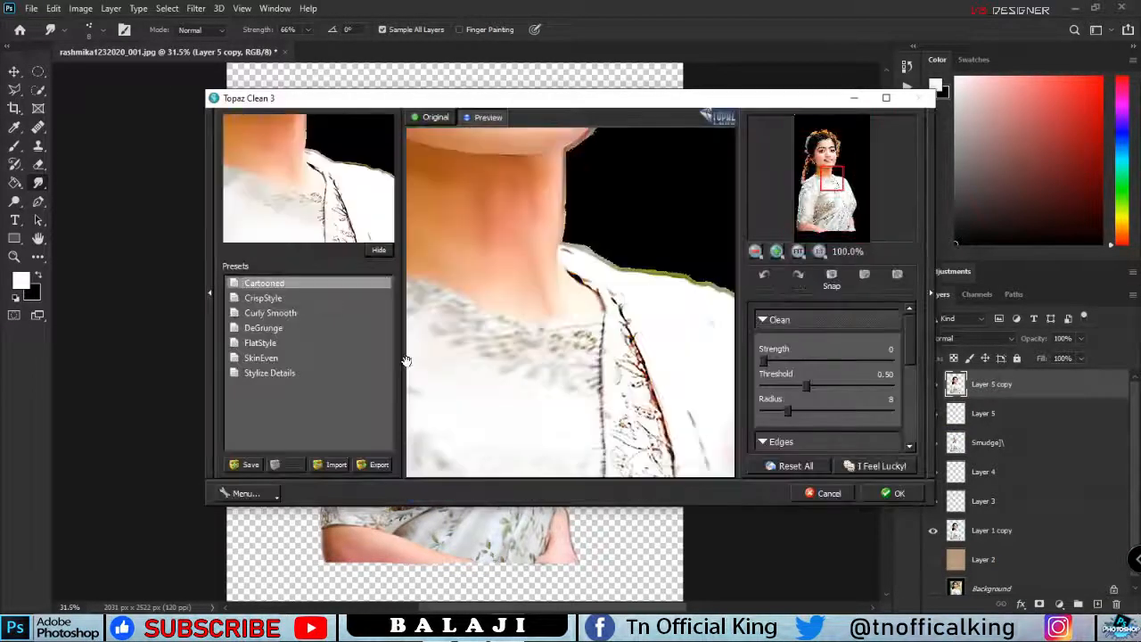
pyautogui.moveTo(502, 207); pyautogui.dragTo(622, 529)
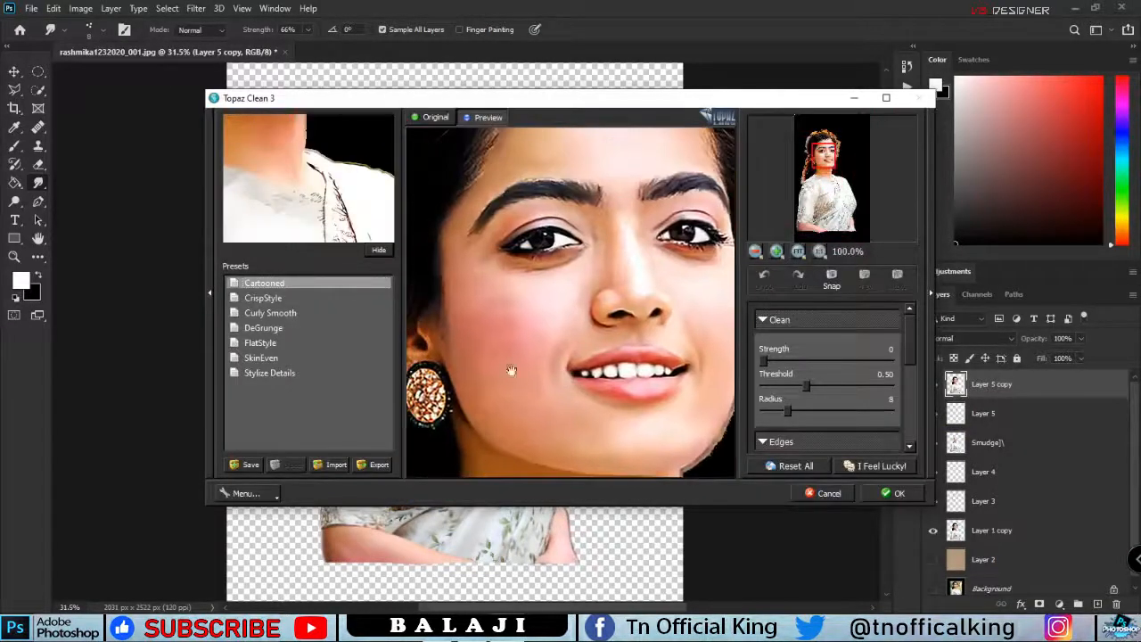
pyautogui.click(275, 299)
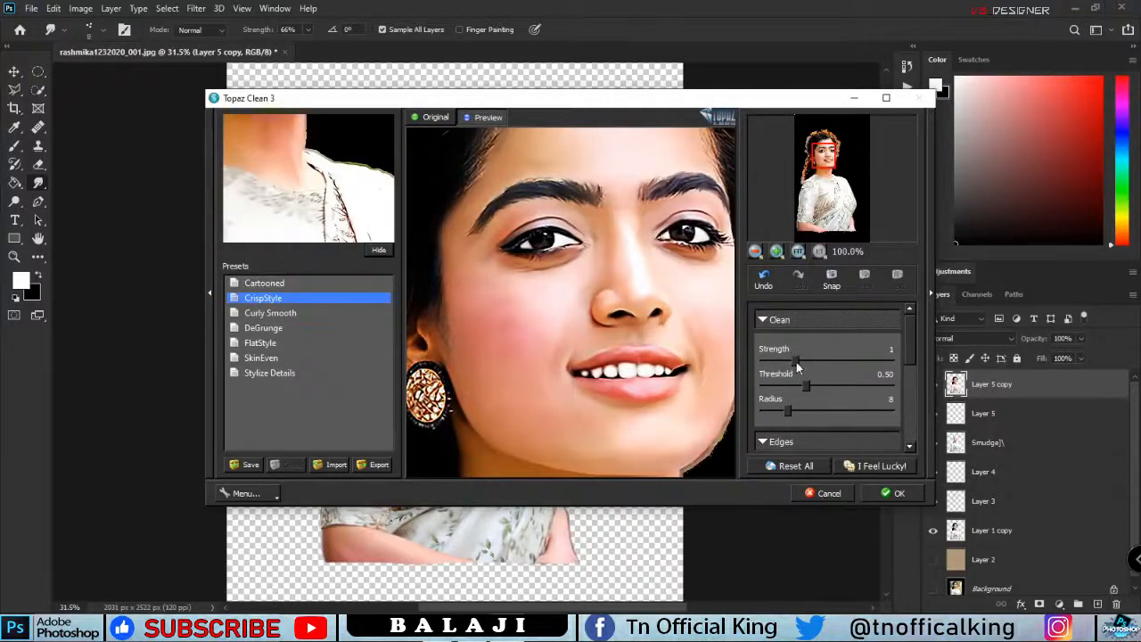
pyautogui.click(270, 313)
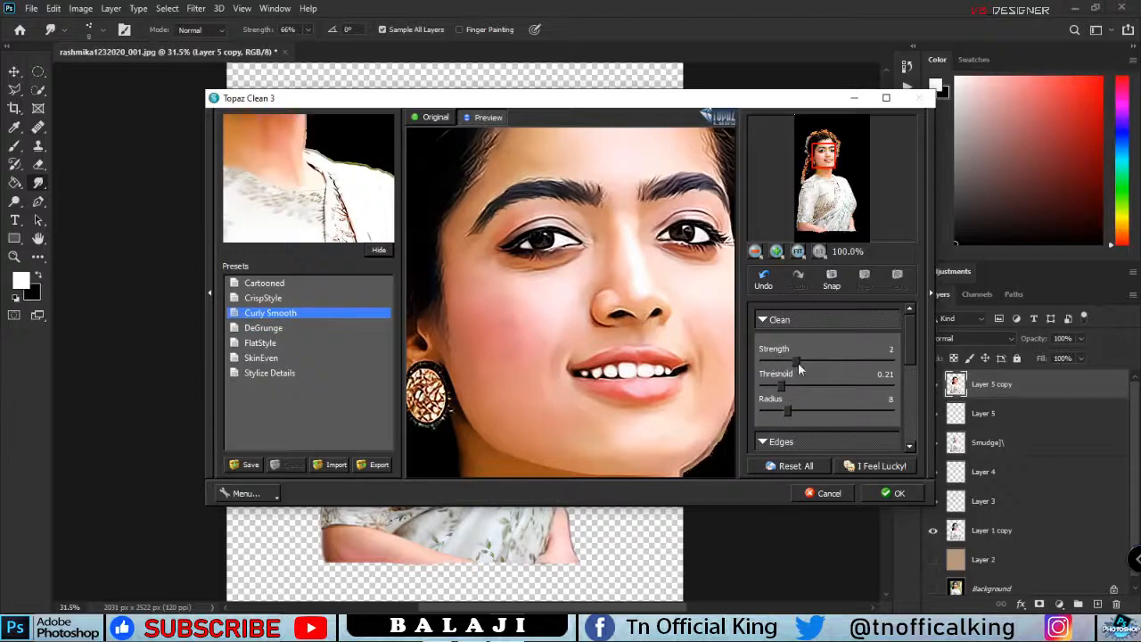
pyautogui.moveTo(797, 362); pyautogui.dragTo(780, 361)
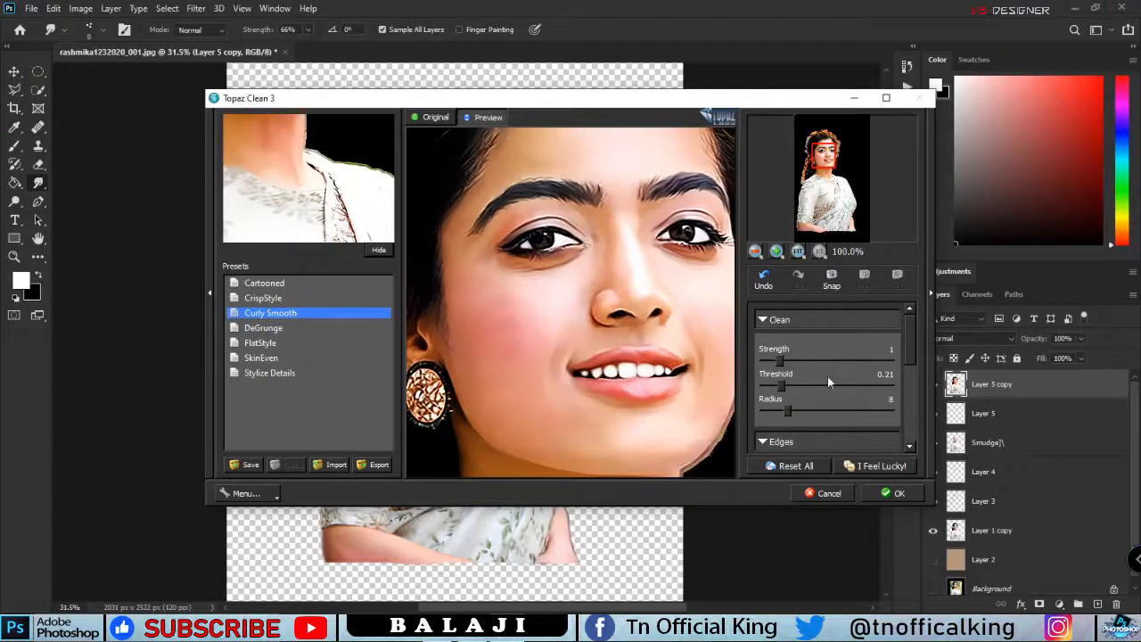
pyautogui.click(891, 493)
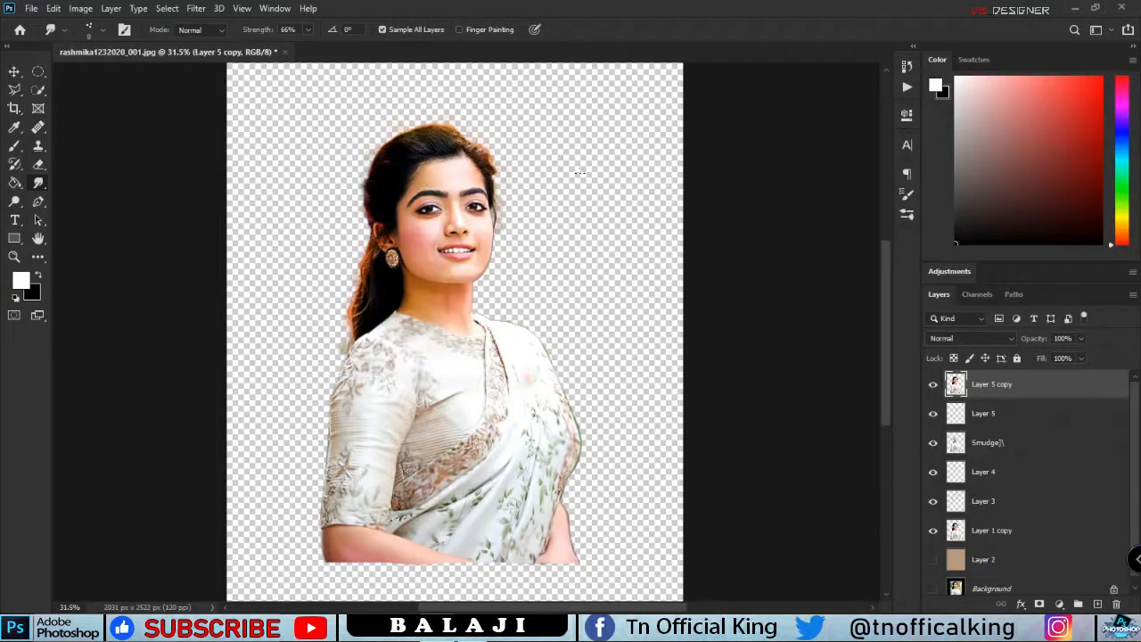
# - Smudge short upper eyelashes outward from the lid of the eye away from the earring
pyautogui.scroll(10, 435, 216)
pyautogui.scroll(-5, 420, 234)
pyautogui.scroll(10, 595, 178)
pyautogui.moveTo(579, 336); pyautogui.dragTo(574, 386)
pyautogui.moveTo(534, 319)
pyautogui.mouseDown()
pyautogui.moveTo(575, 287)
pyautogui.moveTo(532, 251)
pyautogui.mouseUp()
pyautogui.moveTo(483, 261); pyautogui.dragTo(501, 234)
pyautogui.moveTo(454, 227); pyautogui.dragTo(467, 201)
# - Smudge lower eyelashes outward from the lower lid of the eye away from the earring
pyautogui.moveTo(427, 339); pyautogui.dragTo(566, 277)
pyautogui.moveTo(501, 311); pyautogui.dragTo(513, 342)
pyautogui.moveTo(477, 303); pyautogui.dragTo(519, 359)
pyautogui.moveTo(546, 309); pyautogui.dragTo(571, 335)
pyautogui.moveTo(575, 303); pyautogui.dragTo(596, 330)
pyautogui.moveTo(604, 300); pyautogui.dragTo(627, 320)
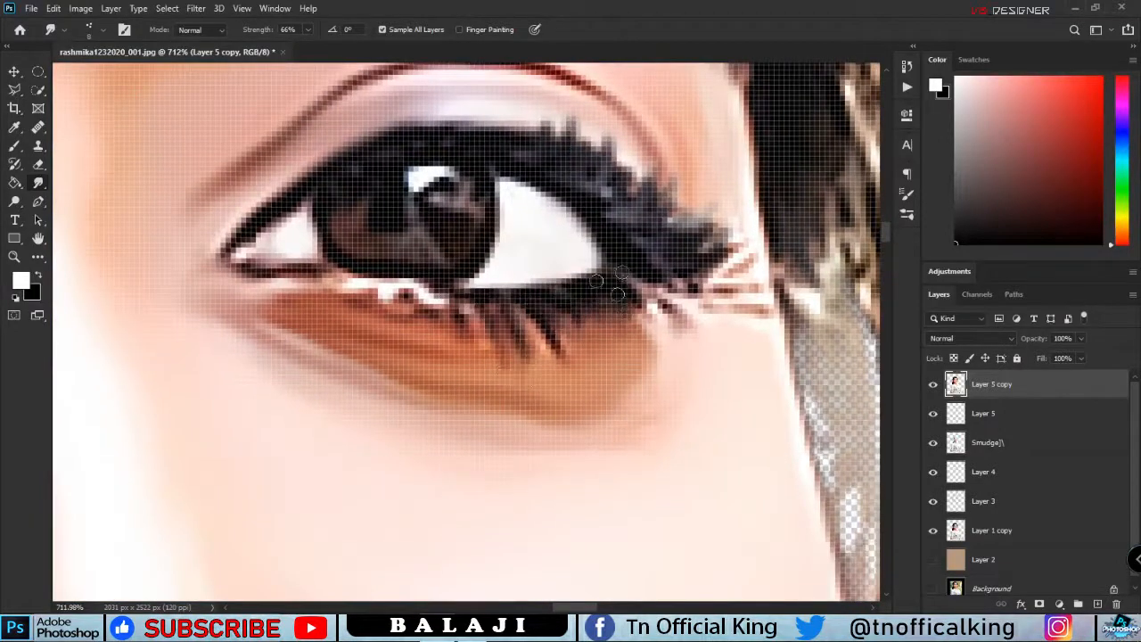
pyautogui.scroll(-12, 511, 312)
pyautogui.scroll(4, 248, 301)
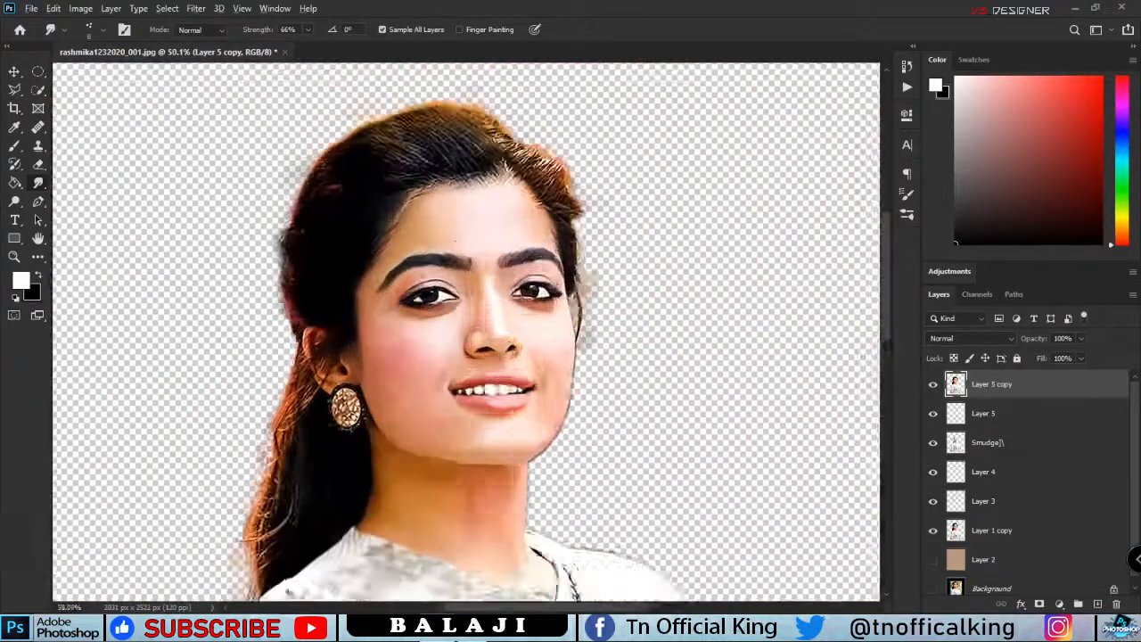
# - Choose a 60 px skin smudging brush from the TN digital paiting brushes and set the smudge Strength to 55%
pyautogui.rightClick(481, 234)
pyautogui.click(906, 215)
pyautogui.click(644, 446)
pyautogui.scroll(-2, 646, 442)
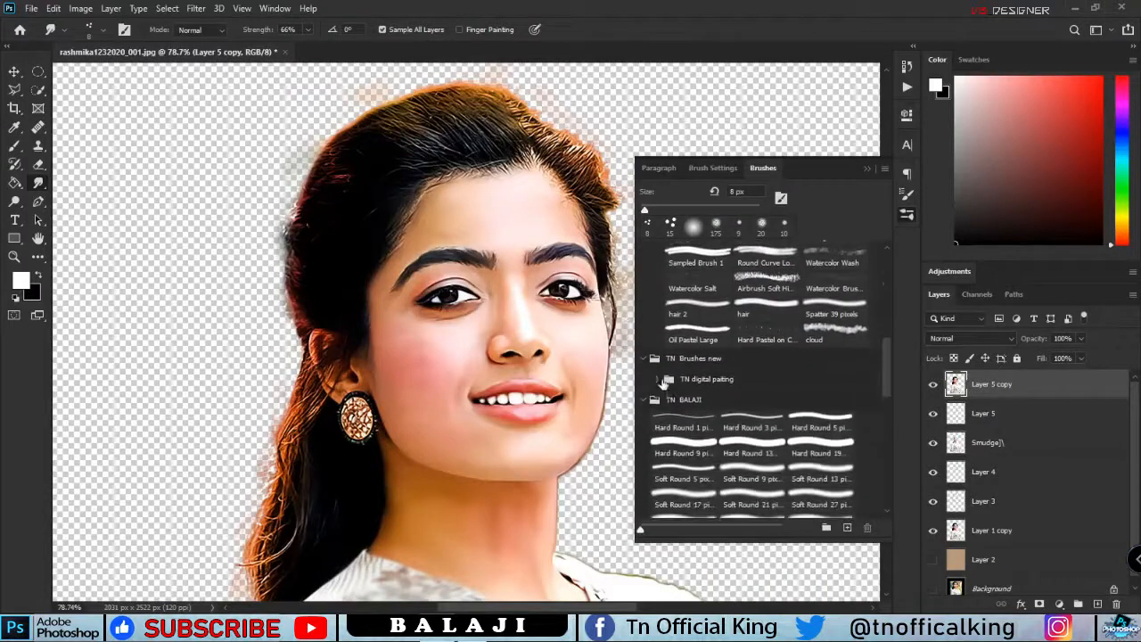
pyautogui.click(658, 381)
pyautogui.scroll(-3, 815, 438)
pyautogui.click(865, 168)
pyautogui.scroll(8, 470, 347)
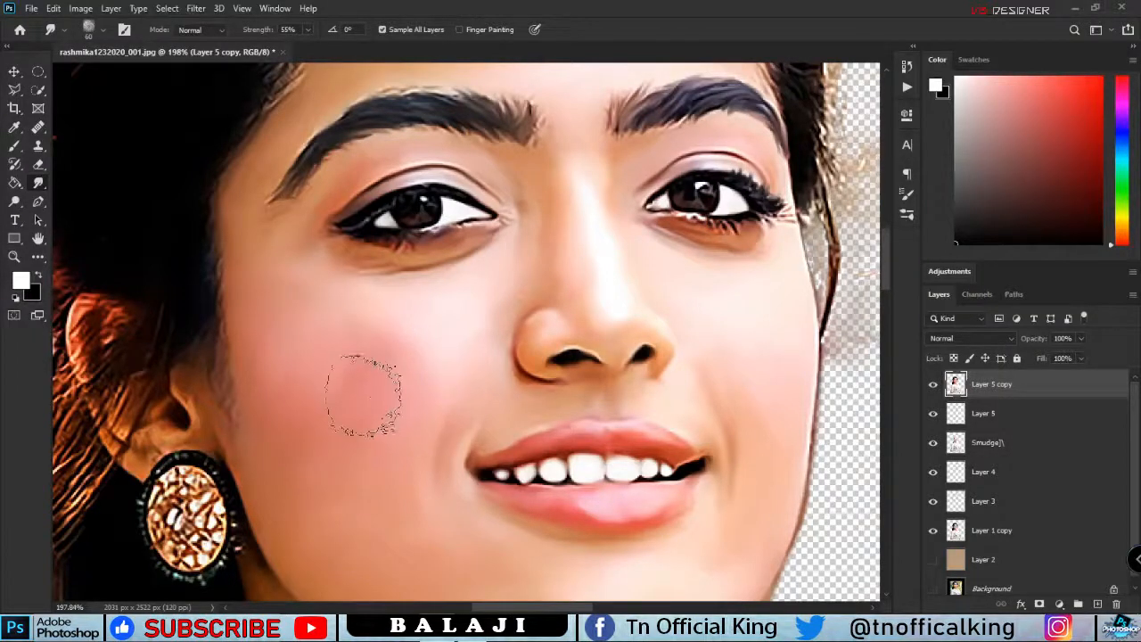
pyautogui.hscroll(3, 561, 339)
pyautogui.scroll(-5, 578, 293)
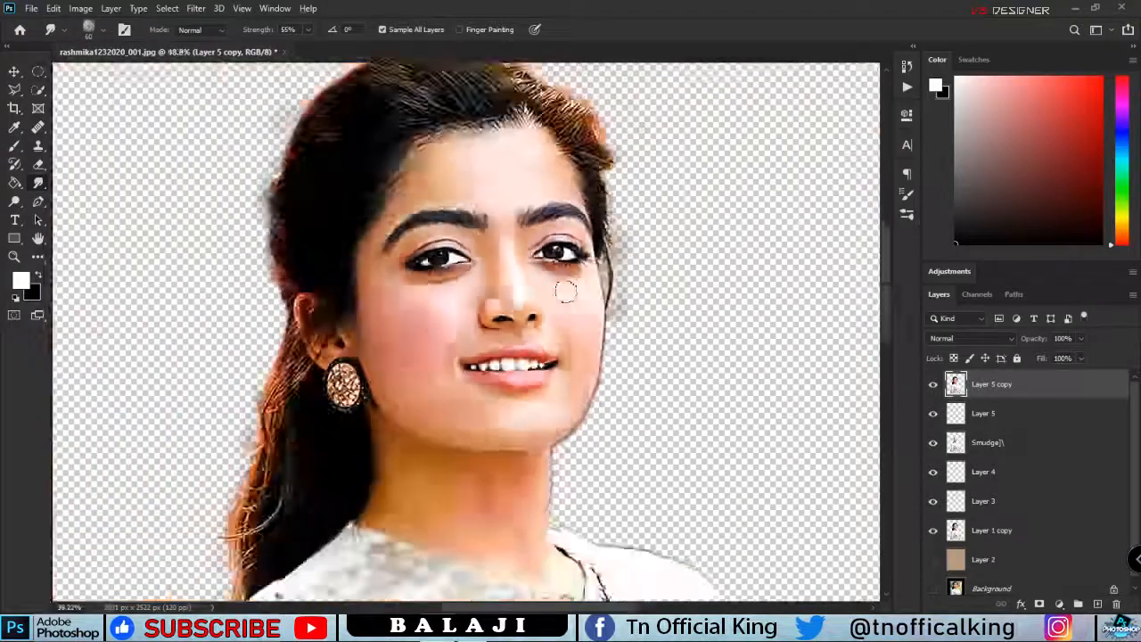
pyautogui.scroll(5, 444, 158)
pyautogui.scroll(-3, 499, 150)
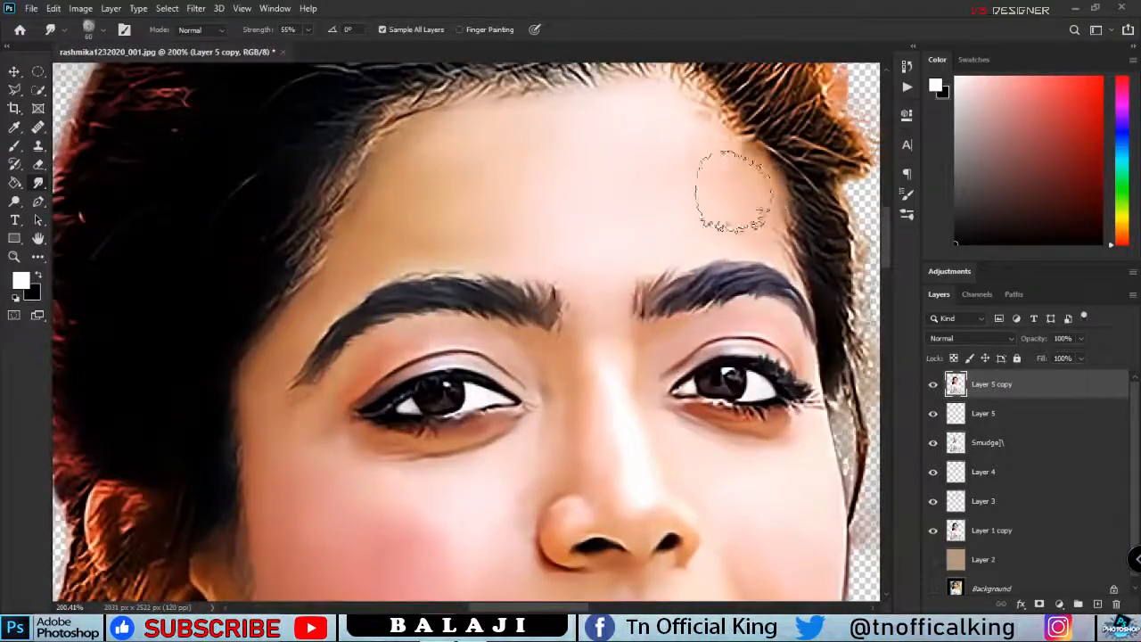
pyautogui.scroll(-2, 725, 223)
pyautogui.scroll(5, 415, 248)
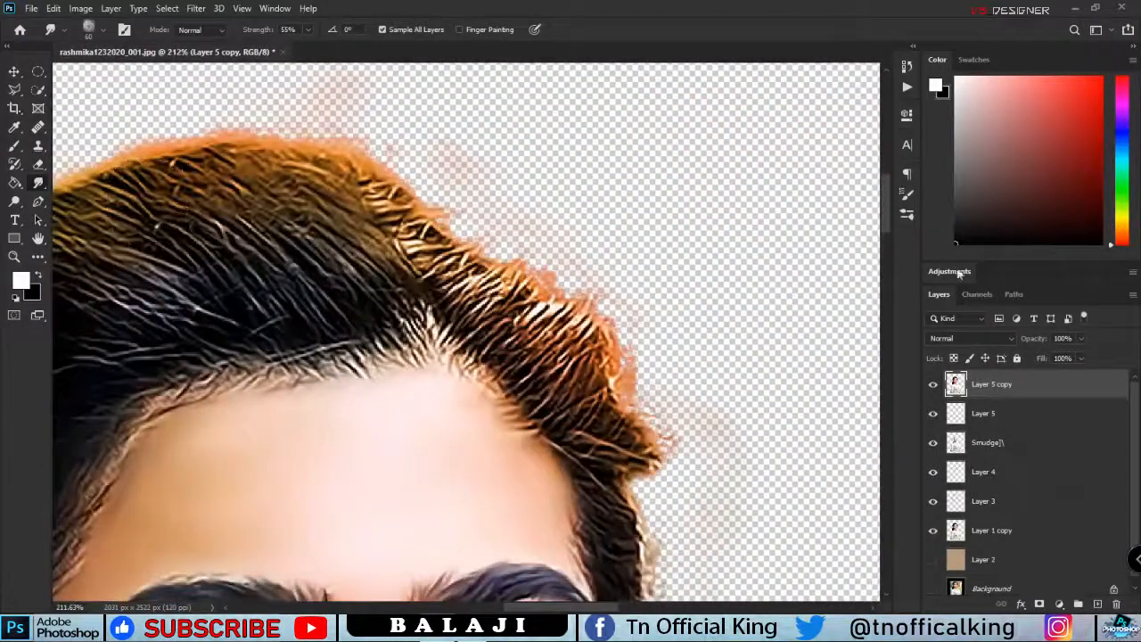
# - Choose a 25 px multi-bristle hair brush for smudging and add a new layer above Layer 5 copy
pyautogui.click(906, 214)
pyautogui.scroll(-4, 829, 363)
pyautogui.click(835, 375)
pyautogui.click(1097, 603)
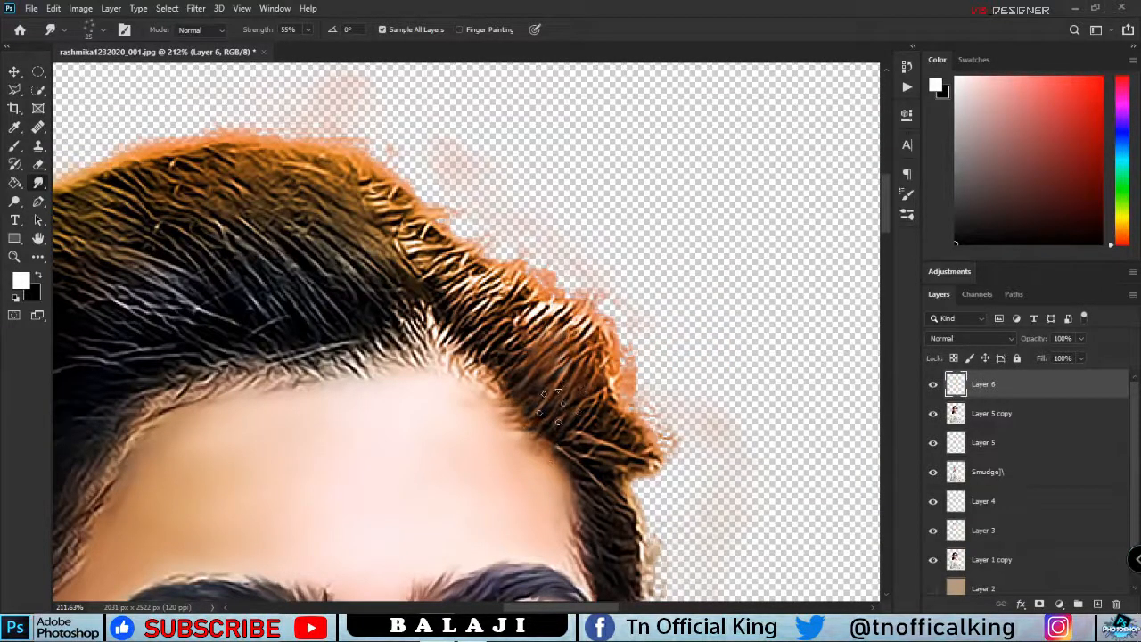
# - Smudge the brown hair wave on the side away from the earring into smooth strands along its curve
pyautogui.moveTo(534, 402)
pyautogui.mouseDown()
pyautogui.moveTo(482, 357)
pyautogui.moveTo(463, 312)
pyautogui.moveTo(544, 267)
pyautogui.moveTo(557, 446)
pyautogui.mouseUp()
pyautogui.moveTo(570, 285)
pyautogui.mouseDown()
pyautogui.moveTo(571, 414)
pyautogui.moveTo(566, 334)
pyautogui.moveTo(513, 303)
pyautogui.moveTo(543, 294)
pyautogui.moveTo(597, 315)
pyautogui.moveTo(680, 400)
pyautogui.mouseUp()
pyautogui.moveTo(571, 312); pyautogui.dragTo(613, 446)
pyautogui.moveTo(602, 383); pyautogui.dragTo(615, 471)
pyautogui.moveTo(552, 365)
pyautogui.mouseDown()
pyautogui.moveTo(597, 467)
pyautogui.moveTo(574, 472)
pyautogui.mouseUp()
pyautogui.moveTo(503, 389)
pyautogui.mouseDown()
pyautogui.moveTo(661, 430)
pyautogui.moveTo(661, 232)
pyautogui.moveTo(688, 323)
pyautogui.mouseUp()
# - Smudge the dark hair above the forehead into smooth strands sweeping toward the hairline, with Strength 77%
pyautogui.moveTo(655, 223); pyautogui.dragTo(717, 328)
pyautogui.moveTo(655, 249); pyautogui.dragTo(696, 331)
pyautogui.moveTo(628, 259); pyautogui.dragTo(655, 328)
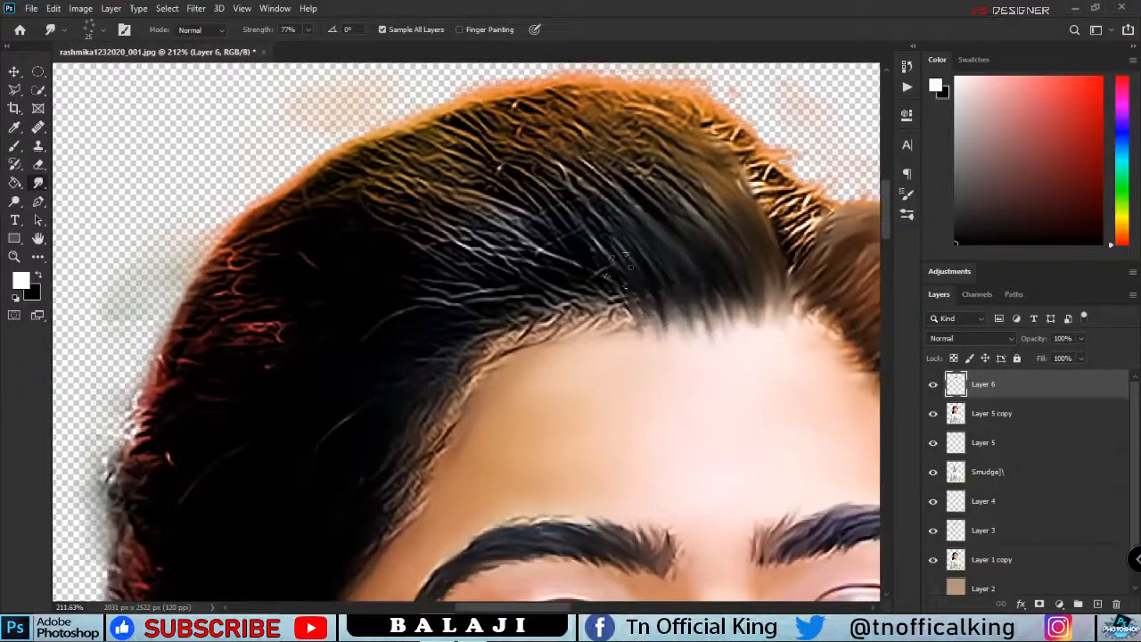
pyautogui.moveTo(579, 230); pyautogui.dragTo(635, 319)
pyautogui.moveTo(477, 230); pyautogui.dragTo(570, 268)
pyautogui.moveTo(417, 251); pyautogui.dragTo(599, 313)
pyautogui.moveTo(421, 295); pyautogui.dragTo(584, 320)
pyautogui.moveTo(432, 191); pyautogui.dragTo(580, 272)
pyautogui.moveTo(438, 147); pyautogui.dragTo(566, 236)
pyautogui.moveTo(387, 143); pyautogui.dragTo(534, 227)
pyautogui.moveTo(401, 183); pyautogui.dragTo(562, 272)
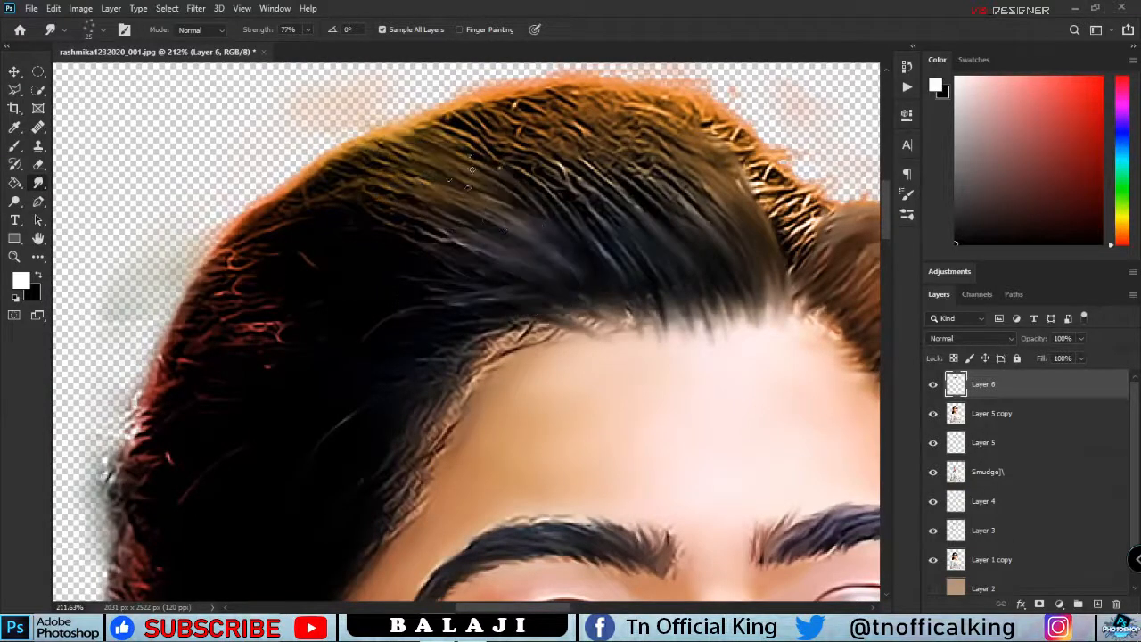
# - Smudge the golden-brown hair on the crown diagonally down into the dark front hair
pyautogui.moveTo(516, 132); pyautogui.dragTo(617, 251)
pyautogui.moveTo(538, 159); pyautogui.dragTo(638, 226)
pyautogui.moveTo(433, 109); pyautogui.dragTo(545, 180)
pyautogui.moveTo(546, 89)
pyautogui.mouseDown()
pyautogui.moveTo(649, 201)
pyautogui.moveTo(679, 201)
pyautogui.mouseUp()
pyautogui.moveTo(491, 96); pyautogui.dragTo(637, 194)
pyautogui.moveTo(596, 91); pyautogui.dragTo(710, 200)
pyautogui.moveTo(659, 112); pyautogui.dragTo(761, 226)
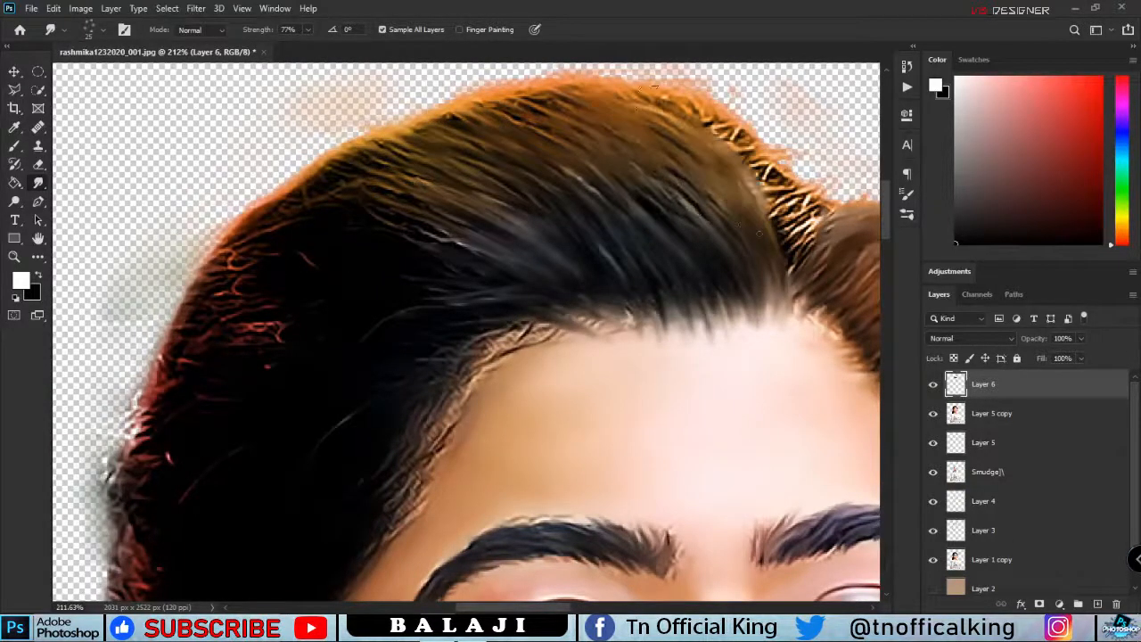
pyautogui.moveTo(655, 92); pyautogui.dragTo(738, 244)
# - Smooth the remaining hair texture at the front of the crown and where it meets the brown wave
pyautogui.moveTo(777, 242)
pyautogui.mouseDown()
pyautogui.moveTo(842, 201)
pyautogui.moveTo(681, 281)
pyautogui.mouseUp()
pyautogui.moveTo(633, 224); pyautogui.dragTo(704, 269)
pyautogui.moveTo(613, 207); pyautogui.dragTo(704, 258)
pyautogui.moveTo(592, 185); pyautogui.dragTo(729, 241)
pyautogui.moveTo(658, 236); pyautogui.dragTo(733, 271)
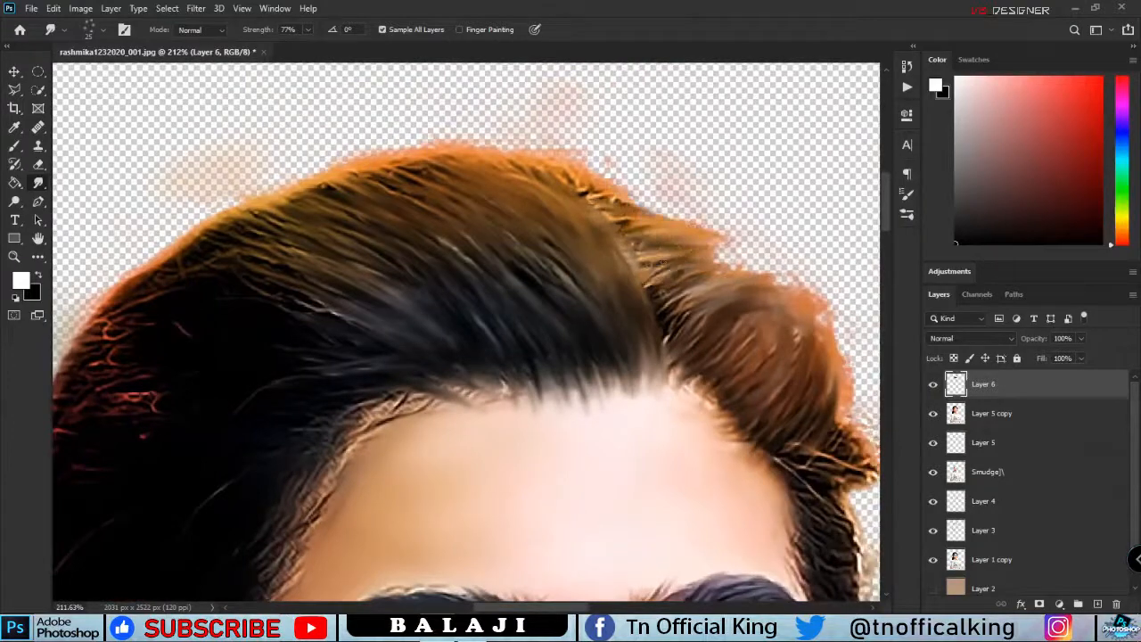
pyautogui.moveTo(655, 266); pyautogui.dragTo(730, 258)
pyautogui.moveTo(704, 279); pyautogui.dragTo(777, 253)
# - Smudge the pointed tip of the brown wave outward at the temple away from the earring
pyautogui.scroll(-8, 519, 100)
pyautogui.scroll(14, 590, 175)
pyautogui.moveTo(464, 210); pyautogui.dragTo(731, 258)
pyautogui.moveTo(534, 236); pyautogui.dragTo(767, 290)
pyautogui.moveTo(579, 286); pyautogui.dragTo(784, 328)
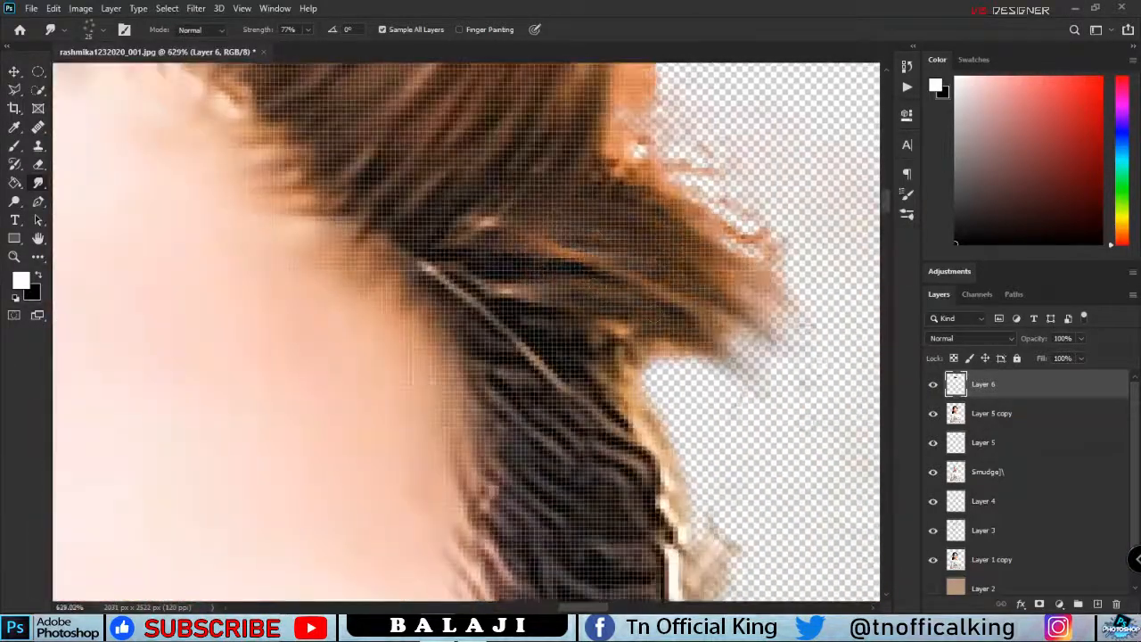
pyautogui.moveTo(640, 267); pyautogui.dragTo(652, 62)
# - Smudge the dark side hair beside the eyebrow away from the earring into smooth strands
pyautogui.moveTo(551, 292); pyautogui.dragTo(715, 326)
pyautogui.moveTo(624, 268); pyautogui.dragTo(730, 348)
pyautogui.moveTo(662, 405); pyautogui.dragTo(572, 265)
pyautogui.moveTo(719, 268); pyautogui.dragTo(758, 384)
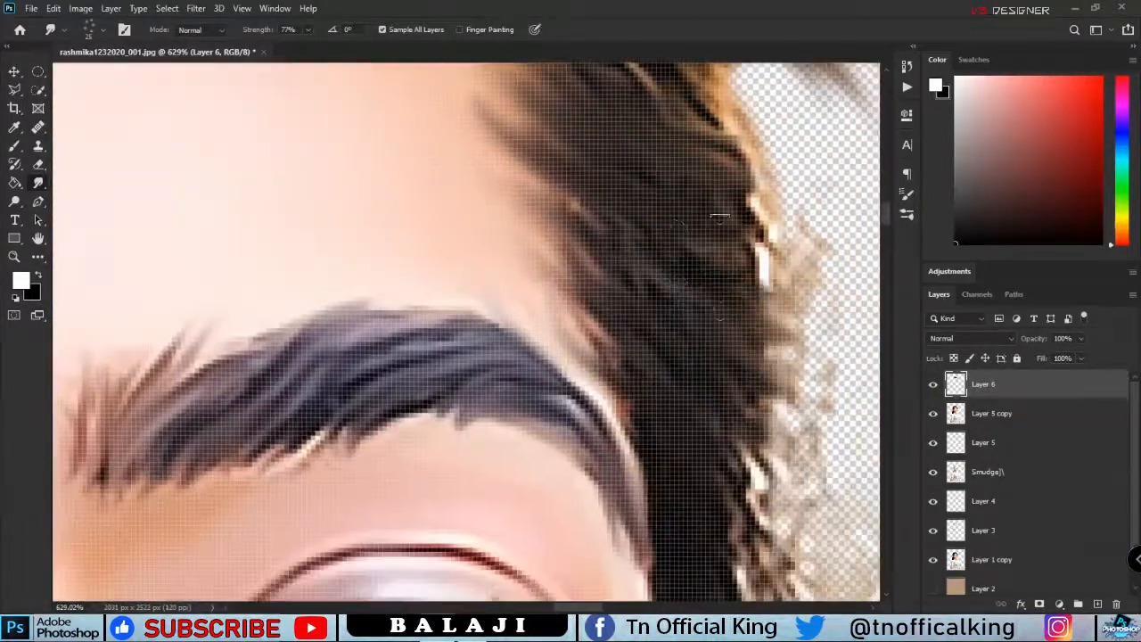
pyautogui.moveTo(713, 428); pyautogui.dragTo(779, 191)
pyautogui.moveTo(806, 285)
pyautogui.mouseDown()
pyautogui.moveTo(820, 446)
pyautogui.moveTo(699, 161)
pyautogui.mouseUp()
pyautogui.moveTo(700, 188); pyautogui.dragTo(776, 472)
# - Set the smudge Strength to 99% and pull thin loose strands down past the cheek on the side away from the earring
pyautogui.scroll(-12, 730, 267)
pyautogui.scroll(8, 738, 230)
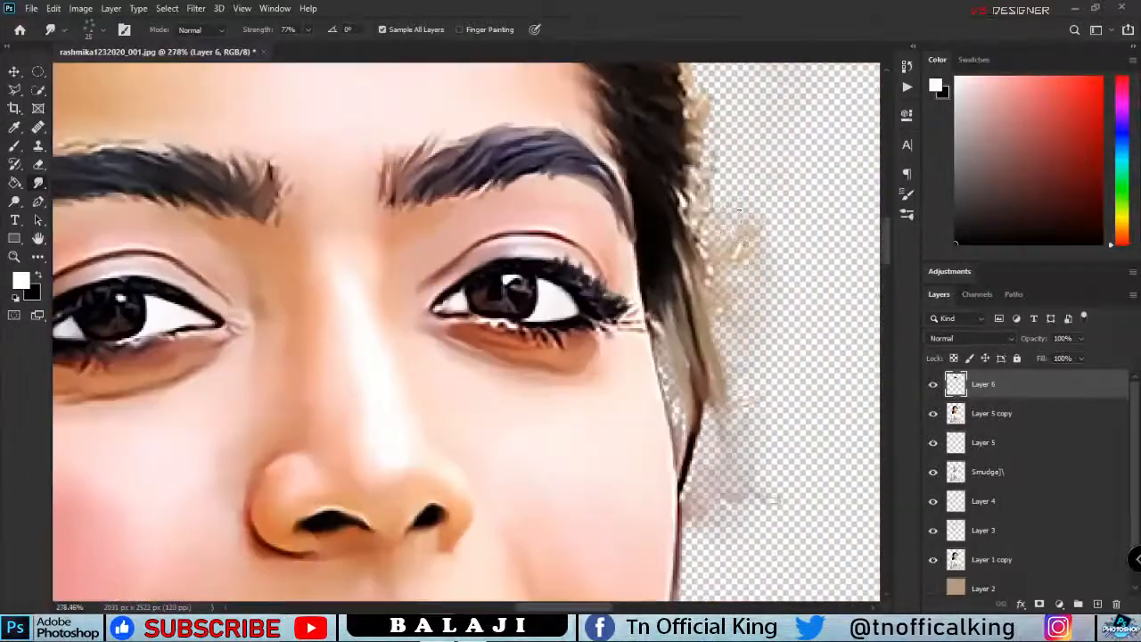
pyautogui.press('9')
pyautogui.press('9')
pyautogui.moveTo(643, 254)
pyautogui.mouseDown()
pyautogui.moveTo(696, 413)
pyautogui.moveTo(704, 508)
pyautogui.mouseUp()
pyautogui.moveTo(665, 278); pyautogui.dragTo(726, 584)
pyautogui.moveTo(676, 234); pyautogui.dragTo(693, 557)
pyautogui.moveTo(673, 287); pyautogui.dragTo(716, 599)
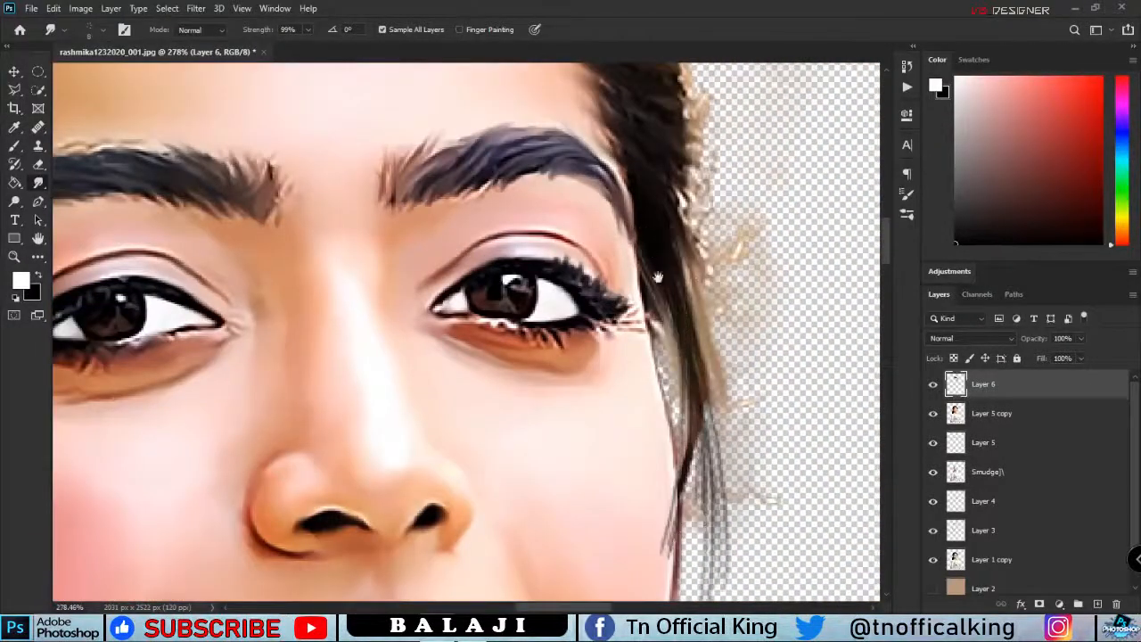
pyautogui.moveTo(678, 156); pyautogui.dragTo(622, 330)
pyautogui.moveTo(626, 343); pyautogui.dragTo(720, 595)
pyautogui.hotkey('ctrl', 'z')
pyautogui.hotkey('ctrl', 'z')
# - Pull short wispy strands outward from the dark side hair next to the eyebrow away from the earring
pyautogui.moveTo(622, 358); pyautogui.dragTo(658, 454)
pyautogui.moveTo(627, 354); pyautogui.dragTo(654, 449)
pyautogui.moveTo(634, 287); pyautogui.dragTo(674, 389)
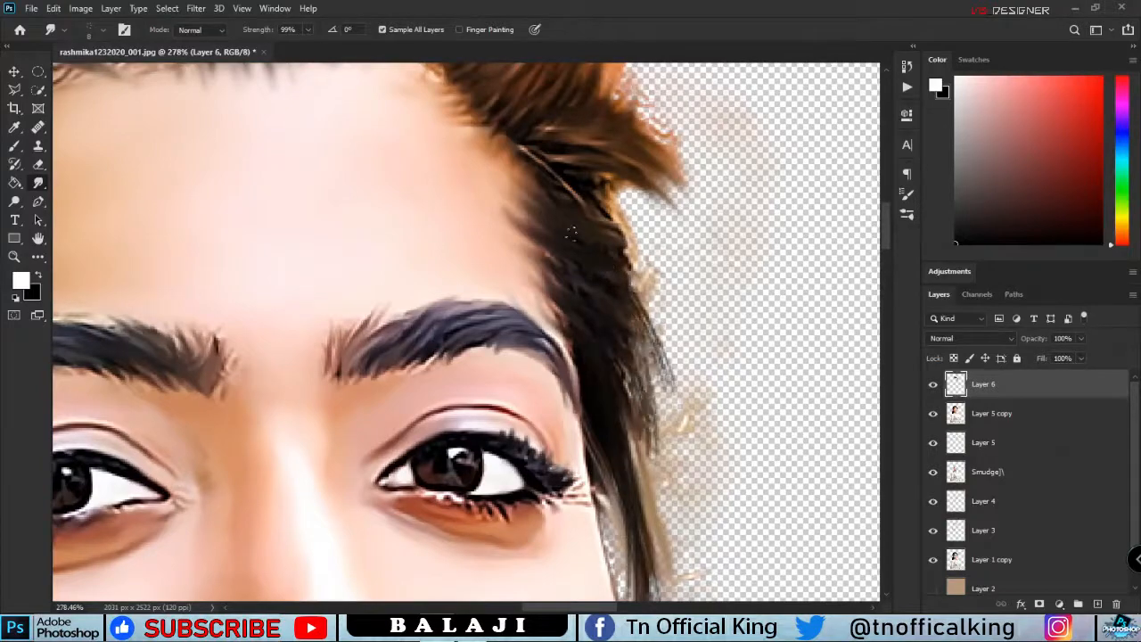
pyautogui.moveTo(571, 231); pyautogui.dragTo(646, 308)
pyautogui.scroll(-9, 628, 233)
pyautogui.scroll(4, 509, 209)
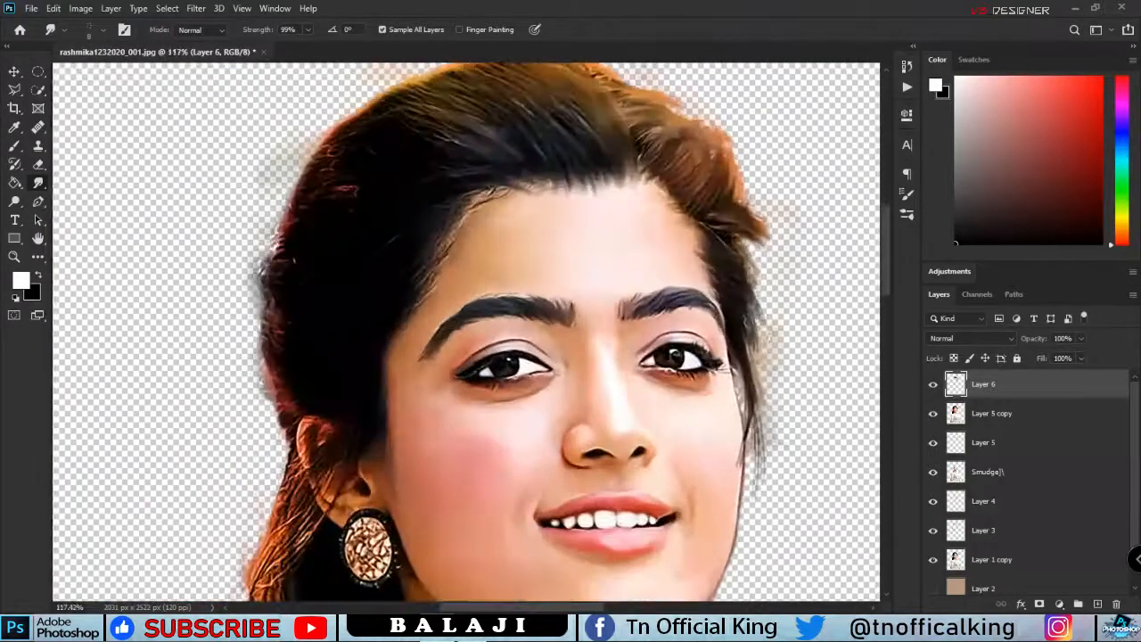
# - Enlarge the smudge brush to 10 px and smudge reddish strands across the upper hair on the earring side
pyautogui.moveTo(509, 182); pyautogui.dragTo(552, 324)
pyautogui.press(']')
pyautogui.press(']')
pyautogui.press(']')
pyautogui.press(']')
pyautogui.press(']')
pyautogui.press(']')
pyautogui.scroll(5, 477, 314)
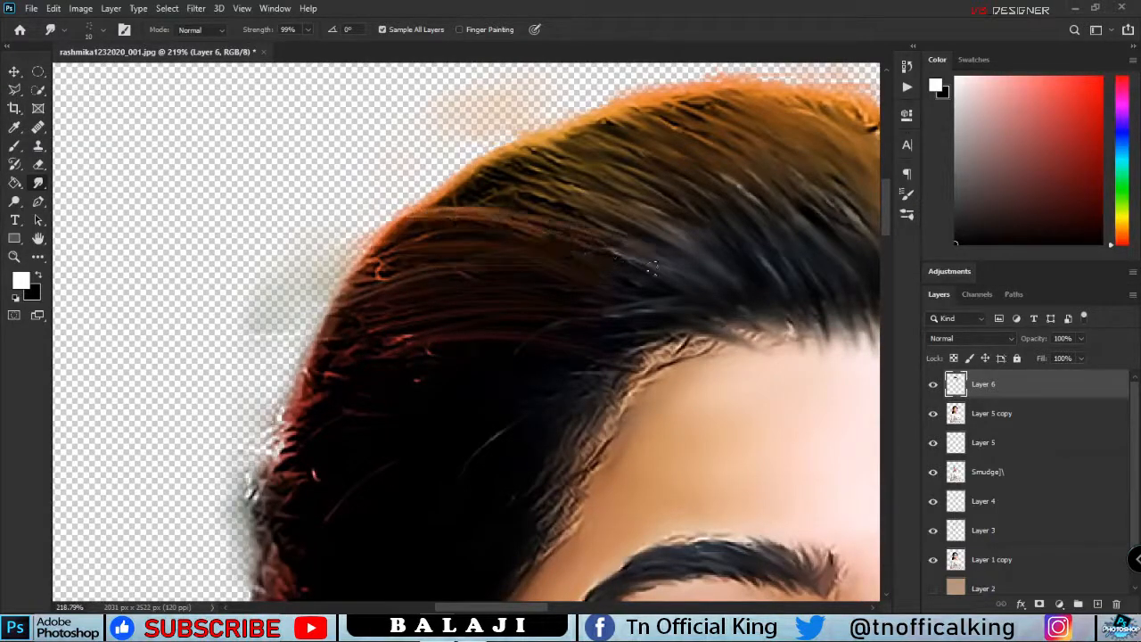
pyautogui.scroll(3, 412, 227)
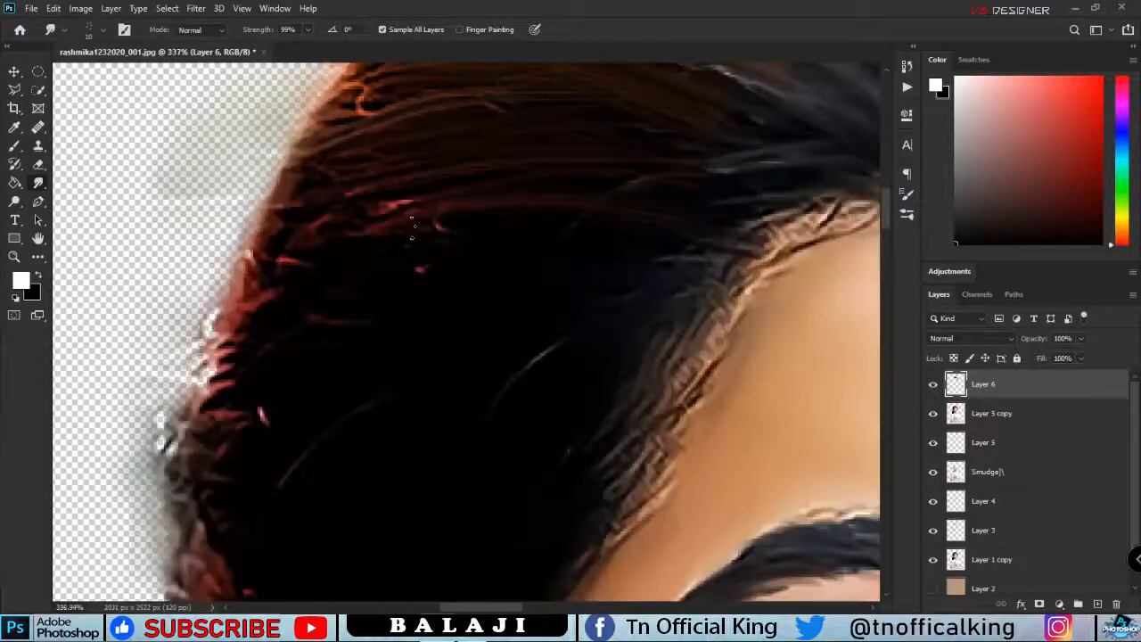
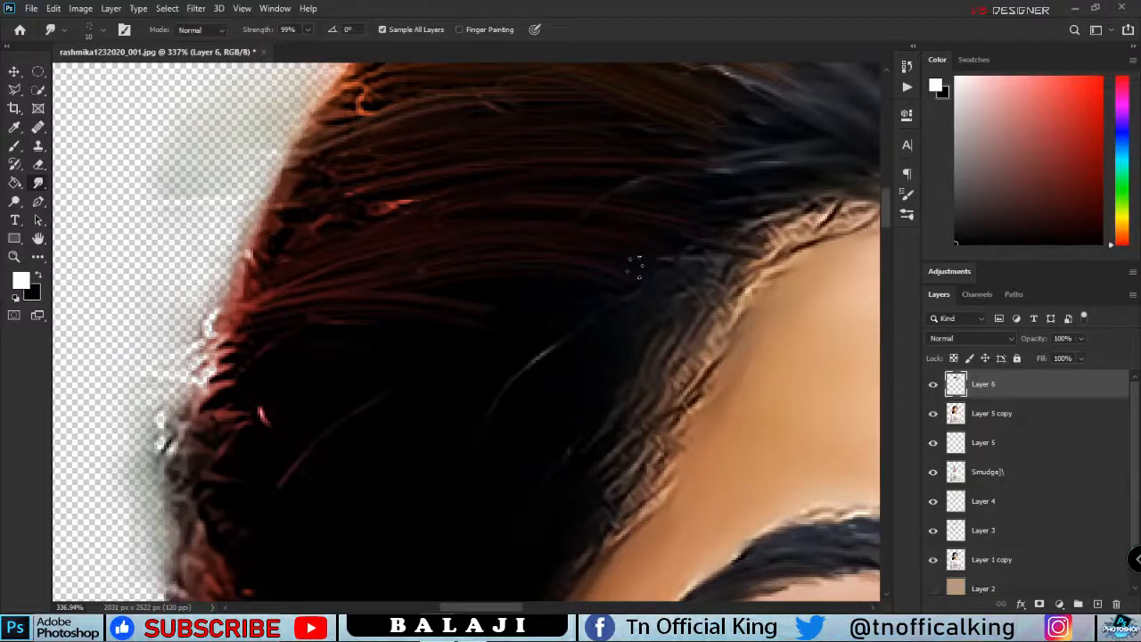
# - Smudge reddish strands from the outer edge of the earring-side hair inward toward the forehead hairline
pyautogui.moveTo(634, 267); pyautogui.dragTo(700, 108)
pyautogui.moveTo(305, 258); pyautogui.dragTo(574, 223)
pyautogui.moveTo(298, 251)
pyautogui.mouseDown()
pyautogui.moveTo(585, 198)
pyautogui.moveTo(495, 209)
pyautogui.mouseUp()
pyautogui.moveTo(272, 248); pyautogui.dragTo(547, 186)
pyautogui.moveTo(281, 221); pyautogui.dragTo(690, 162)
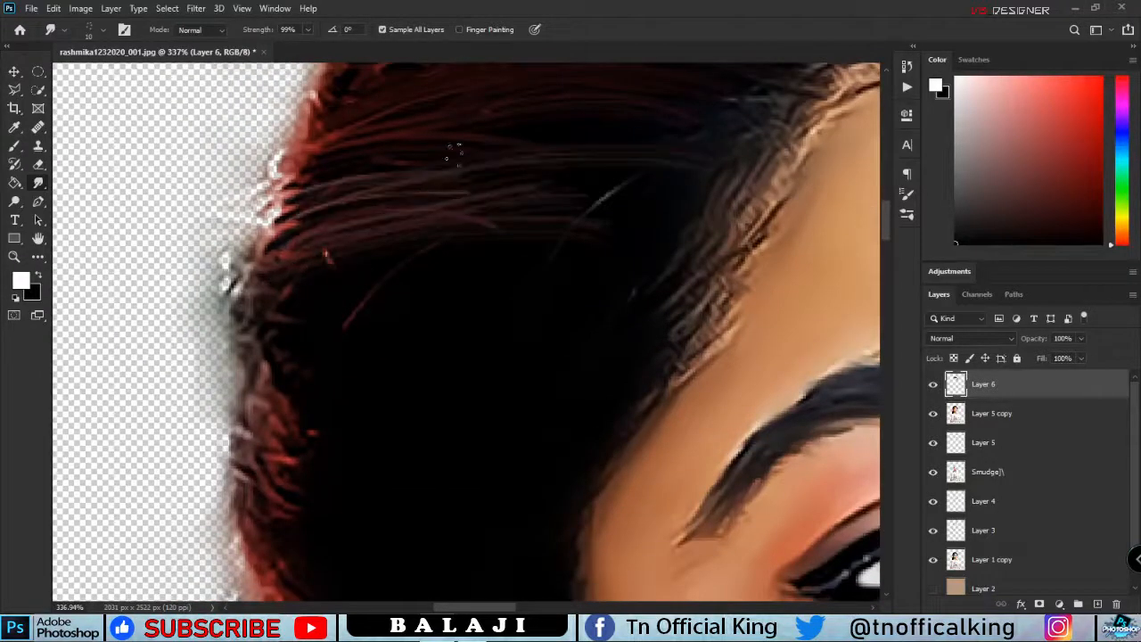
pyautogui.moveTo(455, 155); pyautogui.dragTo(634, 137)
pyautogui.moveTo(465, 201)
pyautogui.mouseDown()
pyautogui.moveTo(684, 216)
pyautogui.moveTo(725, 172)
pyautogui.mouseUp()
# - Smudge the lower earring-side hair from its outer edge into strands curving up toward the temple
pyautogui.moveTo(310, 339); pyautogui.dragTo(571, 259)
pyautogui.moveTo(314, 369); pyautogui.dragTo(589, 262)
pyautogui.moveTo(298, 294); pyautogui.dragTo(452, 282)
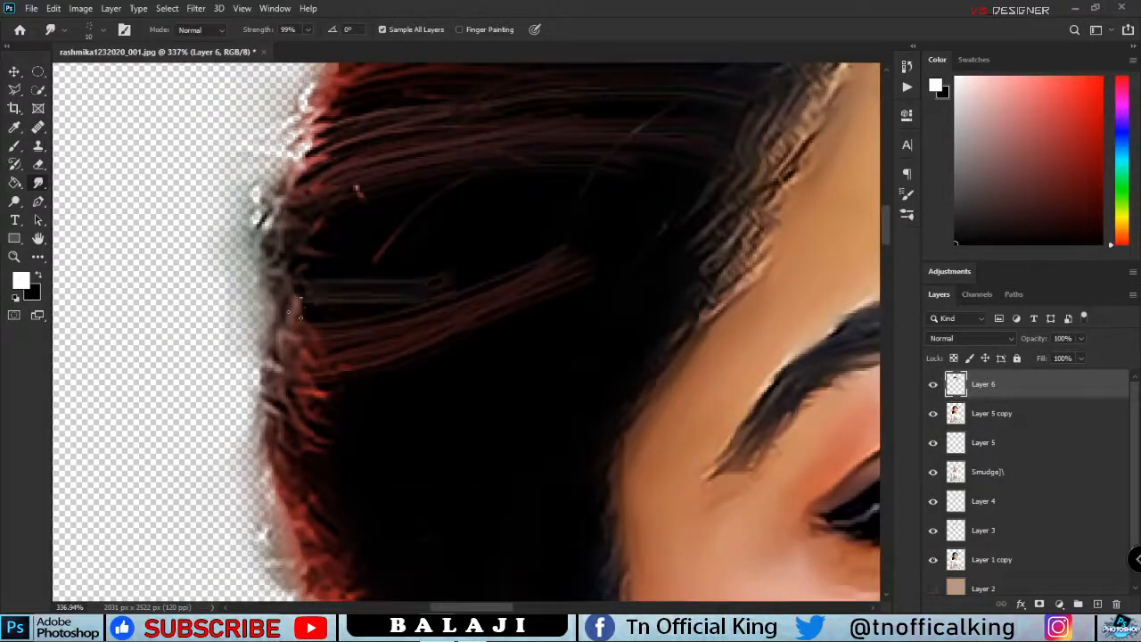
pyautogui.moveTo(294, 321); pyautogui.dragTo(561, 213)
pyautogui.moveTo(289, 267); pyautogui.dragTo(526, 196)
pyautogui.moveTo(290, 236); pyautogui.dragTo(486, 187)
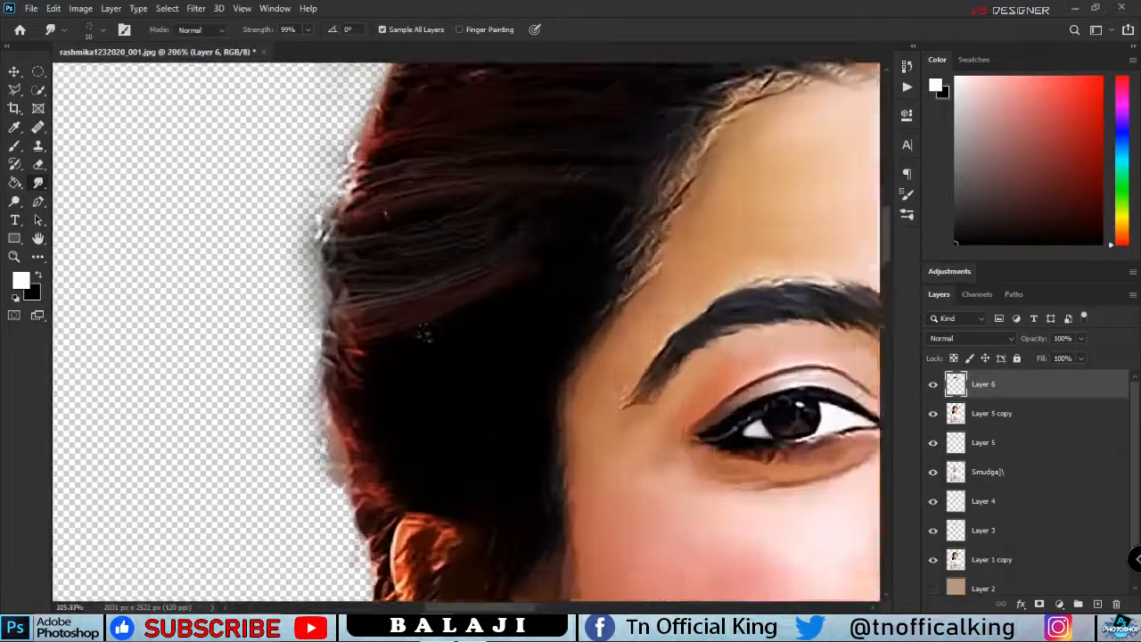
pyautogui.moveTo(321, 392)
pyautogui.mouseDown()
pyautogui.moveTo(535, 312)
pyautogui.moveTo(530, 294)
pyautogui.mouseUp()
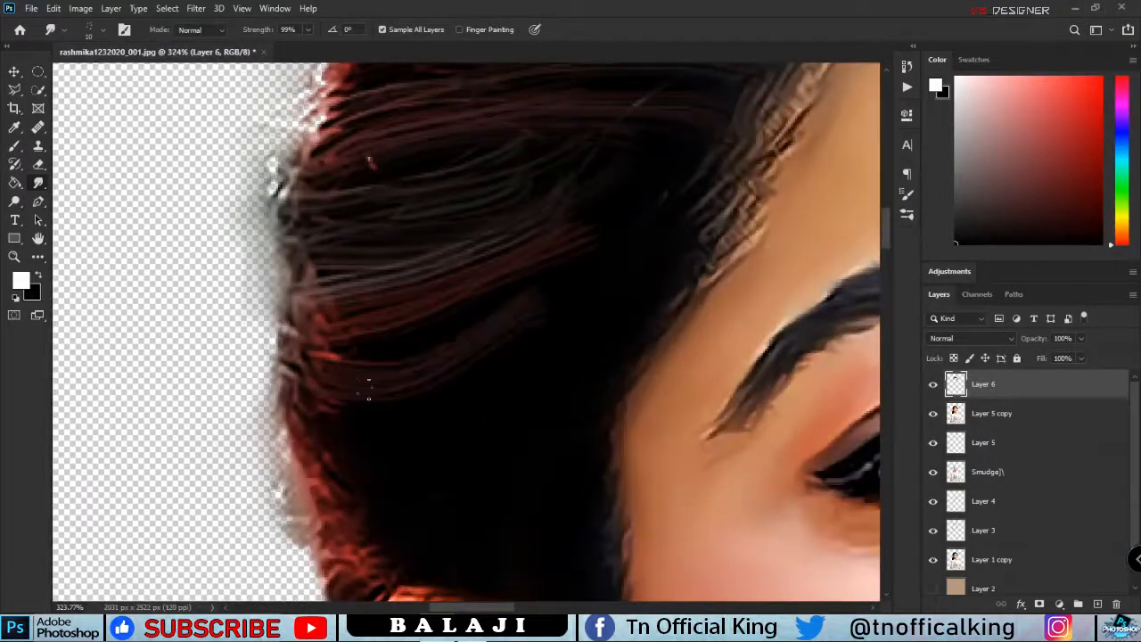
pyautogui.moveTo(368, 383)
pyautogui.mouseDown()
pyautogui.moveTo(584, 276)
pyautogui.moveTo(666, 198)
pyautogui.mouseUp()
# - Smudge the hair along the forehead and temple hairline on the earring side into the dark hair
pyautogui.moveTo(556, 211); pyautogui.dragTo(614, 420)
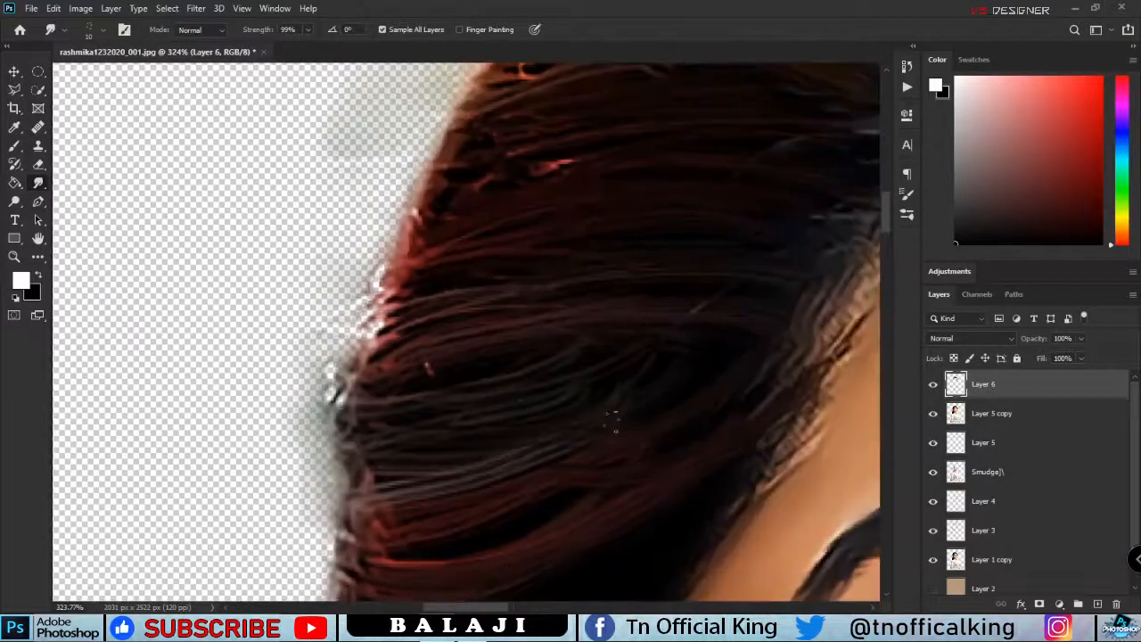
pyautogui.moveTo(849, 292)
pyautogui.mouseDown()
pyautogui.moveTo(795, 351)
pyautogui.moveTo(586, 376)
pyautogui.mouseUp()
pyautogui.moveTo(784, 230); pyautogui.dragTo(631, 300)
pyautogui.moveTo(682, 269); pyautogui.dragTo(729, 183)
pyautogui.moveTo(674, 230)
pyautogui.mouseDown()
pyautogui.moveTo(593, 359)
pyautogui.moveTo(705, 204)
pyautogui.mouseUp()
pyautogui.moveTo(659, 330)
pyautogui.mouseDown()
pyautogui.moveTo(747, 239)
pyautogui.moveTo(788, 117)
pyautogui.mouseUp()
pyautogui.moveTo(763, 198); pyautogui.dragTo(813, 68)
pyautogui.moveTo(656, 295); pyautogui.dragTo(818, 102)
# - Smudge curved reddish strands across the dark hair just above the ear with the earring
pyautogui.moveTo(454, 234); pyautogui.dragTo(735, 173)
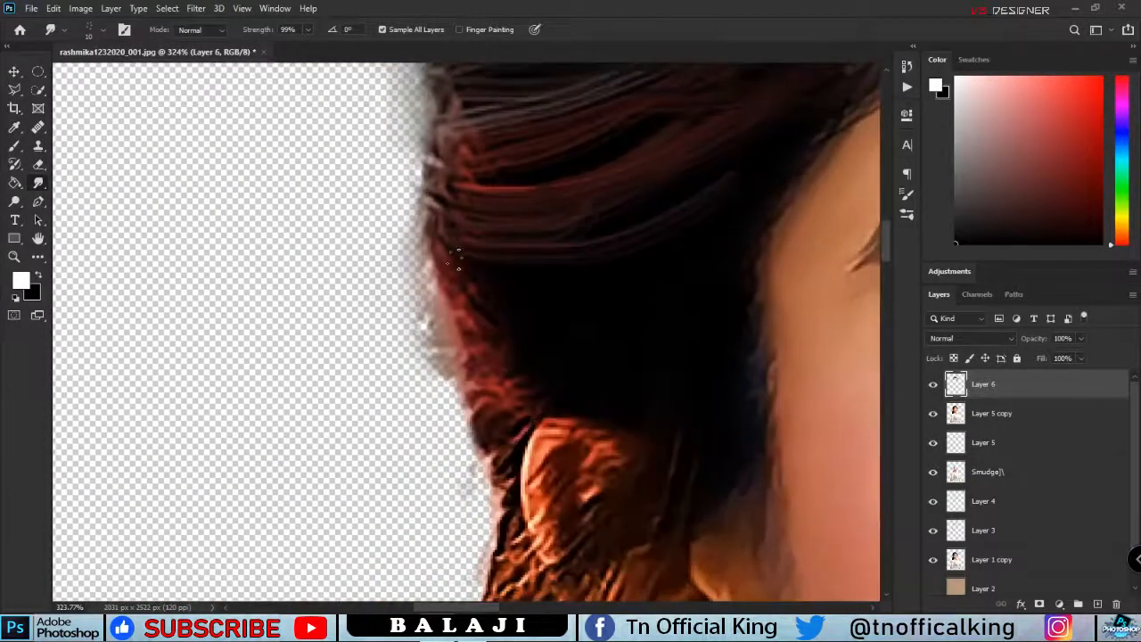
pyautogui.moveTo(458, 262); pyautogui.dragTo(709, 228)
pyautogui.moveTo(553, 273); pyautogui.dragTo(766, 148)
pyautogui.moveTo(483, 336); pyautogui.dragTo(527, 206)
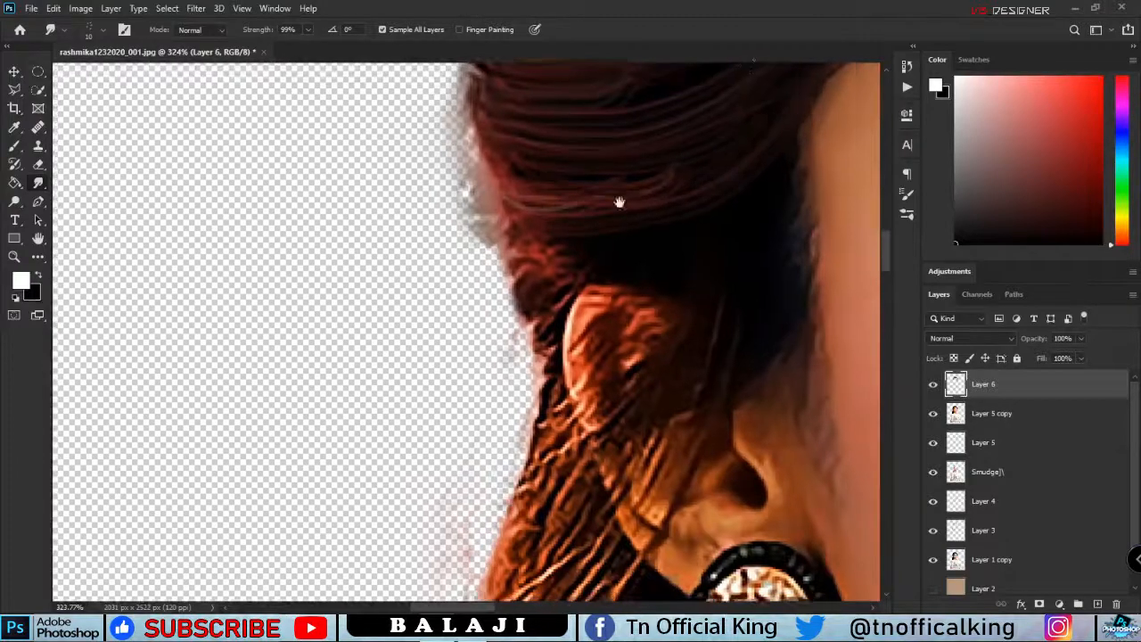
pyautogui.moveTo(756, 165); pyautogui.dragTo(703, 67)
pyautogui.moveTo(508, 160); pyautogui.dragTo(730, 86)
pyautogui.scroll(-10, 648, 96)
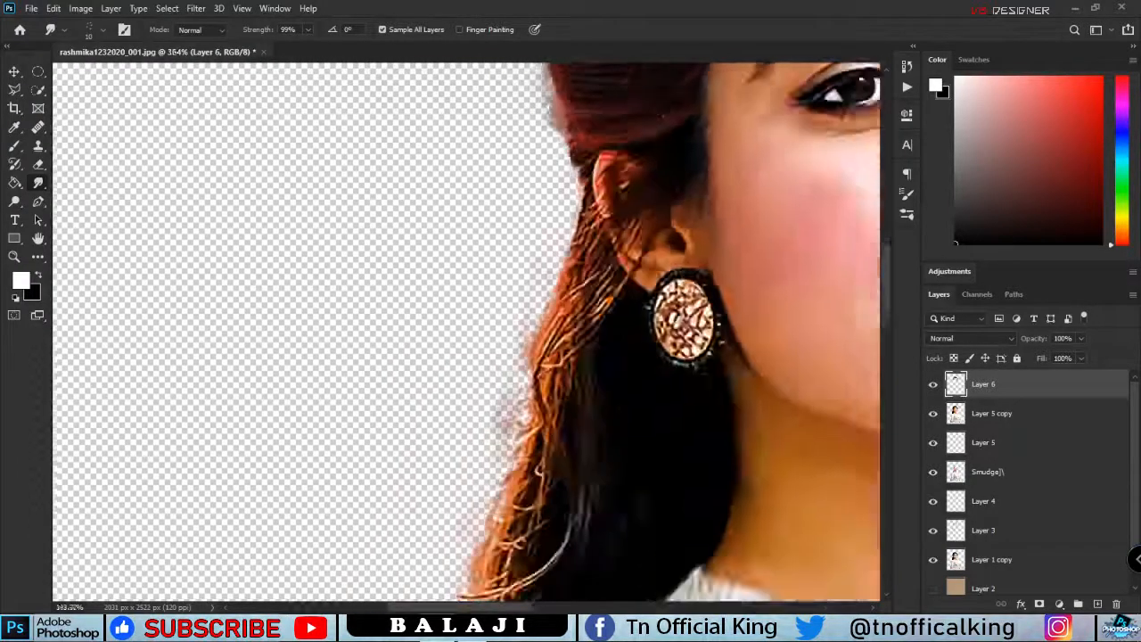
pyautogui.scroll(8, 388, 153)
pyautogui.scroll(-4, 401, 98)
pyautogui.scroll(4, 334, 107)
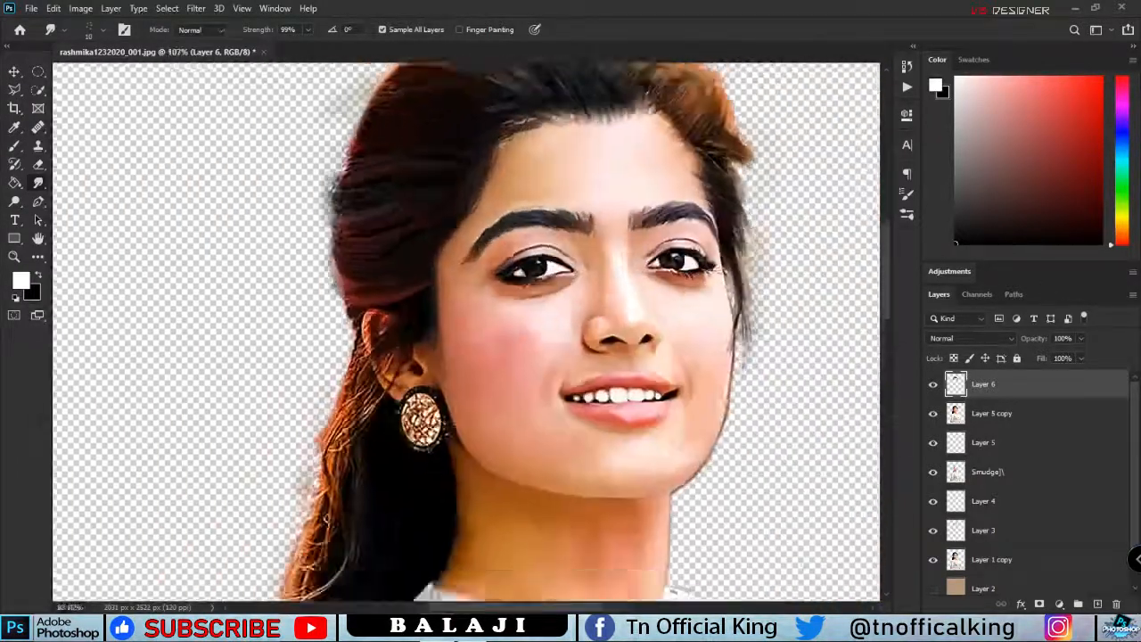
# - Duplicate Layer 6 and raise the copy's Saturation to +50 with Hue/Saturation
pyautogui.scroll(-5, 538, 207)
pyautogui.hotkey('ctrl', 'u')
pyautogui.moveTo(833, 217); pyautogui.dragTo(869, 218)
pyautogui.press('Return')
pyautogui.hotkey('ctrl', 'j')
pyautogui.hotkey('ctrl', 'u')
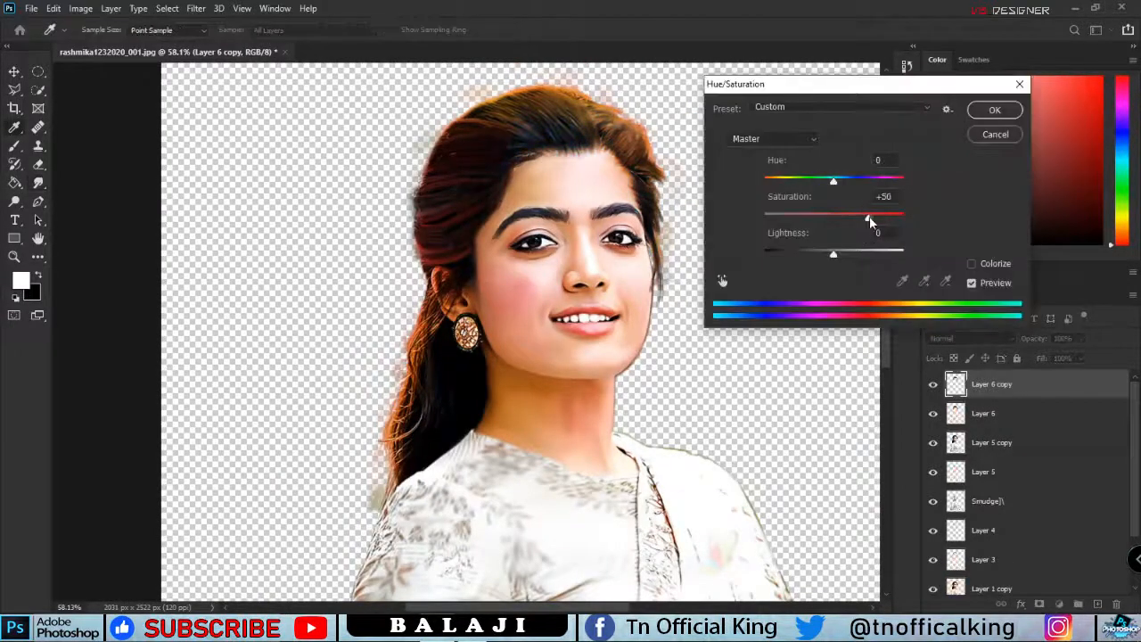
pyautogui.press('Return')
# - Touch up the saturated hair copy near the forehead hairline with the Eraser and merge it with Layer 6
pyautogui.press('e')
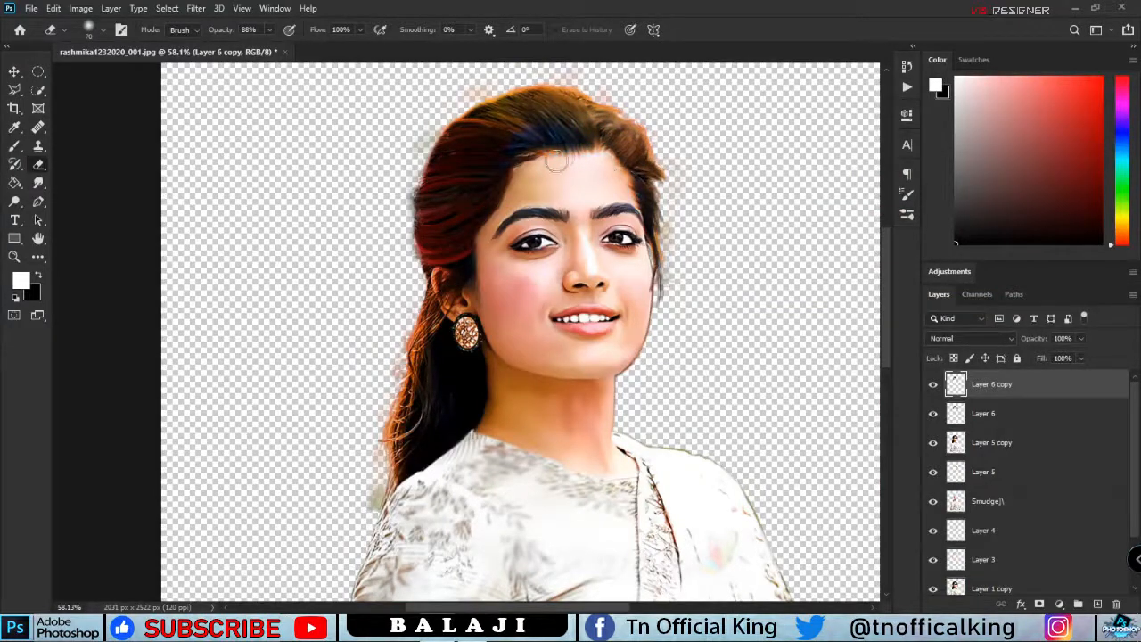
pyautogui.scroll(-5, 555, 161)
pyautogui.scroll(6, 636, 144)
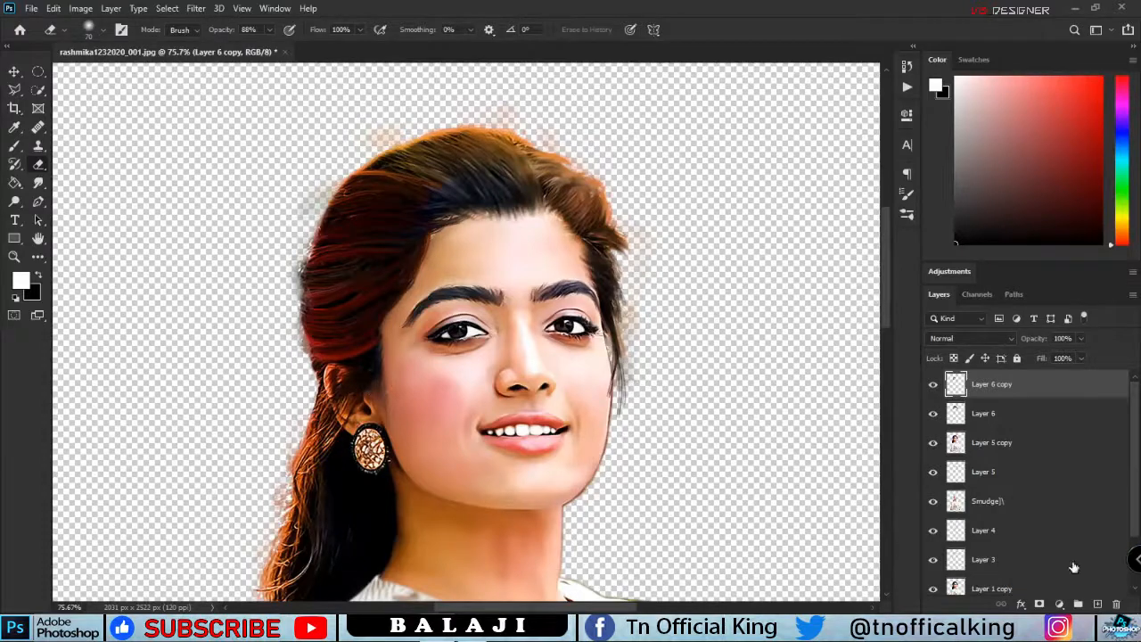
pyautogui.keyDown('shift'); pyautogui.click(1005, 404); pyautogui.keyUp('shift')
pyautogui.rightClick(1009, 393)
pyautogui.click(970, 432)
# - Smudge brown strands down from the temple across the ear into the hair behind the earring
pyautogui.click(38, 182)
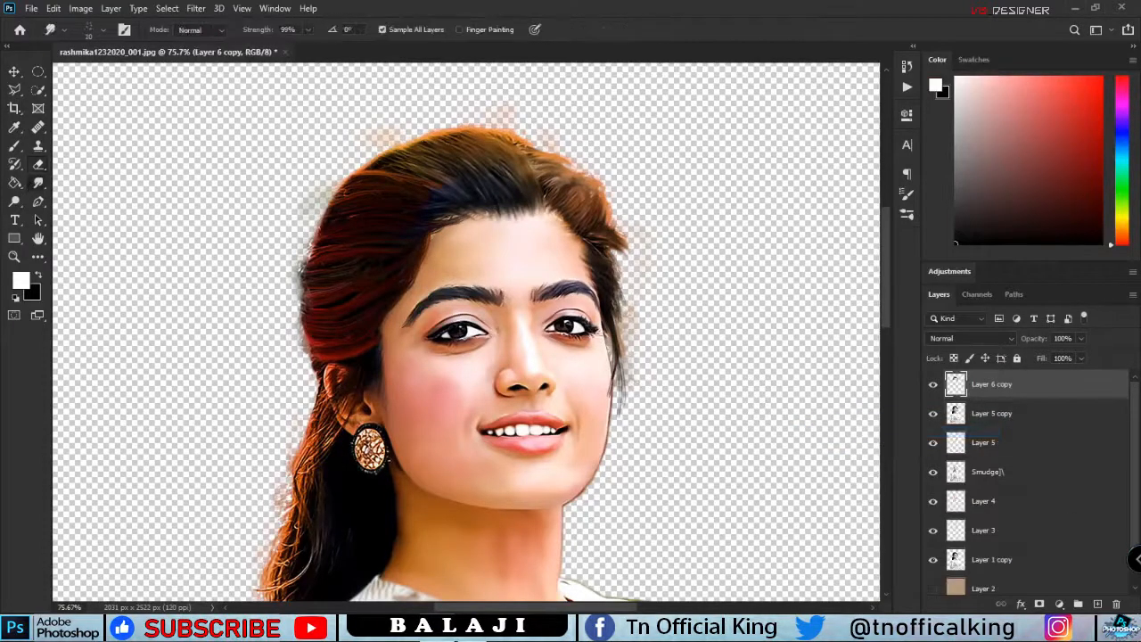
pyautogui.scroll(6, 347, 276)
pyautogui.moveTo(348, 499)
pyautogui.mouseDown()
pyautogui.moveTo(502, 208)
pyautogui.moveTo(543, 67)
pyautogui.mouseUp()
pyautogui.moveTo(581, 147)
pyautogui.mouseDown()
pyautogui.moveTo(533, 330)
pyautogui.moveTo(392, 492)
pyautogui.mouseUp()
pyautogui.moveTo(570, 227); pyautogui.dragTo(418, 412)
pyautogui.moveTo(474, 324); pyautogui.dragTo(397, 435)
pyautogui.moveTo(470, 288); pyautogui.dragTo(441, 339)
pyautogui.moveTo(593, 161); pyautogui.dragTo(499, 367)
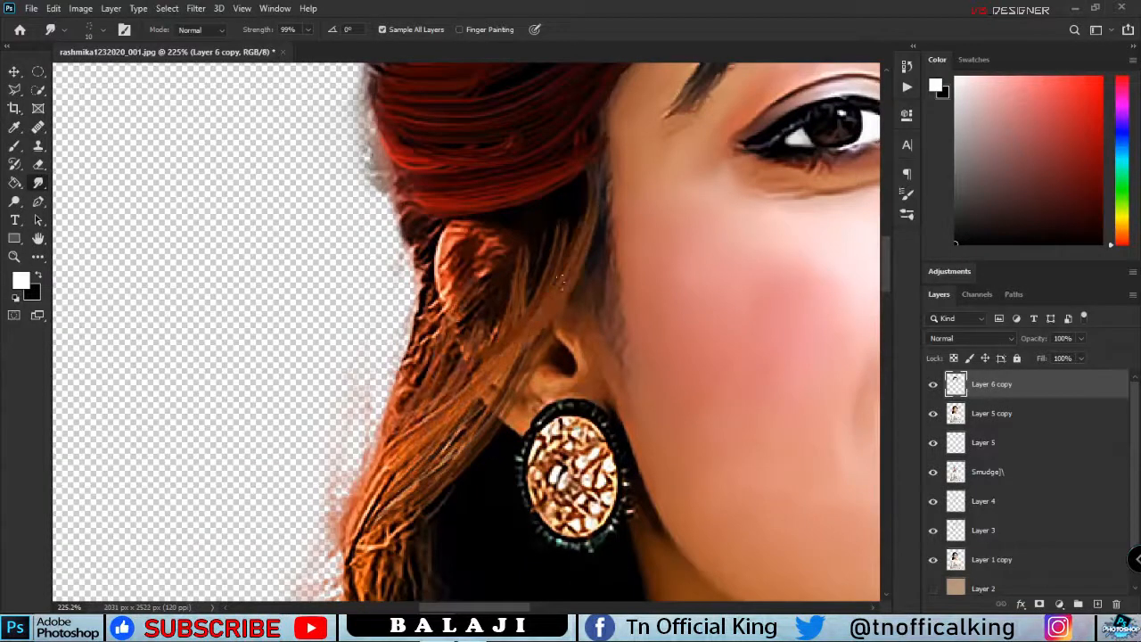
# - Smudge the orange-brown hair behind the ear and earring downward into long strands along its outer edge
pyautogui.moveTo(591, 252); pyautogui.dragTo(680, 214)
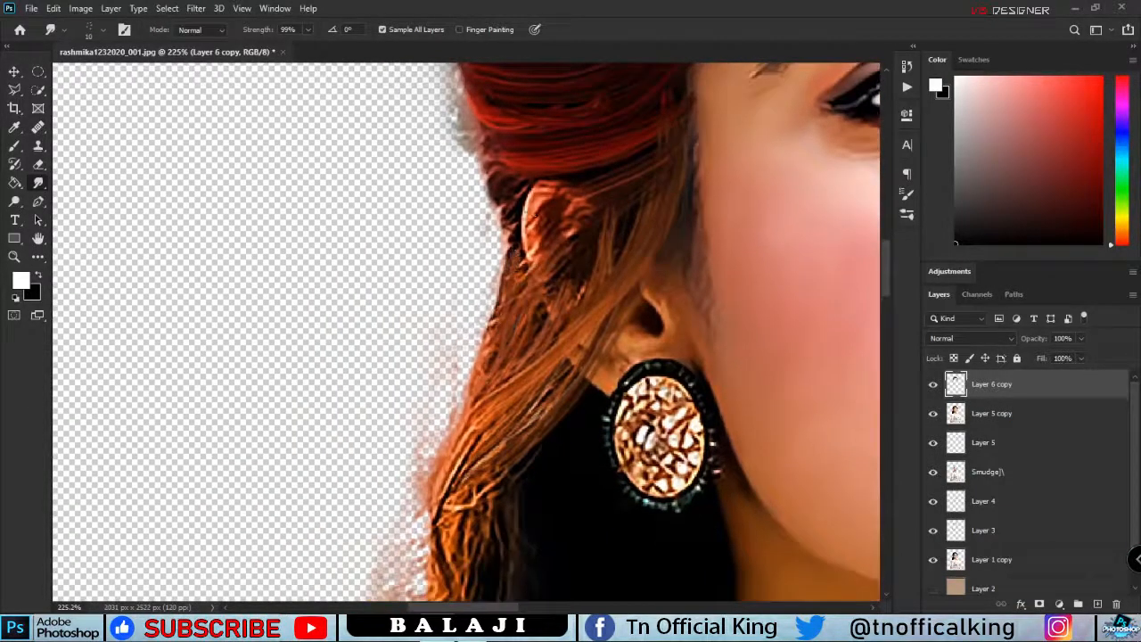
pyautogui.moveTo(536, 215); pyautogui.dragTo(458, 440)
pyautogui.moveTo(451, 401); pyautogui.dragTo(461, 228)
pyautogui.moveTo(556, 238)
pyautogui.mouseDown()
pyautogui.moveTo(449, 481)
pyautogui.moveTo(447, 522)
pyautogui.mouseUp()
pyautogui.moveTo(513, 289); pyautogui.dragTo(415, 525)
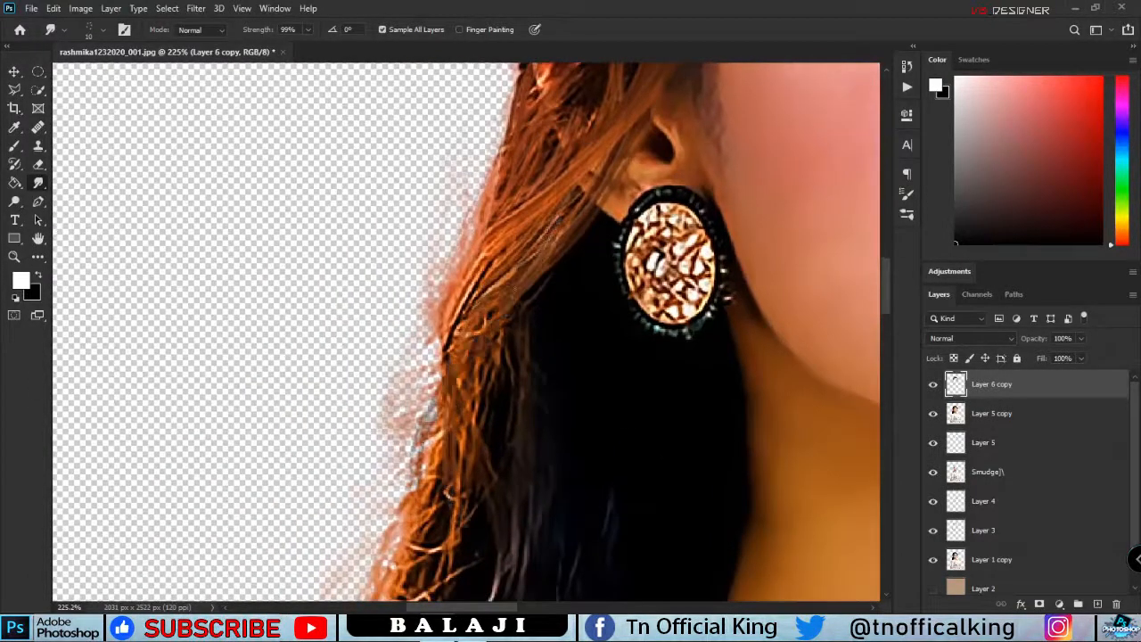
pyautogui.moveTo(533, 266); pyautogui.dragTo(440, 447)
pyautogui.moveTo(493, 265); pyautogui.dragTo(421, 412)
pyautogui.moveTo(479, 294); pyautogui.dragTo(419, 456)
pyautogui.moveTo(447, 340); pyautogui.dragTo(432, 487)
pyautogui.moveTo(615, 141); pyautogui.dragTo(551, 256)
# - Smudge the frizzy orange hair below the earring into long brown strands and blend a few into the dark hair
pyautogui.moveTo(531, 369); pyautogui.dragTo(490, 205)
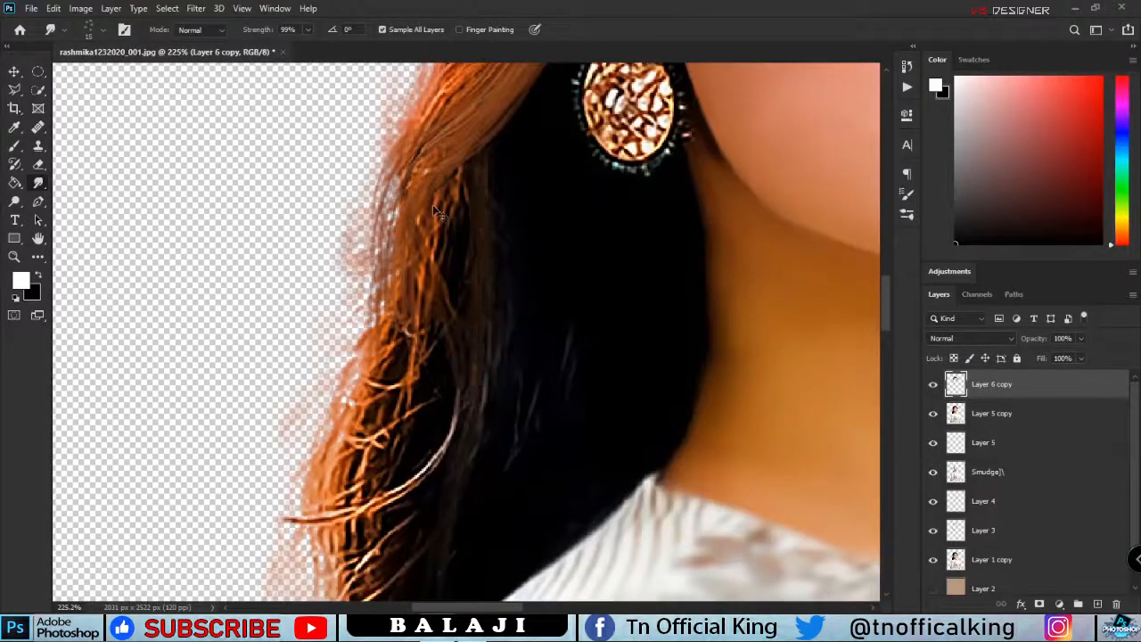
pyautogui.moveTo(467, 207); pyautogui.dragTo(401, 531)
pyautogui.moveTo(445, 208)
pyautogui.mouseDown()
pyautogui.moveTo(328, 596)
pyautogui.moveTo(406, 510)
pyautogui.mouseUp()
pyautogui.moveTo(439, 205); pyautogui.dragTo(417, 505)
pyautogui.moveTo(349, 549); pyautogui.dragTo(506, 260)
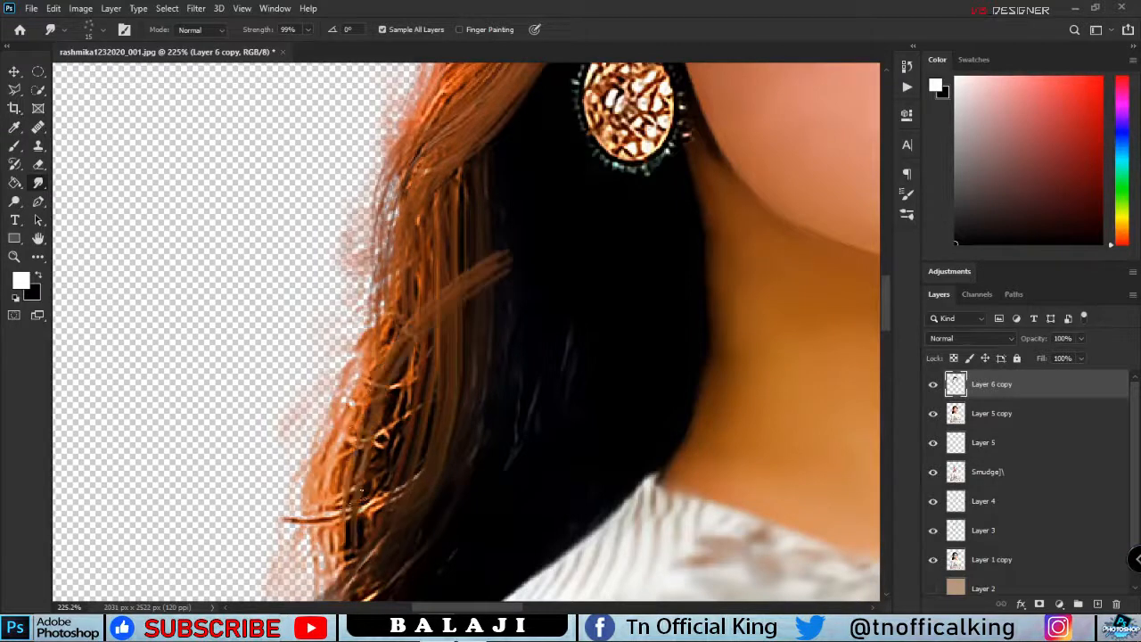
pyautogui.moveTo(344, 502); pyautogui.dragTo(457, 171)
pyautogui.moveTo(486, 267); pyautogui.dragTo(517, 182)
pyautogui.moveTo(474, 271)
pyautogui.mouseDown()
pyautogui.moveTo(540, 186)
pyautogui.moveTo(512, 166)
pyautogui.mouseUp()
# - Smudge the curly orange strands just above the shoulder downward, adjusting the smudge brush size
pyautogui.scroll(-5, 484, 283)
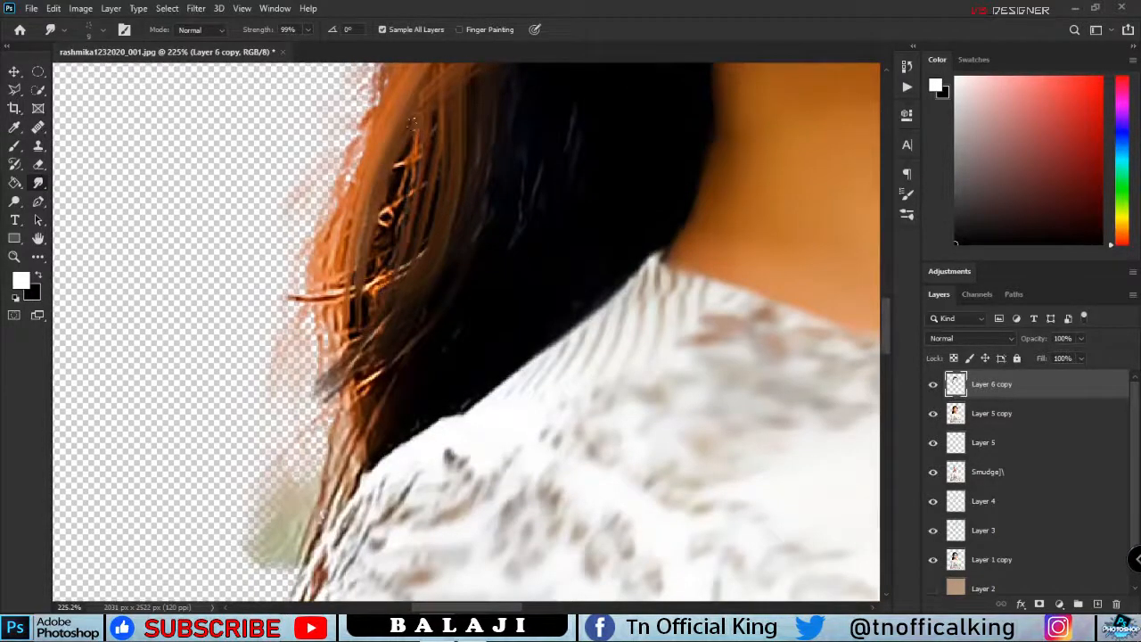
pyautogui.moveTo(411, 125); pyautogui.dragTo(334, 277)
pyautogui.moveTo(408, 159); pyautogui.dragTo(303, 398)
pyautogui.press(']')
pyautogui.moveTo(418, 130); pyautogui.dragTo(371, 356)
pyautogui.moveTo(424, 260); pyautogui.dragTo(398, 341)
pyautogui.scroll(-2, 383, 382)
pyautogui.moveTo(383, 382); pyautogui.dragTo(356, 571)
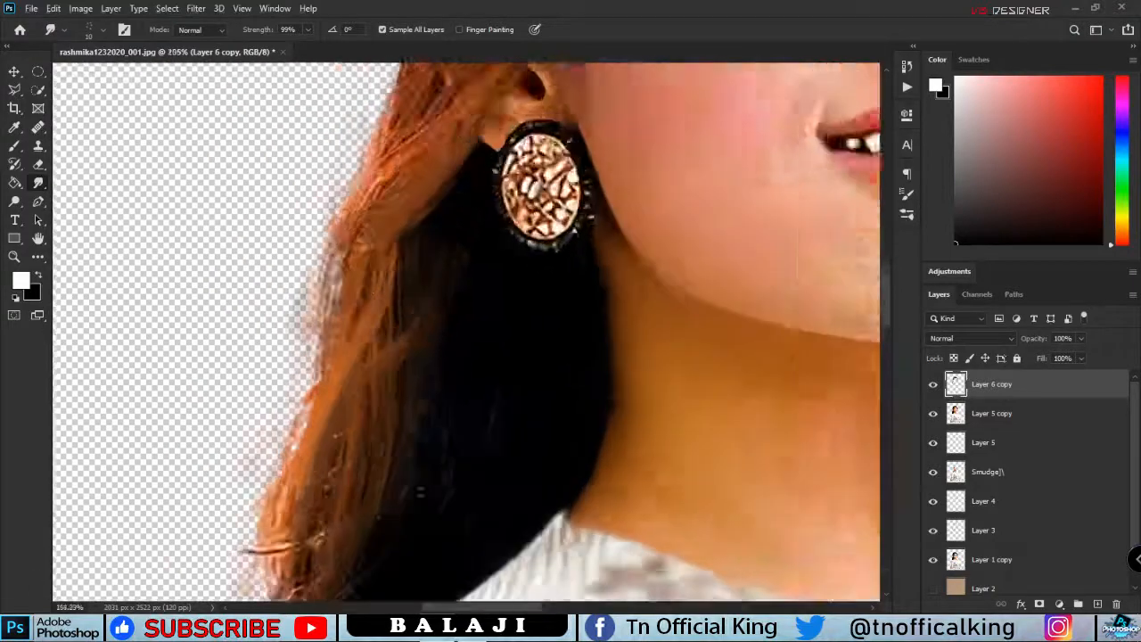
# - Smudge brown strands from the outer hair up into the dark hair beneath the earring
pyautogui.scroll(3, 427, 481)
pyautogui.moveTo(451, 435); pyautogui.dragTo(540, 272)
pyautogui.moveTo(447, 378); pyautogui.dragTo(533, 143)
pyautogui.moveTo(449, 335); pyautogui.dragTo(500, 139)
pyautogui.moveTo(445, 294); pyautogui.dragTo(481, 43)
pyautogui.moveTo(360, 294); pyautogui.dragTo(492, 64)
pyautogui.moveTo(353, 250); pyautogui.dragTo(438, 100)
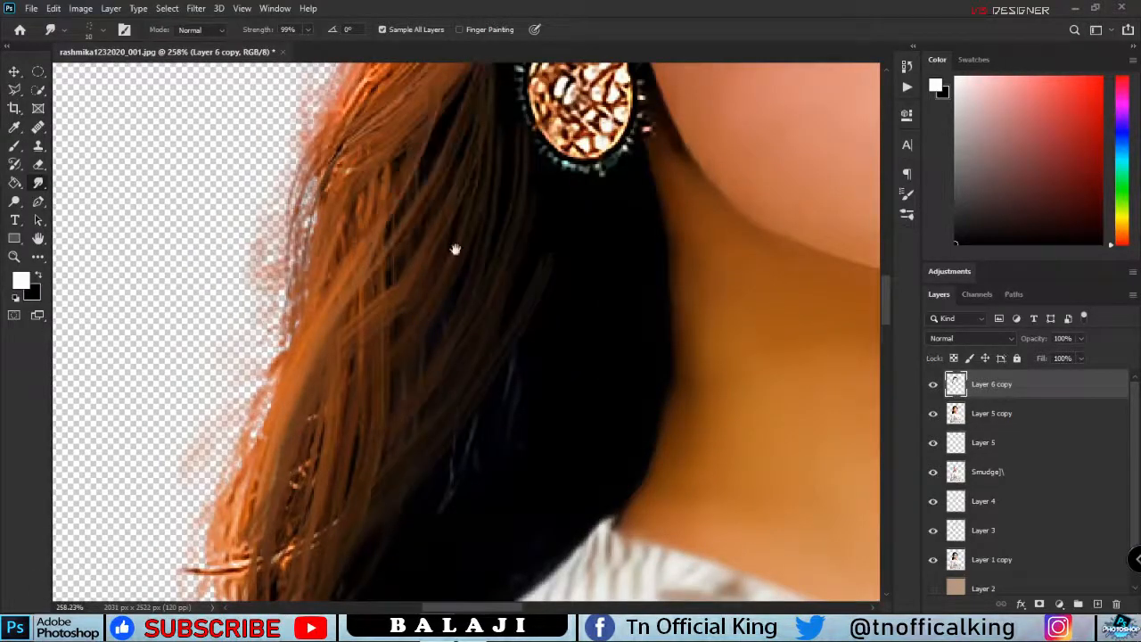
# - Smudge long brown strands diagonally upward across the dark hair between the earring and the blouse collar
pyautogui.moveTo(456, 250); pyautogui.dragTo(445, 109)
pyautogui.moveTo(400, 335); pyautogui.dragTo(628, 9)
pyautogui.moveTo(376, 455); pyautogui.dragTo(554, 133)
pyautogui.moveTo(334, 525); pyautogui.dragTo(442, 369)
# - Smudge brown strands from the lower hair along the blouse shoulder toward the neck, undoing one stray stroke
pyautogui.moveTo(427, 488); pyautogui.dragTo(489, 255)
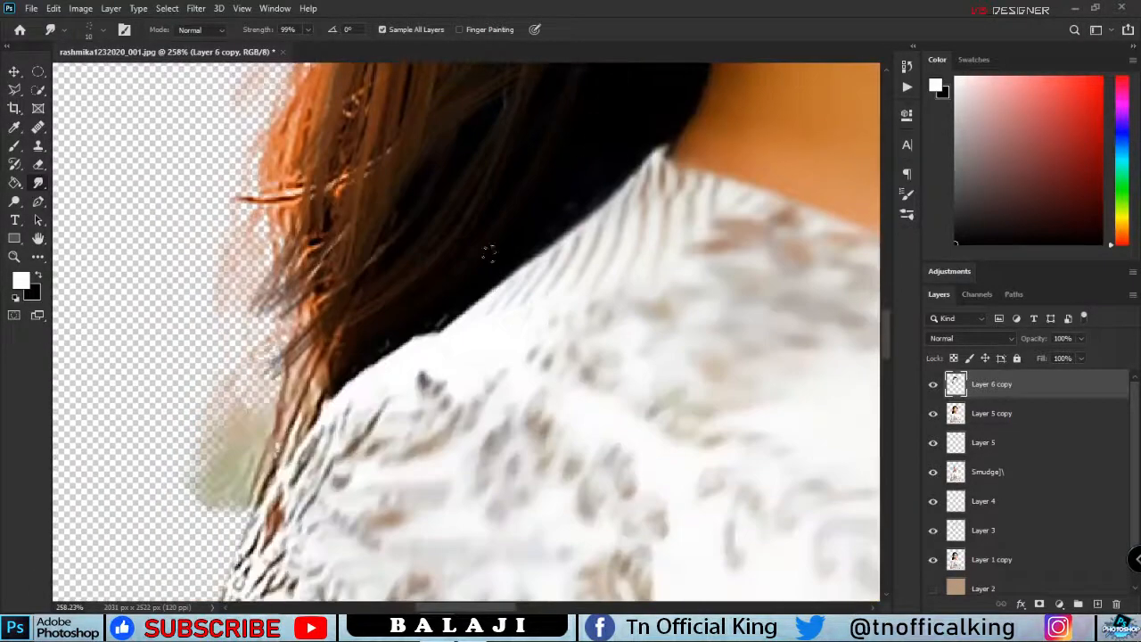
pyautogui.moveTo(337, 353); pyautogui.dragTo(551, 173)
pyautogui.moveTo(322, 382); pyautogui.dragTo(637, 204)
pyautogui.hotkey('ctrl', 'z')
pyautogui.moveTo(321, 351); pyautogui.dragTo(595, 77)
# - Smudge curved strands from the hair above the shoulder through the dark mass to the neck edge
pyautogui.moveTo(352, 323); pyautogui.dragTo(303, 441)
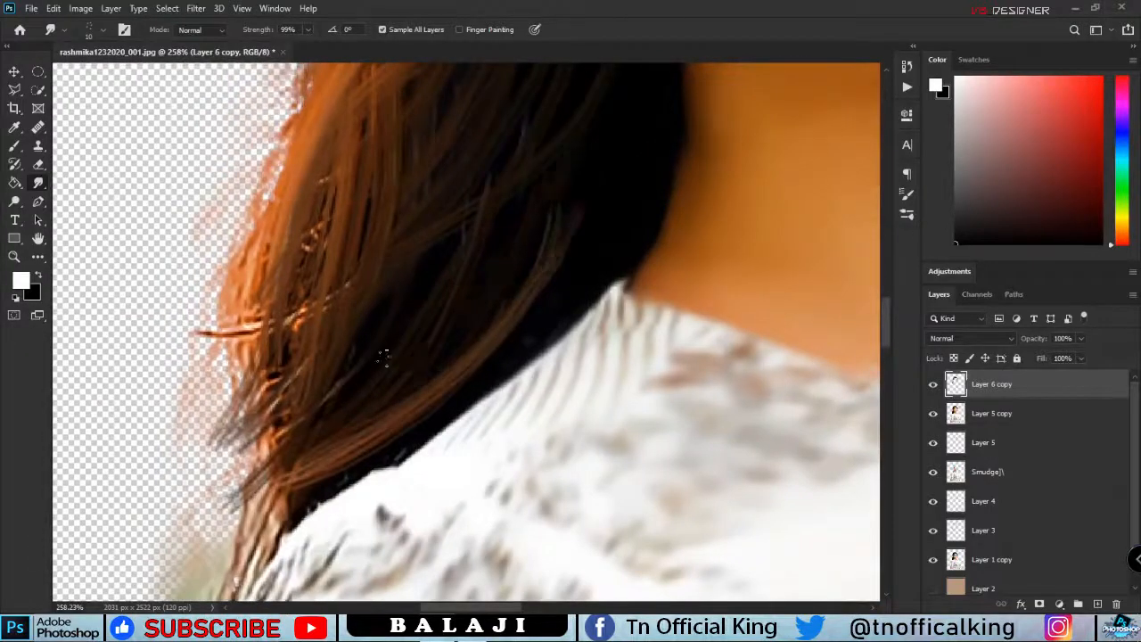
pyautogui.moveTo(280, 397); pyautogui.dragTo(631, 96)
pyautogui.moveTo(364, 323); pyautogui.dragTo(592, 72)
pyautogui.moveTo(443, 399); pyautogui.dragTo(666, 112)
pyautogui.moveTo(493, 351); pyautogui.dragTo(617, 224)
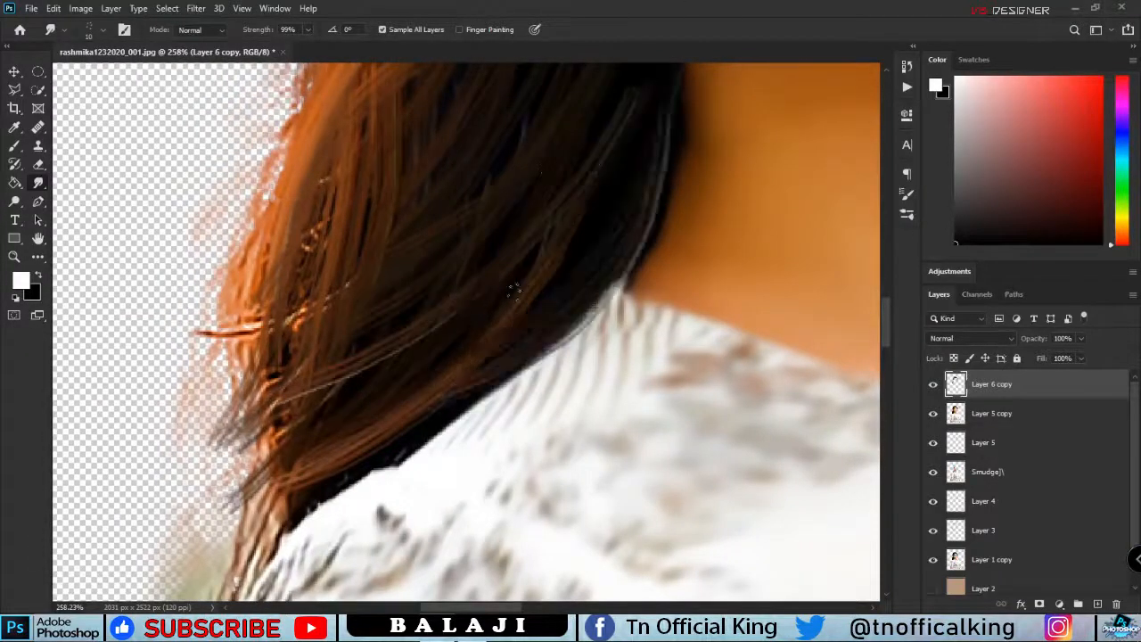
# - Smudge soft brown strands up through the dark hair to just under the earring
pyautogui.scroll(-8, 620, 169)
pyautogui.scroll(6, 638, 85)
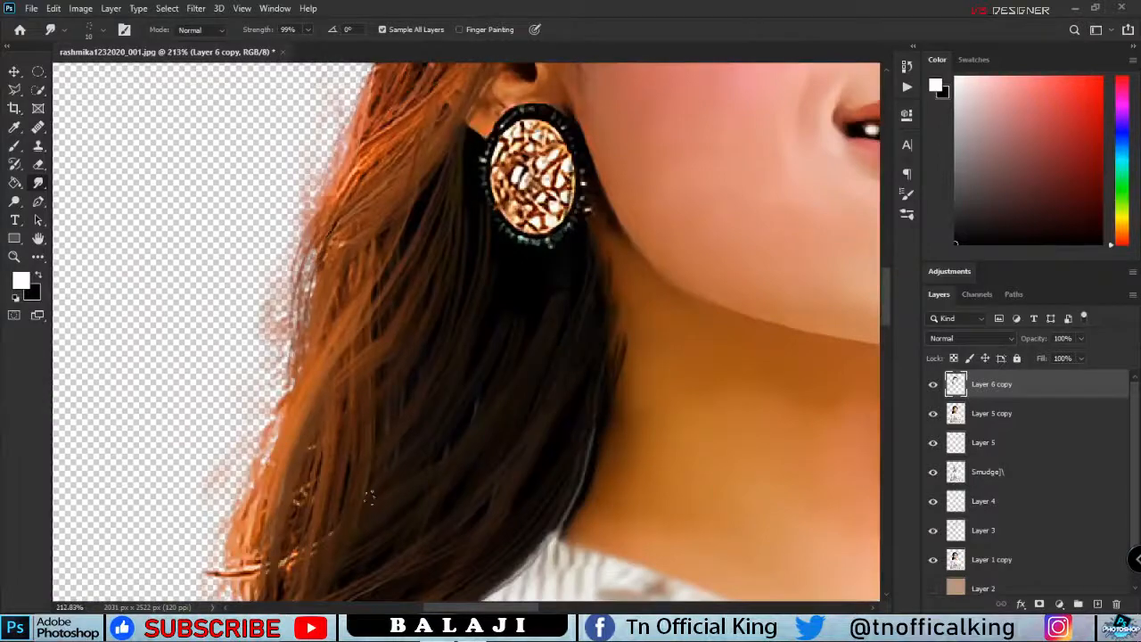
pyautogui.moveTo(369, 497); pyautogui.dragTo(565, 236)
pyautogui.moveTo(426, 403); pyautogui.dragTo(532, 271)
# - Enlarge the smudge brush and pull the hair ends down past the shoulder into thin wispy tips
pyautogui.scroll(-6, 526, 187)
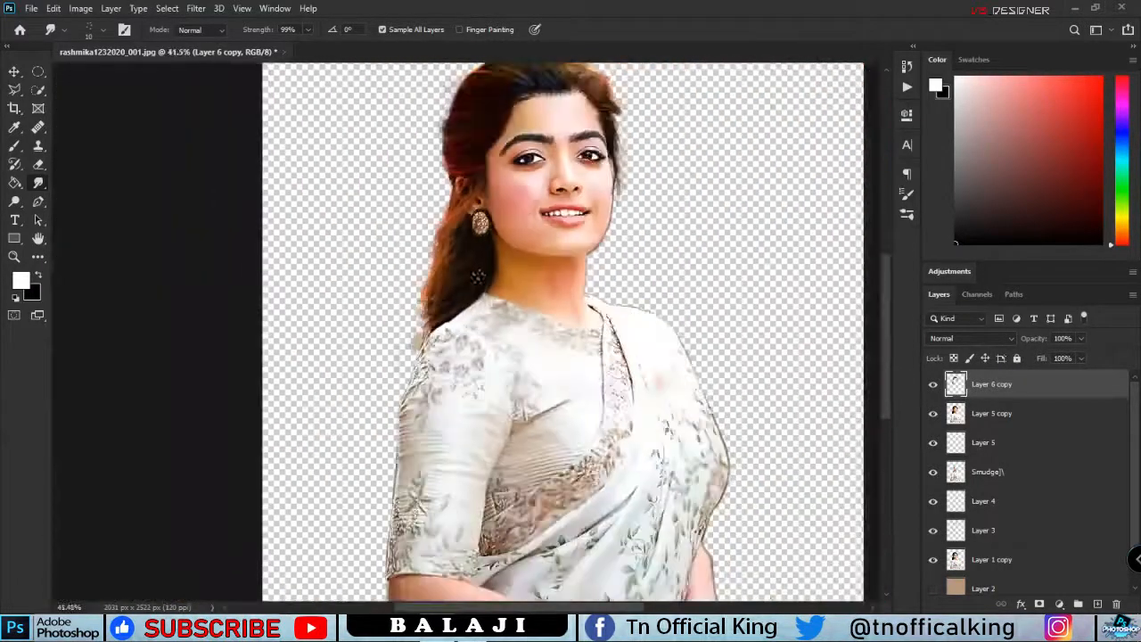
pyautogui.scroll(5, 392, 356)
pyautogui.press(']')
pyautogui.moveTo(379, 211); pyautogui.dragTo(325, 412)
pyautogui.moveTo(380, 189); pyautogui.dragTo(307, 455)
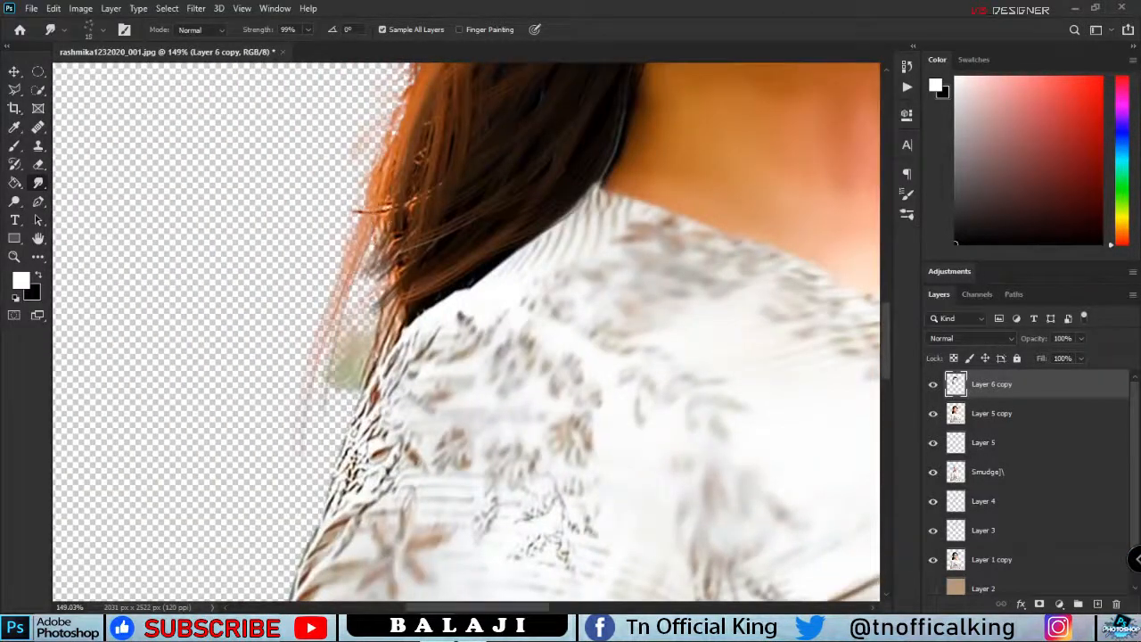
pyautogui.moveTo(382, 214); pyautogui.dragTo(308, 517)
pyautogui.moveTo(398, 207); pyautogui.dragTo(340, 512)
pyautogui.moveTo(398, 294); pyautogui.dragTo(248, 538)
pyautogui.moveTo(401, 257); pyautogui.dragTo(248, 554)
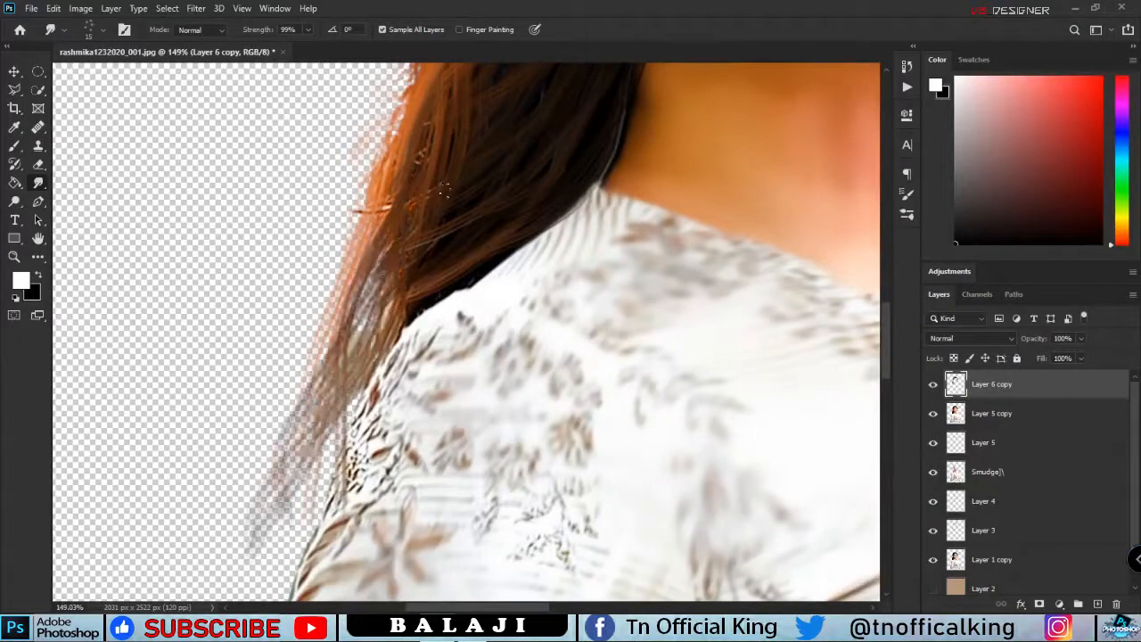
# - Thicken the hair ends beside the sleeve by smudging more brown strands down from above the shoulder
pyautogui.moveTo(414, 214); pyautogui.dragTo(315, 495)
pyautogui.moveTo(365, 348); pyautogui.dragTo(324, 592)
pyautogui.moveTo(373, 241); pyautogui.dragTo(235, 556)
pyautogui.moveTo(380, 270); pyautogui.dragTo(253, 492)
pyautogui.moveTo(387, 228); pyautogui.dragTo(216, 570)
pyautogui.moveTo(380, 290); pyautogui.dragTo(273, 436)
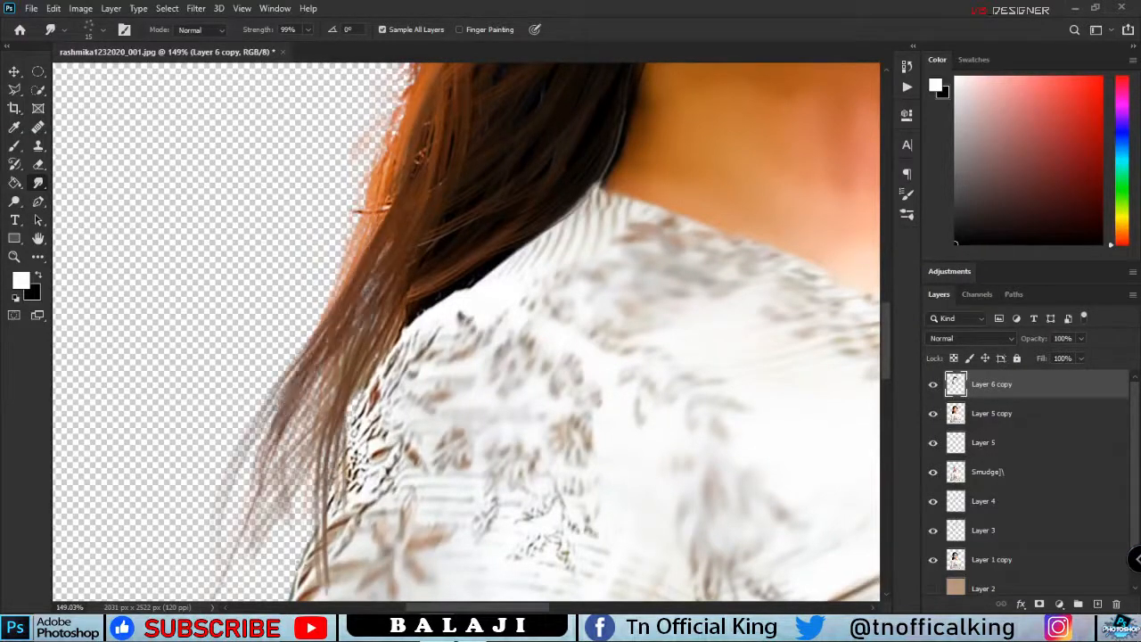
# - Extend the hair ends beside the sleeve with longer, curved and outward-flaring smudged strands
pyautogui.scroll(-5, 350, 419)
pyautogui.scroll(5, 347, 392)
pyautogui.moveTo(431, 325); pyautogui.dragTo(326, 597)
pyautogui.moveTo(426, 310); pyautogui.dragTo(287, 544)
pyautogui.moveTo(423, 301); pyautogui.dragTo(260, 596)
pyautogui.moveTo(408, 278)
pyautogui.mouseDown()
pyautogui.moveTo(319, 595)
pyautogui.moveTo(546, 502)
pyautogui.mouseUp()
pyautogui.moveTo(405, 564); pyautogui.dragTo(319, 575)
pyautogui.moveTo(486, 331); pyautogui.dragTo(327, 526)
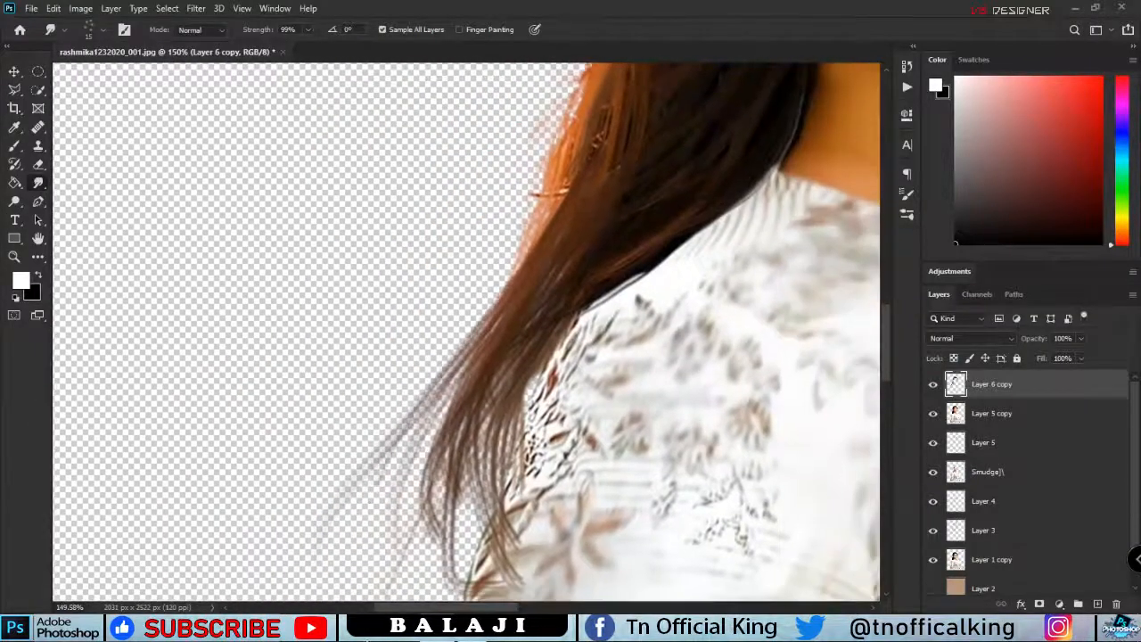
pyautogui.moveTo(464, 357); pyautogui.dragTo(358, 588)
pyautogui.moveTo(374, 526); pyautogui.dragTo(354, 558)
# - Smudge long brown strands down the outer part of the hair from behind the earring toward the shoulder
pyautogui.scroll(-10, 383, 356)
pyautogui.scroll(5, 383, 285)
pyautogui.scroll(10, 408, 294)
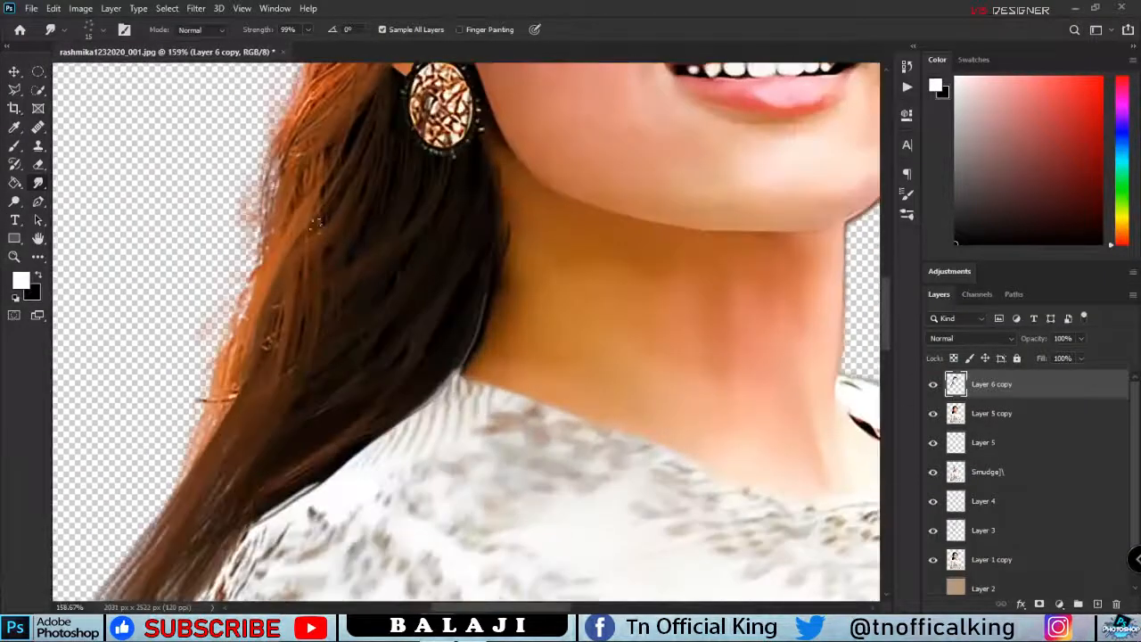
pyautogui.moveTo(317, 222); pyautogui.dragTo(224, 437)
pyautogui.moveTo(339, 169); pyautogui.dragTo(235, 424)
pyautogui.scroll(4, 339, 297)
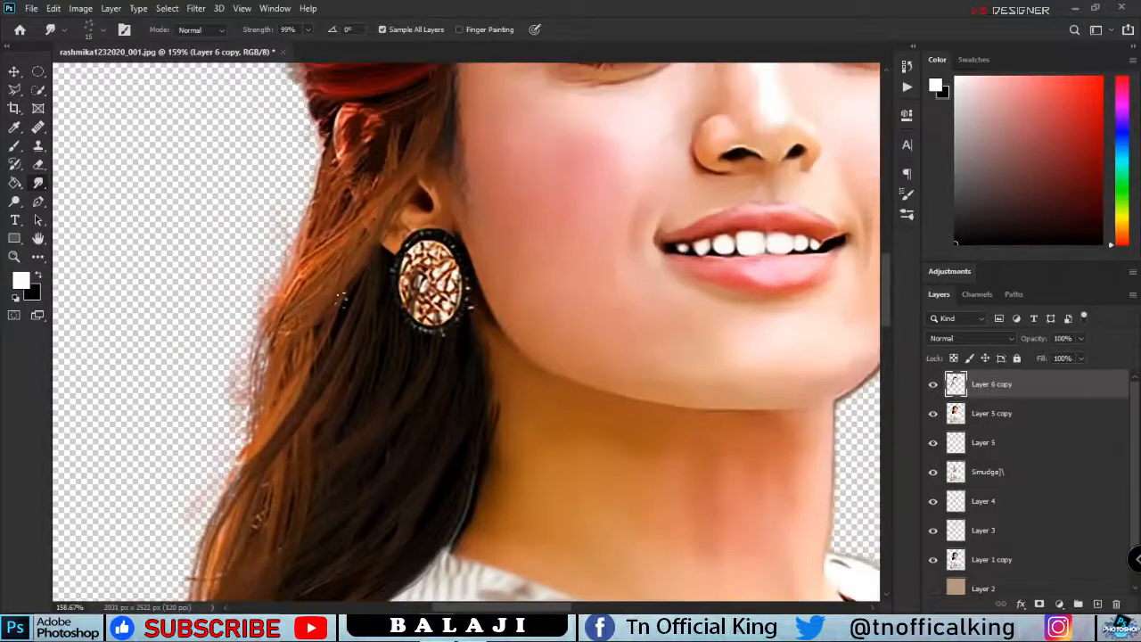
# - Smudge the outer edge of the hair into strands from the red section above the ear up over the crown
pyautogui.scroll(-8, 353, 215)
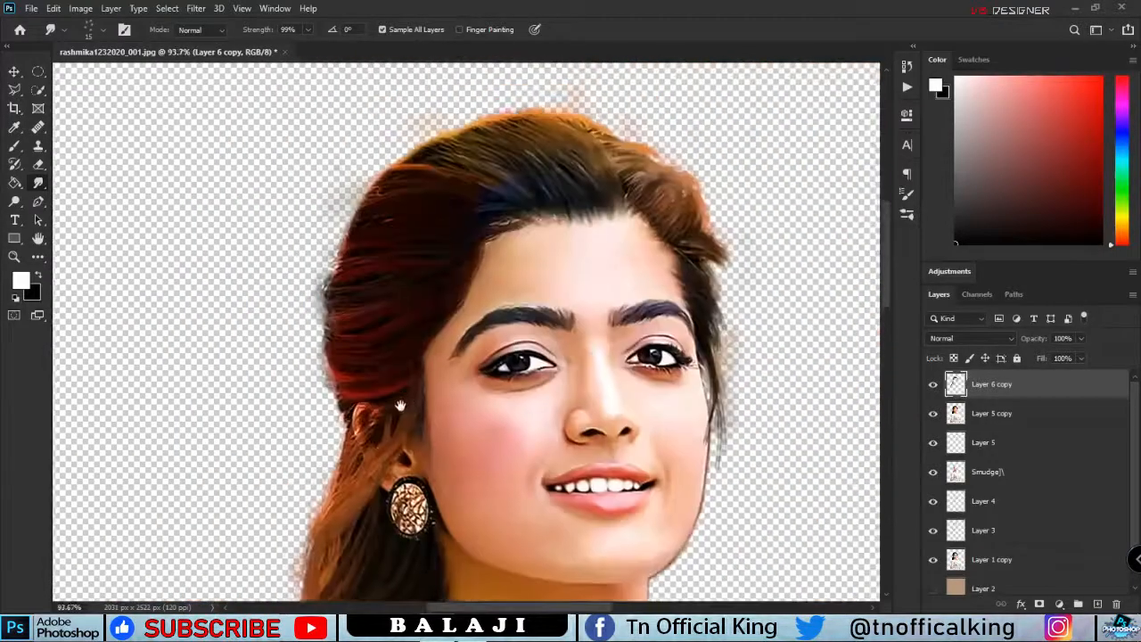
pyautogui.scroll(10, 303, 367)
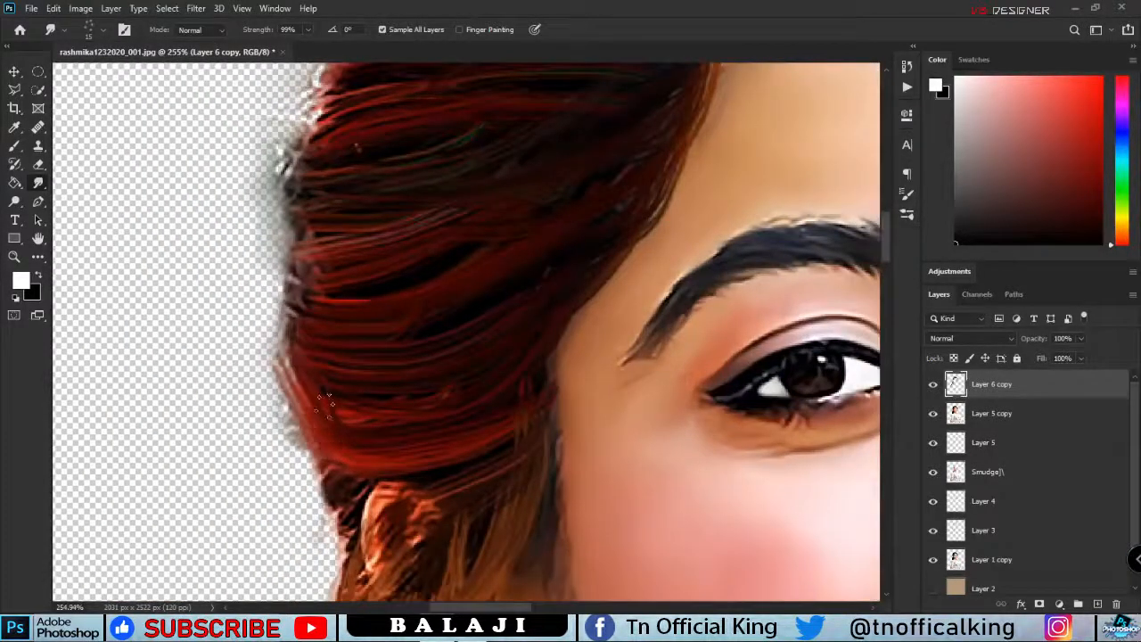
pyautogui.moveTo(325, 403)
pyautogui.mouseDown()
pyautogui.moveTo(296, 404)
pyautogui.moveTo(391, 226)
pyautogui.mouseUp()
pyautogui.scroll(5, 298, 364)
pyautogui.moveTo(343, 369); pyautogui.dragTo(387, 249)
pyautogui.moveTo(416, 211); pyautogui.dragTo(381, 389)
pyautogui.moveTo(348, 446)
pyautogui.mouseDown()
pyautogui.moveTo(449, 258)
pyautogui.moveTo(430, 374)
pyautogui.mouseUp()
pyautogui.moveTo(378, 412)
pyautogui.mouseDown()
pyautogui.moveTo(547, 250)
pyautogui.moveTo(450, 362)
pyautogui.mouseUp()
pyautogui.moveTo(378, 387)
pyautogui.mouseDown()
pyautogui.moveTo(506, 318)
pyautogui.moveTo(415, 330)
pyautogui.mouseUp()
pyautogui.moveTo(407, 326); pyautogui.dragTo(533, 298)
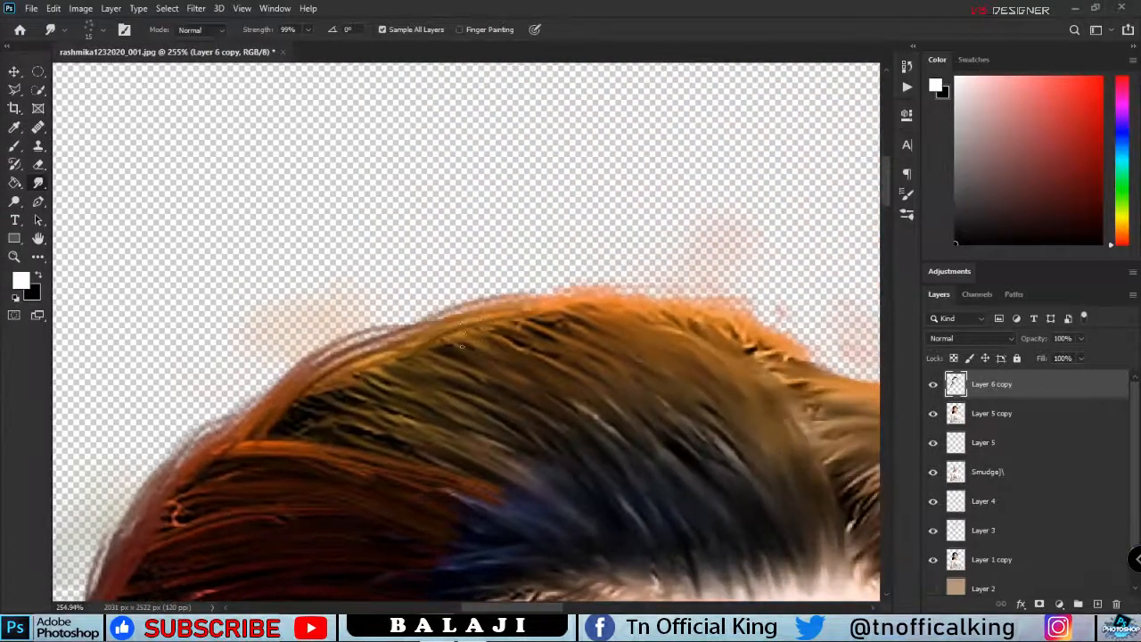
pyautogui.moveTo(462, 337); pyautogui.dragTo(658, 291)
pyautogui.moveTo(670, 310); pyautogui.dragTo(491, 283)
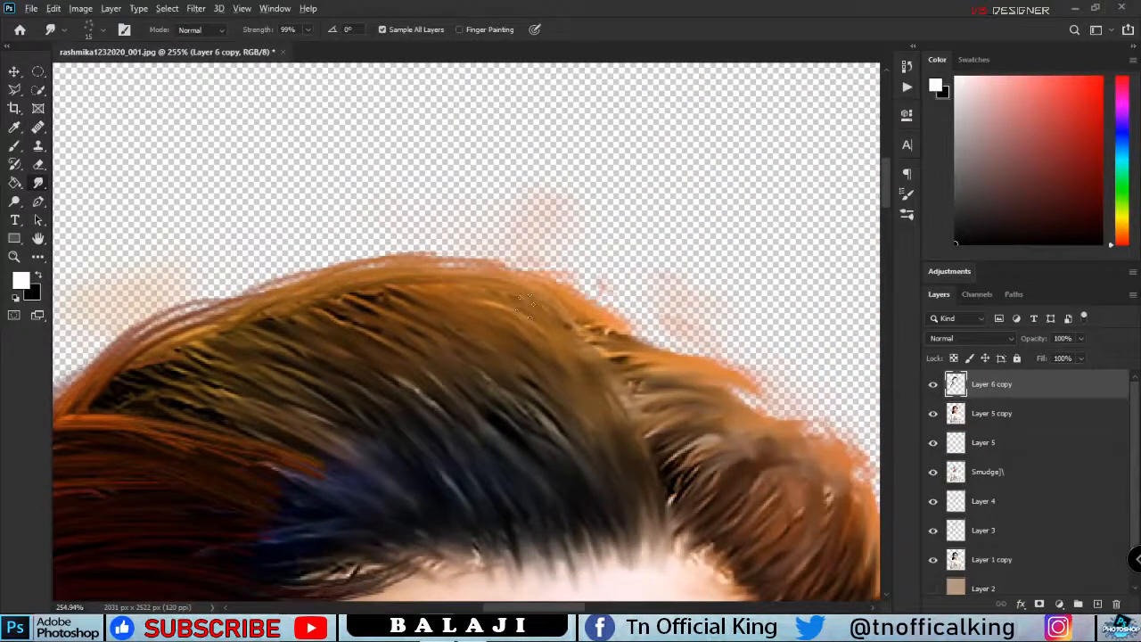
# - Smudge the orange top edge of the crown into curved strands that follow the head toward the parting
pyautogui.scroll(-10, 528, 312)
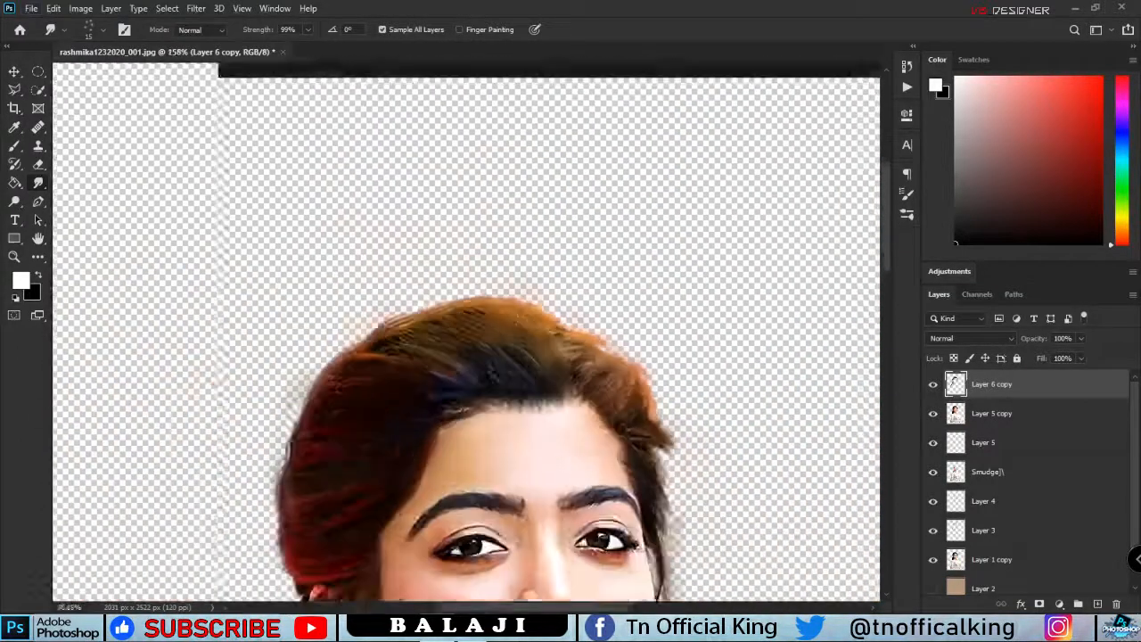
pyautogui.moveTo(445, 338); pyautogui.dragTo(584, 325)
pyautogui.scroll(15, 431, 347)
pyautogui.moveTo(440, 478); pyautogui.dragTo(505, 252)
pyautogui.moveTo(604, 114)
pyautogui.mouseDown()
pyautogui.moveTo(480, 448)
pyautogui.moveTo(706, 235)
pyautogui.mouseUp()
pyautogui.moveTo(776, 234); pyautogui.dragTo(509, 366)
pyautogui.moveTo(499, 359); pyautogui.dragTo(684, 229)
pyautogui.moveTo(749, 242); pyautogui.dragTo(459, 351)
pyautogui.moveTo(455, 353)
pyautogui.mouseDown()
pyautogui.moveTo(757, 256)
pyautogui.moveTo(442, 221)
pyautogui.mouseUp()
pyautogui.moveTo(428, 218)
pyautogui.mouseDown()
pyautogui.moveTo(704, 307)
pyautogui.moveTo(597, 225)
pyautogui.mouseUp()
pyautogui.moveTo(574, 214); pyautogui.dragTo(726, 296)
# - Smudge brown strands over the rounded hair section beyond the parting and down its outer edge
pyautogui.scroll(-10, 575, 227)
pyautogui.scroll(10, 604, 241)
pyautogui.moveTo(642, 283); pyautogui.dragTo(878, 352)
pyautogui.moveTo(802, 379); pyautogui.dragTo(673, 299)
pyautogui.moveTo(646, 239); pyautogui.dragTo(869, 332)
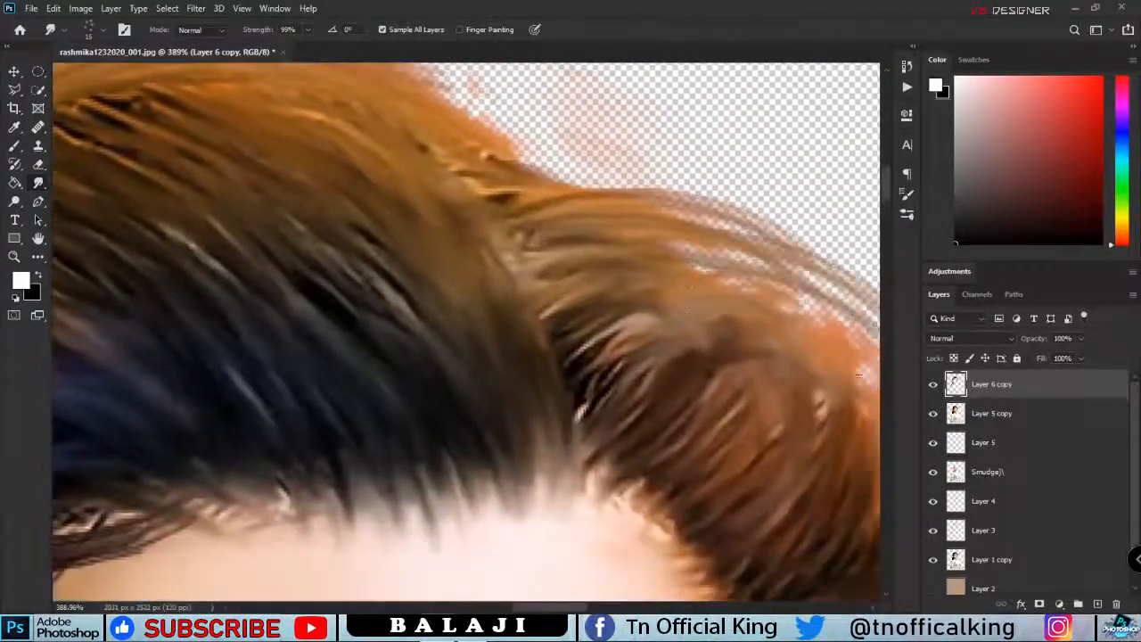
pyautogui.moveTo(794, 329); pyautogui.dragTo(686, 259)
pyautogui.moveTo(635, 189)
pyautogui.mouseDown()
pyautogui.moveTo(738, 276)
pyautogui.moveTo(807, 356)
pyautogui.mouseUp()
pyautogui.moveTo(753, 269); pyautogui.dragTo(793, 494)
pyautogui.moveTo(759, 321); pyautogui.dragTo(777, 423)
pyautogui.scroll(-10, 655, 254)
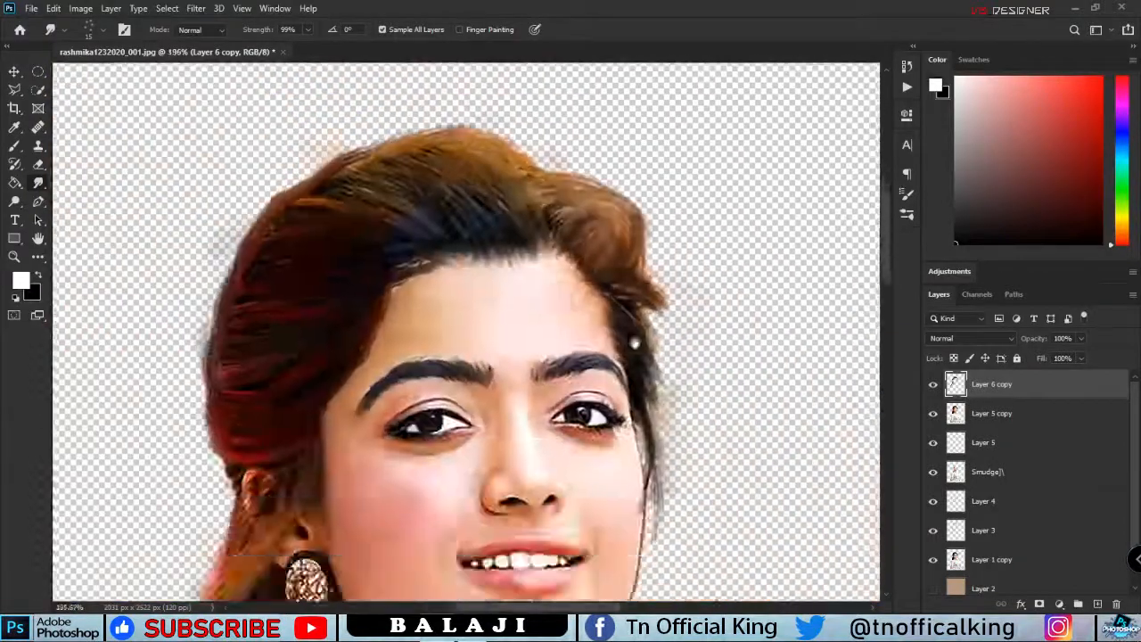
# - Pull thin dark wisps down from the end of the rounded hair section beside the temple
pyautogui.scroll(12, 624, 285)
pyautogui.moveTo(712, 579)
pyautogui.mouseDown()
pyautogui.moveTo(603, 373)
pyautogui.moveTo(577, 171)
pyautogui.mouseUp()
pyautogui.moveTo(615, 241); pyautogui.dragTo(735, 570)
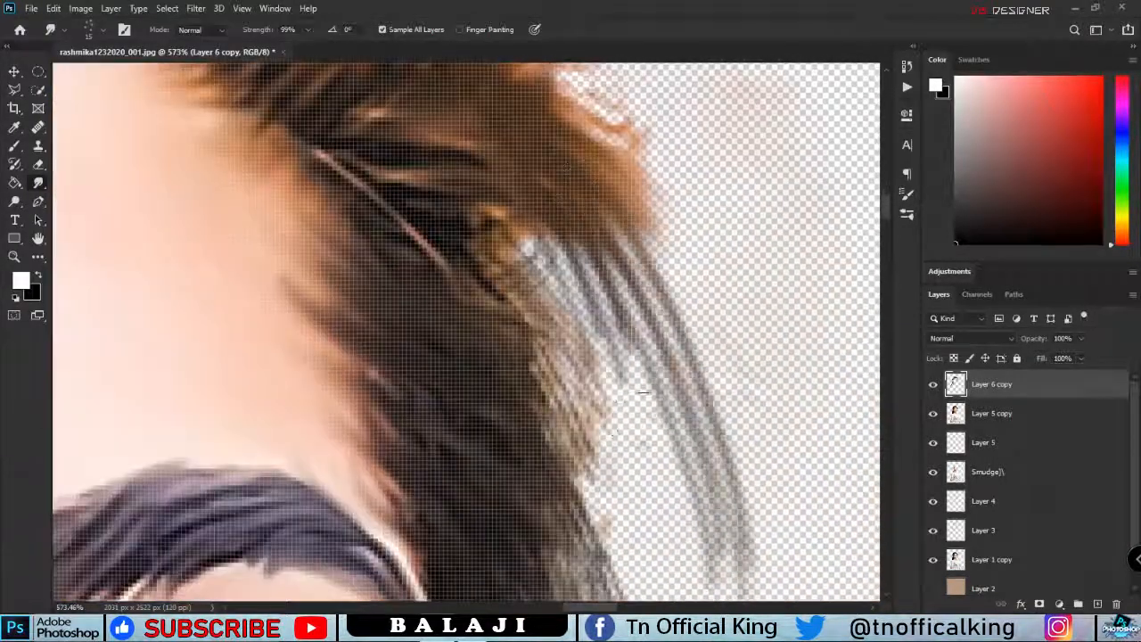
pyautogui.moveTo(592, 268); pyautogui.dragTo(700, 592)
pyautogui.moveTo(548, 285); pyautogui.dragTo(655, 566)
# - Smudge more loose dark strands down the side hair from the temple to beside the cheek
pyautogui.moveTo(659, 499); pyautogui.dragTo(655, 367)
pyautogui.moveTo(534, 120)
pyautogui.mouseDown()
pyautogui.moveTo(646, 401)
pyautogui.moveTo(646, 303)
pyautogui.mouseUp()
pyautogui.moveTo(534, 405); pyautogui.dragTo(548, 513)
pyautogui.moveTo(655, 481)
pyautogui.mouseDown()
pyautogui.moveTo(655, 306)
pyautogui.moveTo(629, 459)
pyautogui.mouseUp()
pyautogui.moveTo(641, 267); pyautogui.dragTo(668, 405)
pyautogui.moveTo(586, 486); pyautogui.dragTo(574, 294)
pyautogui.moveTo(486, 303); pyautogui.dragTo(433, 523)
pyautogui.moveTo(660, 584); pyautogui.dragTo(654, 410)
pyautogui.scroll(-10, 569, 420)
pyautogui.scroll(4, 521, 380)
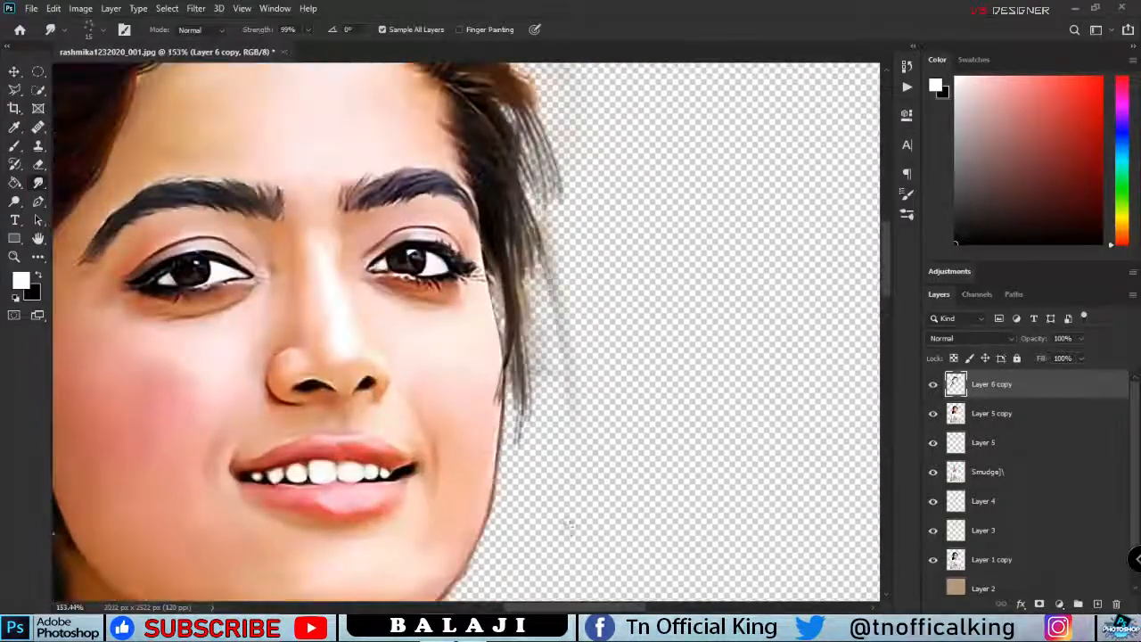
# - Smudge fine dark hairs along the forehead hairline beneath the blue-black section of hair
pyautogui.scroll(-5, 547, 445)
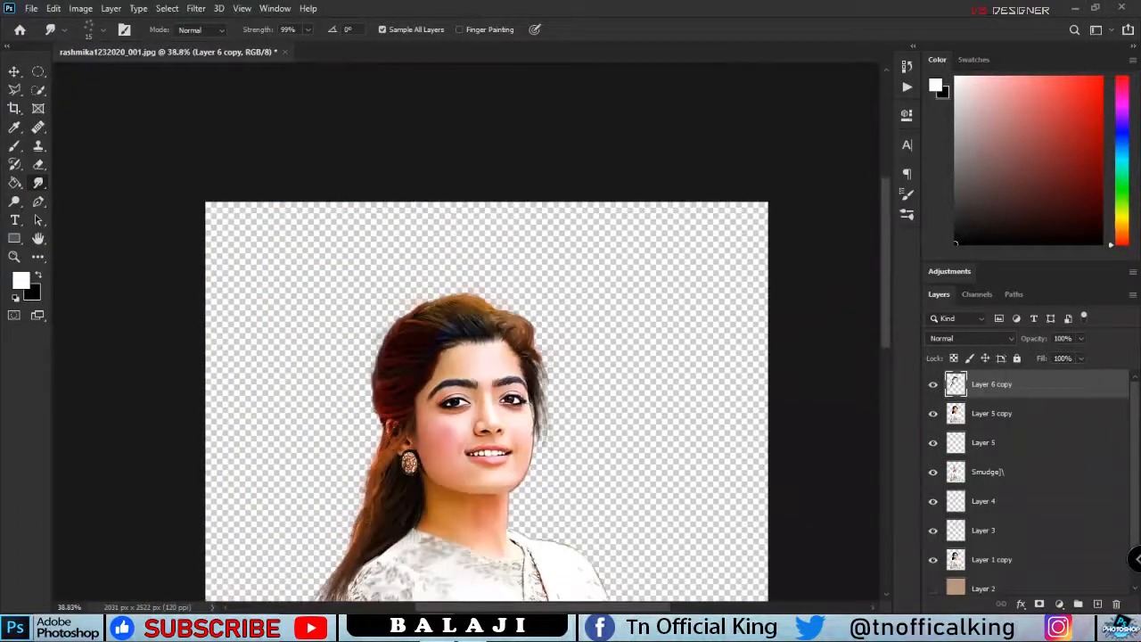
pyautogui.scroll(5, 374, 183)
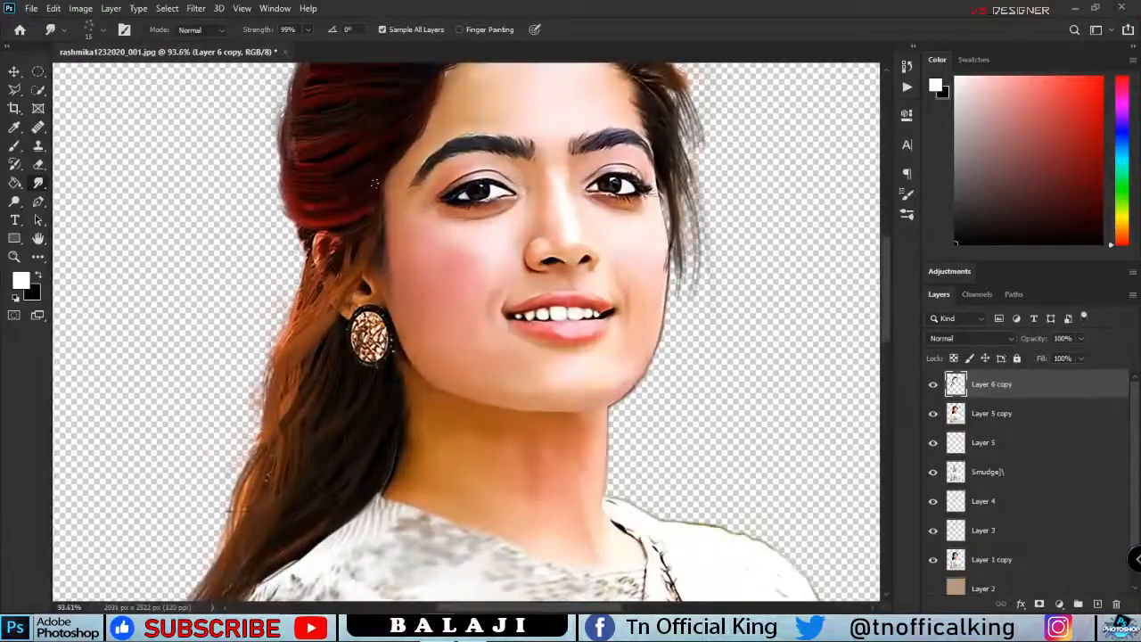
pyautogui.scroll(-3, 373, 181)
pyautogui.scroll(8, 464, 239)
pyautogui.scroll(-6, 527, 356)
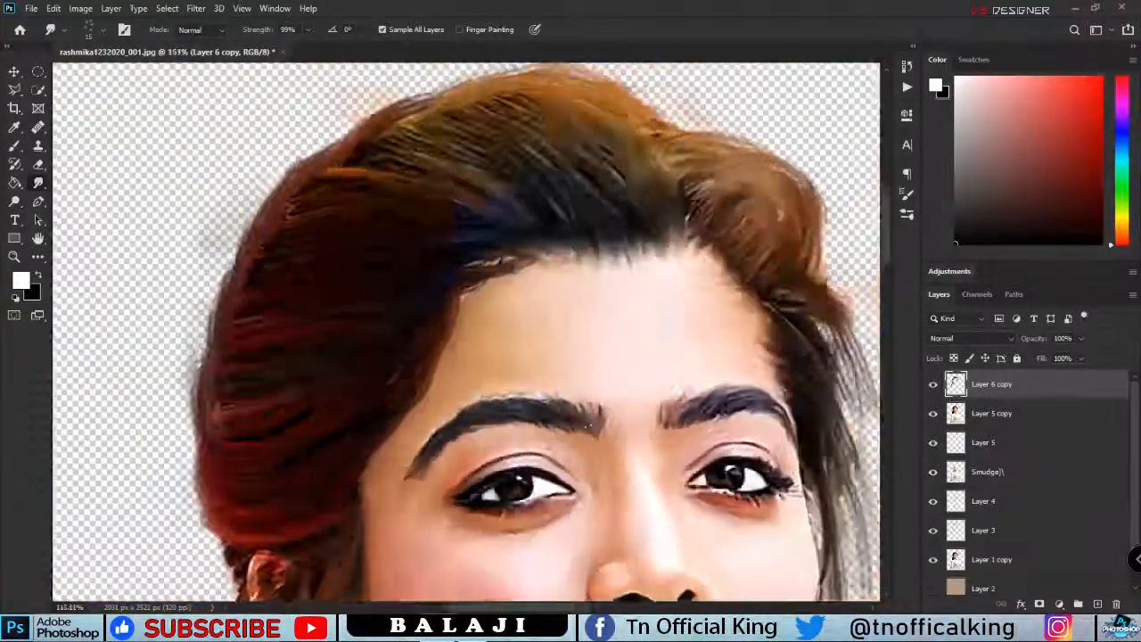
pyautogui.scroll(10, 499, 297)
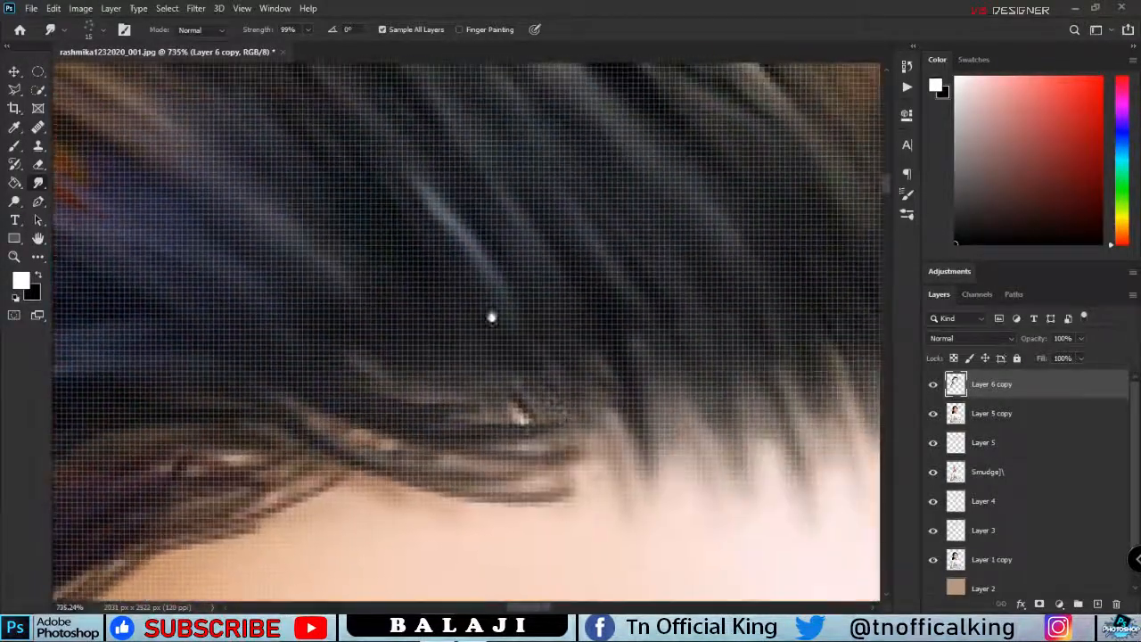
pyautogui.scroll(-8, 660, 330)
pyautogui.scroll(6, 677, 321)
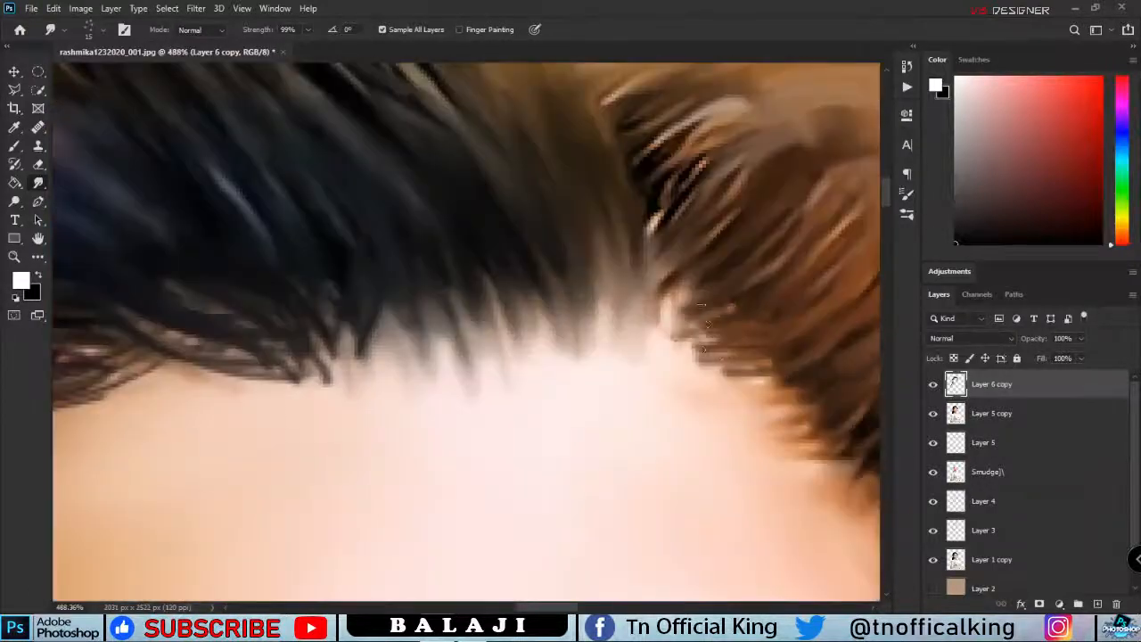
# - Blend the blue-black hair above the forehead into the dark red side hair with long curved smudge strokes
pyautogui.scroll(-6, 689, 311)
pyautogui.scroll(6, 472, 276)
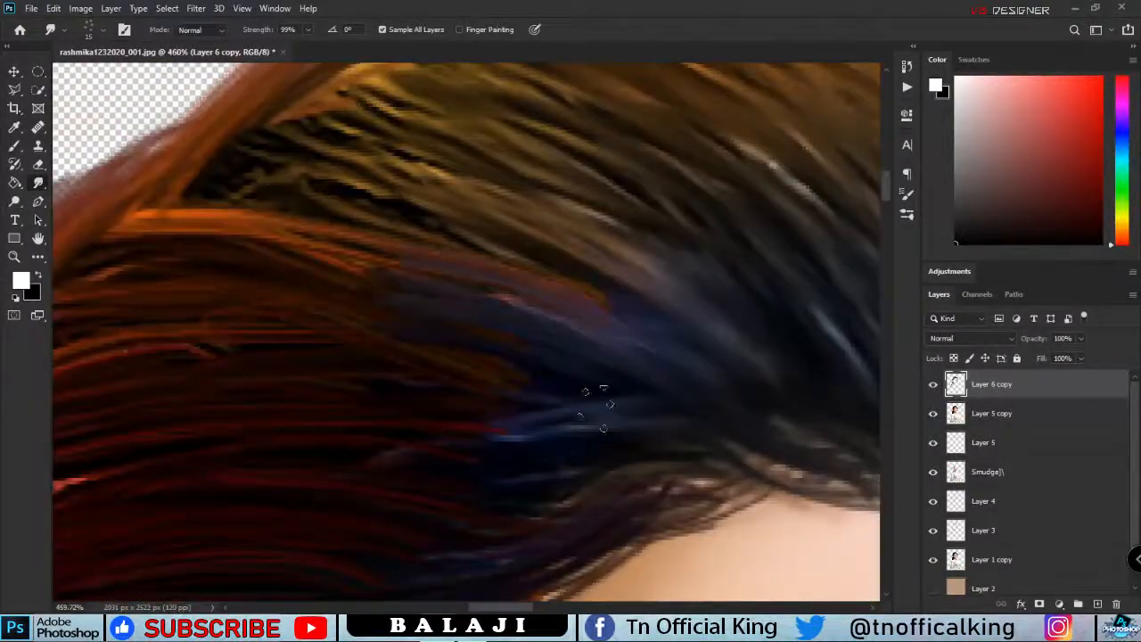
pyautogui.moveTo(536, 381); pyautogui.dragTo(391, 355)
pyautogui.moveTo(553, 403); pyautogui.dragTo(346, 399)
pyautogui.moveTo(534, 423); pyautogui.dragTo(360, 436)
pyautogui.moveTo(361, 543); pyautogui.dragTo(459, 458)
pyautogui.moveTo(606, 359); pyautogui.dragTo(359, 490)
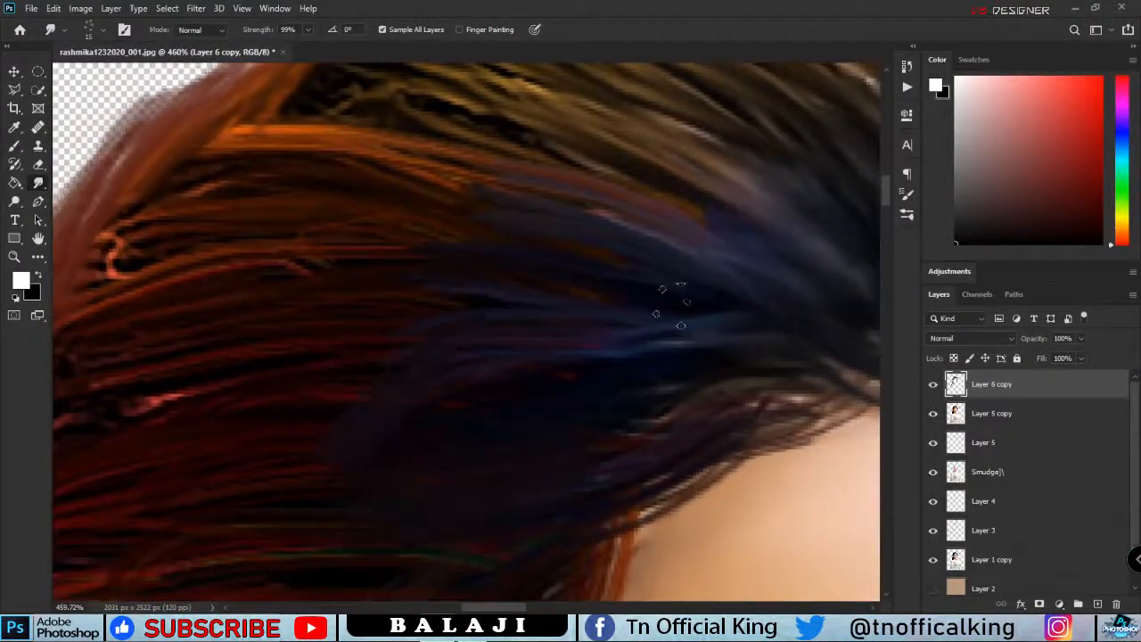
pyautogui.scroll(-8, 600, 235)
pyautogui.scroll(7, 335, 456)
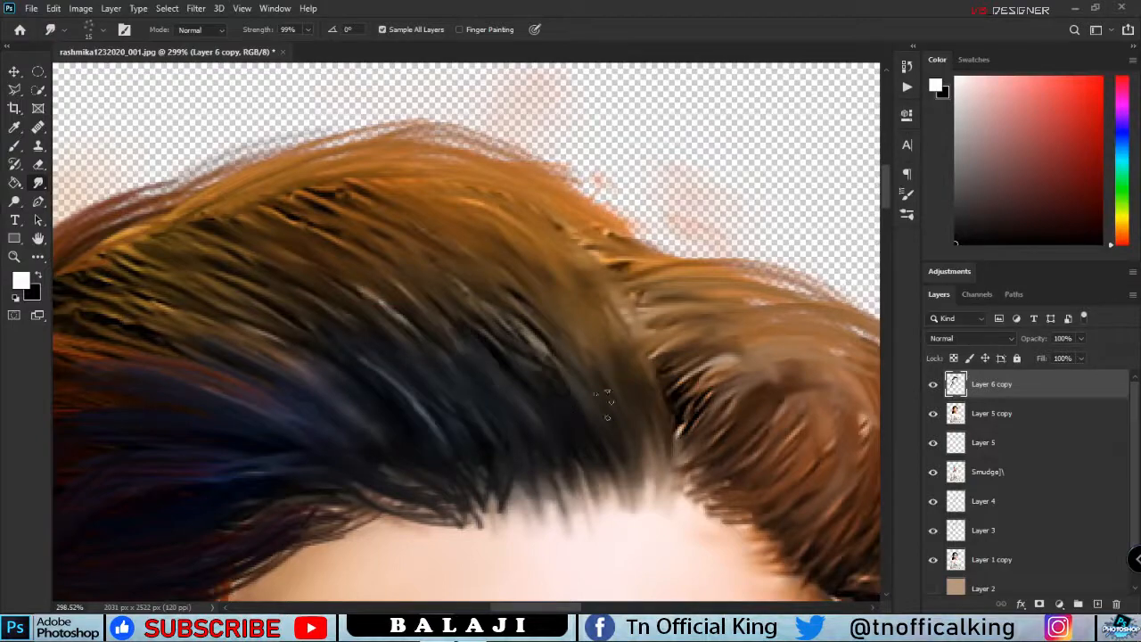
# - Smooth the ear above the earring with a soft 12 px smudge brush at 55% strength
pyautogui.scroll(-8, 606, 401)
pyautogui.scroll(6, 468, 272)
pyautogui.rightClick(171, 322)
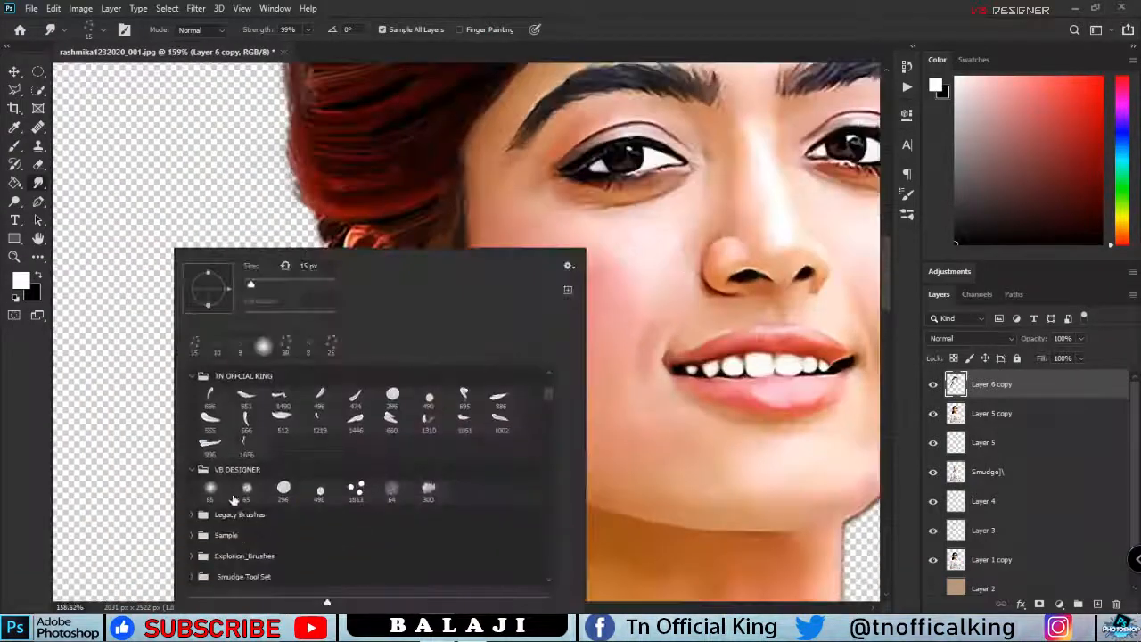
pyautogui.press('Escape')
pyautogui.scroll(5, 341, 276)
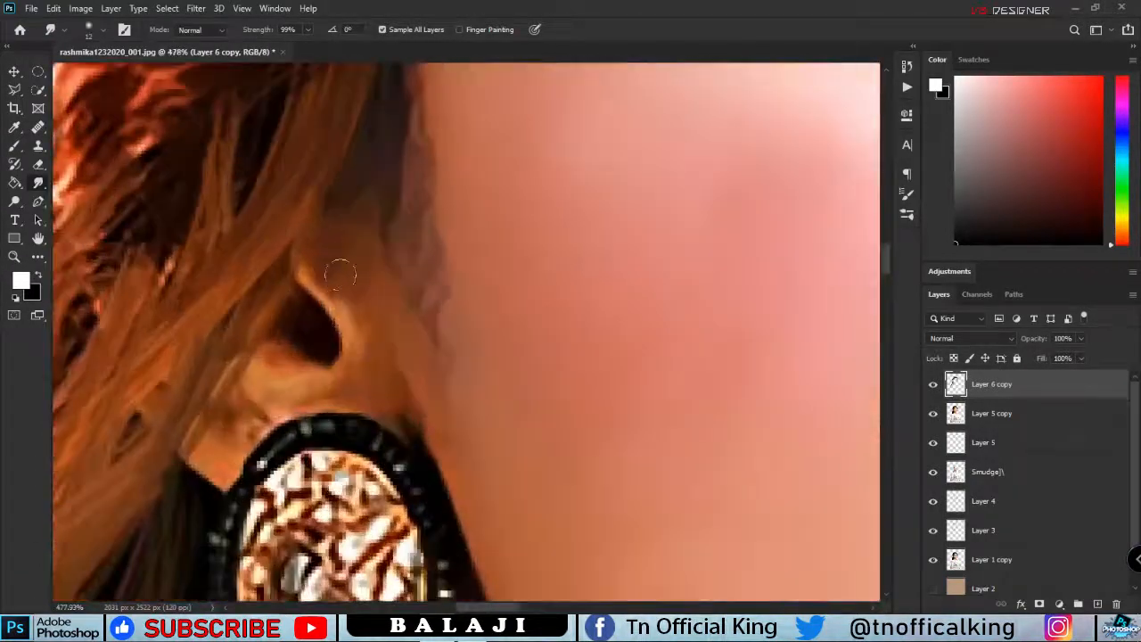
pyautogui.press('5')
pyautogui.press('5')
pyautogui.moveTo(303, 277)
pyautogui.mouseDown()
pyautogui.moveTo(335, 294)
pyautogui.moveTo(349, 276)
pyautogui.moveTo(405, 423)
pyautogui.mouseUp()
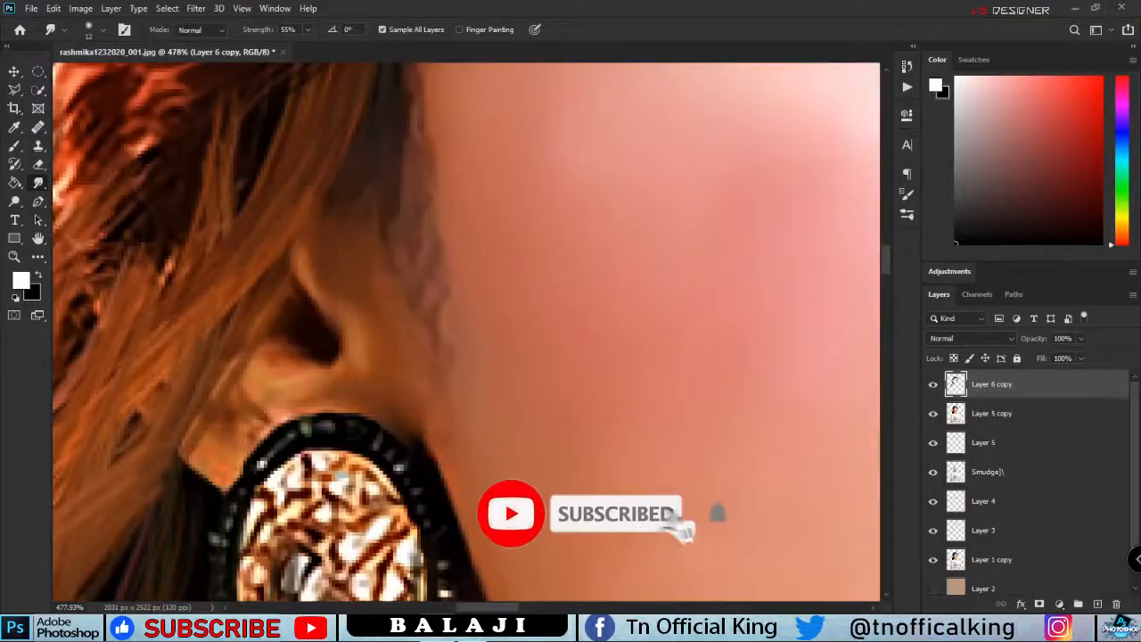
pyautogui.moveTo(278, 388); pyautogui.dragTo(326, 388)
pyautogui.moveTo(346, 312); pyautogui.dragTo(298, 242)
pyautogui.moveTo(274, 399); pyautogui.dragTo(204, 470)
# - Soften the forehead hairline into the skin using a soft 25 px smudge brush at 33% strength
pyautogui.moveTo(123, 109); pyautogui.dragTo(350, 481)
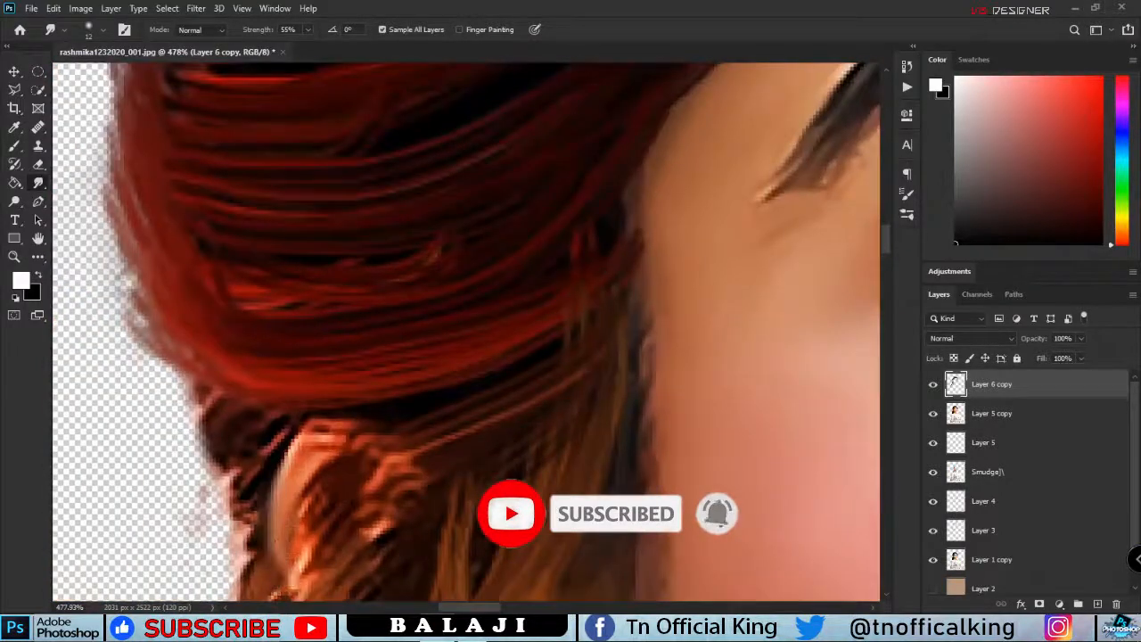
pyautogui.scroll(-6, 624, 339)
pyautogui.scroll(4, 624, 339)
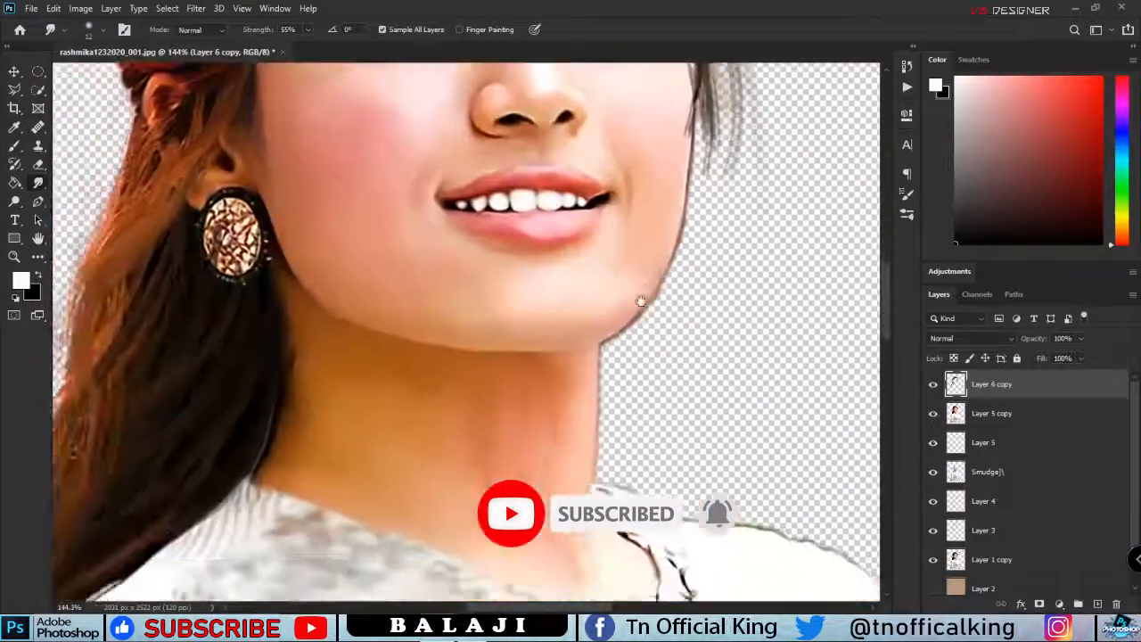
pyautogui.scroll(-3, 640, 301)
pyautogui.scroll(6, 514, 267)
pyautogui.moveTo(512, 98); pyautogui.dragTo(515, 499)
pyautogui.moveTo(514, 451); pyautogui.dragTo(503, 383)
pyautogui.press(']')
pyautogui.press(']')
pyautogui.press(']')
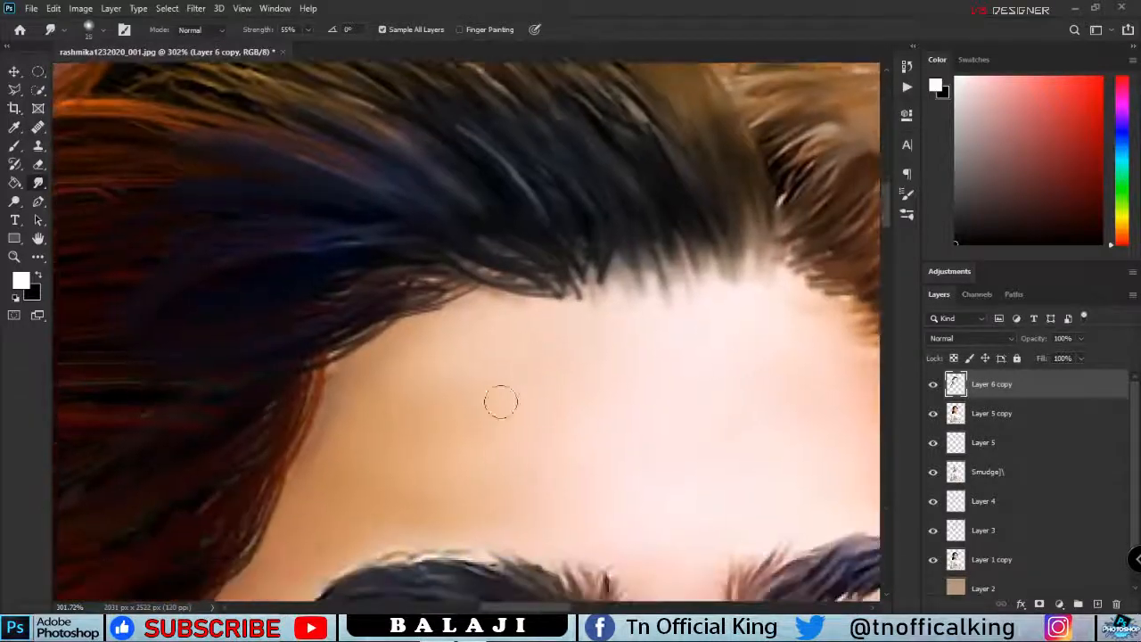
pyautogui.moveTo(360, 482); pyautogui.dragTo(466, 396)
pyautogui.press('3')
pyautogui.press('3')
pyautogui.press(']')
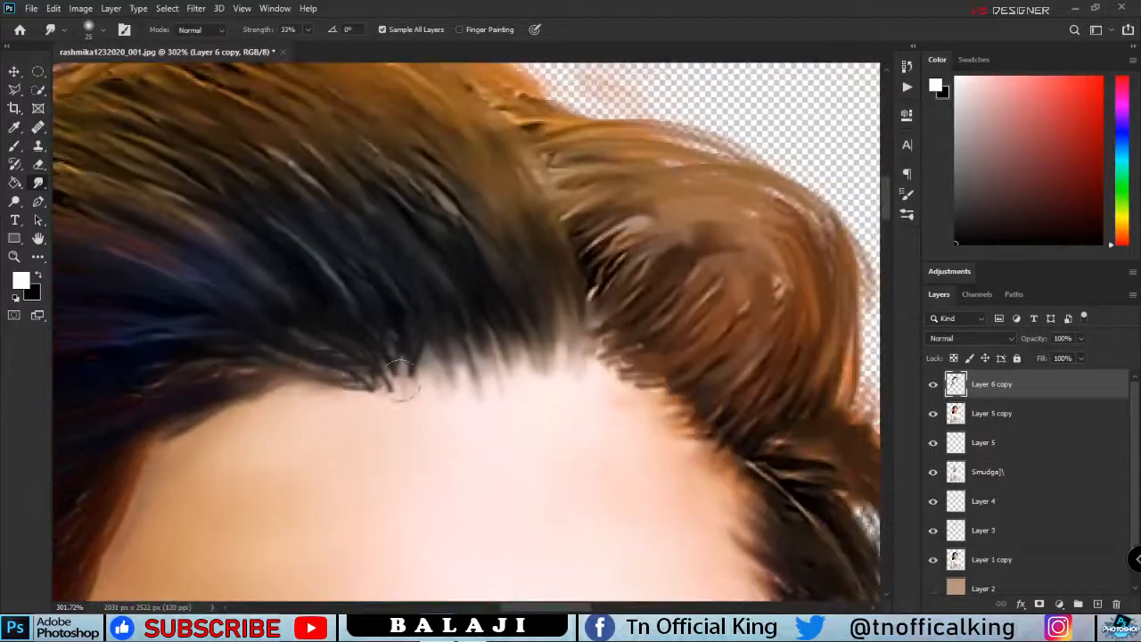
pyautogui.moveTo(428, 374); pyautogui.dragTo(469, 379)
pyautogui.moveTo(667, 408); pyautogui.dragTo(726, 463)
pyautogui.scroll(-3, 727, 482)
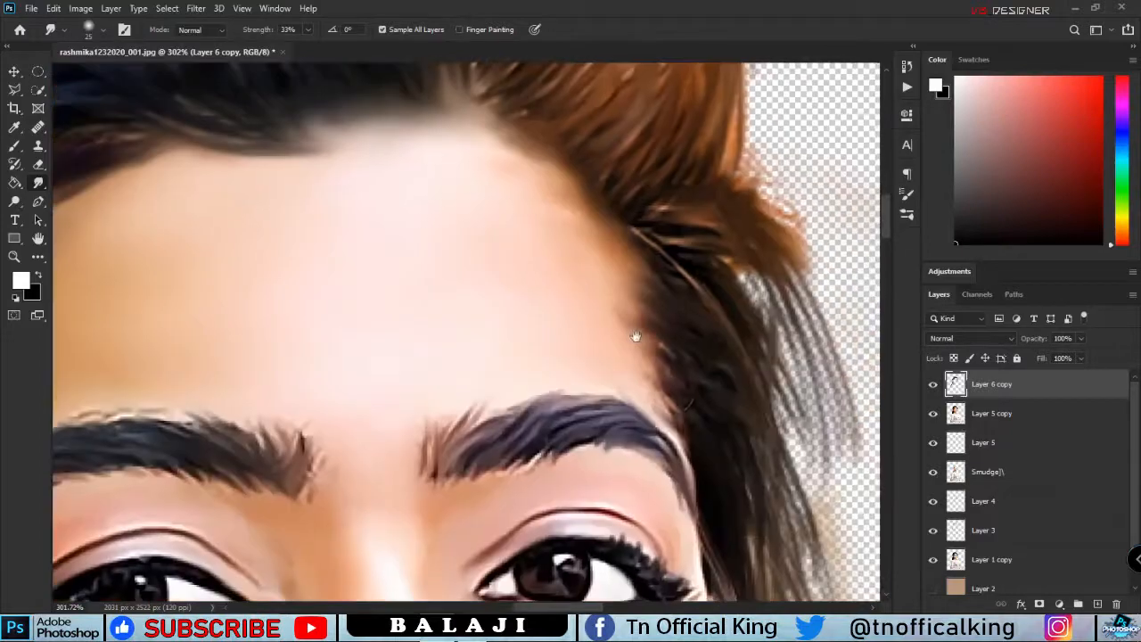
pyautogui.moveTo(634, 334); pyautogui.dragTo(682, 445)
# - Pull fine dark strands along the forehead hairline with a small bristle smudge brush at 99% strength
pyautogui.scroll(-5, 549, 357)
pyautogui.scroll(8, 404, 330)
pyautogui.rightClick(343, 203)
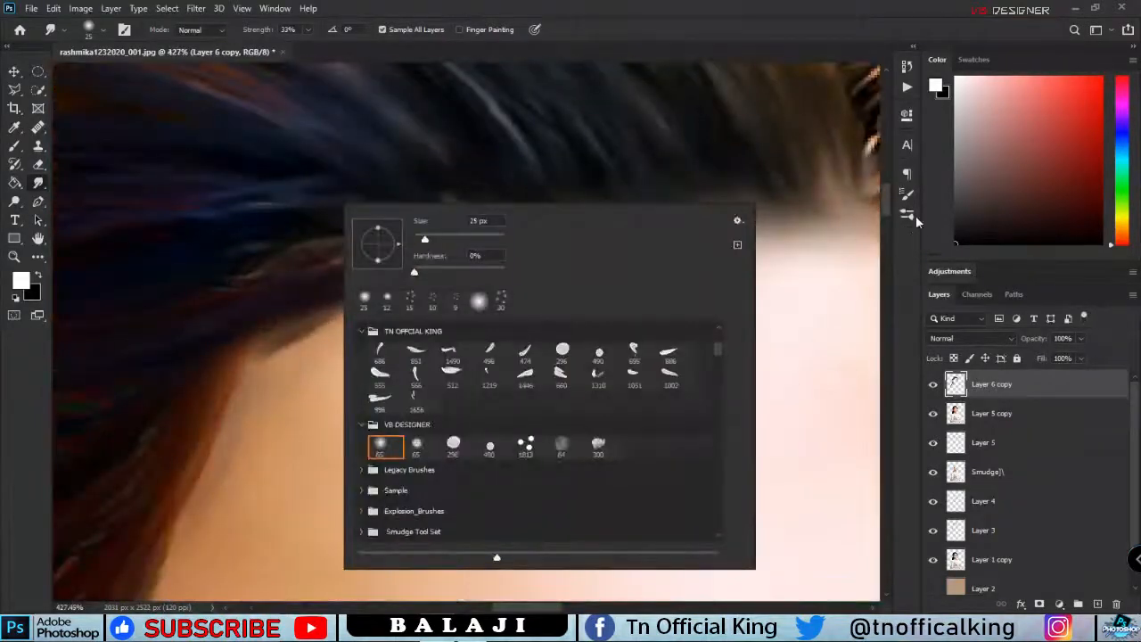
pyautogui.click(909, 214)
pyautogui.click(865, 169)
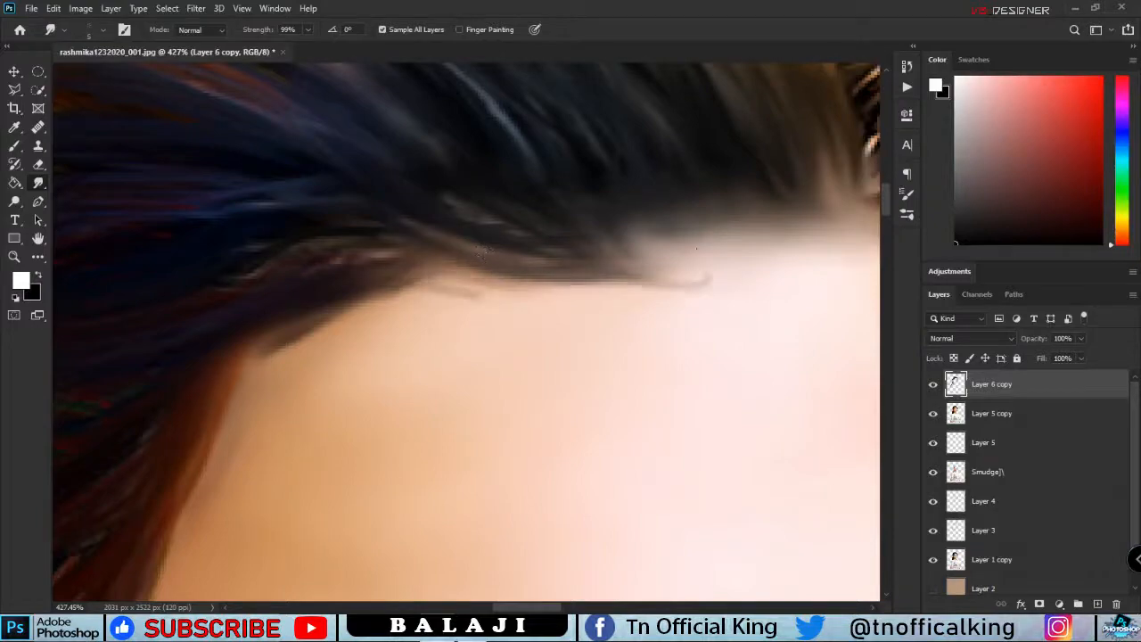
pyautogui.moveTo(598, 244); pyautogui.dragTo(704, 263)
pyautogui.moveTo(713, 234); pyautogui.dragTo(832, 250)
pyautogui.moveTo(831, 250)
pyautogui.mouseDown()
pyautogui.moveTo(578, 262)
pyautogui.moveTo(677, 276)
pyautogui.mouseUp()
pyautogui.scroll(-5, 674, 281)
pyautogui.scroll(4, 673, 287)
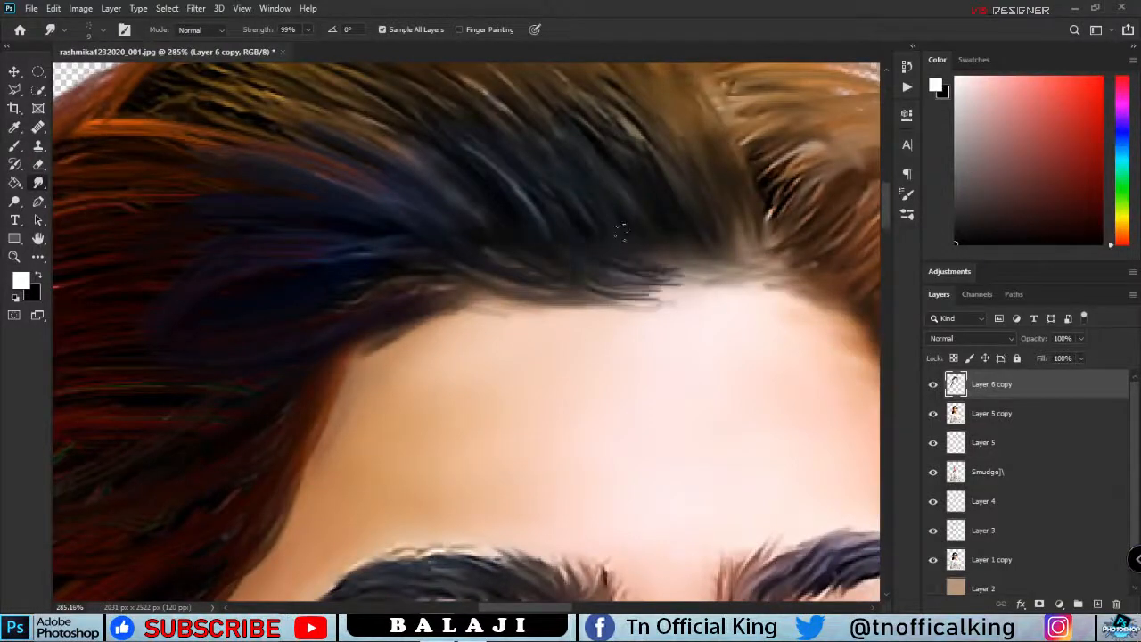
# - Smudge thin curved strands along the hairline where the blue-black hair meets the brown hair section
pyautogui.moveTo(815, 267); pyautogui.dragTo(699, 274)
pyautogui.scroll(-5, 718, 285)
pyautogui.scroll(4, 712, 267)
pyautogui.scroll(-4, 700, 248)
pyautogui.scroll(5, 701, 247)
pyautogui.moveTo(717, 216); pyautogui.dragTo(661, 238)
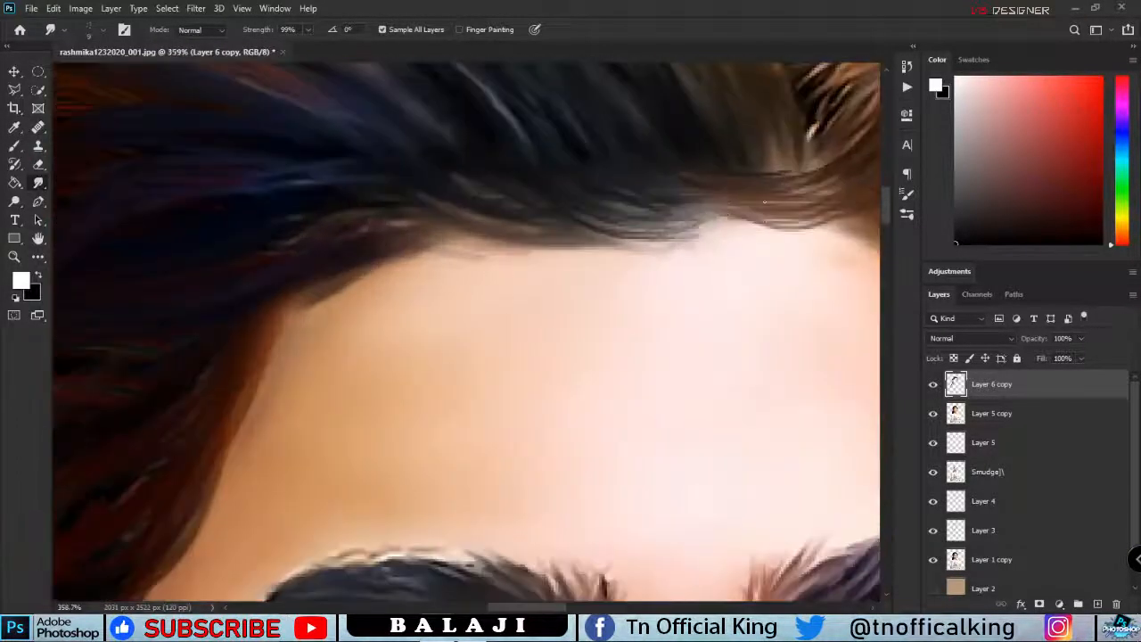
# - Blend the blue-black hair near the temple hairline into the dark red side hair with fine smudge strokes
pyautogui.moveTo(504, 207); pyautogui.dragTo(214, 224)
pyautogui.scroll(-5, 214, 224)
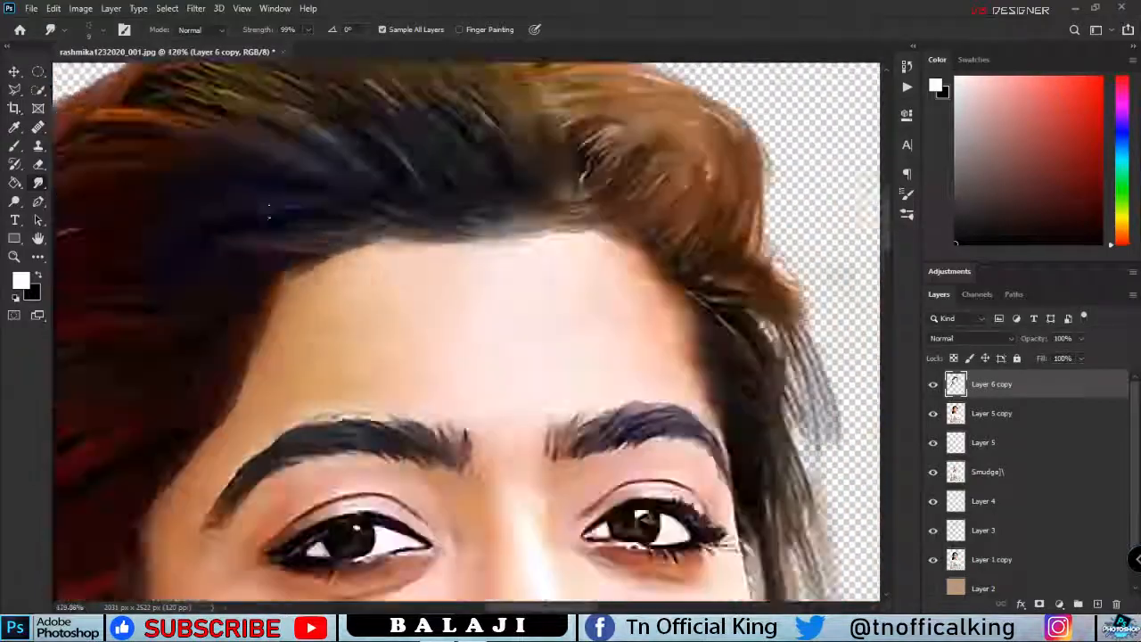
pyautogui.scroll(5, 335, 258)
pyautogui.moveTo(406, 239); pyautogui.dragTo(356, 268)
pyautogui.scroll(-5, 405, 239)
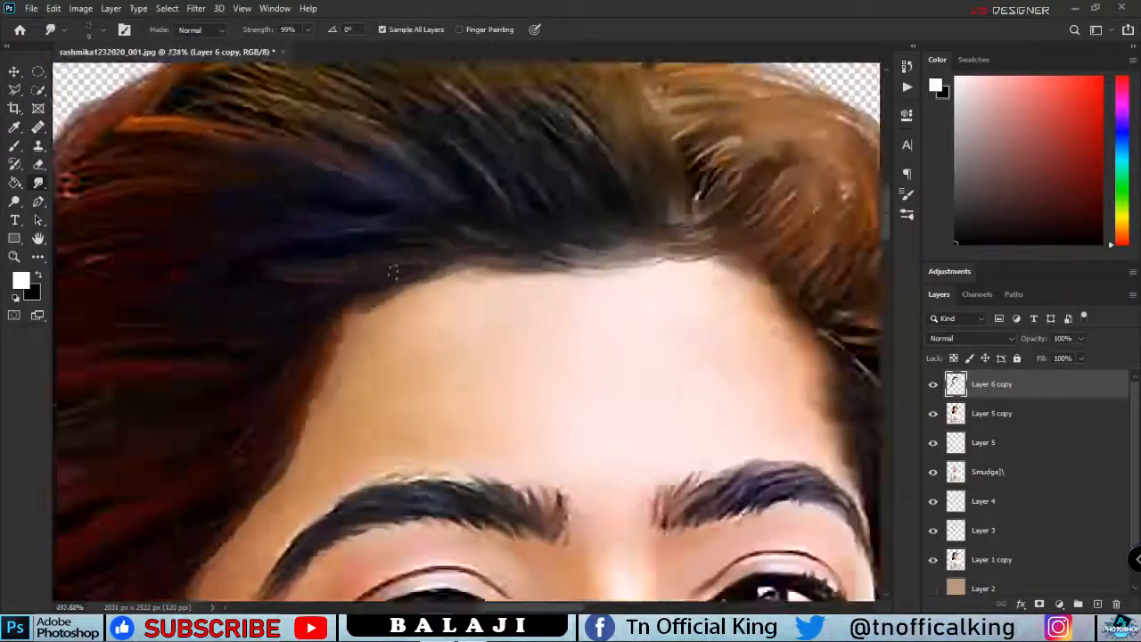
pyautogui.scroll(5, 499, 357)
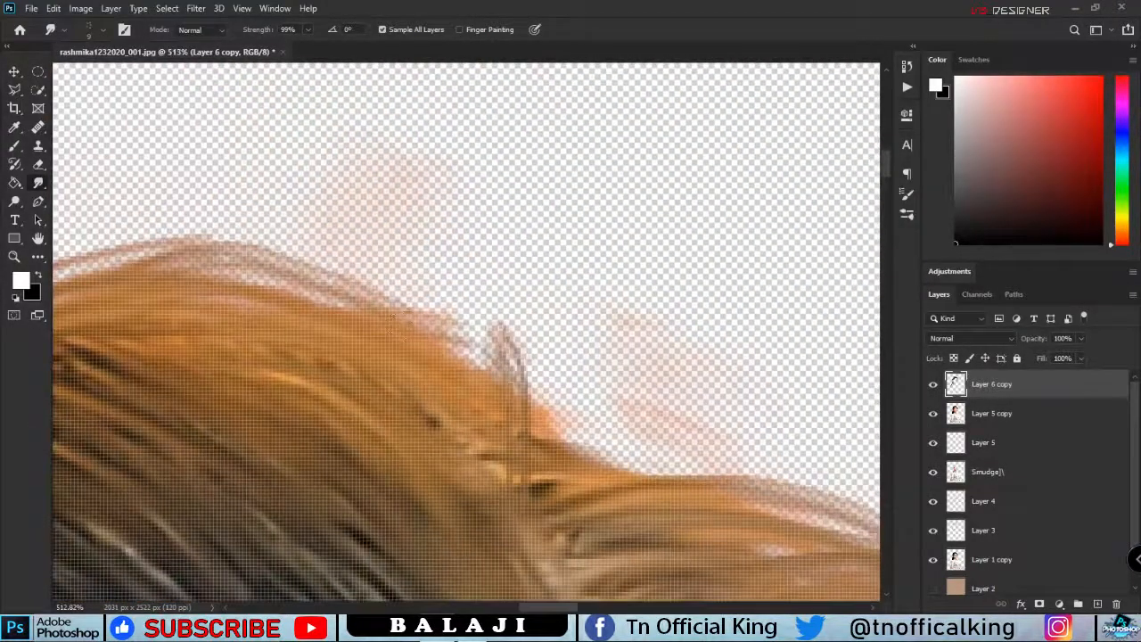
pyautogui.scroll(-5, 434, 334)
pyautogui.scroll(4, 392, 366)
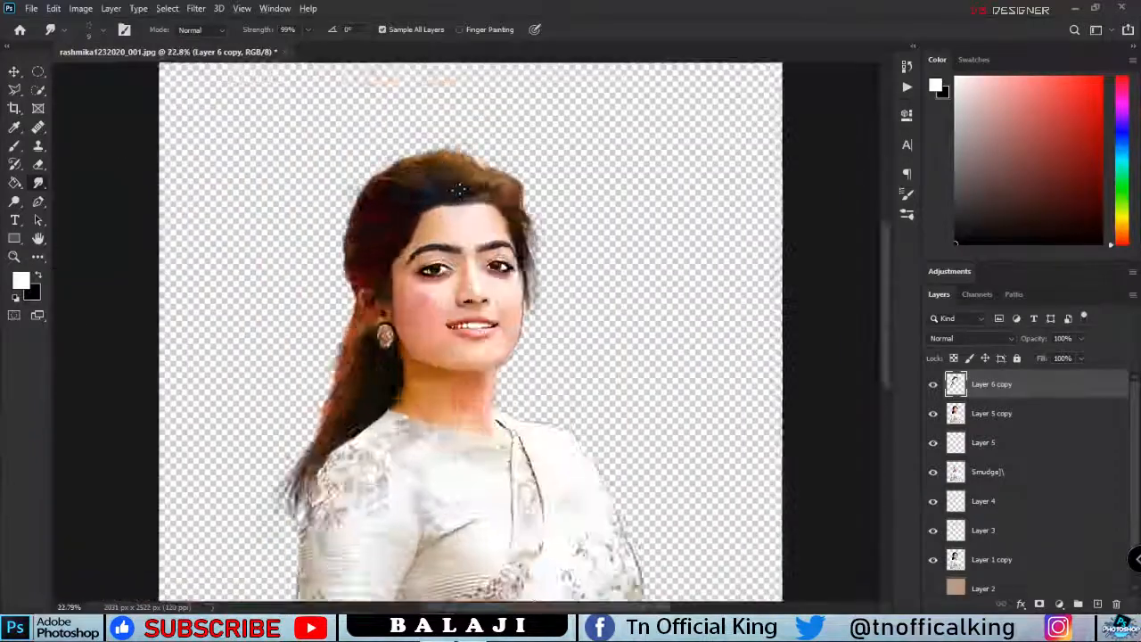
pyautogui.scroll(5, 341, 422)
pyautogui.scroll(-4, 379, 431)
pyautogui.rightClick(273, 368)
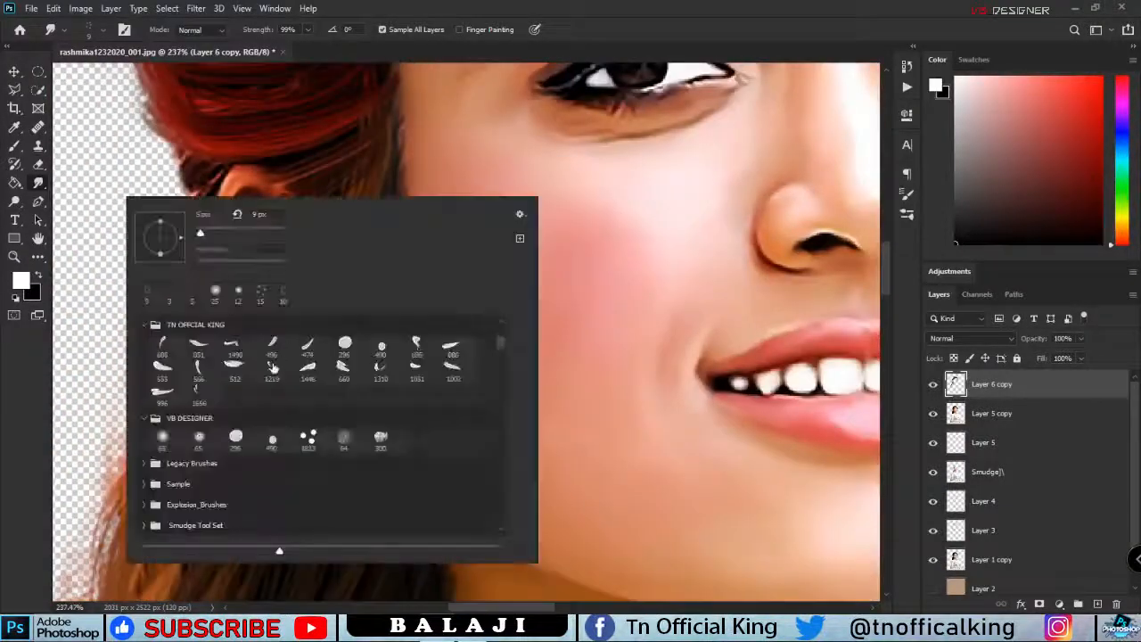
pyautogui.moveTo(357, 384)
pyautogui.mouseDown()
pyautogui.moveTo(352, 455)
pyautogui.moveTo(348, 397)
pyautogui.moveTo(401, 464)
pyautogui.moveTo(356, 481)
pyautogui.mouseUp()
pyautogui.hotkey('ctrl', 'z')
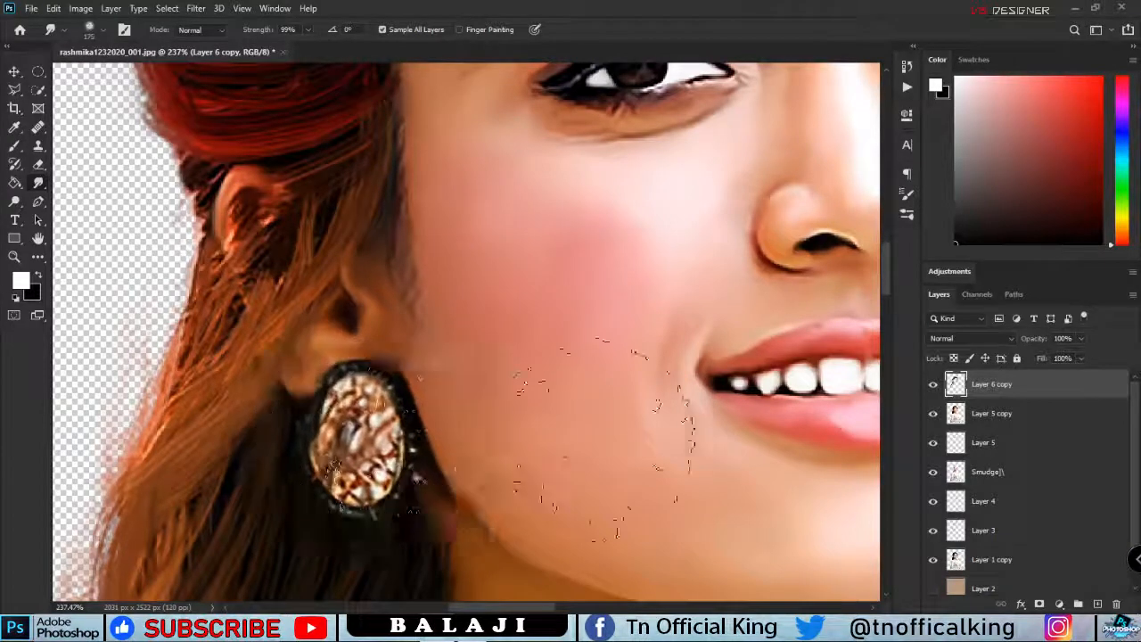
pyautogui.scroll(-8, 524, 504)
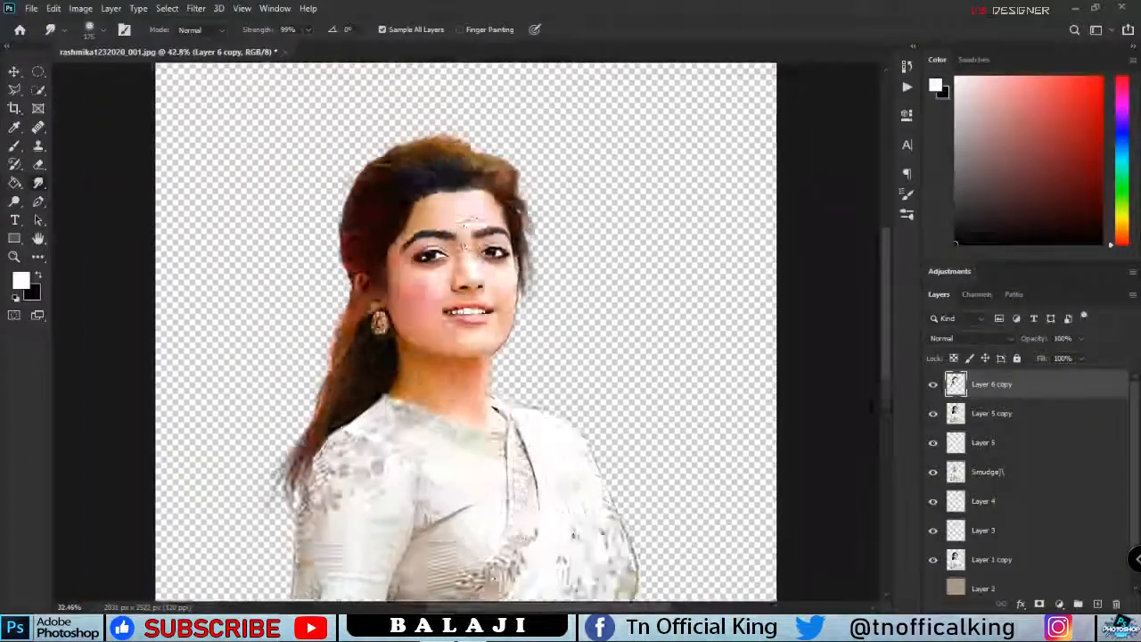
# - Show the tan background of Layer 2 and add a new empty layer on top for brush work
pyautogui.scroll(-3, 466, 233)
pyautogui.click(932, 588)
pyautogui.scroll(8, 469, 169)
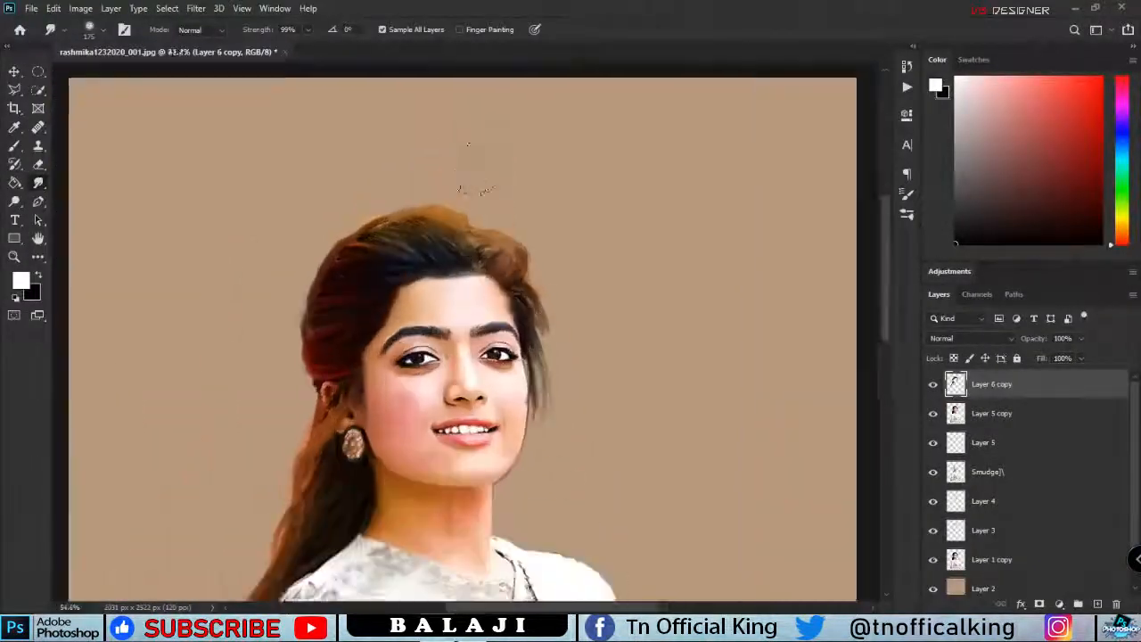
pyautogui.press('e')
pyautogui.scroll(-6, 555, 171)
pyautogui.scroll(1, 393, 256)
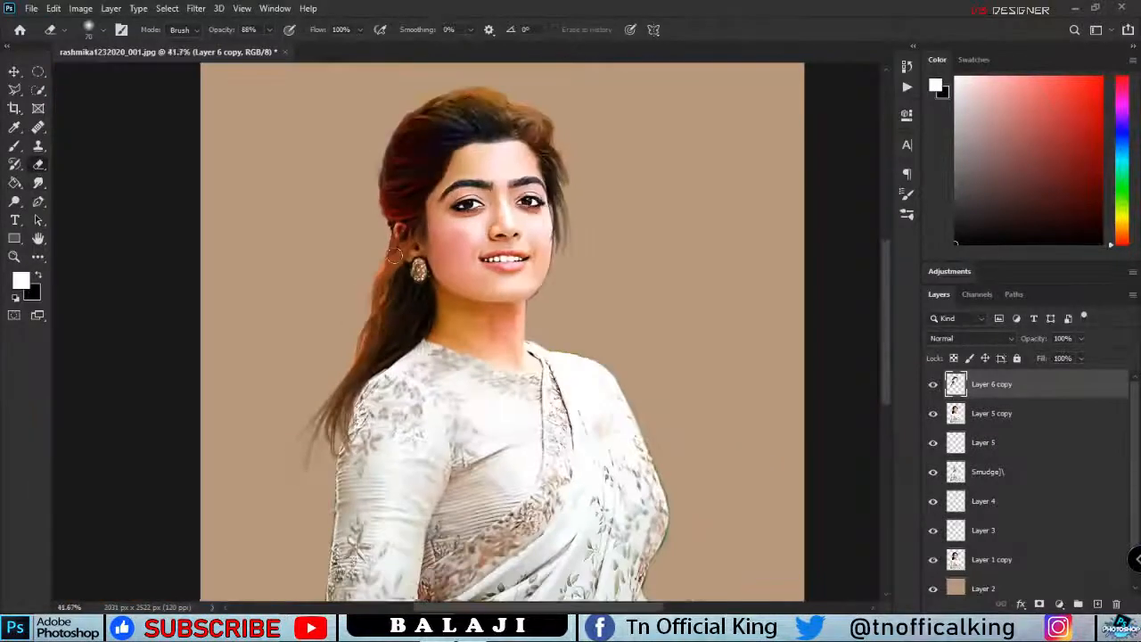
pyautogui.press('b')
pyautogui.scroll(-2, 1025, 499)
pyautogui.click(932, 551)
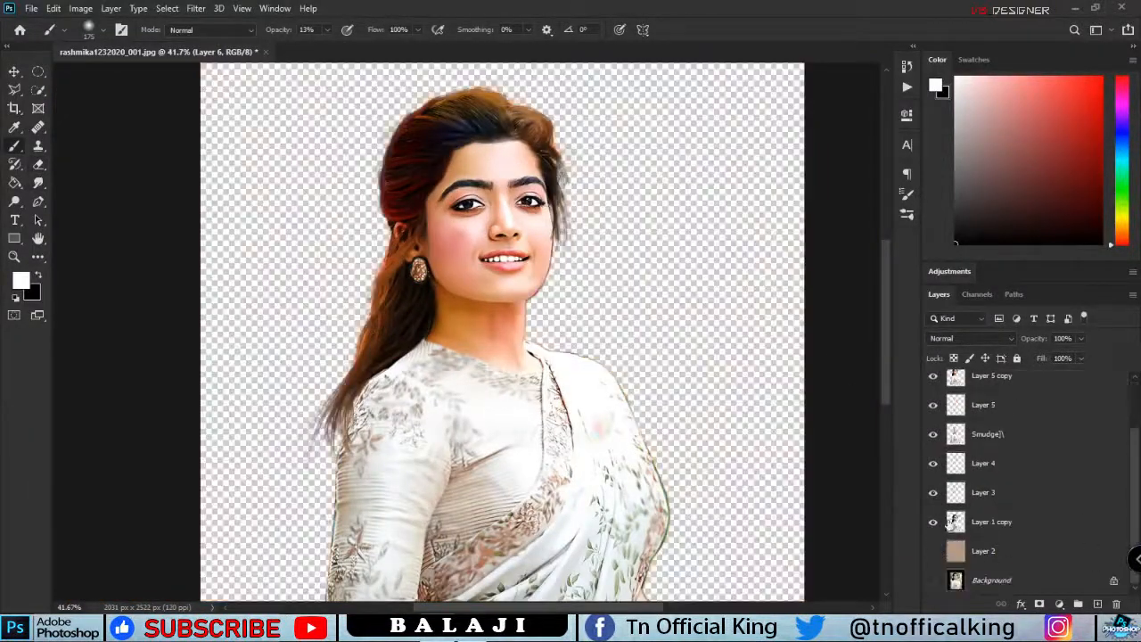
pyautogui.click(933, 551)
# - Set the new Layer 6 to Color blending and ready a 250 px soft brush with bright magenta
pyautogui.keyDown('alt'); pyautogui.click(718, 351); pyautogui.keyUp('alt')
pyautogui.scroll(-1, 450, 219)
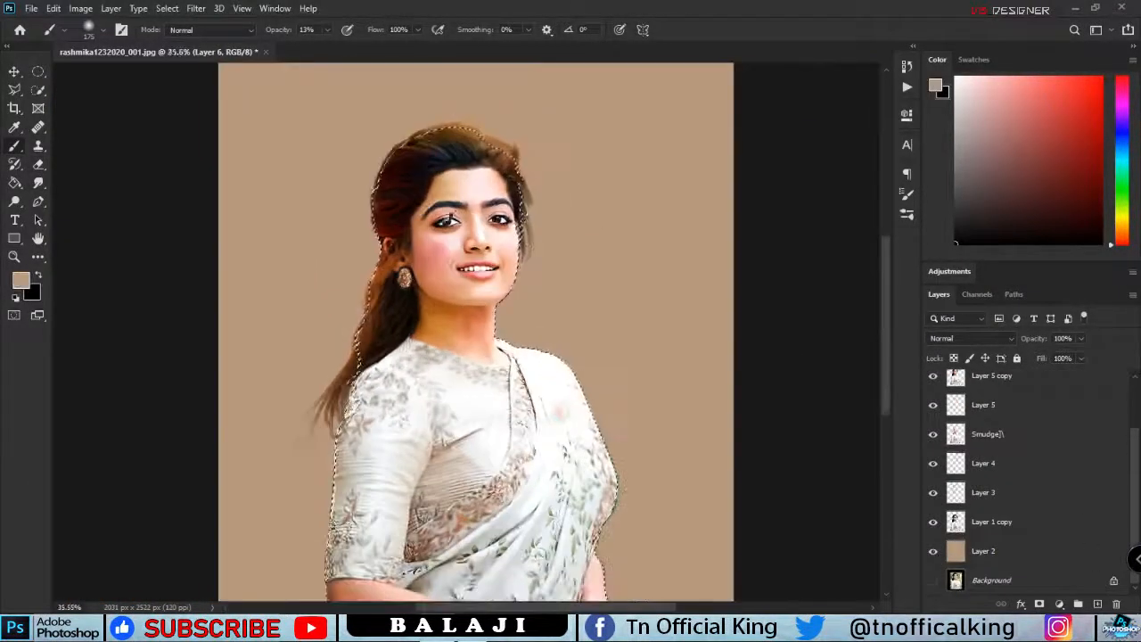
pyautogui.click(1123, 107)
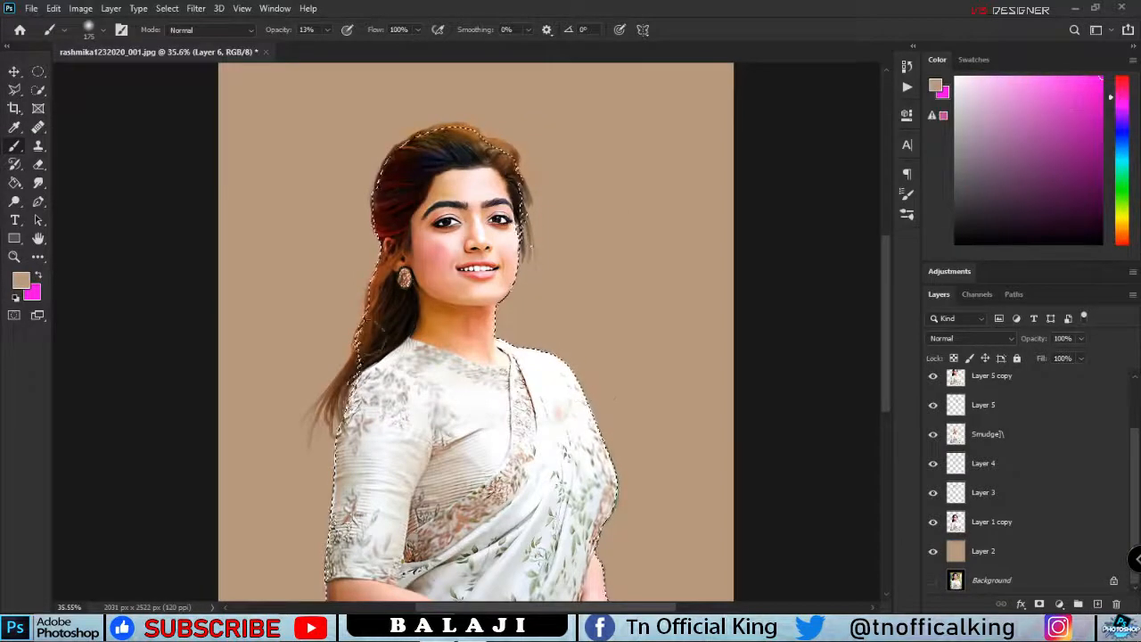
pyautogui.scroll(3, 1010, 427)
pyautogui.click(969, 339)
pyautogui.click(967, 590)
pyautogui.press(']')
pyautogui.press(']')
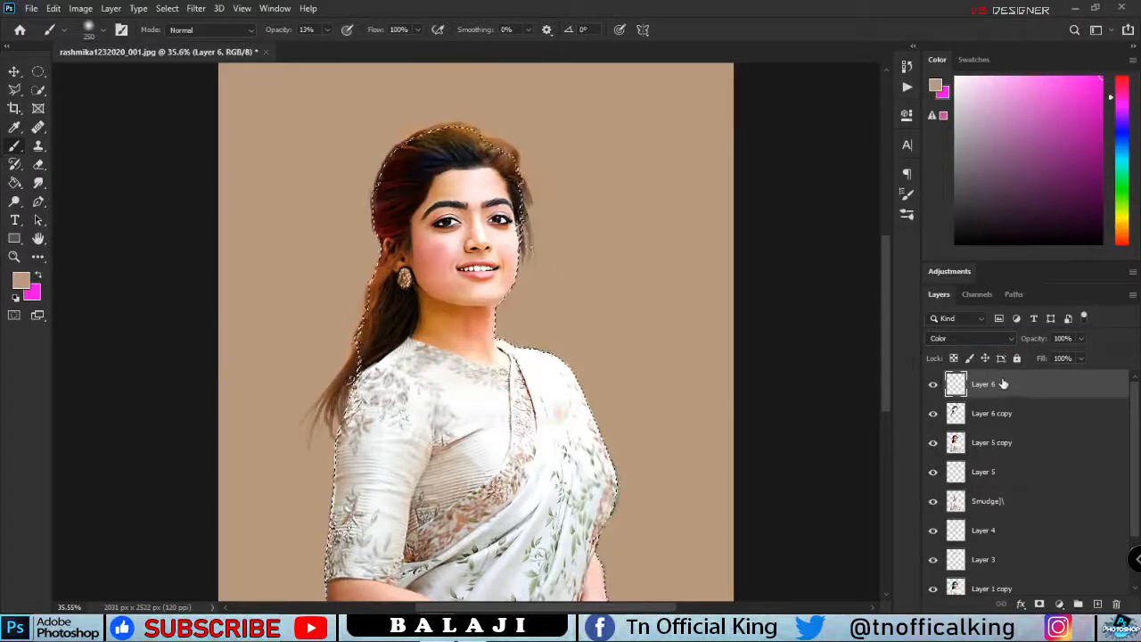
pyautogui.hotkey('ctrl', 'd')
pyautogui.press('x')
# - Undo the broad magenta tint over the face and tint only the cheeks pink with a 125 px brush at 13% opacity
pyautogui.scroll(1, 459, 385)
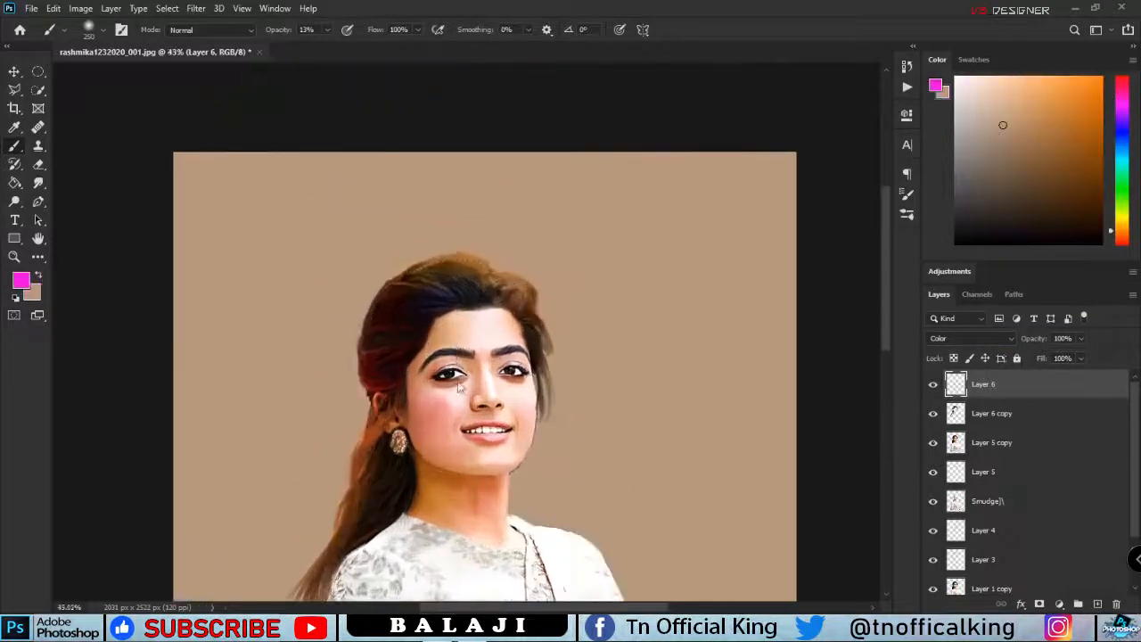
pyautogui.scroll(3, 475, 475)
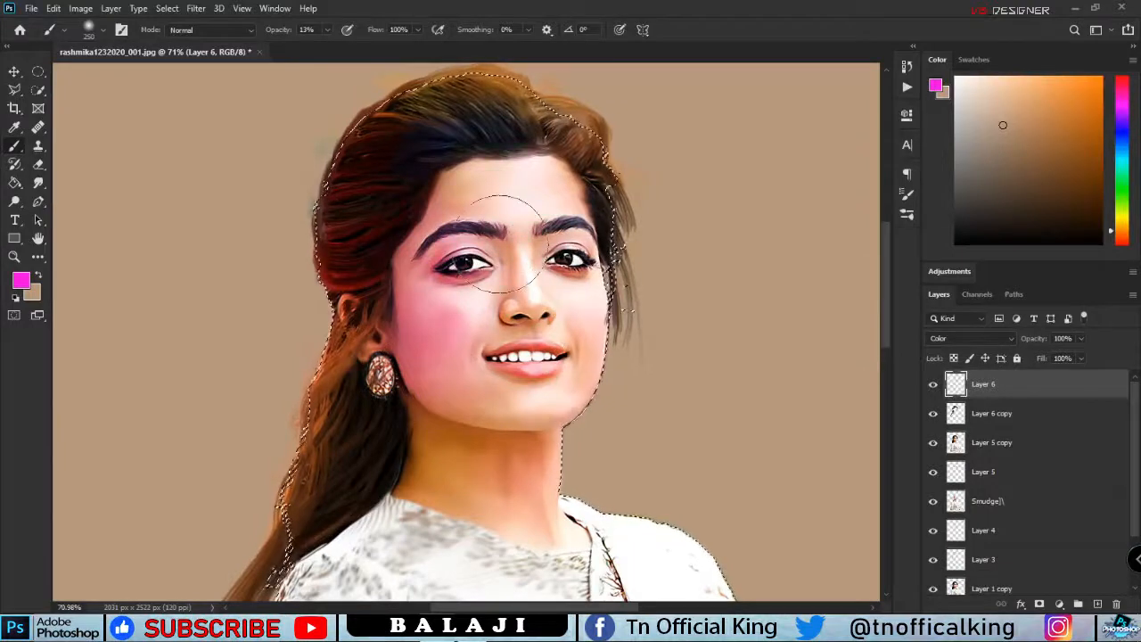
pyautogui.hotkey('ctrl', 'z')
pyautogui.hotkey('ctrl', 'z')
pyautogui.press('[')
pyautogui.press('[')
pyautogui.press('[')
pyautogui.press('[')
pyautogui.moveTo(487, 300)
pyautogui.mouseDown()
pyautogui.moveTo(474, 361)
pyautogui.moveTo(437, 343)
pyautogui.mouseUp()
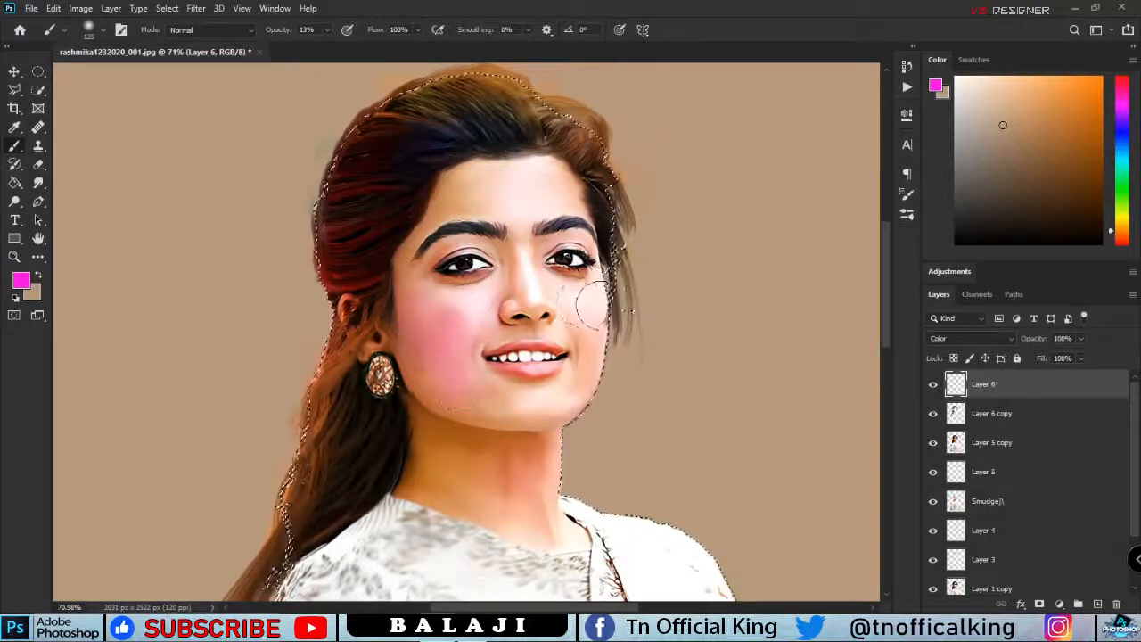
pyautogui.scroll(3, 602, 294)
pyautogui.scroll(1, 579, 331)
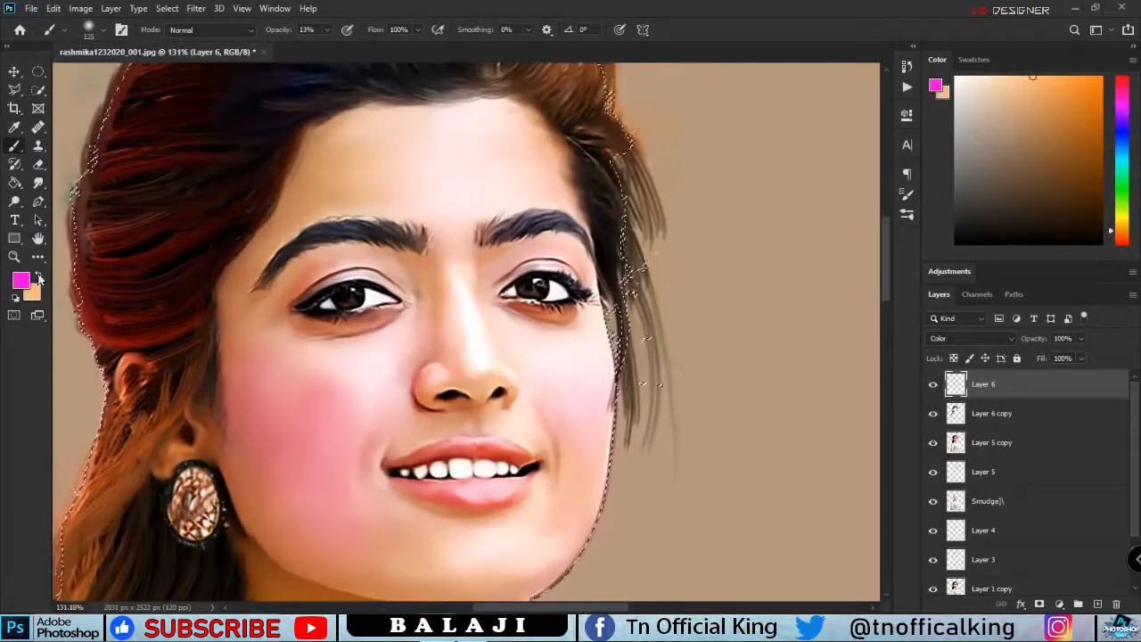
# - Tint the forehead, chin and outer cheek with a light yellow using the soft 125 px brush
pyautogui.press('x')
pyautogui.moveTo(383, 167); pyautogui.dragTo(355, 346)
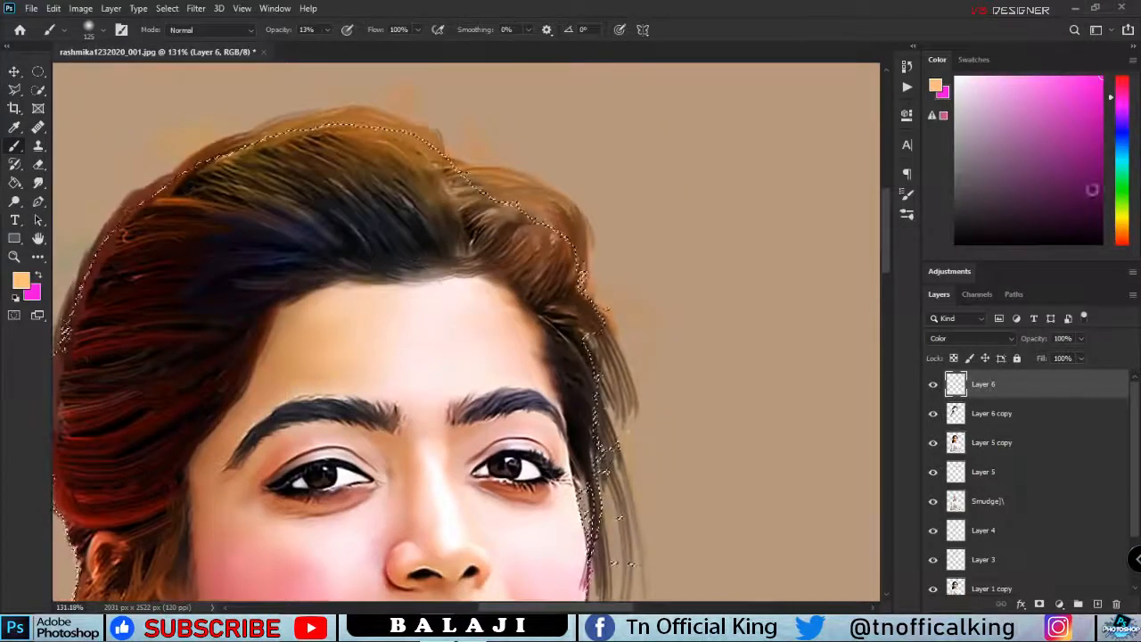
pyautogui.click(1122, 219)
pyautogui.click(1032, 77)
pyautogui.press('x')
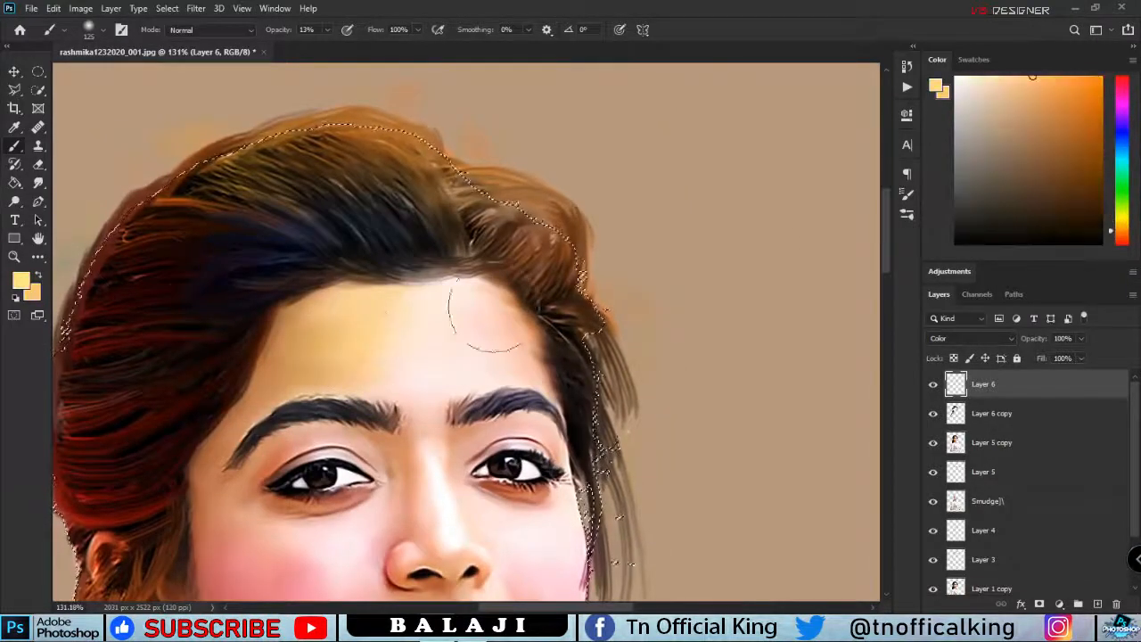
pyautogui.scroll(-1, 459, 223)
pyautogui.scroll(-1, 464, 317)
pyautogui.scroll(1, 466, 316)
pyautogui.moveTo(518, 400); pyautogui.dragTo(539, 331)
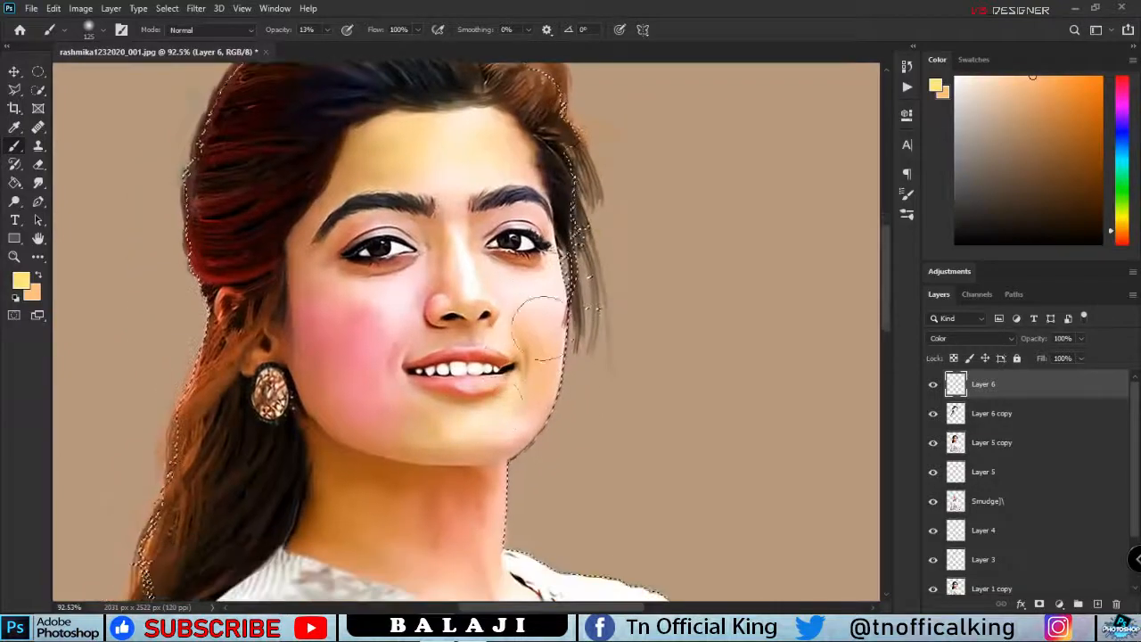
pyautogui.moveTo(481, 414); pyautogui.dragTo(473, 303)
# - Sample an orange tone from the lips and tint the area around the mouth and nose with it
pyautogui.keyDown('alt'); pyautogui.click(461, 384); pyautogui.keyUp('alt')
pyautogui.moveTo(591, 355); pyautogui.dragTo(477, 326)
pyautogui.scroll(1, 476, 326)
pyautogui.moveTo(445, 231); pyautogui.dragTo(642, 473)
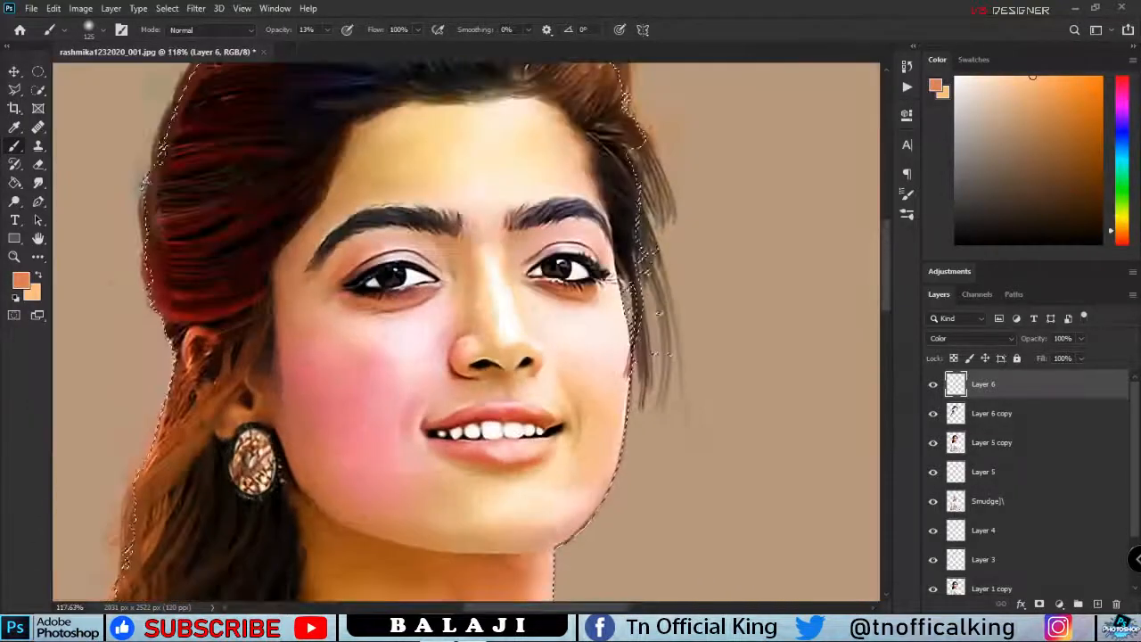
# - Change the blend mode of Layer 6 and lower its opacity to soften the skin tints
pyautogui.click(988, 339)
pyautogui.click(948, 431)
pyautogui.click(1080, 339)
pyautogui.moveTo(1084, 354); pyautogui.dragTo(1042, 355)
# - On a new layer, paint the lower lip bright red with a small brush at 100% opacity, undoing the stray strokes
pyautogui.hotkey('ctrl', 'shift', 'alt', 'n')
pyautogui.scroll(4, 489, 463)
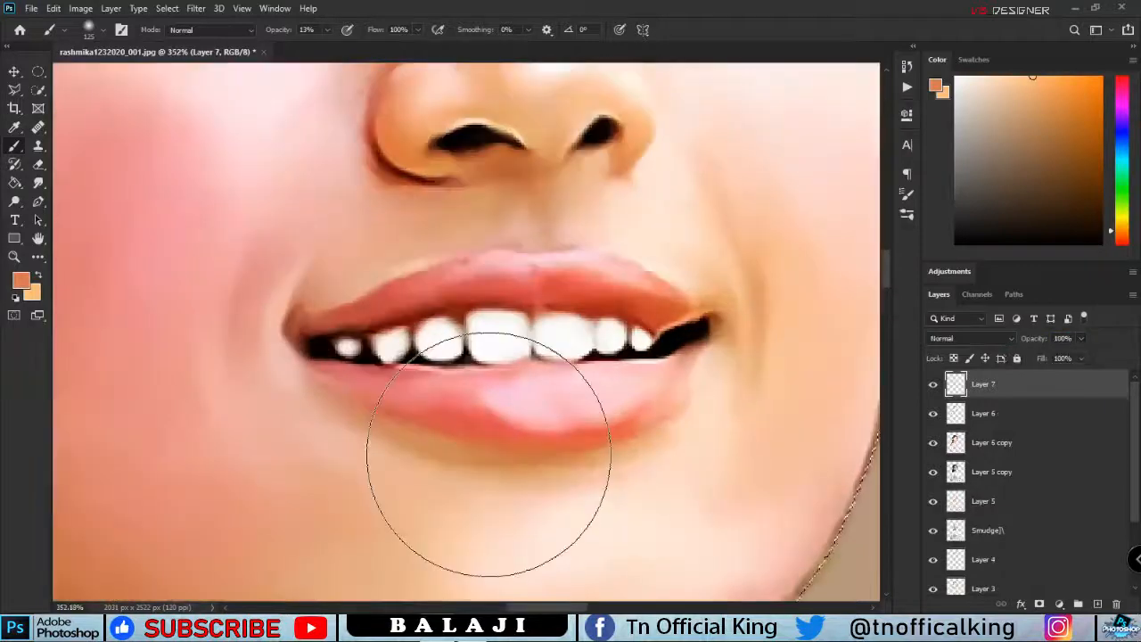
pyautogui.moveTo(357, 55); pyautogui.dragTo(1127, 49)
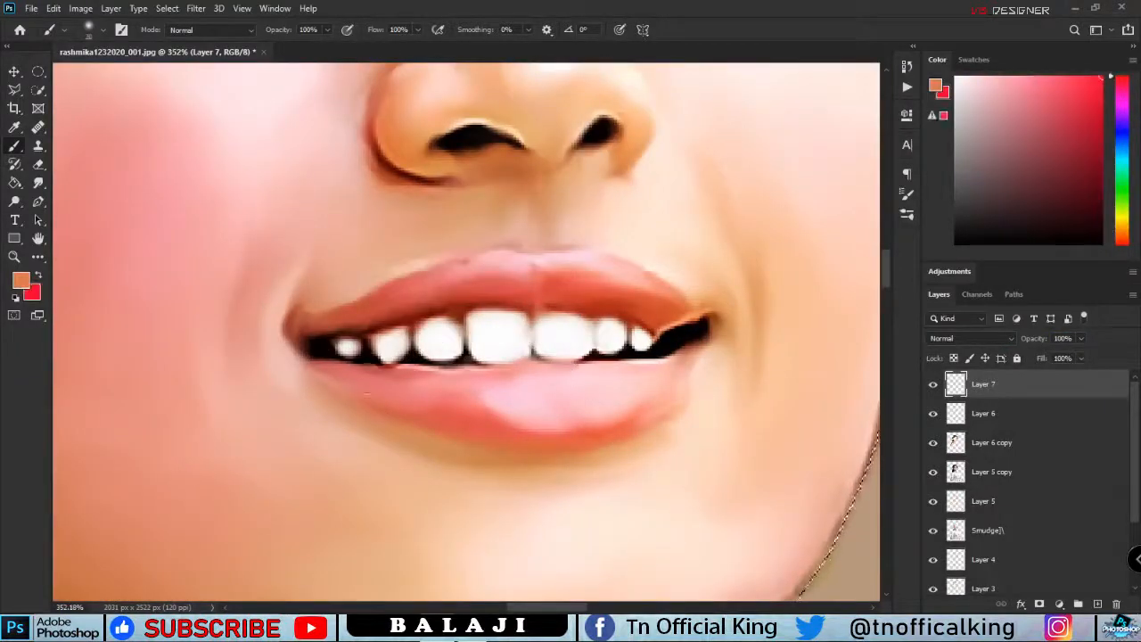
pyautogui.scroll(3, 325, 373)
pyautogui.press('x')
pyautogui.moveTo(319, 356)
pyautogui.mouseDown()
pyautogui.moveTo(394, 389)
pyautogui.moveTo(494, 462)
pyautogui.mouseUp()
pyautogui.moveTo(494, 461); pyautogui.dragTo(416, 407)
pyautogui.moveTo(304, 349)
pyautogui.mouseDown()
pyautogui.moveTo(620, 455)
pyautogui.moveTo(682, 443)
pyautogui.mouseUp()
pyautogui.moveTo(682, 443); pyautogui.dragTo(473, 474)
pyautogui.moveTo(472, 477)
pyautogui.mouseDown()
pyautogui.moveTo(653, 413)
pyautogui.moveTo(760, 306)
pyautogui.moveTo(488, 479)
pyautogui.mouseUp()
pyautogui.hotkey('ctrl', 'z')
pyautogui.moveTo(655, 421)
pyautogui.mouseDown()
pyautogui.moveTo(716, 341)
pyautogui.moveTo(626, 429)
pyautogui.moveTo(512, 459)
pyautogui.mouseUp()
pyautogui.hotkey('ctrl', 'z')
# - Fill the remaining areas of the lower lip with solid red out to its edges and corners
pyautogui.keyDown('ctrl'); pyautogui.click(683, 360); pyautogui.keyUp('ctrl')
pyautogui.moveTo(258, 409); pyautogui.dragTo(431, 474)
pyautogui.moveTo(210, 419)
pyautogui.mouseDown()
pyautogui.moveTo(392, 437)
pyautogui.moveTo(533, 435)
pyautogui.moveTo(522, 420)
pyautogui.mouseUp()
pyautogui.moveTo(712, 416); pyautogui.dragTo(477, 462)
pyautogui.moveTo(323, 467)
pyautogui.mouseDown()
pyautogui.moveTo(592, 458)
pyautogui.moveTo(517, 499)
pyautogui.moveTo(423, 506)
pyautogui.moveTo(539, 499)
pyautogui.moveTo(387, 517)
pyautogui.moveTo(508, 524)
pyautogui.mouseUp()
pyautogui.press(']')
pyautogui.press(']')
pyautogui.scroll(5, 564, 475)
pyautogui.moveTo(330, 482); pyautogui.dragTo(802, 307)
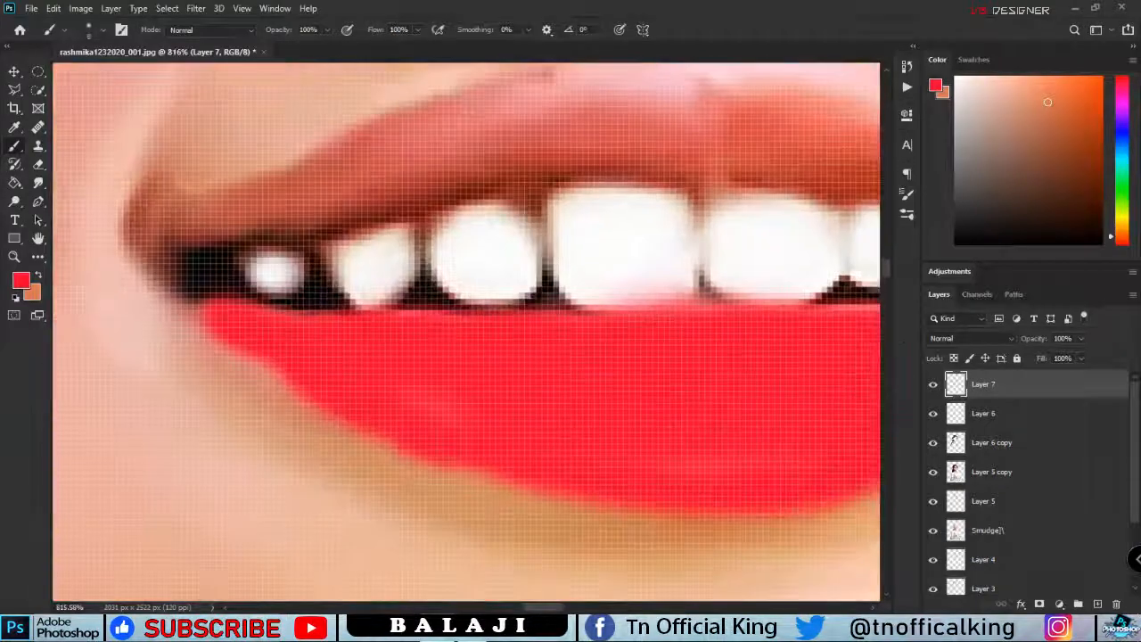
# - Paint the upper lip red, outlining it from corner to corner and filling the inside
pyautogui.moveTo(232, 358); pyautogui.dragTo(274, 452)
pyautogui.moveTo(233, 327); pyautogui.dragTo(307, 309)
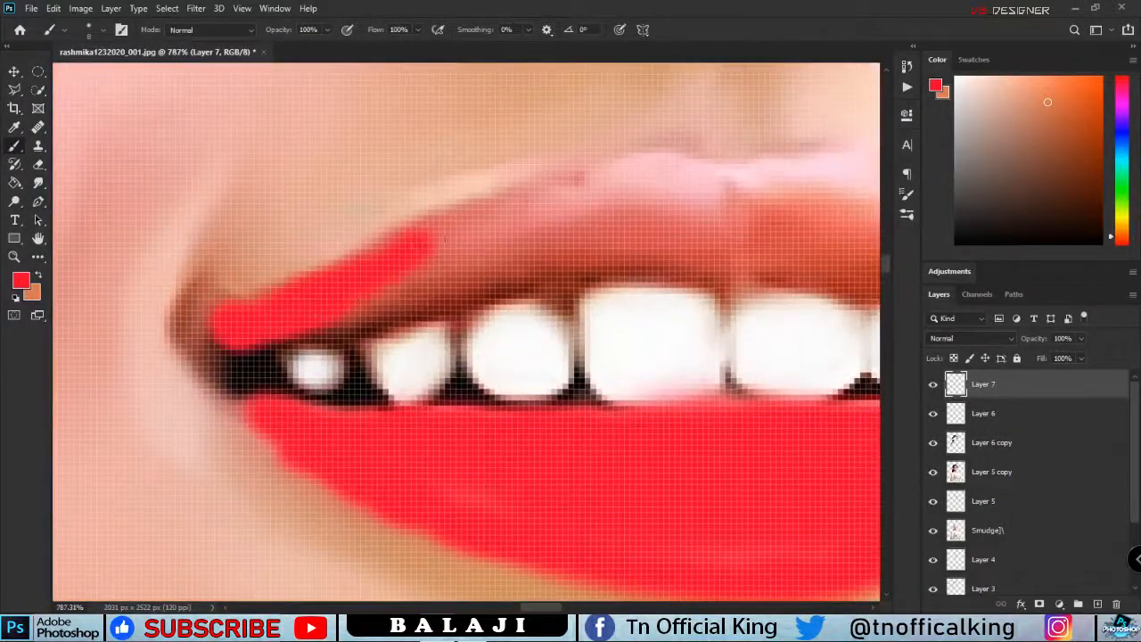
pyautogui.moveTo(454, 287); pyautogui.dragTo(659, 244)
pyautogui.moveTo(661, 244); pyautogui.dragTo(458, 301)
pyautogui.moveTo(201, 308)
pyautogui.mouseDown()
pyautogui.moveTo(491, 234)
pyautogui.moveTo(299, 279)
pyautogui.mouseUp()
pyautogui.moveTo(298, 279)
pyautogui.mouseDown()
pyautogui.moveTo(473, 269)
pyautogui.moveTo(618, 416)
pyautogui.moveTo(272, 346)
pyautogui.mouseUp()
pyautogui.scroll(-1, 268, 344)
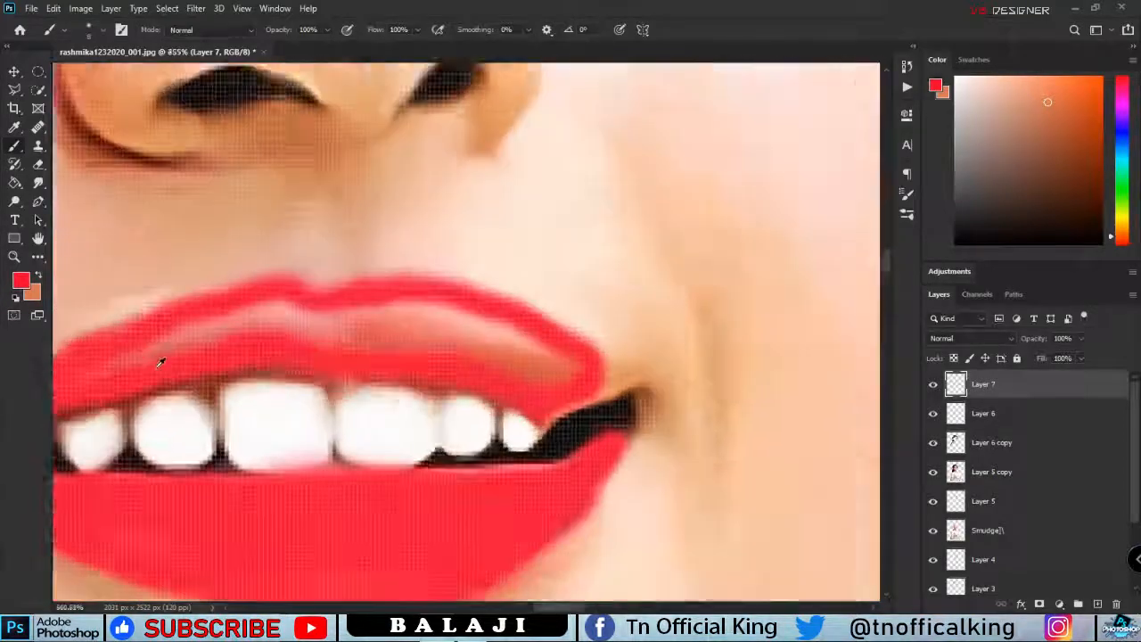
pyautogui.moveTo(160, 359); pyautogui.dragTo(458, 401)
pyautogui.moveTo(504, 361)
pyautogui.mouseDown()
pyautogui.moveTo(724, 362)
pyautogui.moveTo(606, 311)
pyautogui.mouseUp()
pyautogui.moveTo(607, 311); pyautogui.dragTo(747, 352)
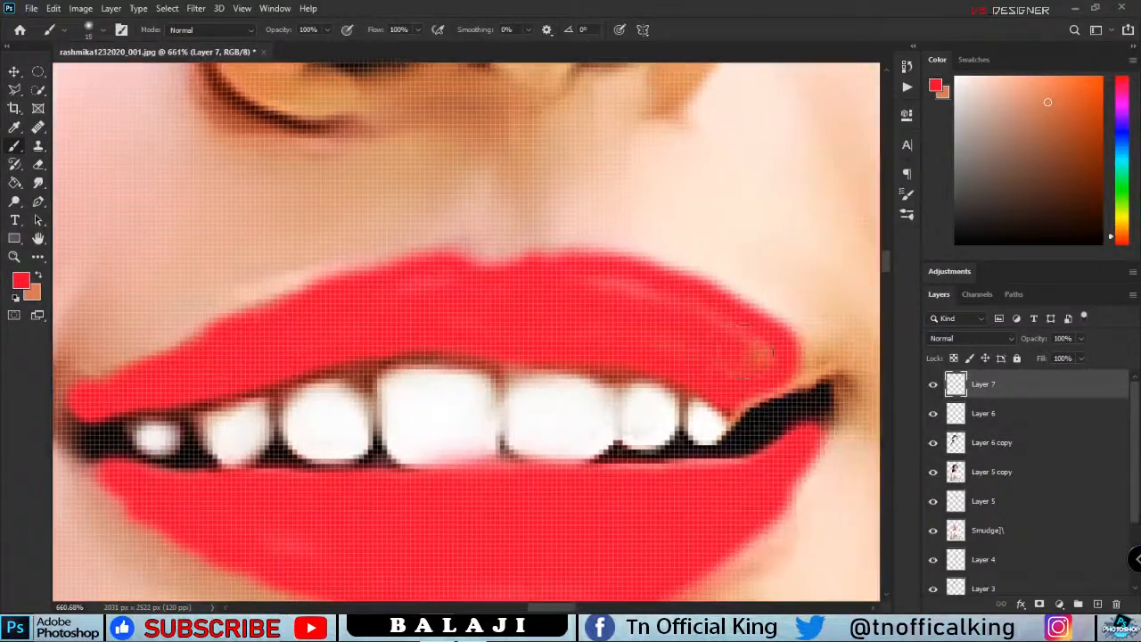
# - Set the lip colour layer to Overlay at 39% opacity and clear the selection
pyautogui.hotkey('ctrl', '0')
pyautogui.click(972, 338)
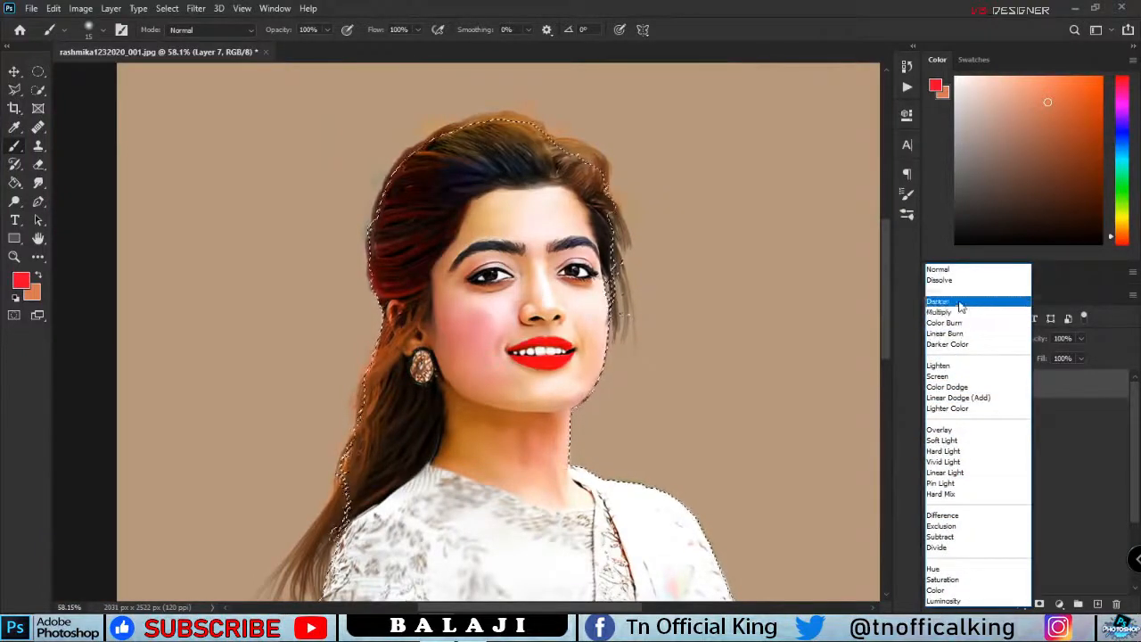
pyautogui.click(946, 430)
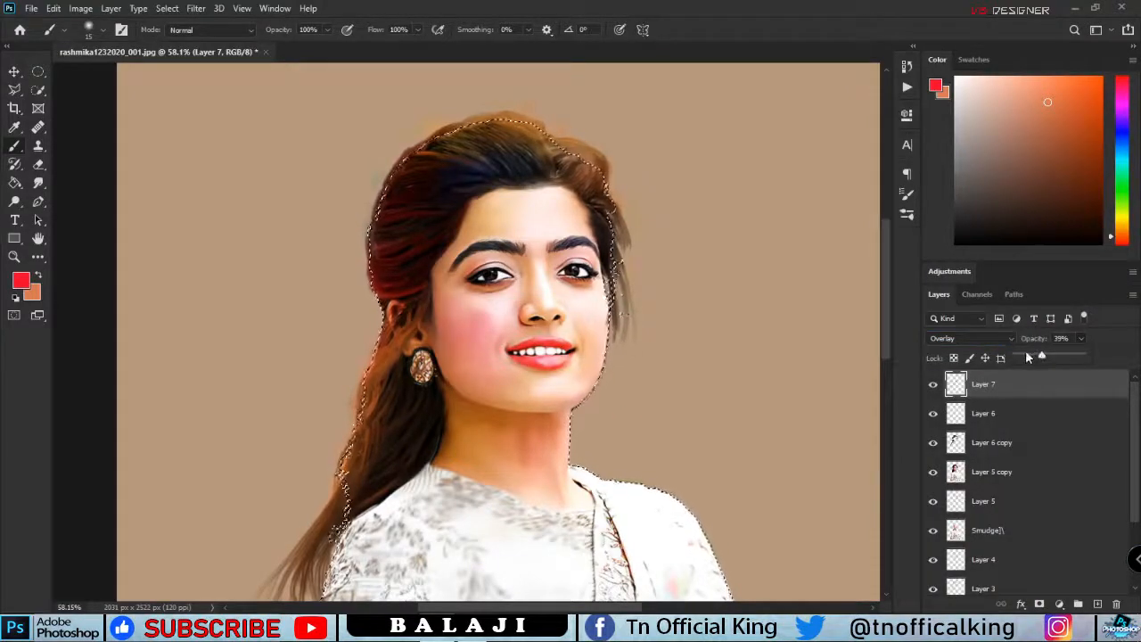
pyautogui.hotkey('ctrl', 'd')
pyautogui.hotkey('ctrl', '0')
pyautogui.scroll(6, 452, 191)
pyautogui.hotkey('ctrl', '0')
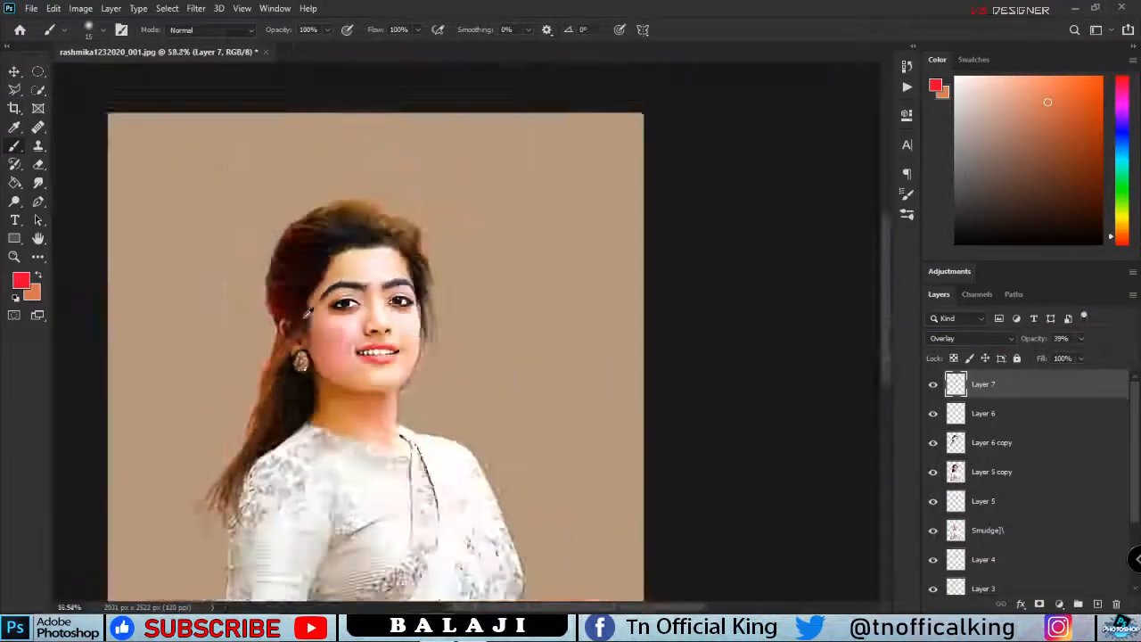
# - Merge all the painting layers above Layer 2 into a single layer
pyautogui.click(1002, 475)
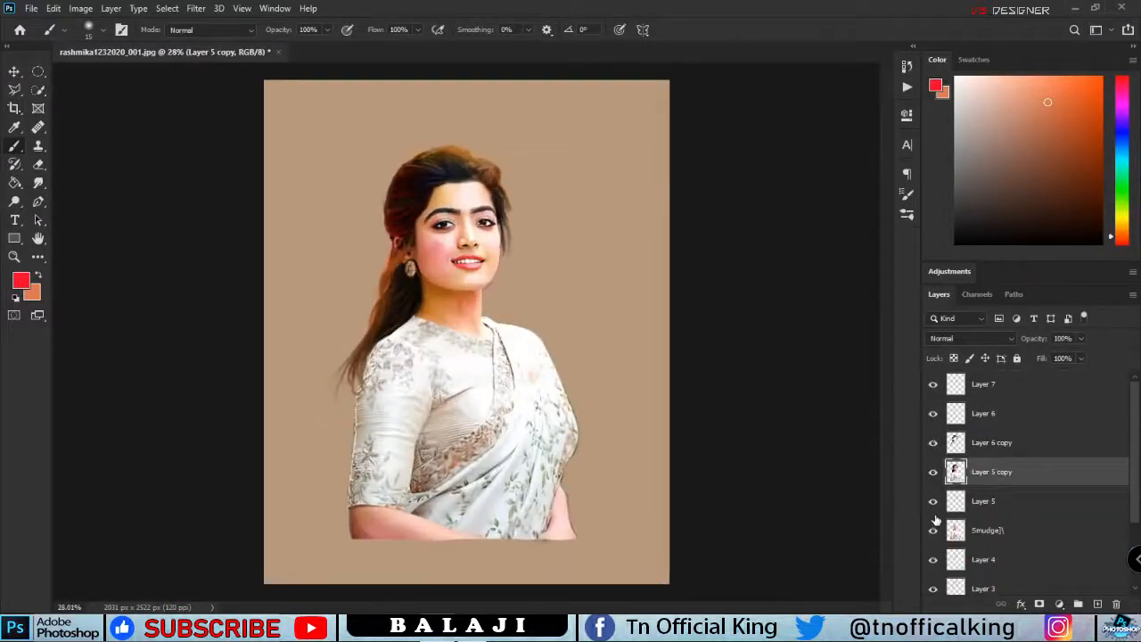
pyautogui.scroll(-3, 936, 522)
pyautogui.keyDown('shift'); pyautogui.click(996, 531); pyautogui.keyUp('shift')
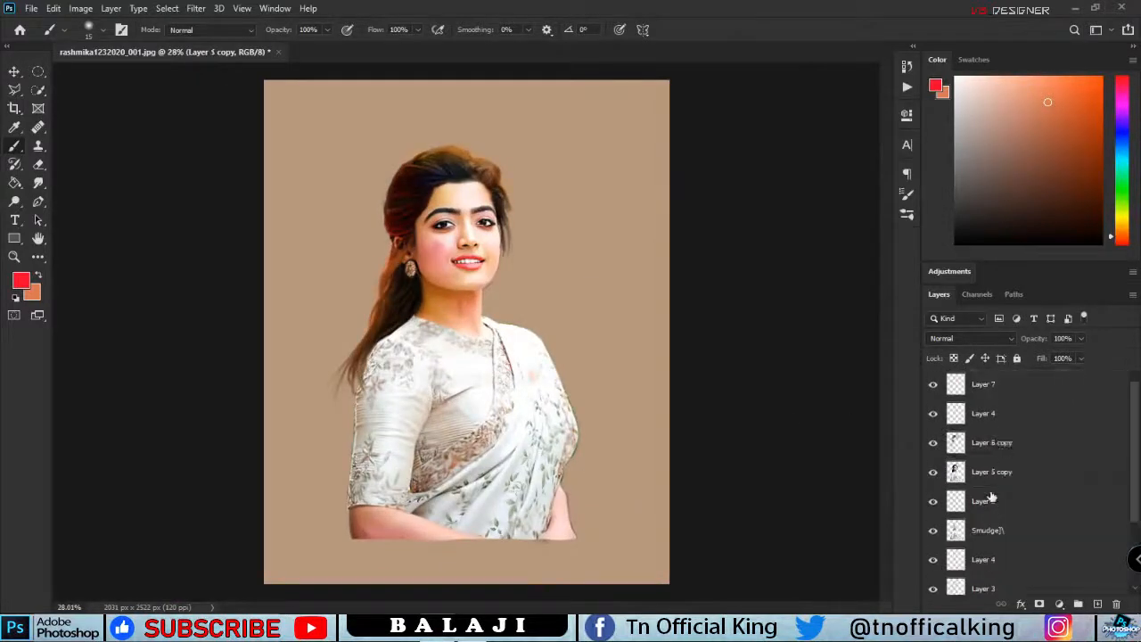
pyautogui.rightClick(998, 393)
pyautogui.click(938, 432)
pyautogui.scroll(4, 467, 303)
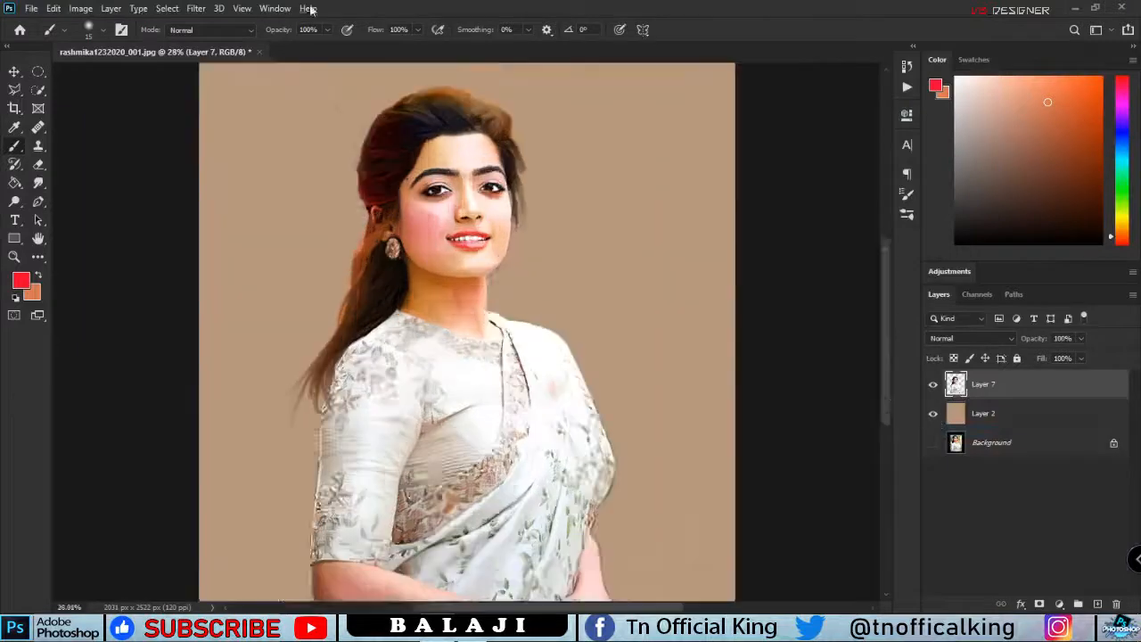
# - Erase the colour haze around the crown of the hair on the merged layer with the Eraser at 88% opacity
pyautogui.moveTo(445, 213); pyautogui.dragTo(494, 501)
pyautogui.keyDown('ctrl'); pyautogui.click(956, 384); pyautogui.keyUp('ctrl')
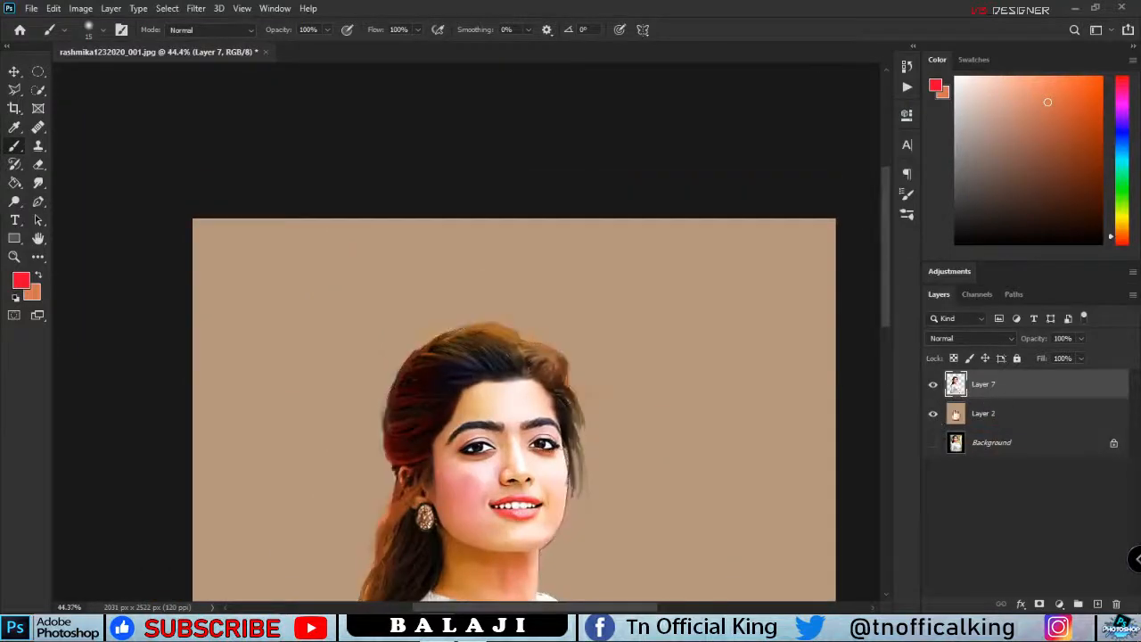
pyautogui.click(932, 384)
pyautogui.click(932, 384)
pyautogui.scroll(5, 500, 375)
pyautogui.press('e')
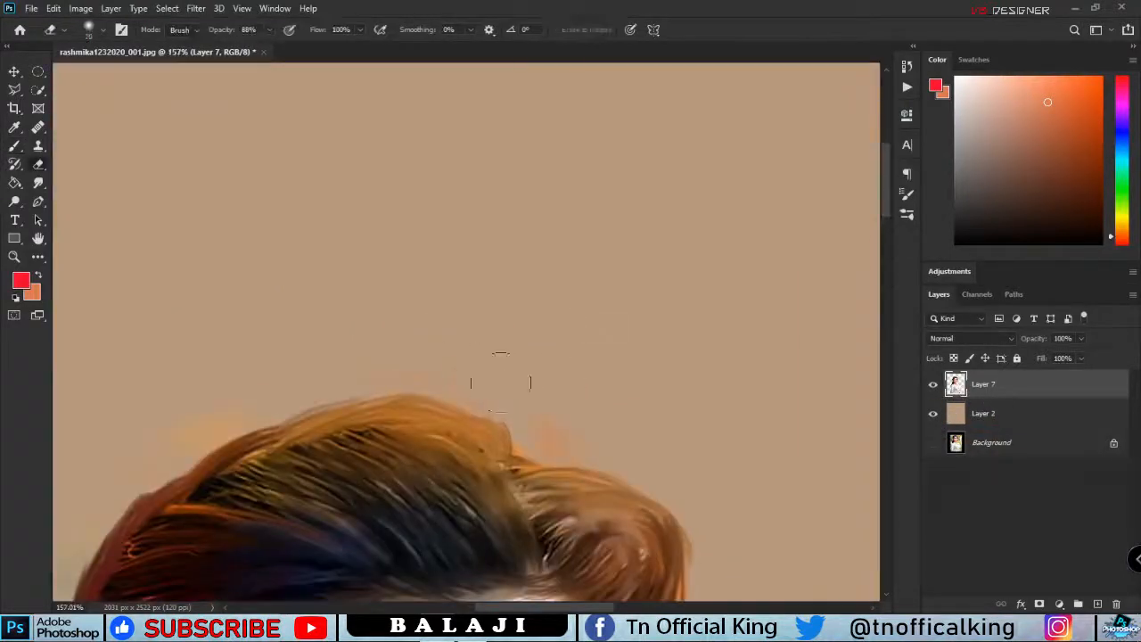
pyautogui.hscroll(-5, 357, 400)
pyautogui.hscroll(-3, 356, 400)
pyautogui.scroll(-10, 357, 268)
pyautogui.moveTo(383, 159); pyautogui.dragTo(381, 201)
pyautogui.scroll(6, 387, 249)
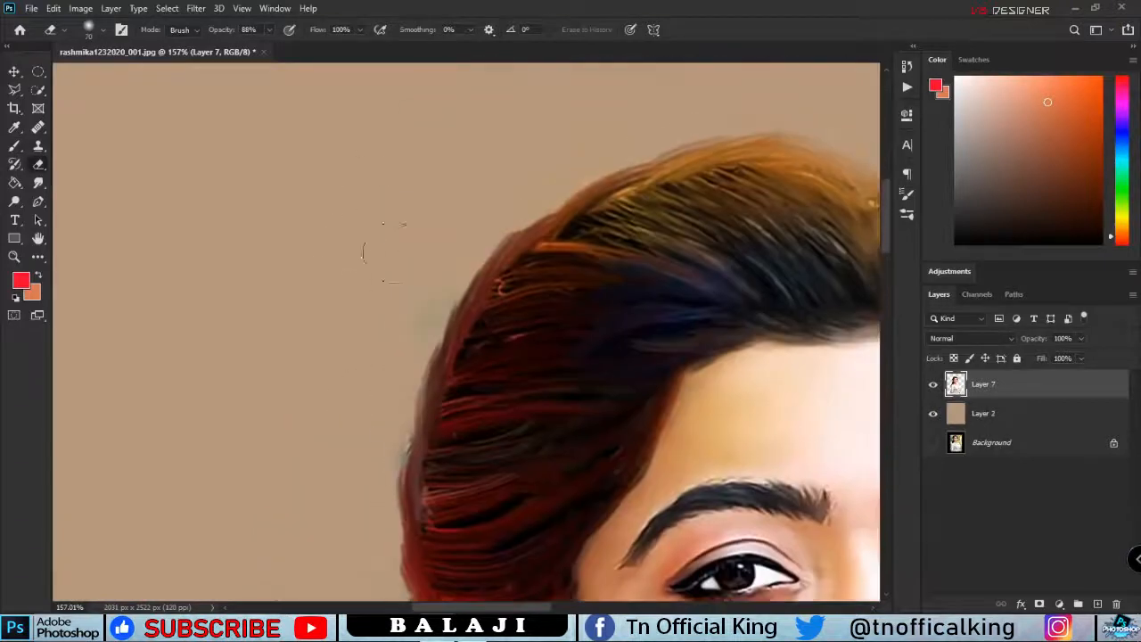
# - Change to a hard 70 px eraser tip and clean the outer edge of the long hair down to the shoulder
pyautogui.rightClick(387, 249)
pyautogui.click(624, 311)
pyautogui.click(373, 321)
pyautogui.scroll(-10, 383, 399)
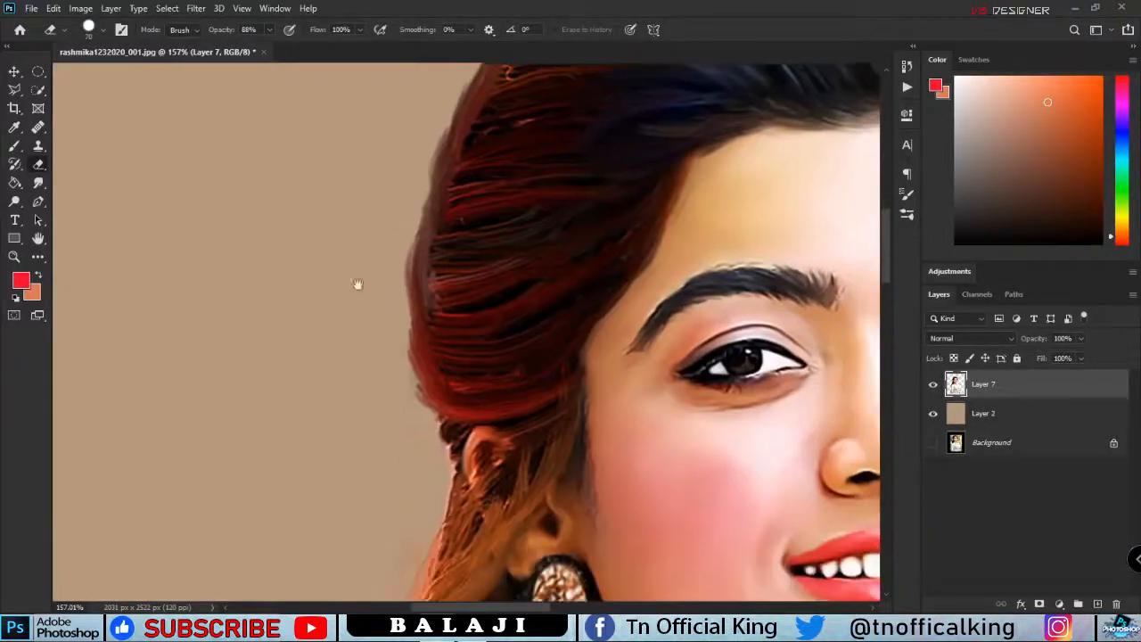
pyautogui.scroll(-4, 415, 351)
pyautogui.moveTo(443, 246); pyautogui.dragTo(469, 182)
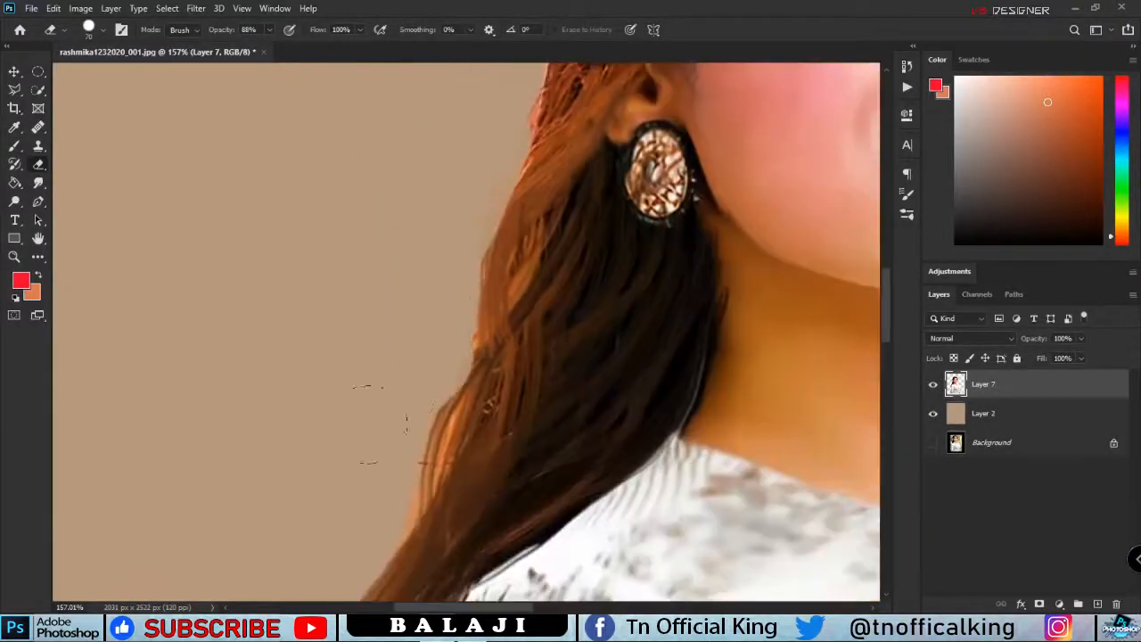
pyautogui.scroll(-4, 388, 420)
pyautogui.moveTo(829, 182); pyautogui.dragTo(432, 245)
# - Undo the fine erasing and remove the loose hair strands beside the face with a 45 px eraser
pyautogui.scroll(5, 437, 242)
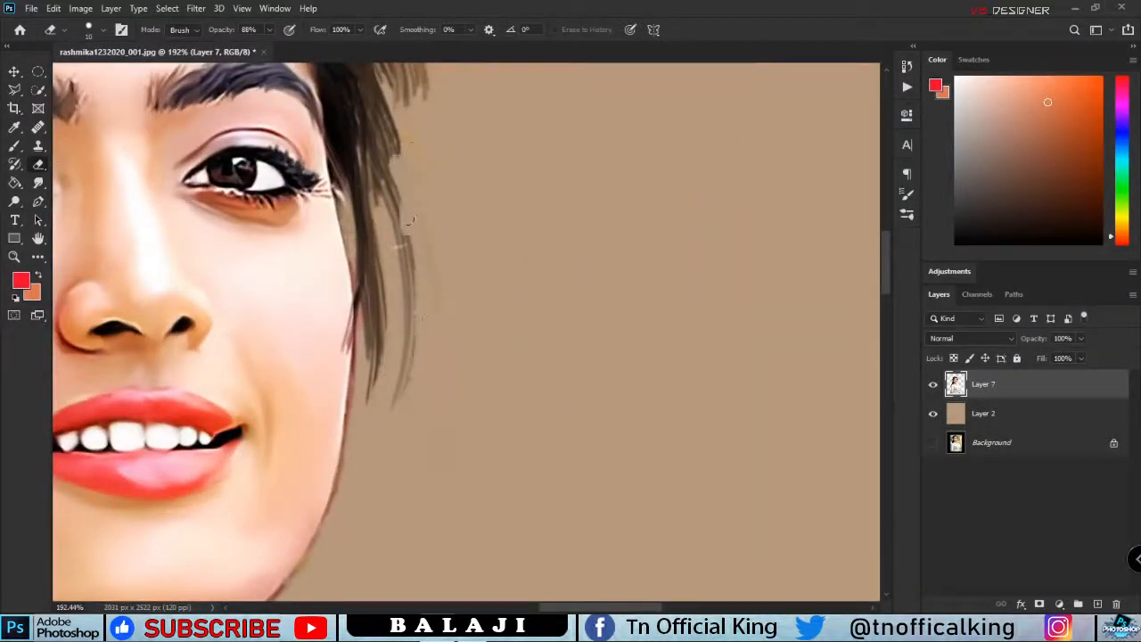
pyautogui.press(']')
pyautogui.press(']')
pyautogui.press(']')
pyautogui.press(']')
pyautogui.press(']')
pyautogui.press(']')
pyautogui.hotkey('ctrl', 'z')
pyautogui.moveTo(412, 177); pyautogui.dragTo(421, 289)
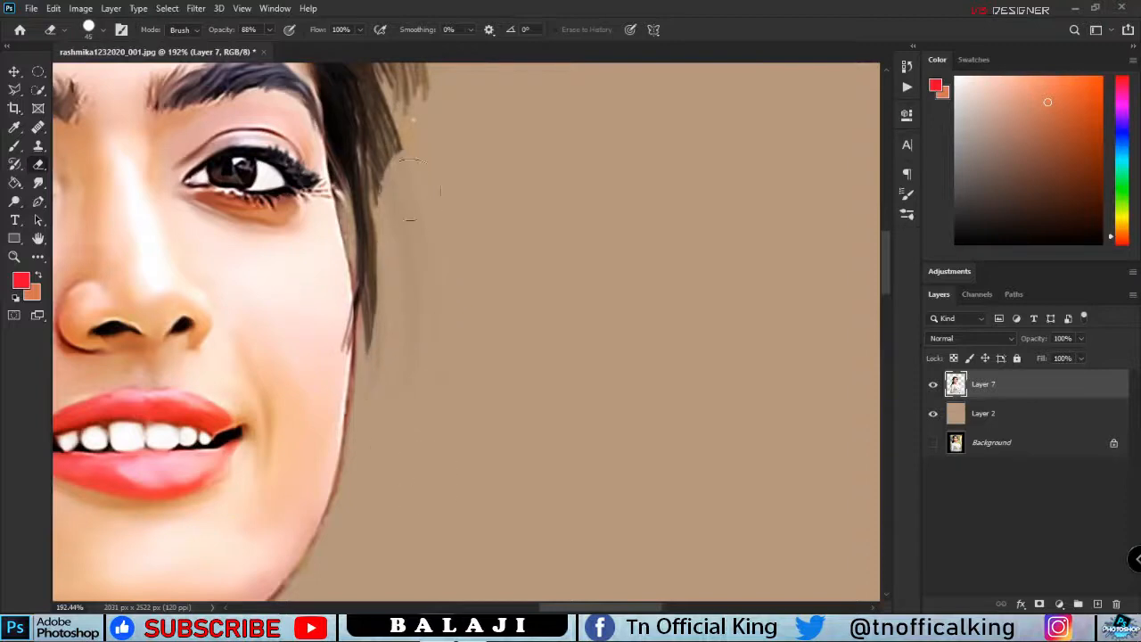
pyautogui.scroll(5, 412, 190)
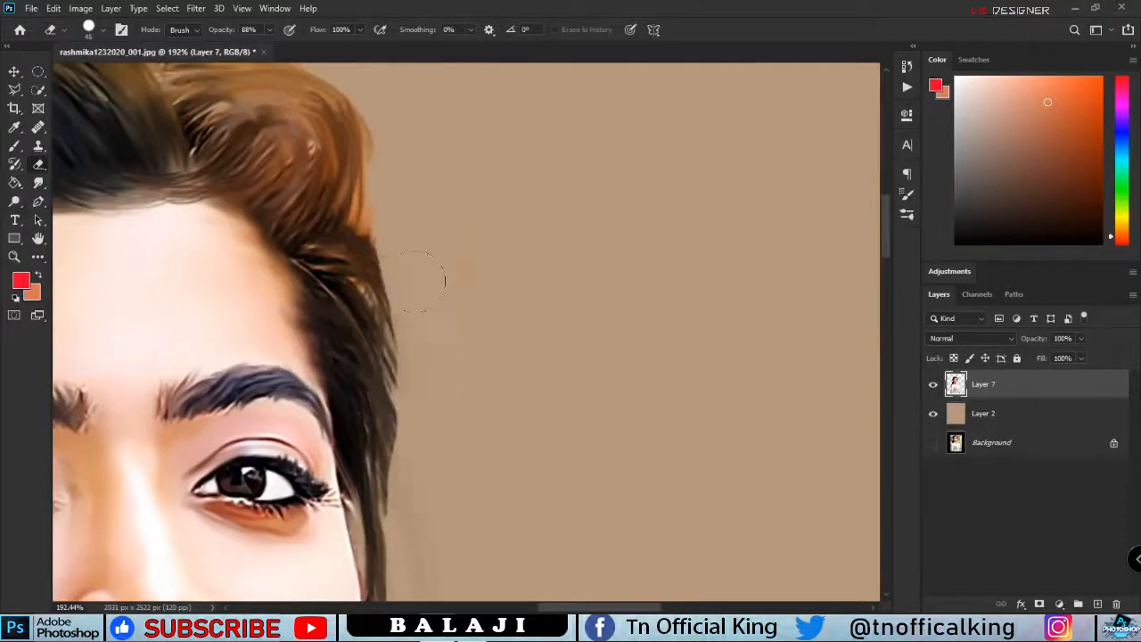
# - Erase the ragged hair edge above the temple, reducing the eraser to 20 px for the notch beside the bun
pyautogui.scroll(-3, 443, 275)
pyautogui.scroll(4, 442, 377)
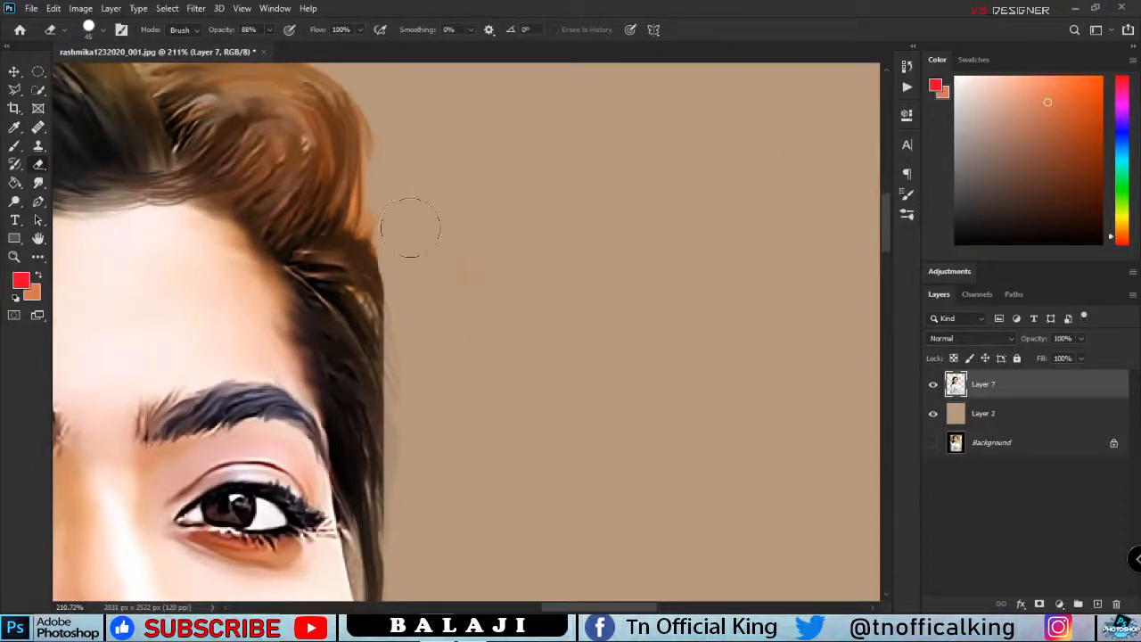
pyautogui.scroll(3, 410, 228)
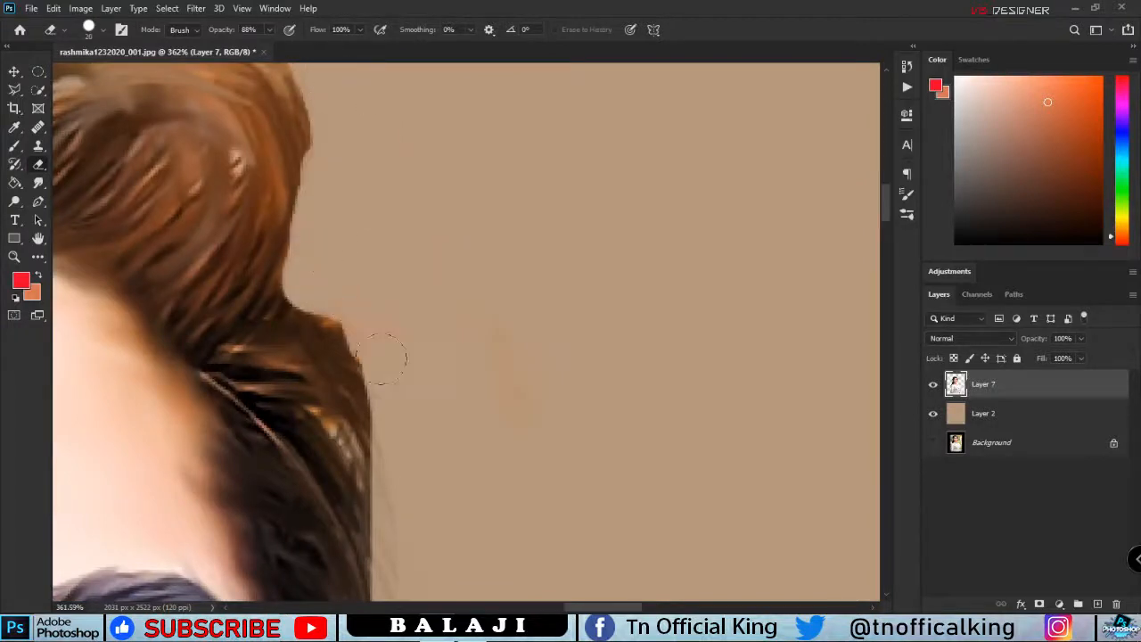
pyautogui.scroll(-4, 534, 508)
pyautogui.scroll(-2, 392, 396)
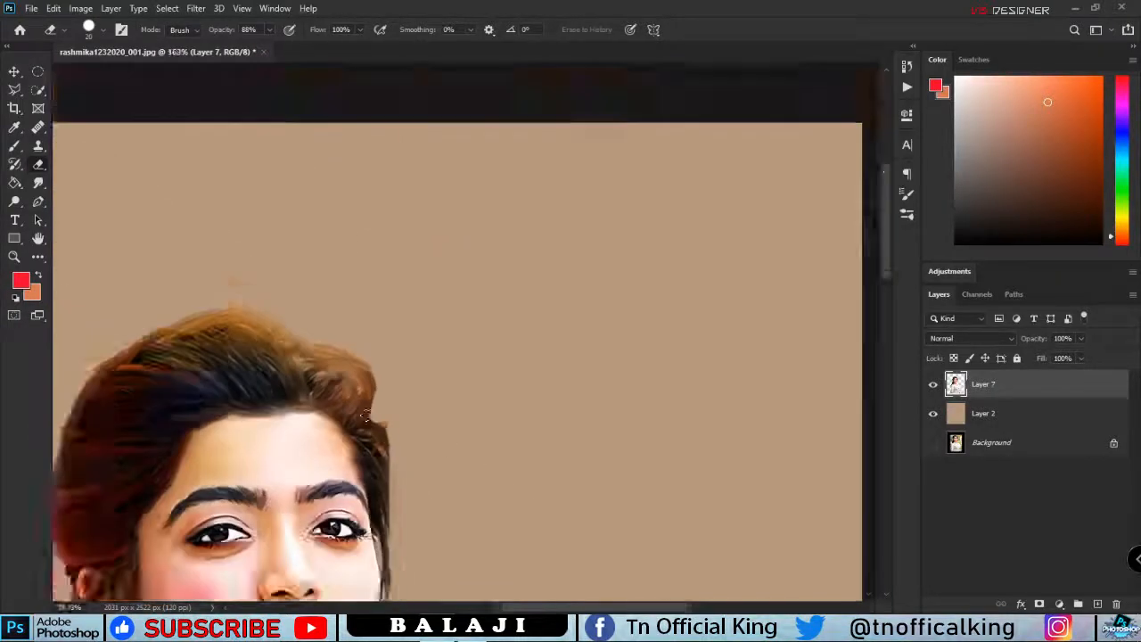
# - Smudge the hair edge around the notch and bun outward into smooth strands with a 4 px tip at 99% strength
pyautogui.click(37, 182)
pyautogui.scroll(5, 365, 408)
pyautogui.rightClick(647, 267)
pyautogui.doubleClick(830, 483)
pyautogui.scroll(3, 425, 430)
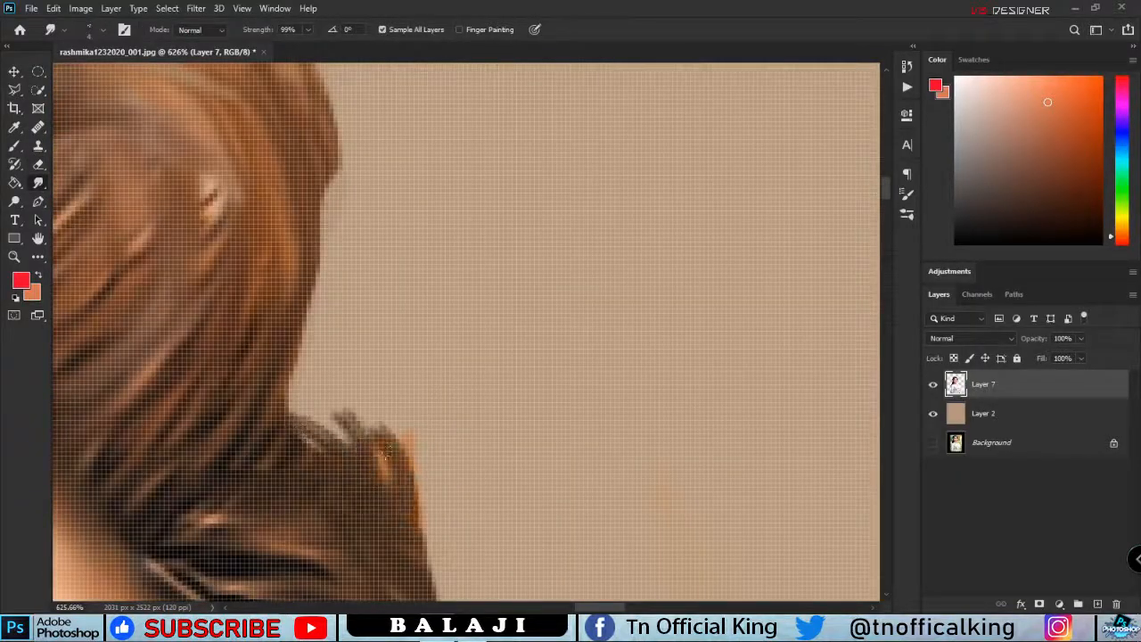
pyautogui.moveTo(385, 452); pyautogui.dragTo(385, 453)
pyautogui.scroll(-3, 352, 401)
pyautogui.scroll(3, 351, 400)
pyautogui.moveTo(289, 407); pyautogui.dragTo(346, 289)
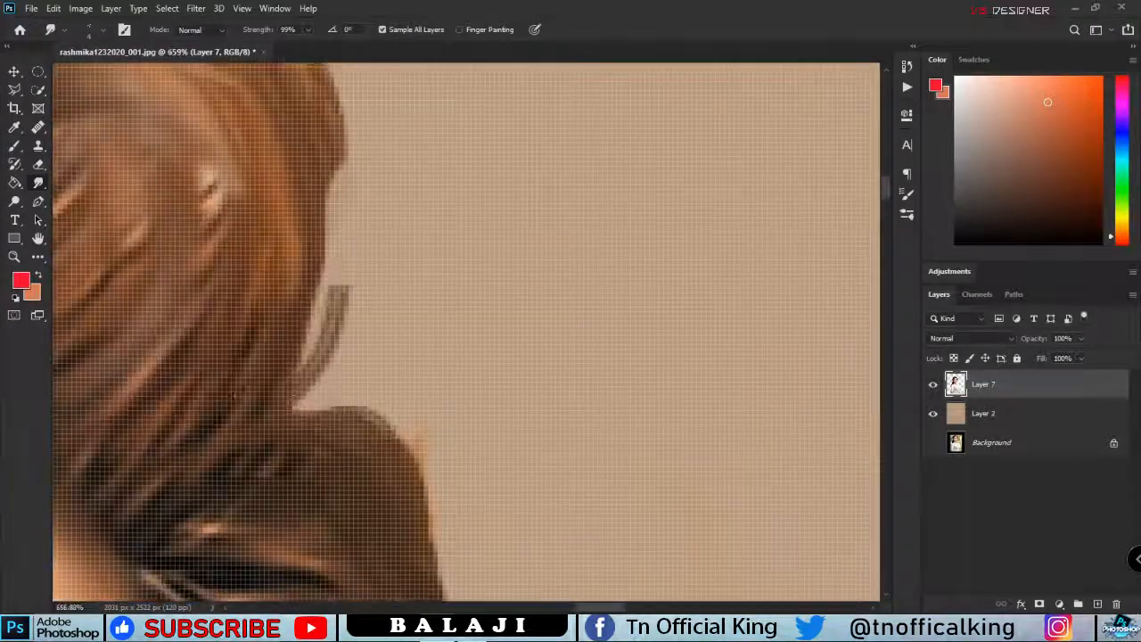
pyautogui.moveTo(305, 352); pyautogui.dragTo(350, 256)
pyautogui.moveTo(313, 307); pyautogui.dragTo(356, 197)
pyautogui.moveTo(323, 282); pyautogui.dragTo(377, 163)
pyautogui.moveTo(325, 270); pyautogui.dragTo(350, 140)
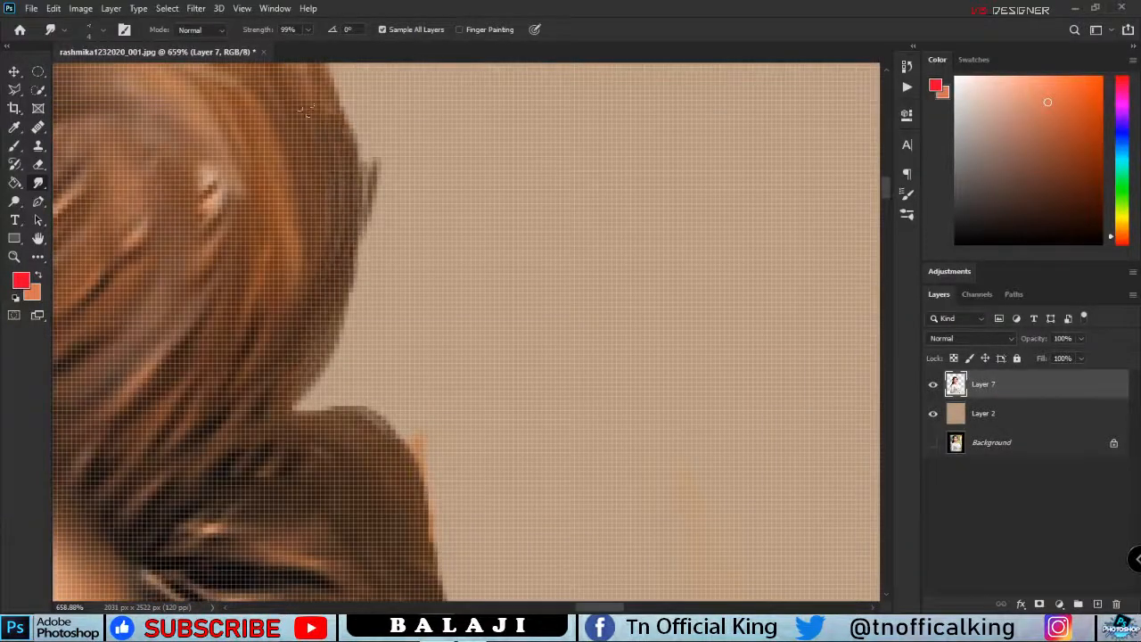
# - Smudge the blurry upper edge of the golden hair at the crown into a clean curved outline
pyautogui.scroll(-10, 278, 179)
pyautogui.scroll(5, 463, 187)
pyautogui.scroll(-5, 496, 174)
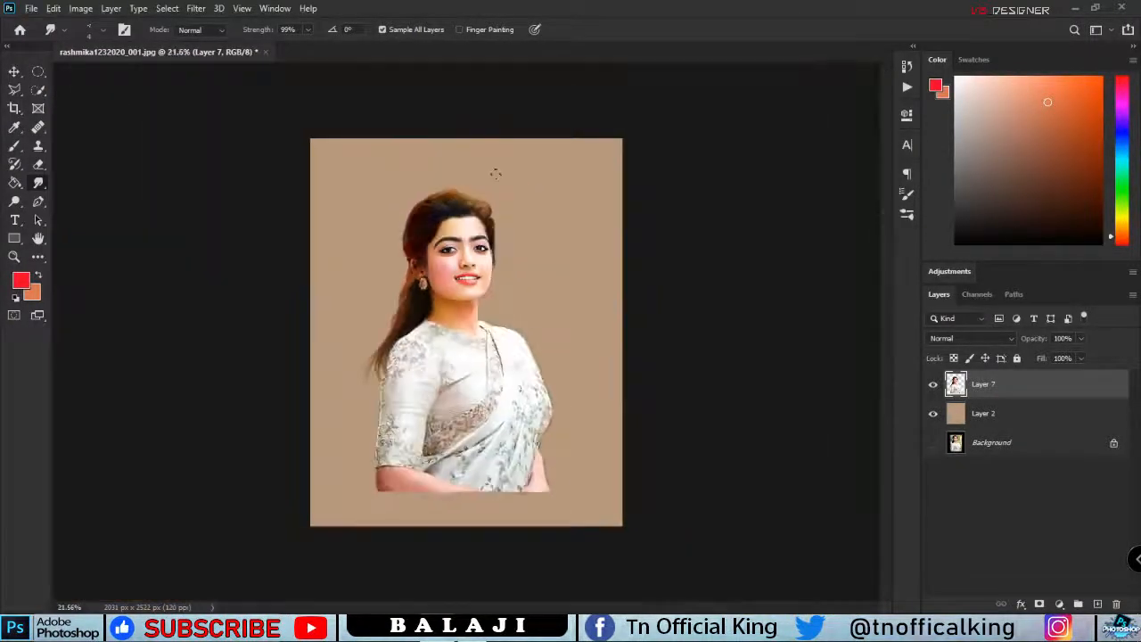
pyautogui.scroll(8, 496, 174)
pyautogui.press('r')
pyautogui.scroll(3, 503, 195)
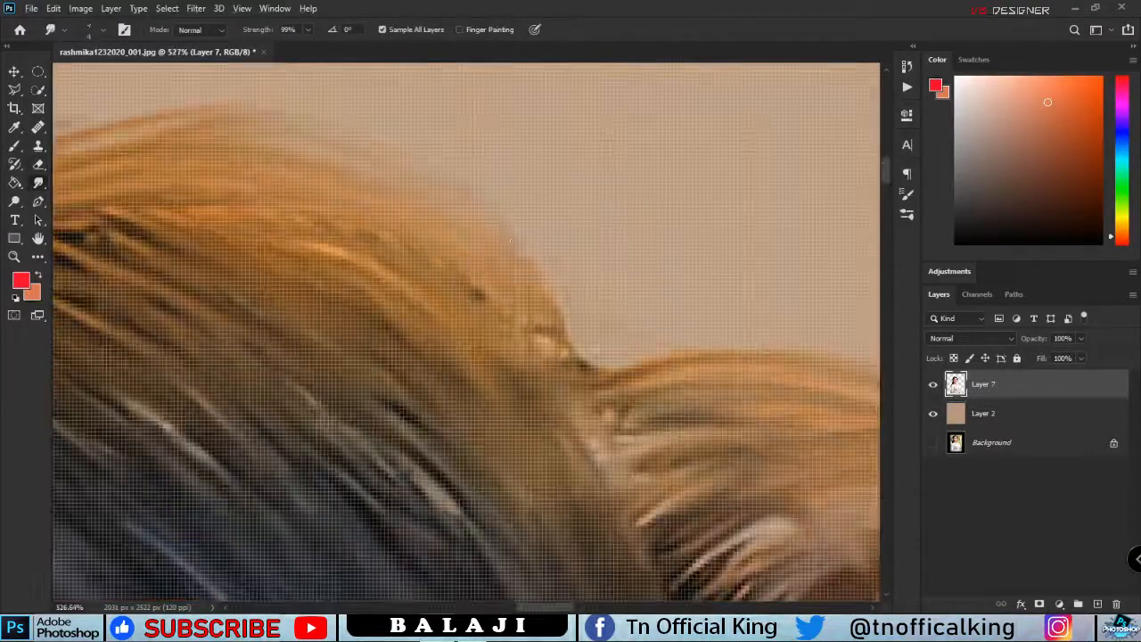
pyautogui.scroll(-6, 700, 326)
pyautogui.moveTo(595, 370)
pyautogui.mouseDown()
pyautogui.moveTo(726, 345)
pyautogui.moveTo(478, 236)
pyautogui.moveTo(445, 268)
pyautogui.moveTo(500, 218)
pyautogui.mouseUp()
pyautogui.scroll(9, 636, 285)
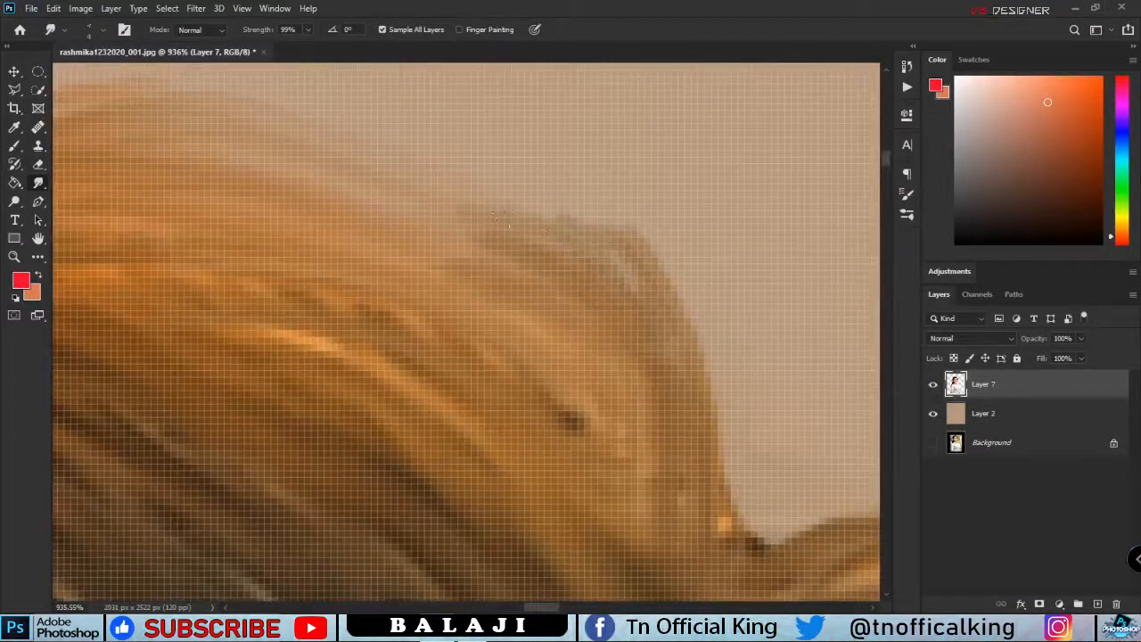
pyautogui.moveTo(656, 314); pyautogui.dragTo(365, 218)
pyautogui.scroll(-15, 581, 233)
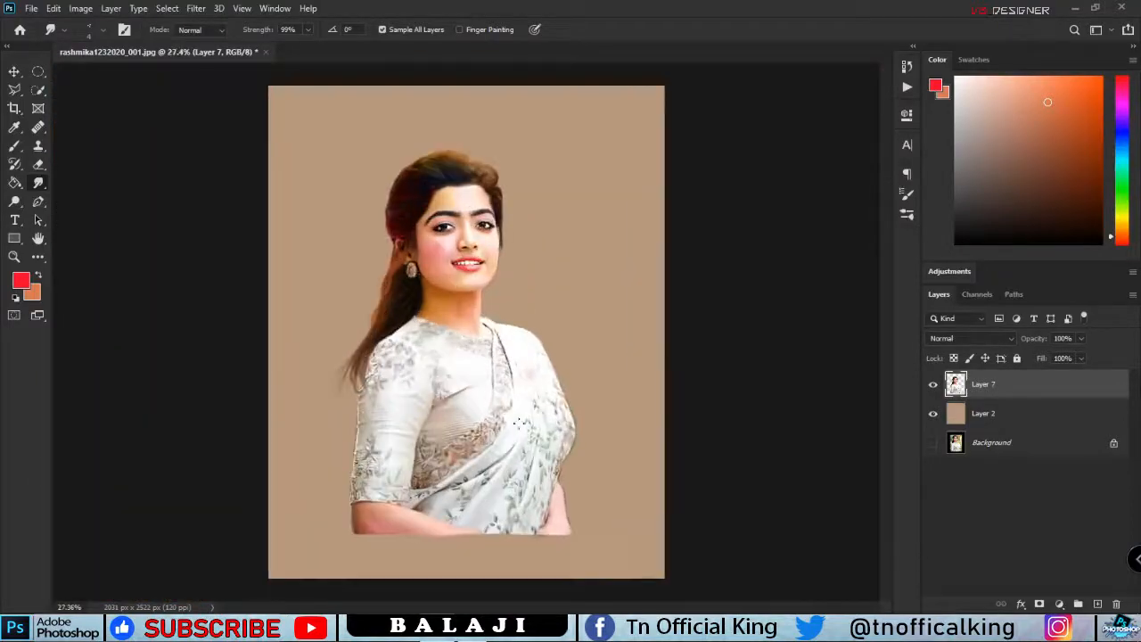
# - Set the Smudge tool to a 174 px textured brush at 24% strength without Sample All Layers, and try it on the body's lower edge
pyautogui.rightClick(318, 214)
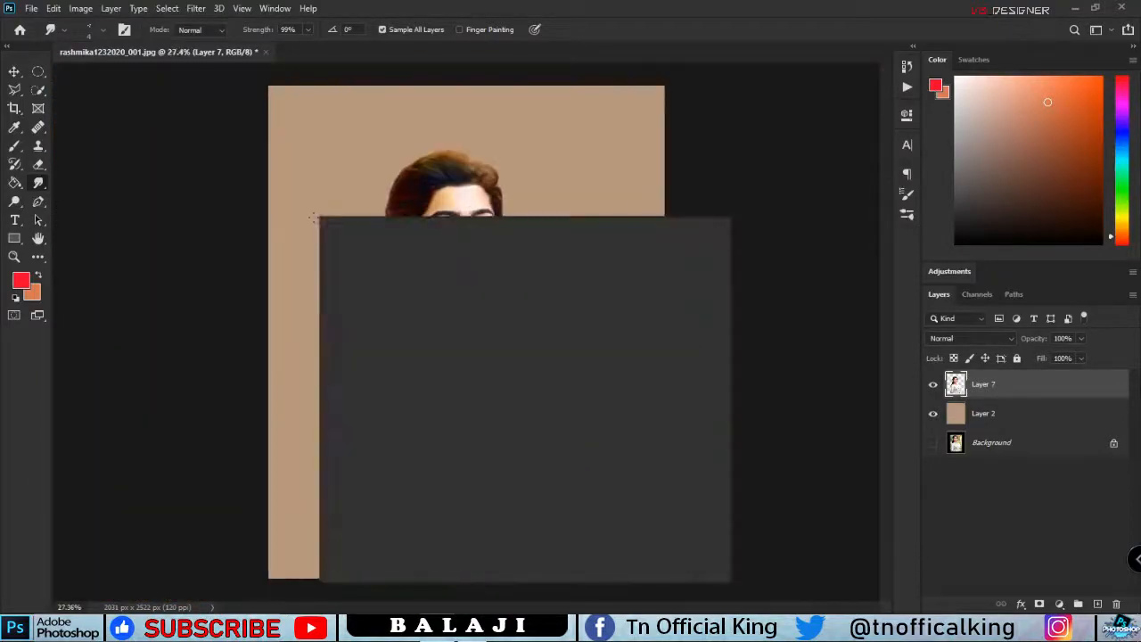
pyautogui.click(472, 401)
pyautogui.click(382, 29)
pyautogui.moveTo(358, 515)
pyautogui.mouseDown()
pyautogui.moveTo(406, 542)
pyautogui.moveTo(588, 481)
pyautogui.mouseUp()
pyautogui.hotkey('ctrl', 'z')
pyautogui.hotkey('ctrl', 'z')
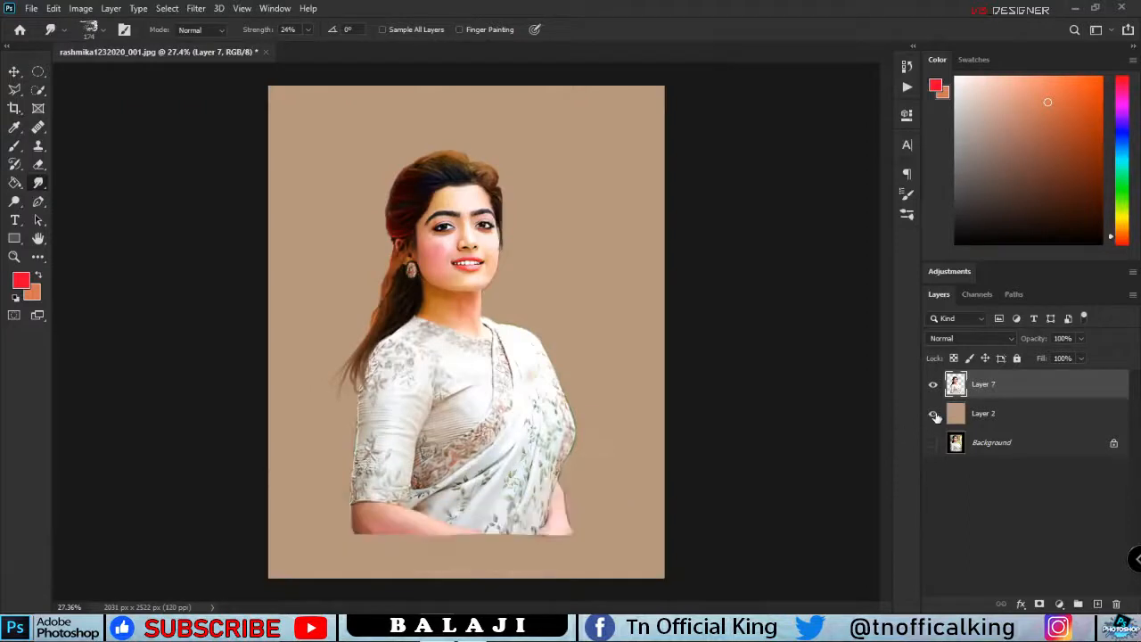
# - Hide Layer 2 and smudge the cut-off lower edge of the arms and saree into a soft fade
pyautogui.click(933, 384)
pyautogui.click(933, 414)
pyautogui.click(933, 384)
pyautogui.moveTo(351, 529); pyautogui.dragTo(385, 548)
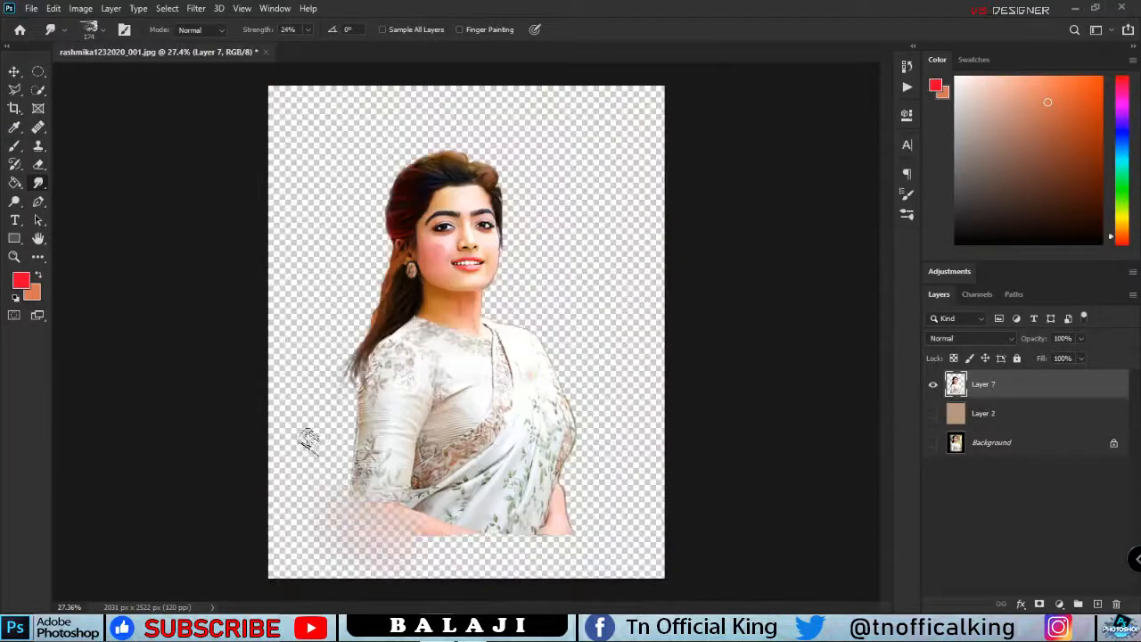
# - Show the Layer 2 background again and make it the active layer
pyautogui.click(933, 414)
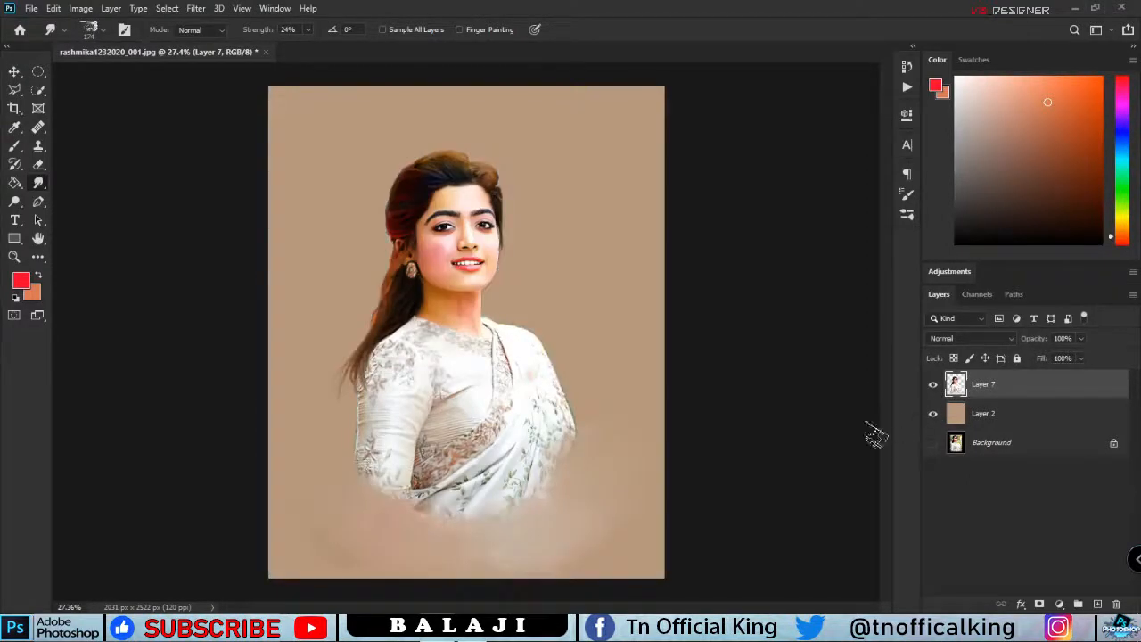
pyautogui.scroll(1, 502, 495)
pyautogui.click(983, 415)
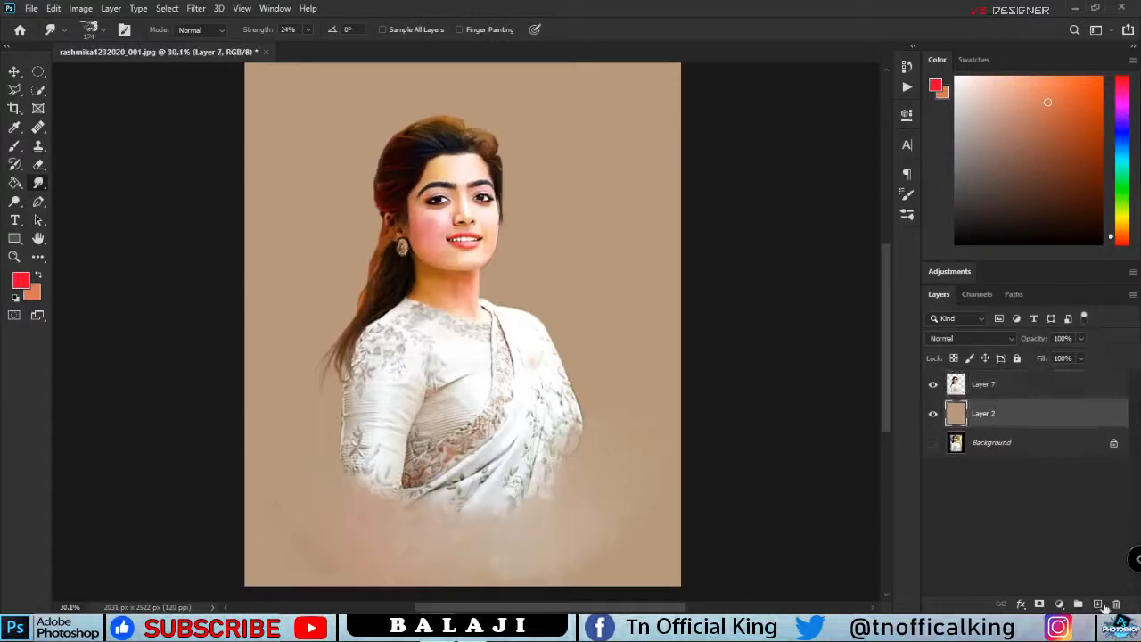
# - Add a layer above Layer 2 and choose the 300 px textured brush from the VB DESIGNER set, enlarged to 1200 px
pyautogui.press('b')
pyautogui.scroll(4, 434, 234)
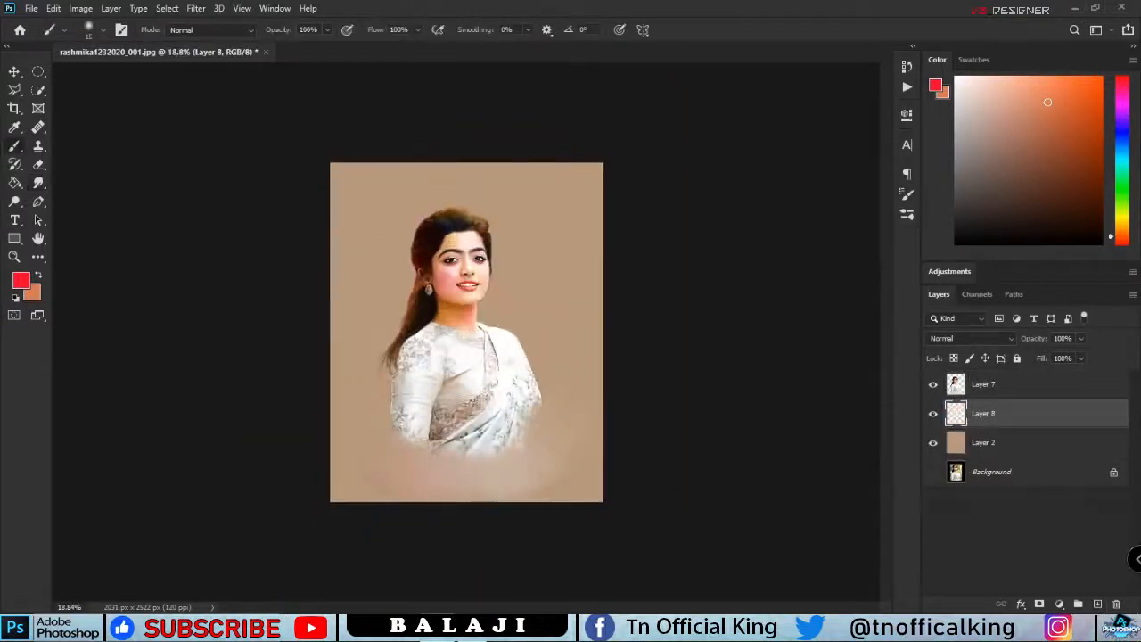
pyautogui.rightClick(135, 173)
pyautogui.rightClick(463, 196)
pyautogui.scroll(-3, 633, 428)
pyautogui.click(726, 462)
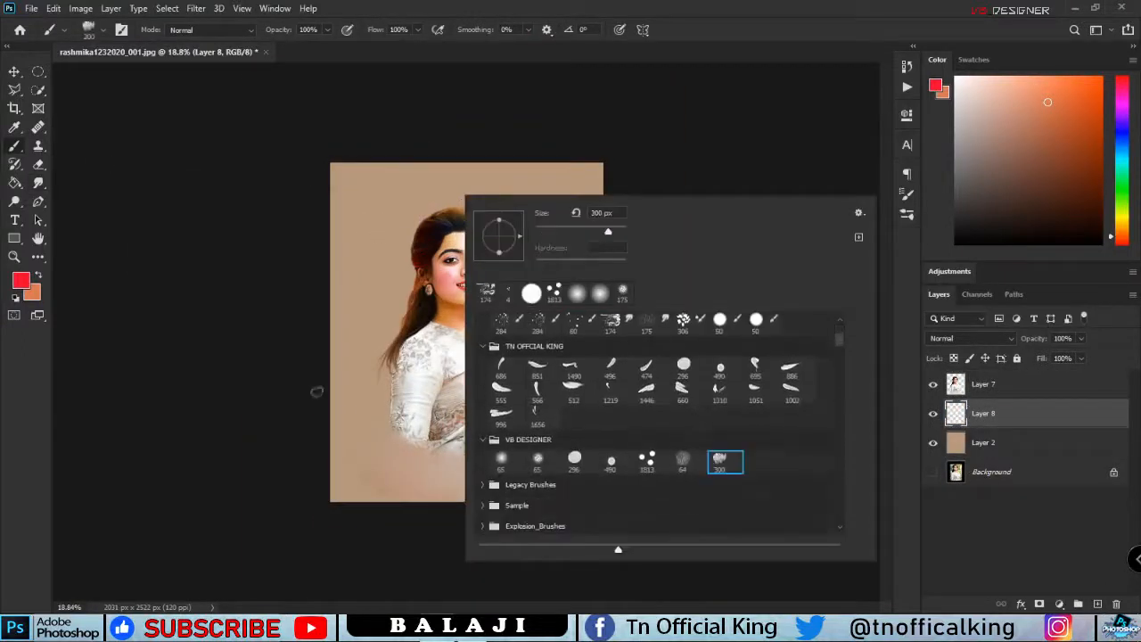
pyautogui.click(318, 391)
pyautogui.moveTo(401, 392); pyautogui.dragTo(495, 365)
pyautogui.hotkey('ctrl', 'z')
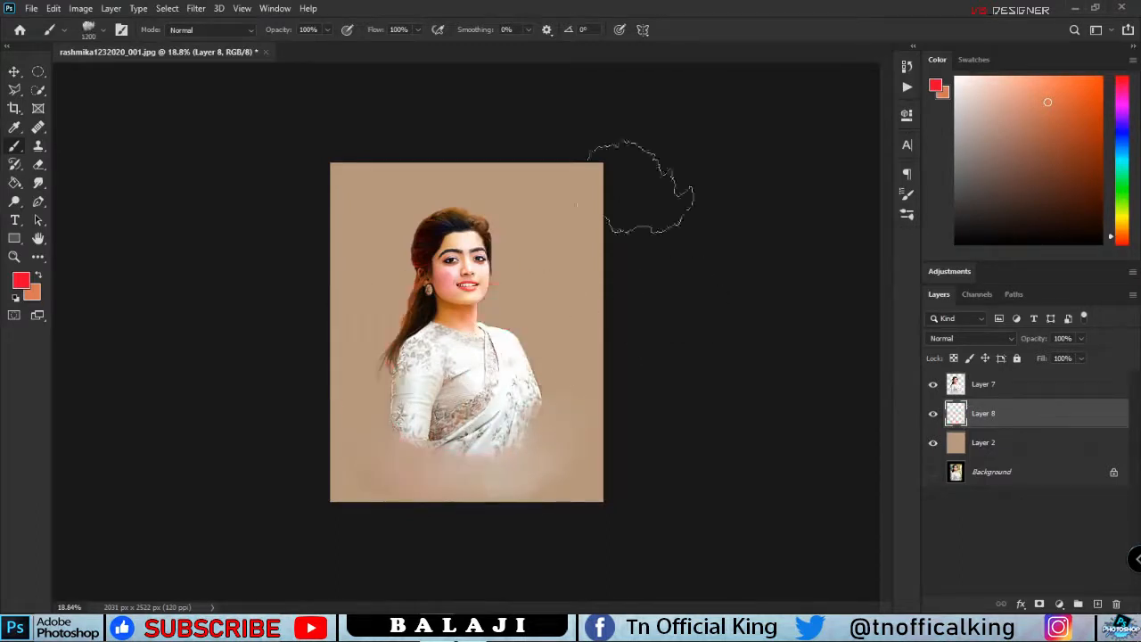
# - Paint the background on Layer 8 with brown around the edges and soft tan clouds around the woman
pyautogui.keyDown('alt'); pyautogui.click(571, 225); pyautogui.keyUp('alt')
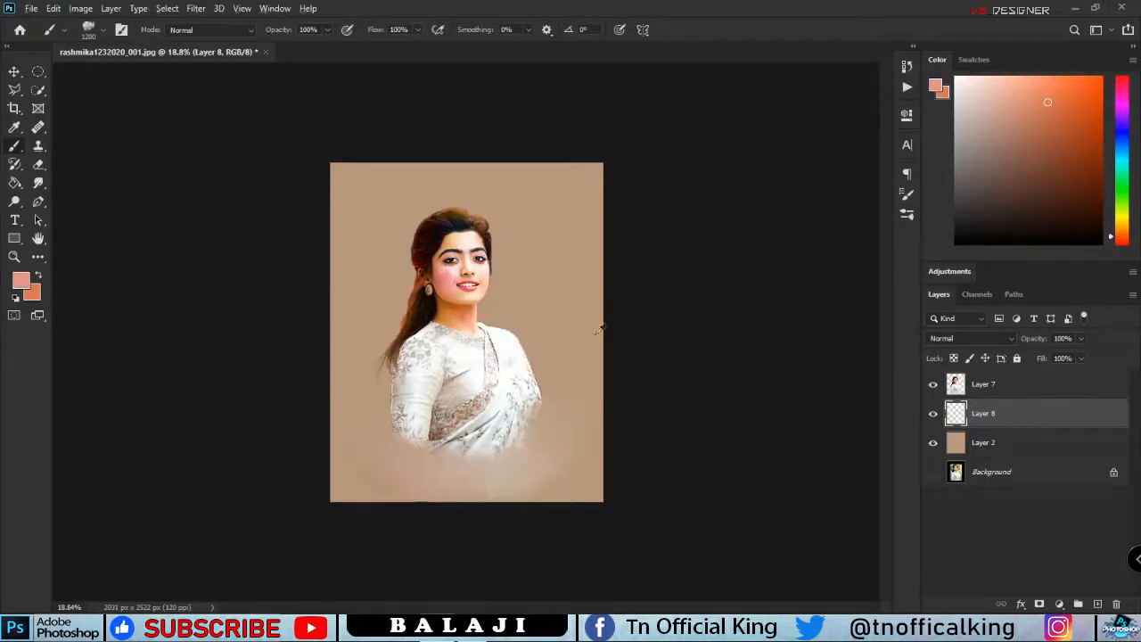
pyautogui.click(1059, 151)
pyautogui.moveTo(392, 254)
pyautogui.mouseDown()
pyautogui.moveTo(468, 272)
pyautogui.moveTo(383, 190)
pyautogui.mouseUp()
pyautogui.click(1001, 135)
pyautogui.moveTo(402, 356)
pyautogui.mouseDown()
pyautogui.moveTo(533, 343)
pyautogui.moveTo(412, 408)
pyautogui.mouseUp()
pyautogui.click(1122, 224)
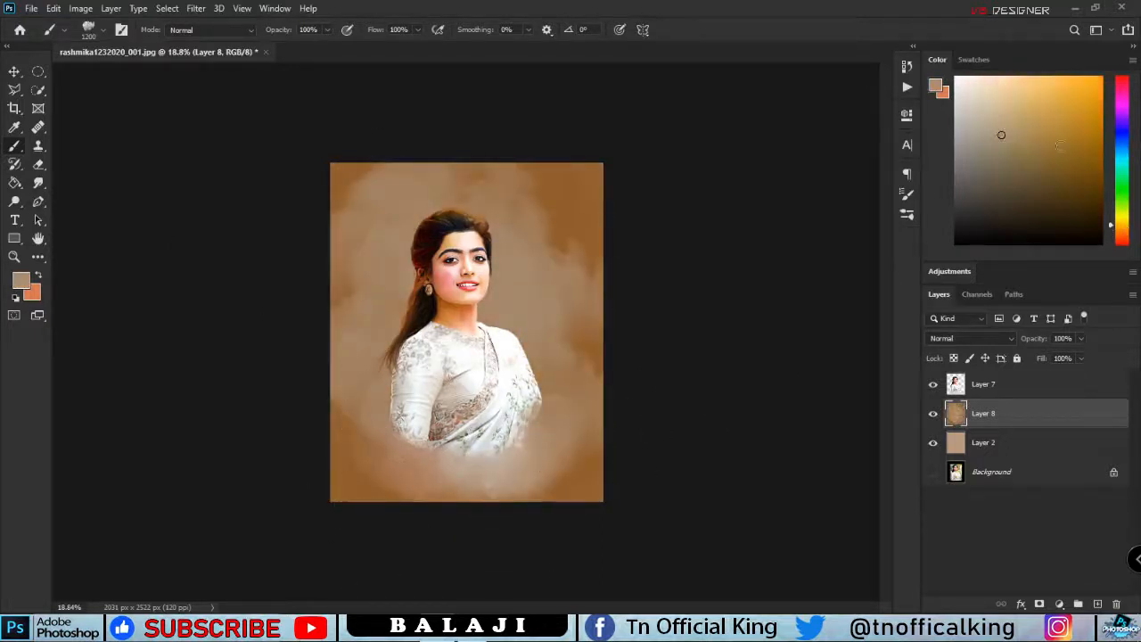
# - Paint yellow-orange over the background on Layer 8 and add a darker olive patch behind the woman
pyautogui.click(1031, 127)
pyautogui.moveTo(389, 307)
pyautogui.mouseDown()
pyautogui.moveTo(366, 274)
pyautogui.moveTo(273, 367)
pyautogui.moveTo(348, 312)
pyautogui.mouseUp()
pyautogui.moveTo(1045, 86); pyautogui.dragTo(1040, 88)
pyautogui.moveTo(423, 309); pyautogui.dragTo(370, 427)
pyautogui.moveTo(410, 317); pyautogui.dragTo(540, 383)
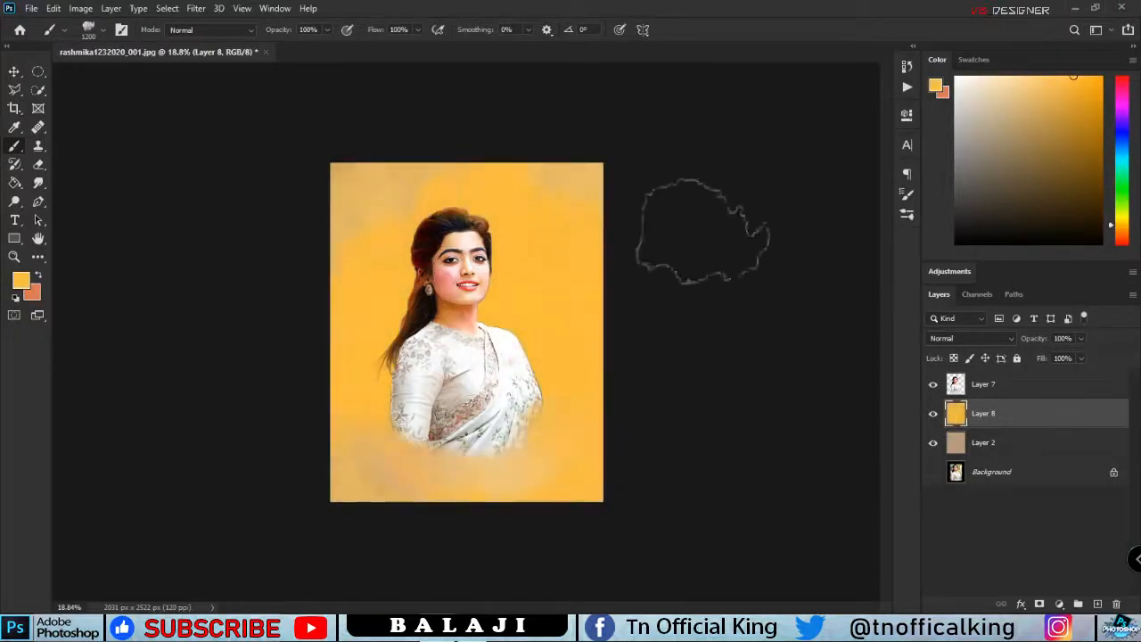
pyautogui.click(1020, 167)
pyautogui.moveTo(446, 356); pyautogui.dragTo(503, 399)
# - Paint purple over the outer background on Layer 8 and brush light blue around the woman
pyautogui.click(1122, 114)
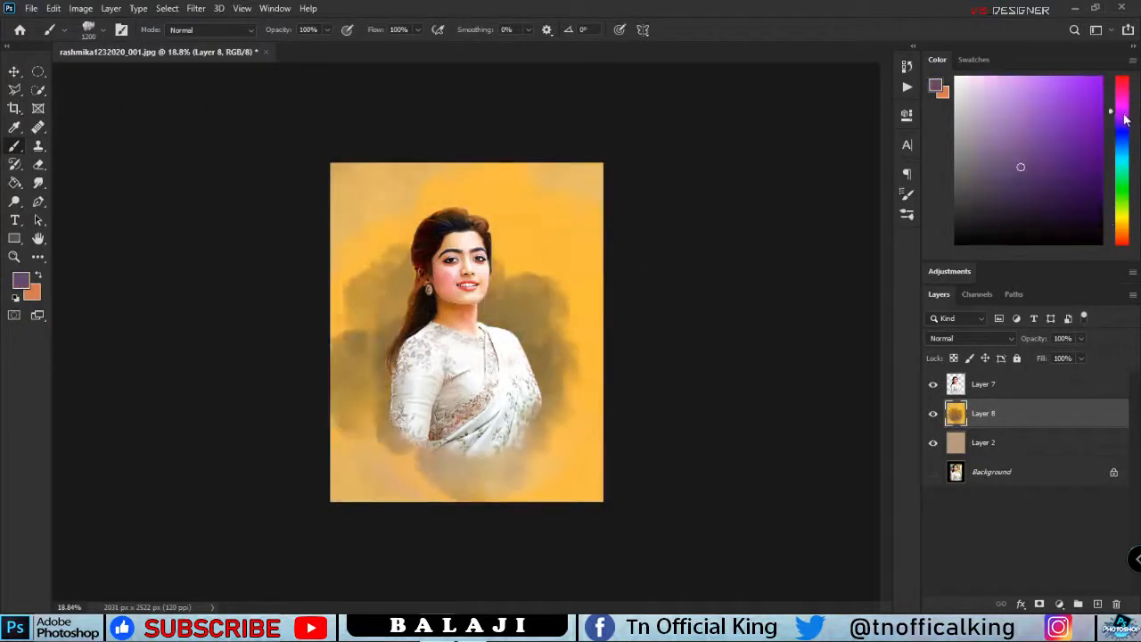
pyautogui.click(1060, 135)
pyautogui.moveTo(293, 152); pyautogui.dragTo(285, 467)
pyautogui.click(1122, 154)
pyautogui.click(1059, 111)
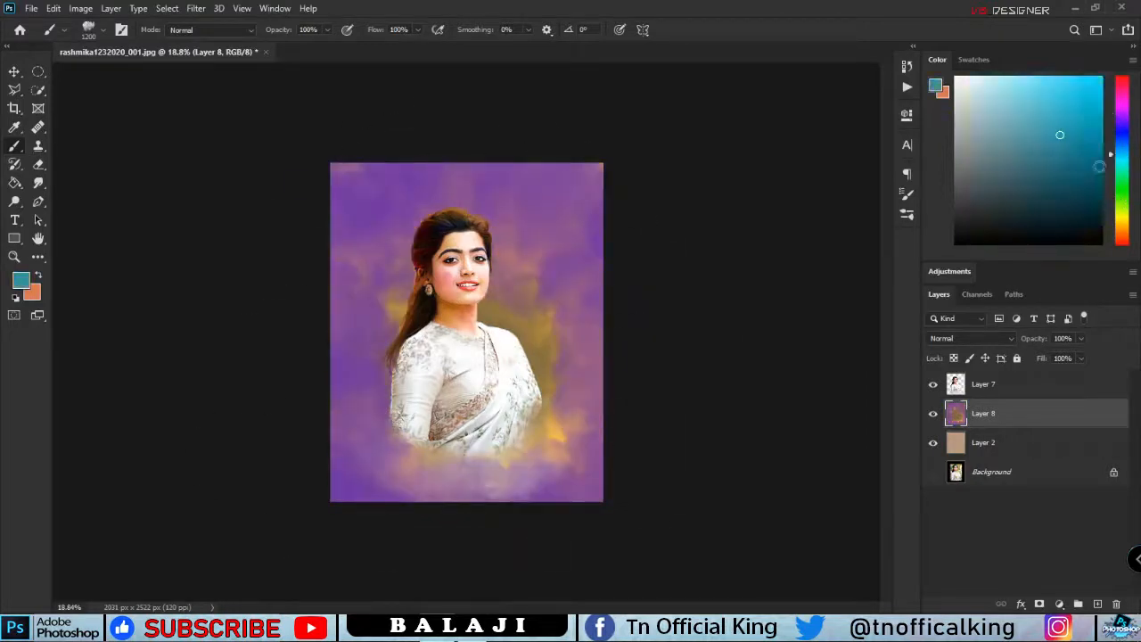
pyautogui.moveTo(535, 258); pyautogui.dragTo(401, 463)
pyautogui.moveTo(438, 390); pyautogui.dragTo(379, 285)
# - Brush violet around the woman and pink over the rest of the background on Layer 8
pyautogui.moveTo(1125, 122); pyautogui.dragTo(1123, 104)
pyautogui.click(1057, 85)
pyautogui.moveTo(539, 303); pyautogui.dragTo(433, 383)
pyautogui.click(1122, 81)
pyautogui.moveTo(392, 205)
pyautogui.mouseDown()
pyautogui.moveTo(280, 361)
pyautogui.moveTo(537, 524)
pyautogui.mouseUp()
# - Enlarge the Smudge brush to 600 px and blend the pink, violet and blue background into a smooth gradient
pyautogui.click(39, 182)
pyautogui.rightClick(456, 246)
pyautogui.click(380, 260)
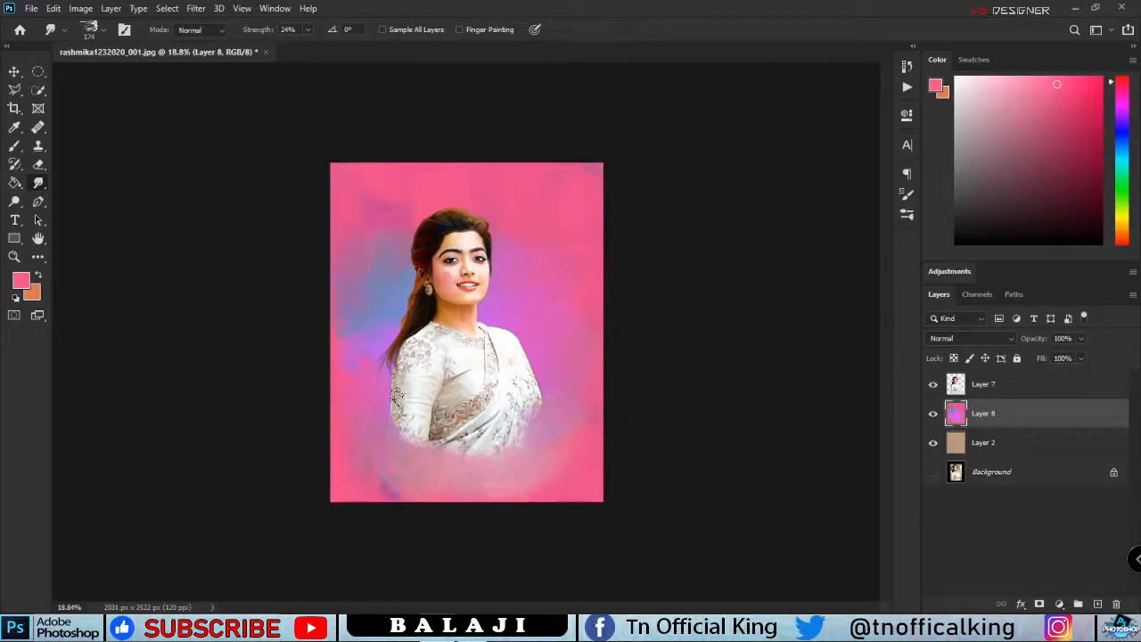
pyautogui.press(']')
pyautogui.press(']')
pyautogui.press(']')
pyautogui.press(']')
pyautogui.press(']')
pyautogui.press(']')
pyautogui.press(']')
pyautogui.moveTo(585, 211)
pyautogui.mouseDown()
pyautogui.moveTo(575, 492)
pyautogui.moveTo(362, 233)
pyautogui.moveTo(484, 390)
pyautogui.moveTo(341, 508)
pyautogui.moveTo(544, 294)
pyautogui.mouseUp()
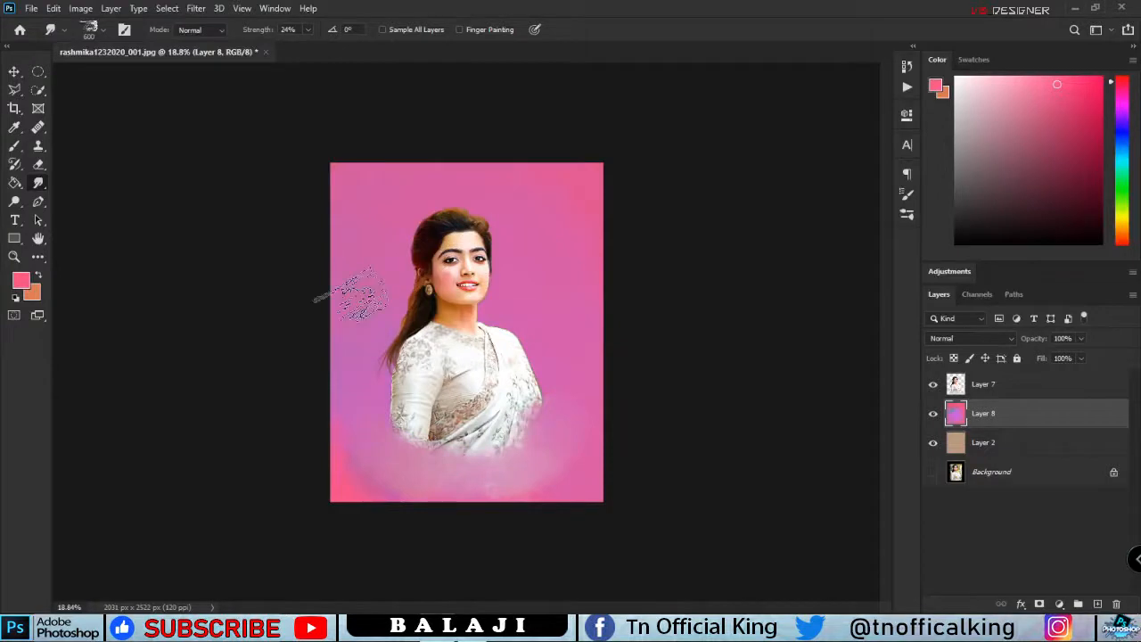
# - Paint a dark crimson cloudy border around the background's edges with the 700 px textured brush
pyautogui.click(14, 146)
pyautogui.click(1090, 148)
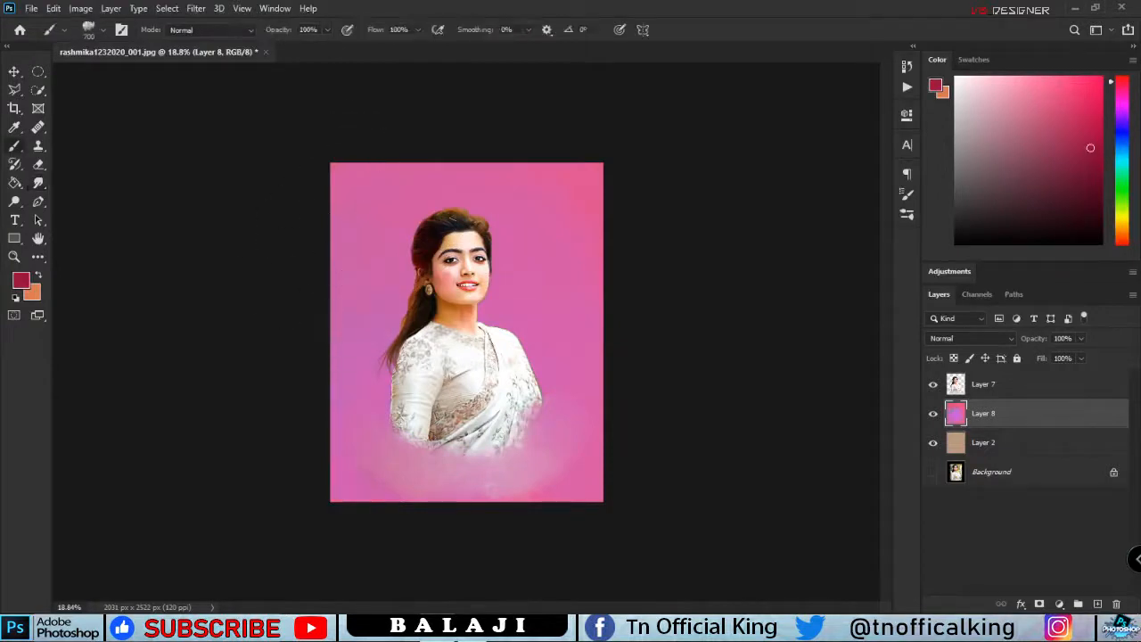
pyautogui.moveTo(303, 223)
pyautogui.mouseDown()
pyautogui.moveTo(662, 379)
pyautogui.moveTo(575, 516)
pyautogui.moveTo(312, 269)
pyautogui.moveTo(295, 306)
pyautogui.moveTo(617, 528)
pyautogui.moveTo(325, 432)
pyautogui.mouseUp()
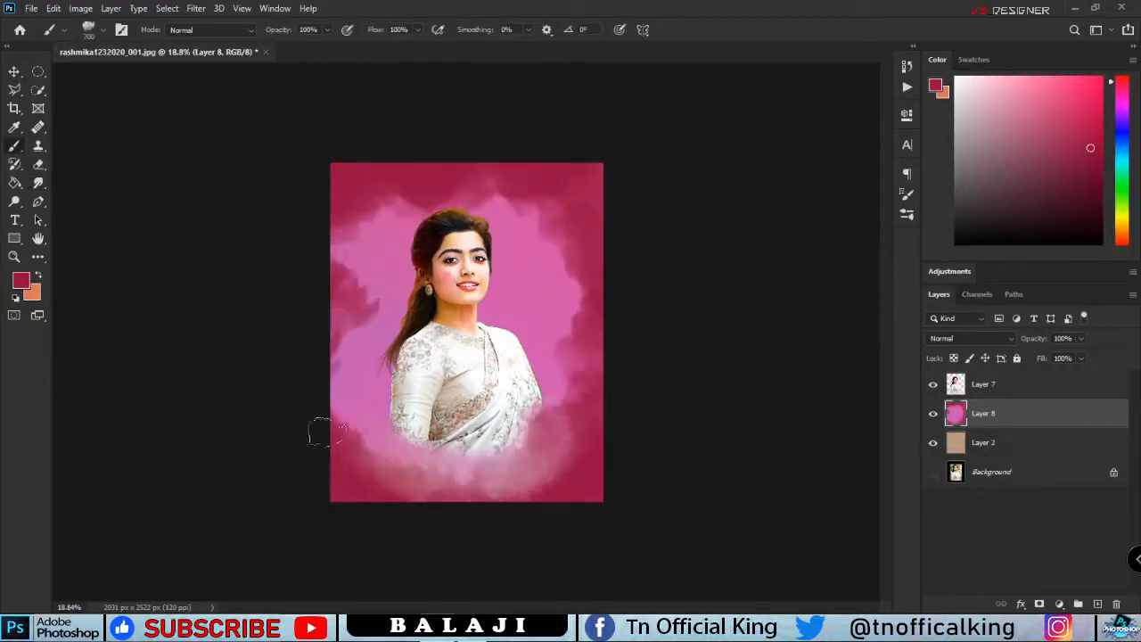
# - Paint a yellow ring around the woman inside the crimson border and a muted grey area directly behind her
pyautogui.moveTo(1123, 185); pyautogui.dragTo(1120, 217)
pyautogui.click(1057, 76)
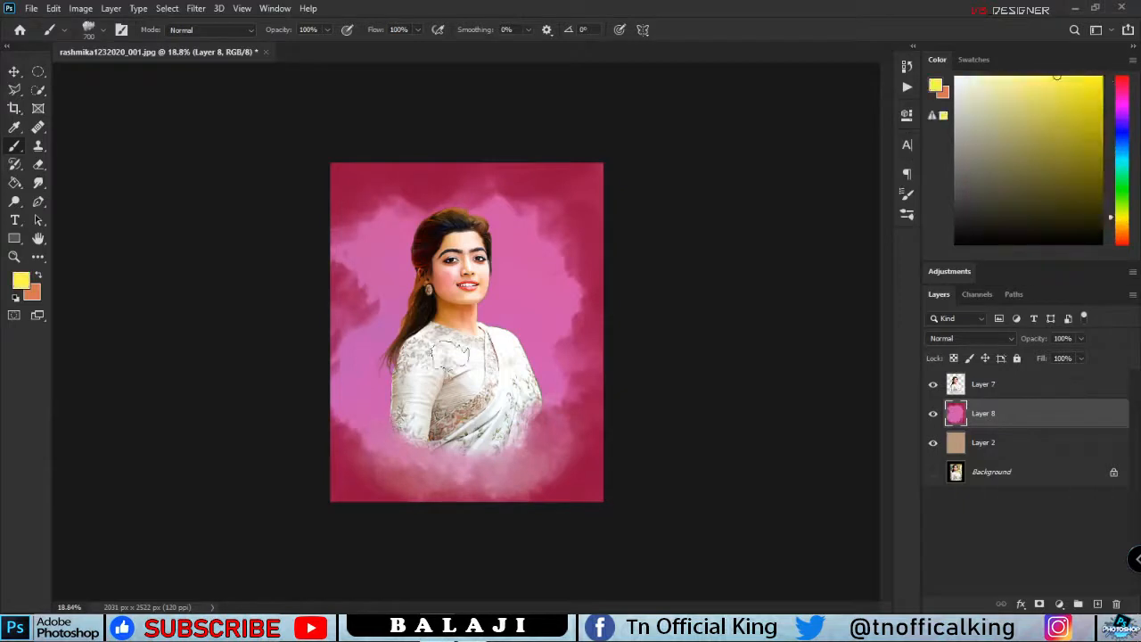
pyautogui.moveTo(372, 287)
pyautogui.mouseDown()
pyautogui.moveTo(474, 224)
pyautogui.moveTo(434, 426)
pyautogui.mouseUp()
pyautogui.click(986, 152)
pyautogui.moveTo(521, 303)
pyautogui.mouseDown()
pyautogui.moveTo(428, 337)
pyautogui.moveTo(451, 375)
pyautogui.mouseUp()
# - Shift the hue of Layer 8 with Hue/Saturation to a coral ring inside a purple border
pyautogui.hotkey('ctrl', 'u')
pyautogui.moveTo(833, 181); pyautogui.dragTo(780, 186)
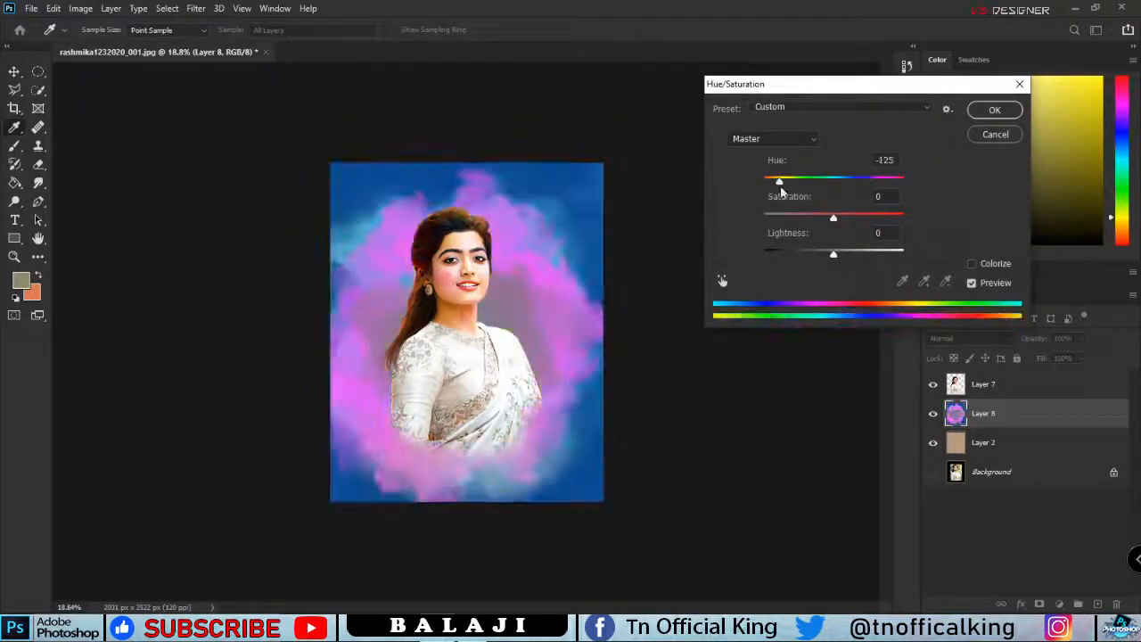
pyautogui.moveTo(834, 217); pyautogui.dragTo(834, 258)
pyautogui.moveTo(788, 182)
pyautogui.mouseDown()
pyautogui.moveTo(828, 184)
pyautogui.moveTo(802, 184)
pyautogui.moveTo(824, 188)
pyautogui.moveTo(818, 218)
pyautogui.moveTo(803, 180)
pyautogui.mouseUp()
pyautogui.click(995, 110)
# - Smudge the coral ring, grey centre and purple border on Layer 8 into soft painterly clouds
pyautogui.click(40, 185)
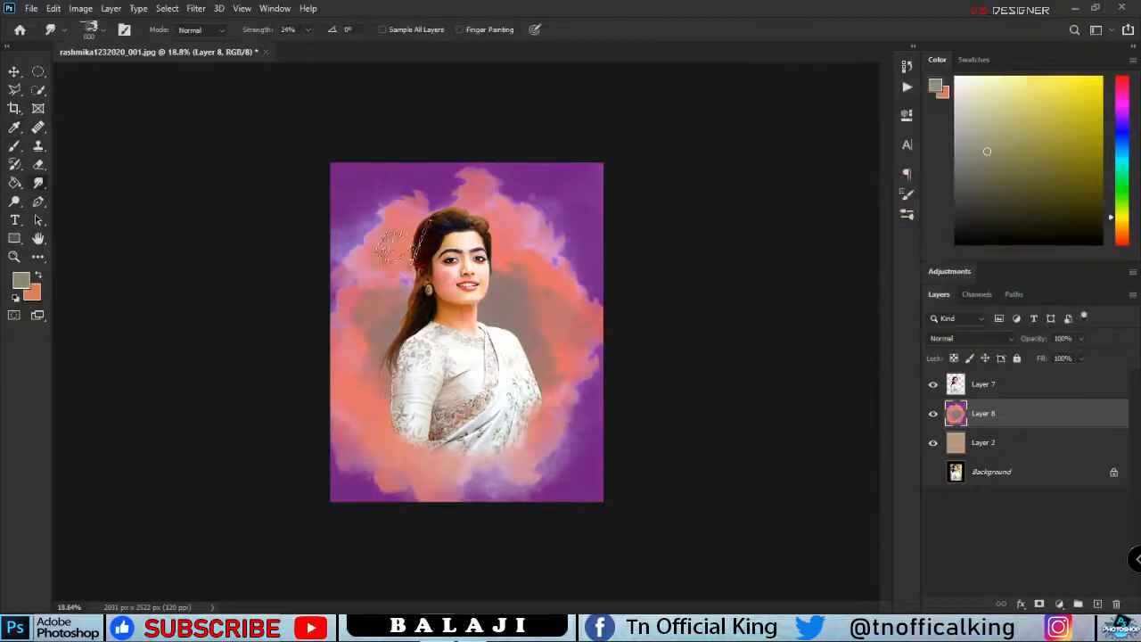
pyautogui.moveTo(356, 248)
pyautogui.mouseDown()
pyautogui.moveTo(468, 194)
pyautogui.moveTo(561, 245)
pyautogui.moveTo(612, 349)
pyautogui.moveTo(590, 348)
pyautogui.moveTo(521, 479)
pyautogui.moveTo(330, 303)
pyautogui.mouseUp()
pyautogui.moveTo(321, 166)
pyautogui.mouseDown()
pyautogui.moveTo(604, 164)
pyautogui.moveTo(631, 293)
pyautogui.moveTo(566, 440)
pyautogui.moveTo(611, 472)
pyautogui.moveTo(419, 501)
pyautogui.moveTo(325, 535)
pyautogui.moveTo(403, 273)
pyautogui.moveTo(559, 371)
pyautogui.moveTo(535, 301)
pyautogui.mouseUp()
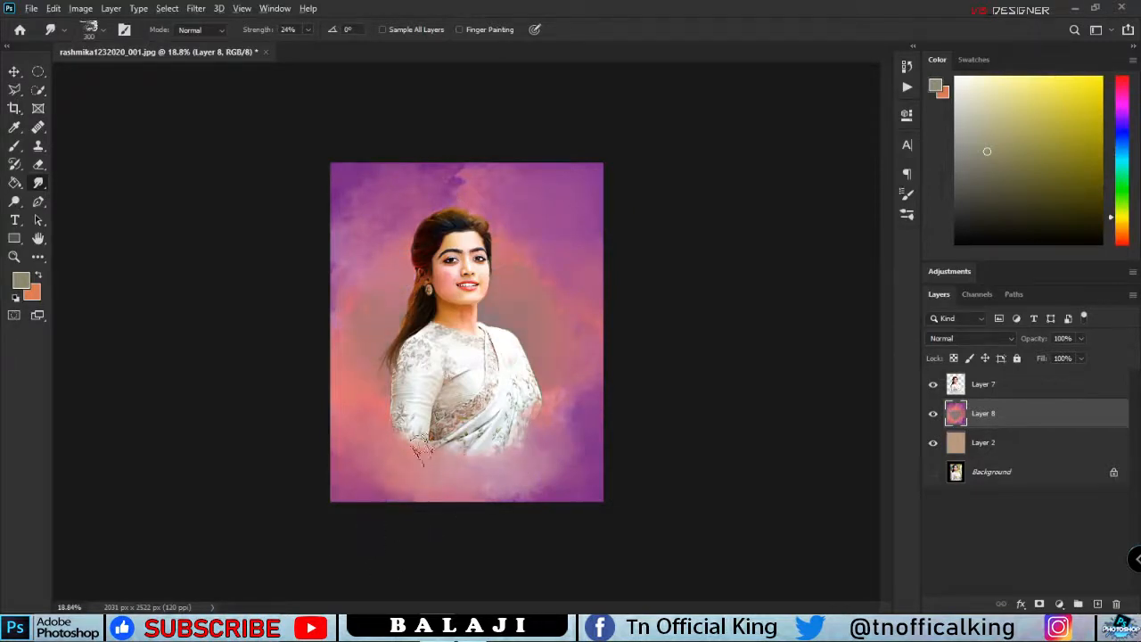
# - Make Layer 7 active and smudge the lower edge of the sleeves and saree into the clouds with a 125 px brush
pyautogui.hotkey('ctrl', '0')
pyautogui.click(998, 384)
pyautogui.moveTo(406, 499)
pyautogui.mouseDown()
pyautogui.moveTo(334, 486)
pyautogui.moveTo(660, 479)
pyautogui.mouseUp()
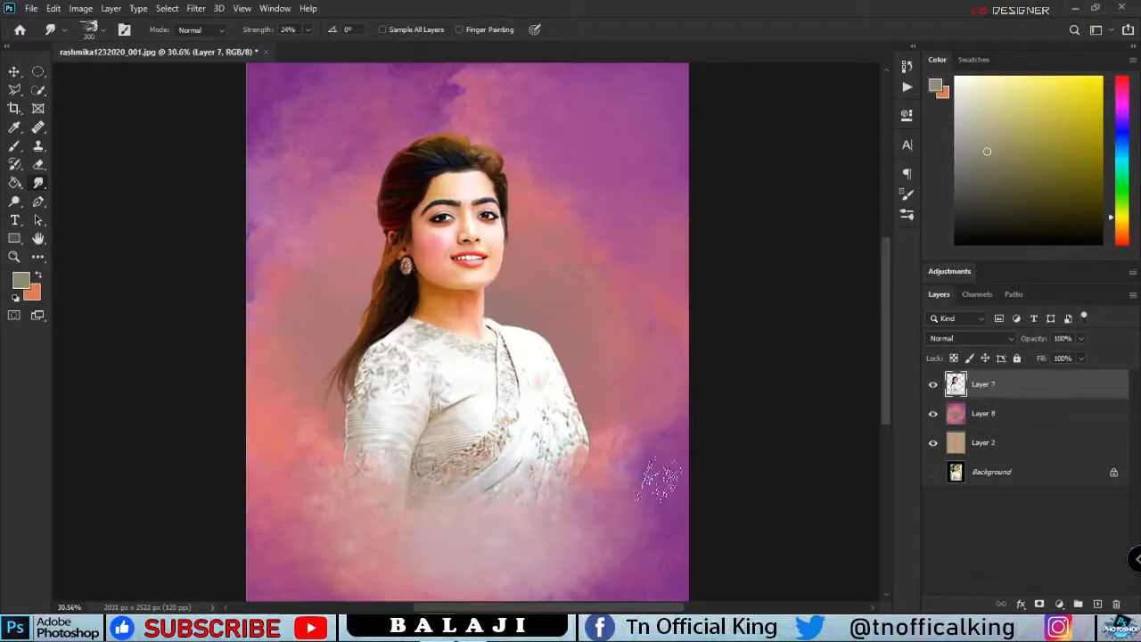
pyautogui.hotkey('ctrl', 'z')
pyautogui.hotkey('ctrl', 'z')
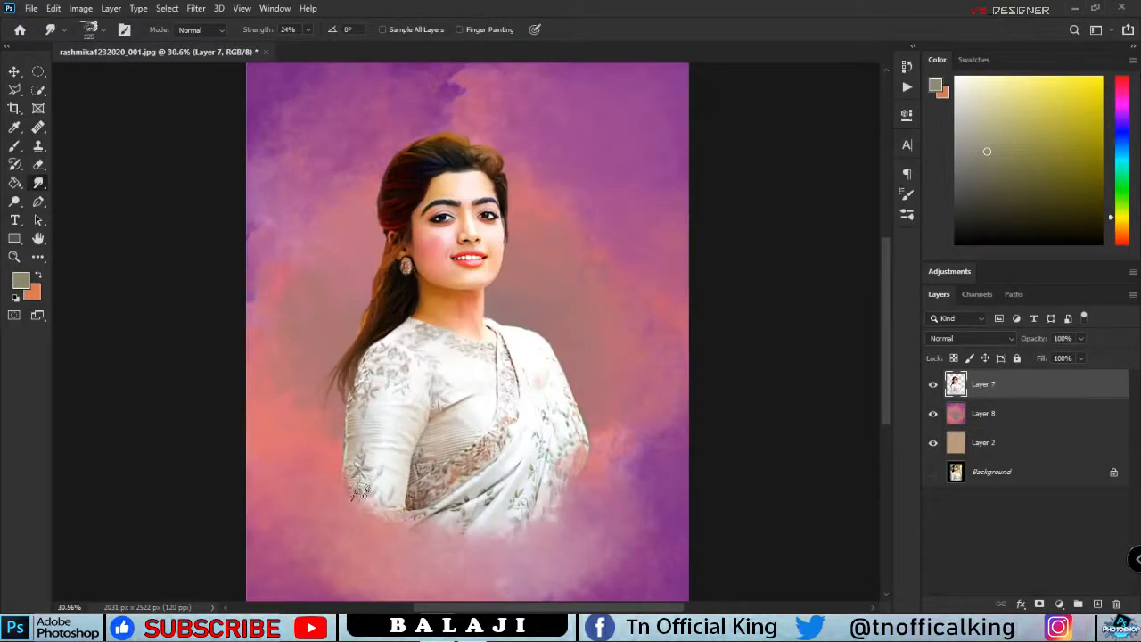
pyautogui.moveTo(361, 490); pyautogui.dragTo(581, 508)
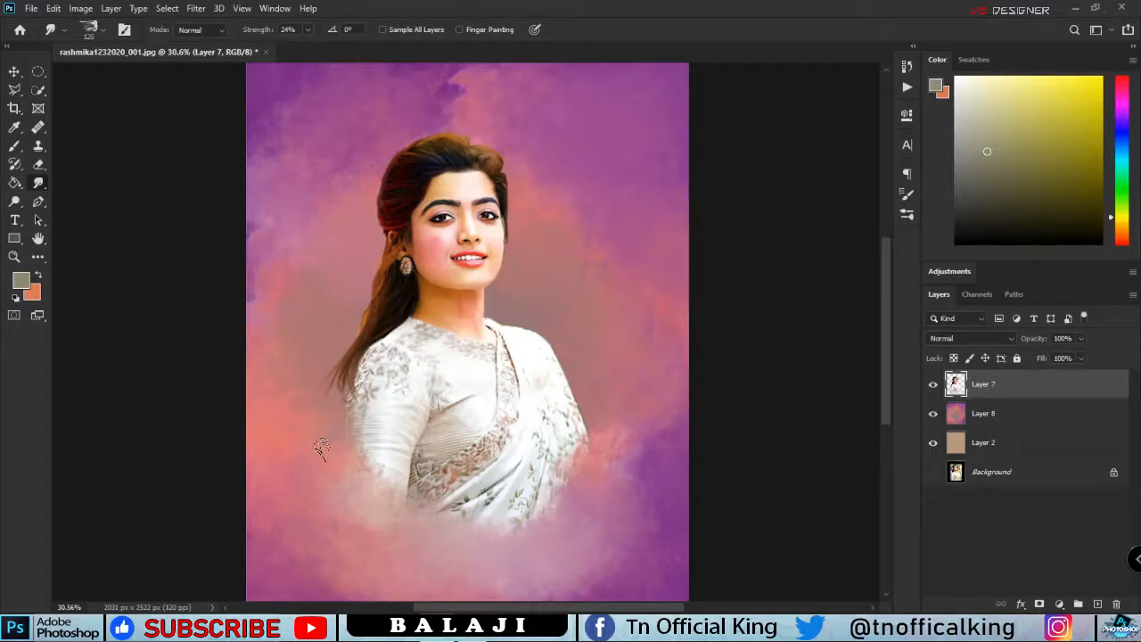
pyautogui.moveTo(352, 443); pyautogui.dragTo(343, 422)
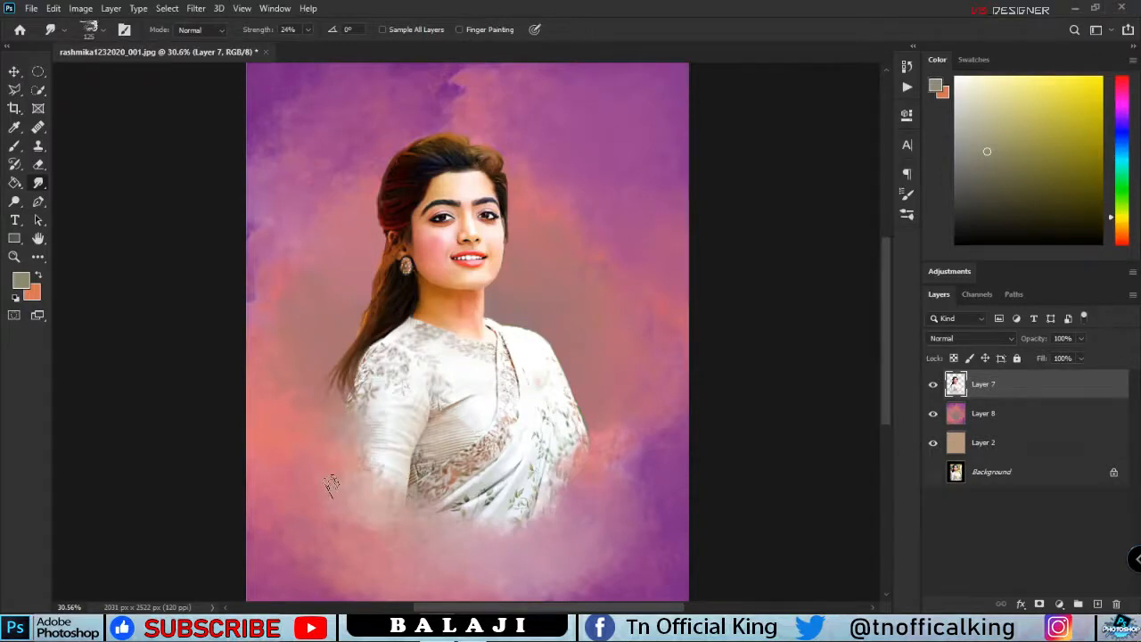
pyautogui.scroll(-4, 315, 503)
pyautogui.scroll(5, 308, 502)
pyautogui.scroll(-4, 463, 330)
pyautogui.scroll(5, 534, 249)
pyautogui.scroll(-4, 463, 285)
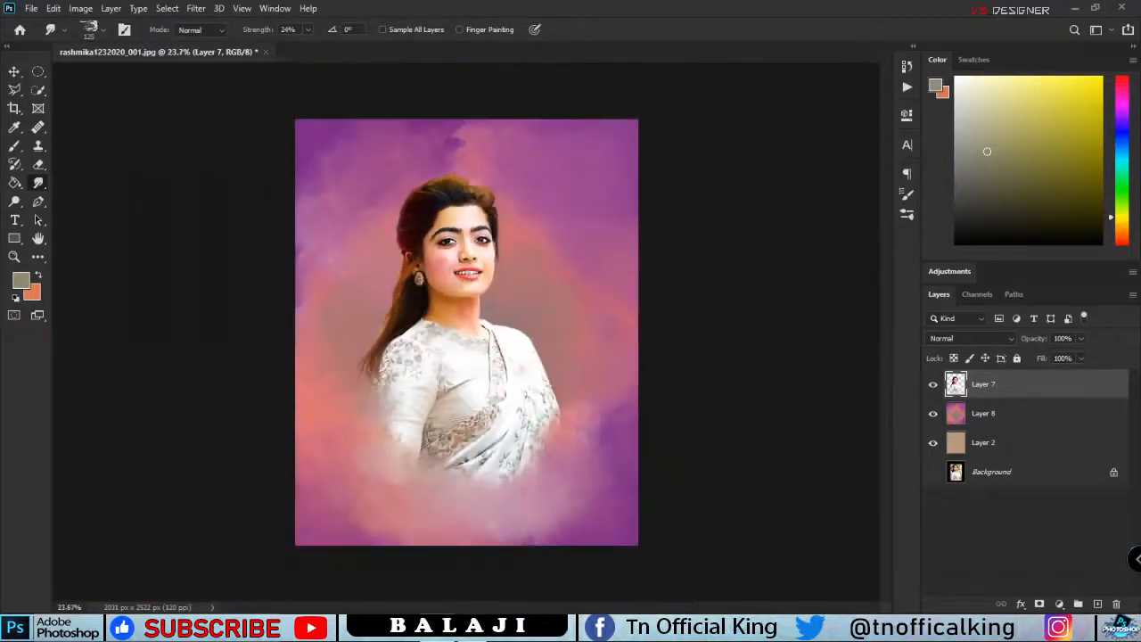
# - Add a Brightness/Contrast adjustment layer above Layer 7 with brightness 20 and contrast 5
pyautogui.click(1059, 603)
pyautogui.click(1047, 398)
pyautogui.moveTo(784, 196); pyautogui.dragTo(797, 198)
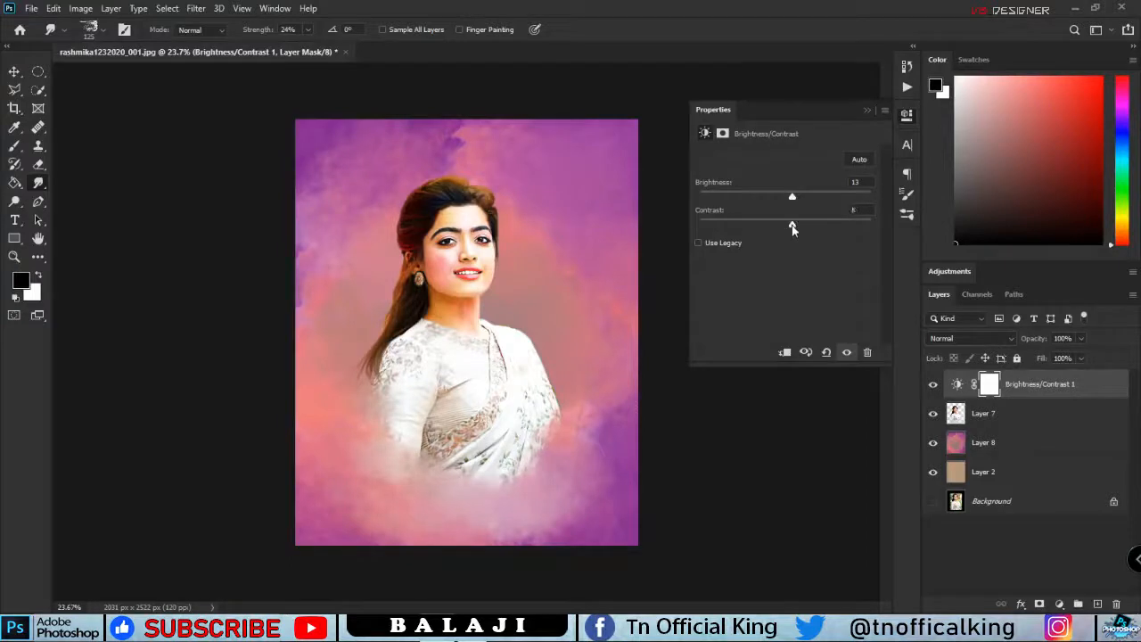
pyautogui.moveTo(792, 197)
pyautogui.mouseDown()
pyautogui.moveTo(820, 196)
pyautogui.moveTo(787, 196)
pyautogui.mouseUp()
pyautogui.write('20')
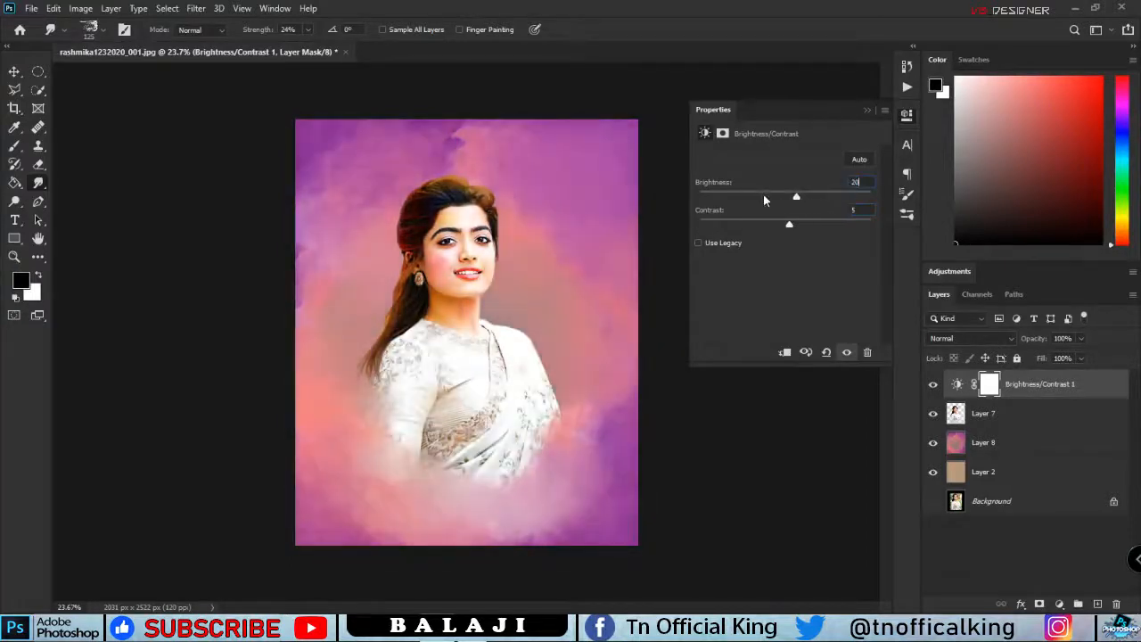
pyautogui.click(867, 111)
# - Add a Levels adjustment layer with the midtone input set to 0.85
pyautogui.click(1058, 604)
pyautogui.click(1049, 403)
pyautogui.moveTo(796, 260); pyautogui.dragTo(874, 262)
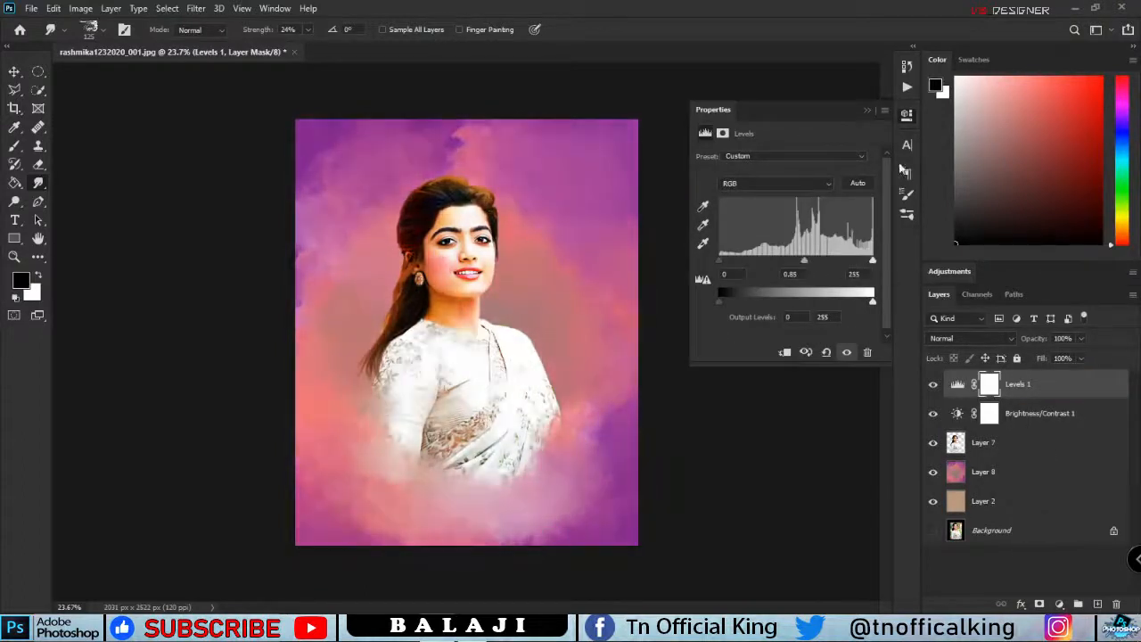
pyautogui.click(866, 110)
# - Try an Exposure adjustment layer with exposure +0.02, offset -0.0015 and gamma correction 1.43
pyautogui.click(1058, 604)
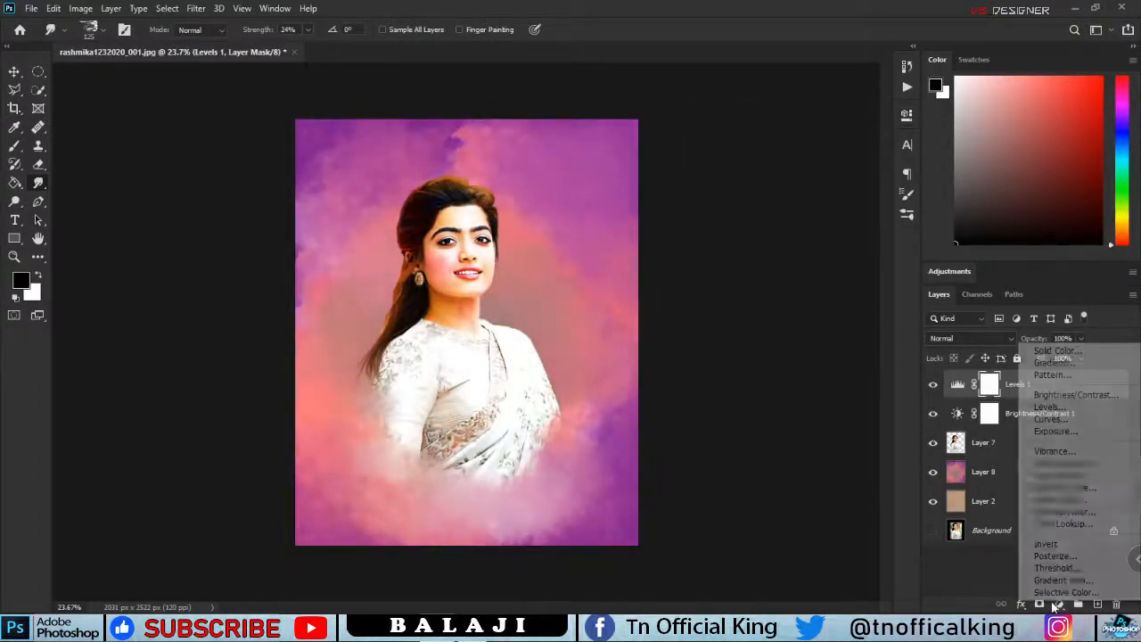
pyautogui.click(1052, 434)
pyautogui.moveTo(784, 193); pyautogui.dragTo(783, 193)
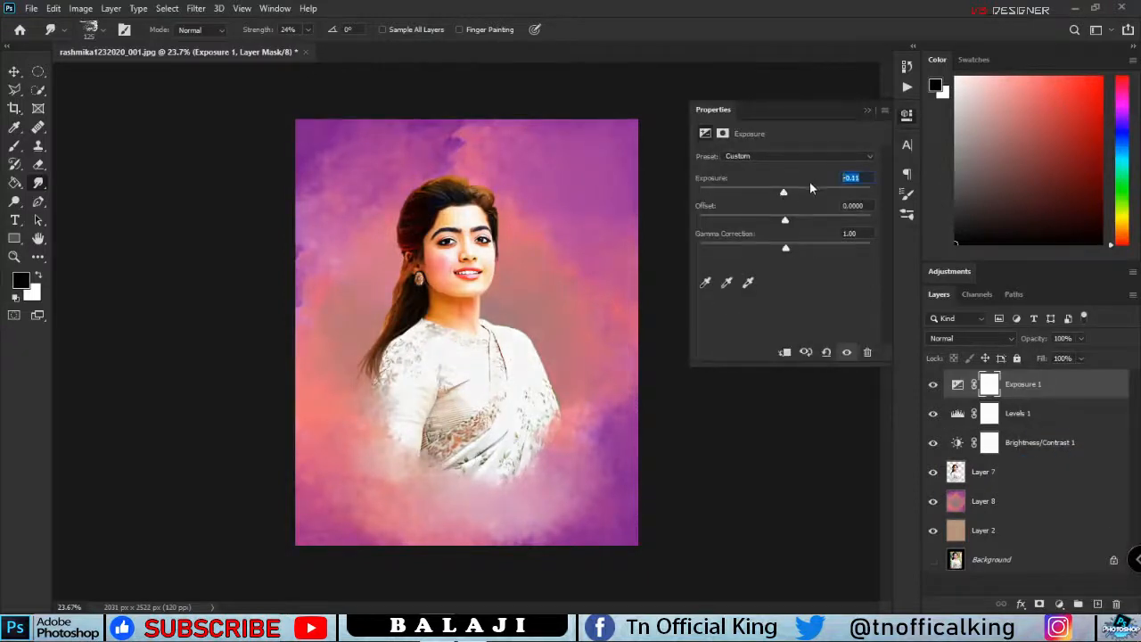
pyautogui.click(872, 207)
pyautogui.write('0')
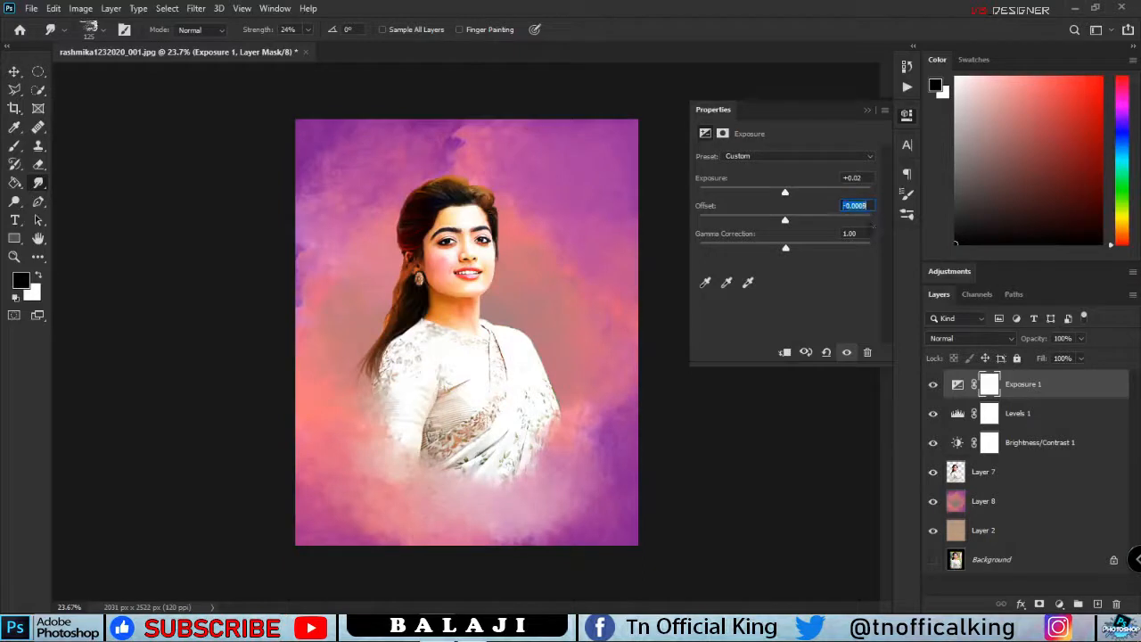
pyautogui.moveTo(785, 248)
pyautogui.mouseDown()
pyautogui.moveTo(801, 246)
pyautogui.moveTo(764, 245)
pyautogui.mouseUp()
pyautogui.write('0')
pyautogui.click(557, 235)
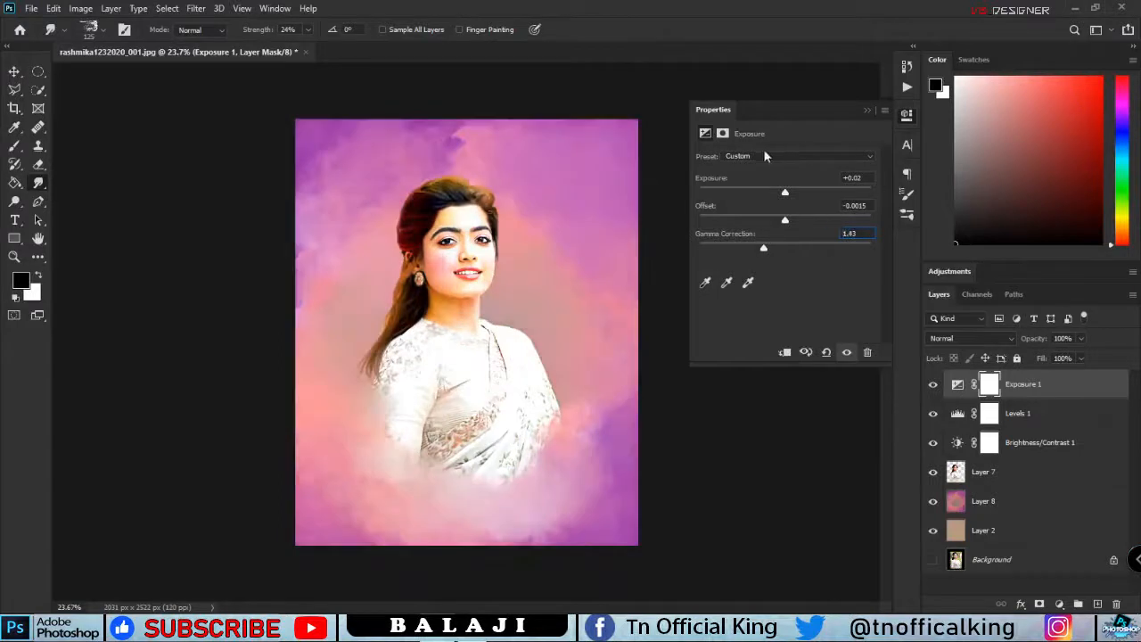
# - Compare the image with and without the Exposure adjustment, and delete that adjustment layer
pyautogui.click(862, 355)
pyautogui.click(579, 238)
pyautogui.click(851, 355)
pyautogui.click(851, 355)
pyautogui.click(852, 354)
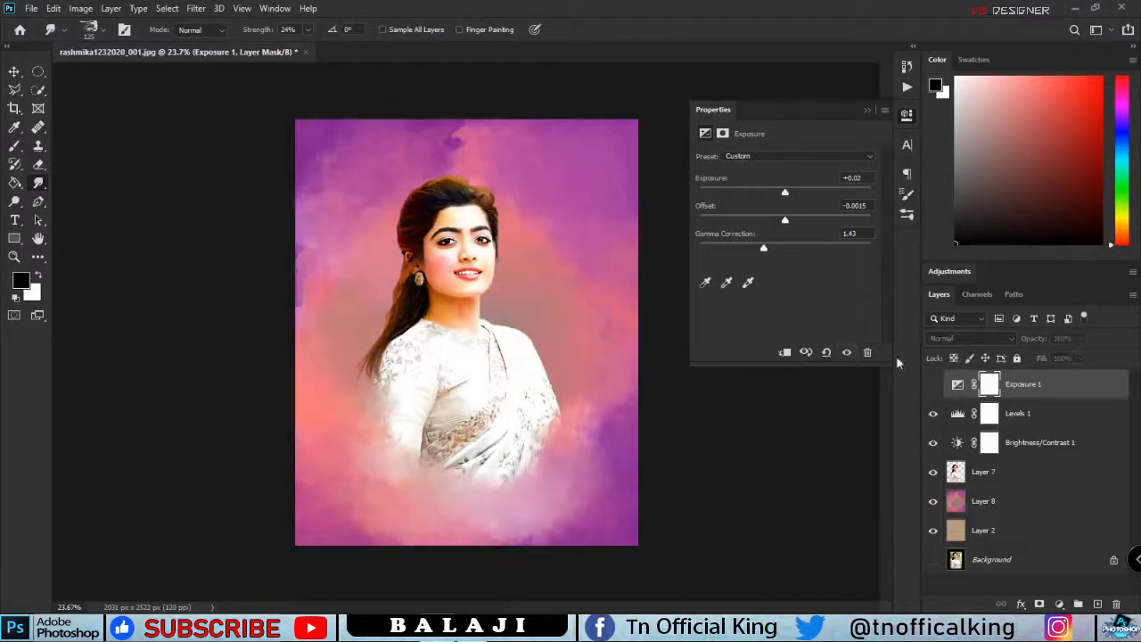
pyautogui.click(1026, 386)
pyautogui.press('Delete')
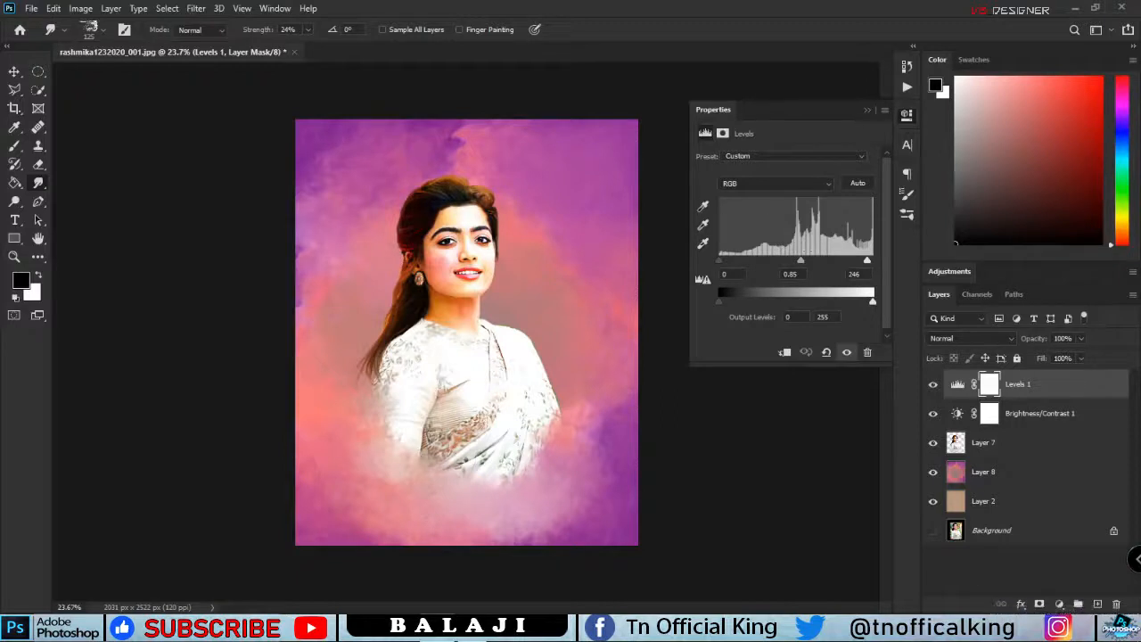
# - Add a Channel Mixer adjustment layer with the red output channel at red +108%, green -20% and blue +5%
pyautogui.click(1058, 603)
pyautogui.click(1060, 510)
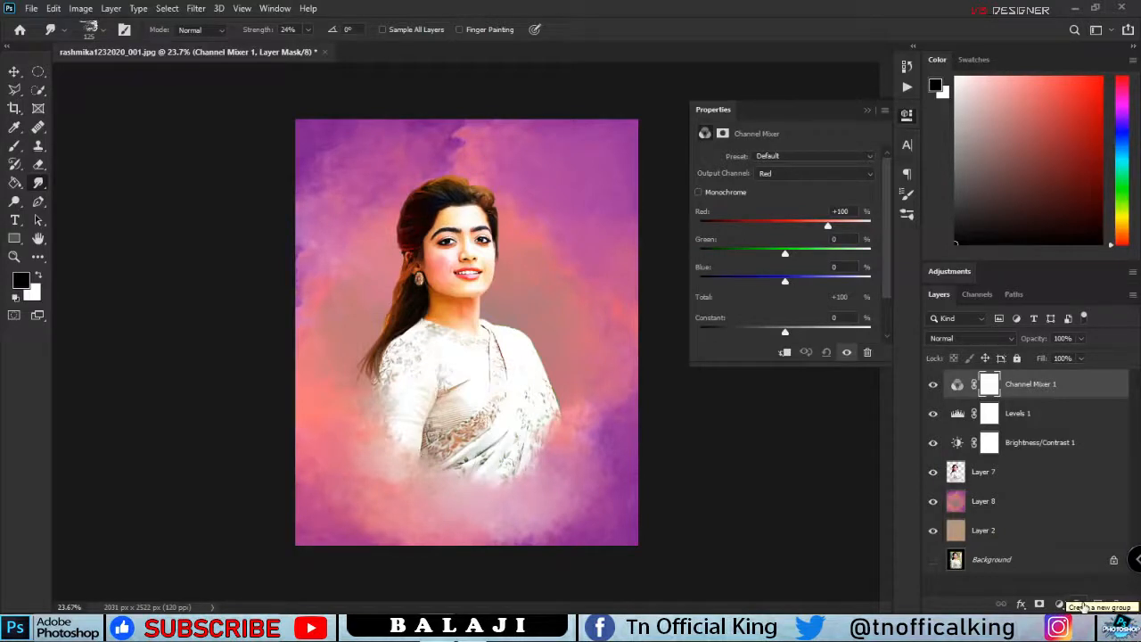
pyautogui.moveTo(827, 225); pyautogui.dragTo(831, 226)
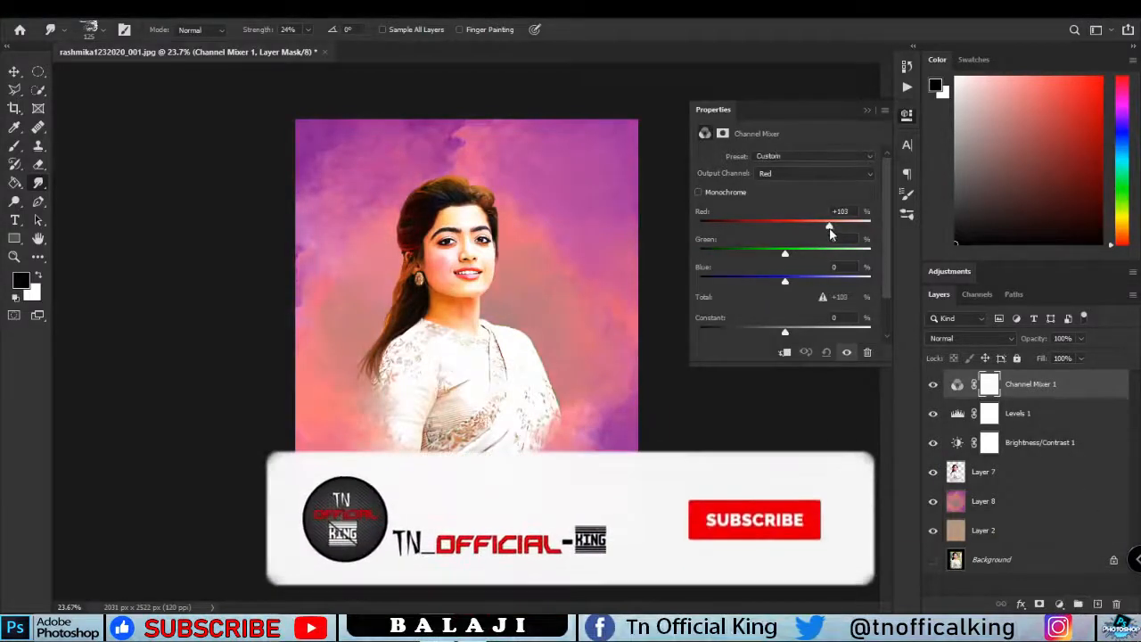
pyautogui.moveTo(784, 254); pyautogui.dragTo(786, 282)
pyautogui.moveTo(784, 331); pyautogui.dragTo(782, 331)
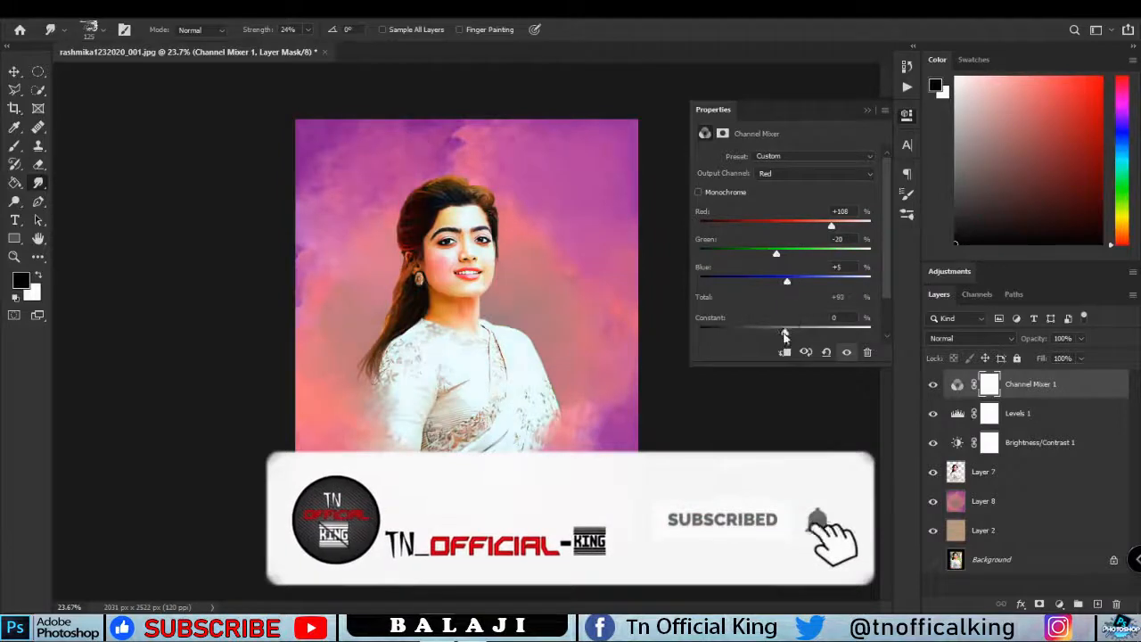
pyautogui.click(868, 110)
# - Stamp all visible layers into a new merged layer above the Channel Mixer adjustment
pyautogui.scroll(5, 564, 345)
pyautogui.scroll(-4, 563, 346)
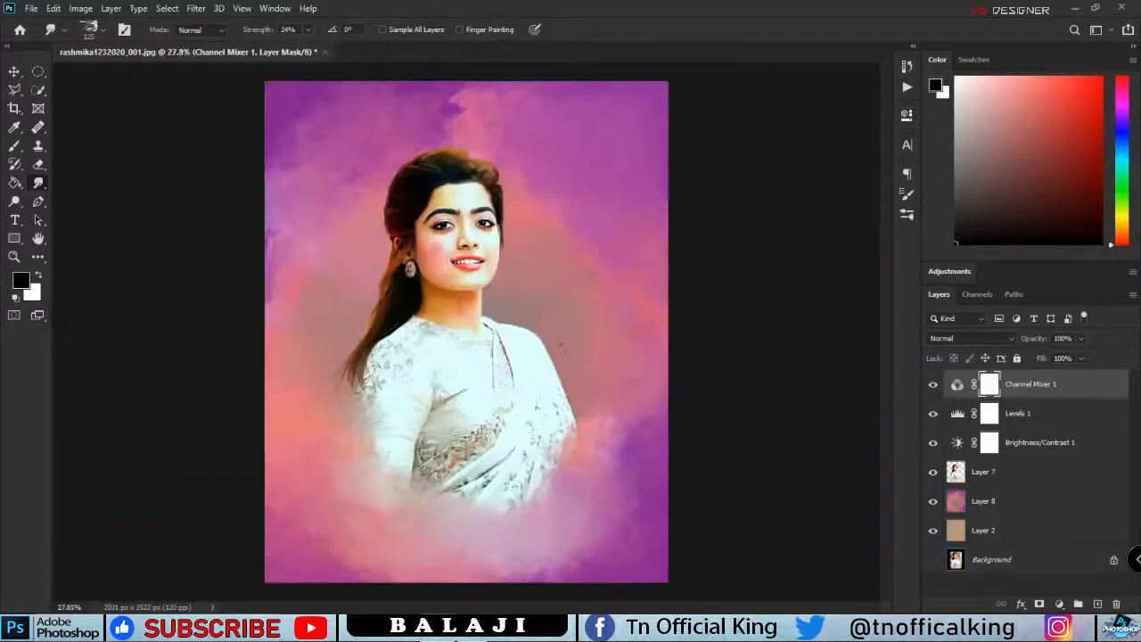
pyautogui.hotkey('ctrl', 'shift', 'alt', 'e')
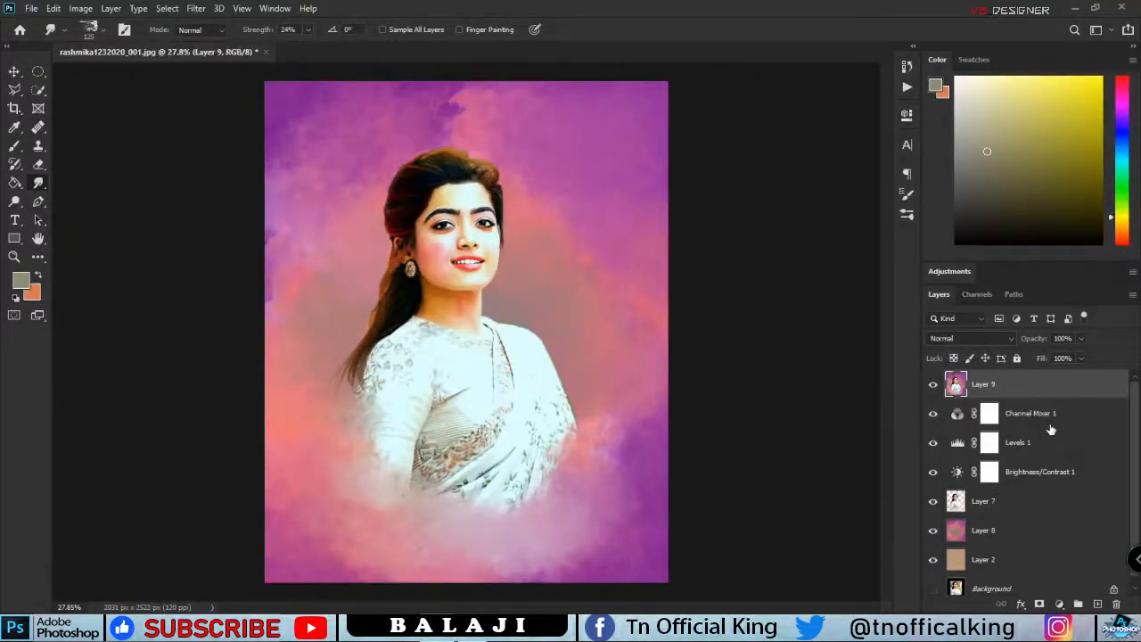
# - Apply the Oil Paint filter to the merged layer with stylization 8.7, cleanliness 2.9, scale 2.9 and bristle detail 10.0
pyautogui.click(195, 9)
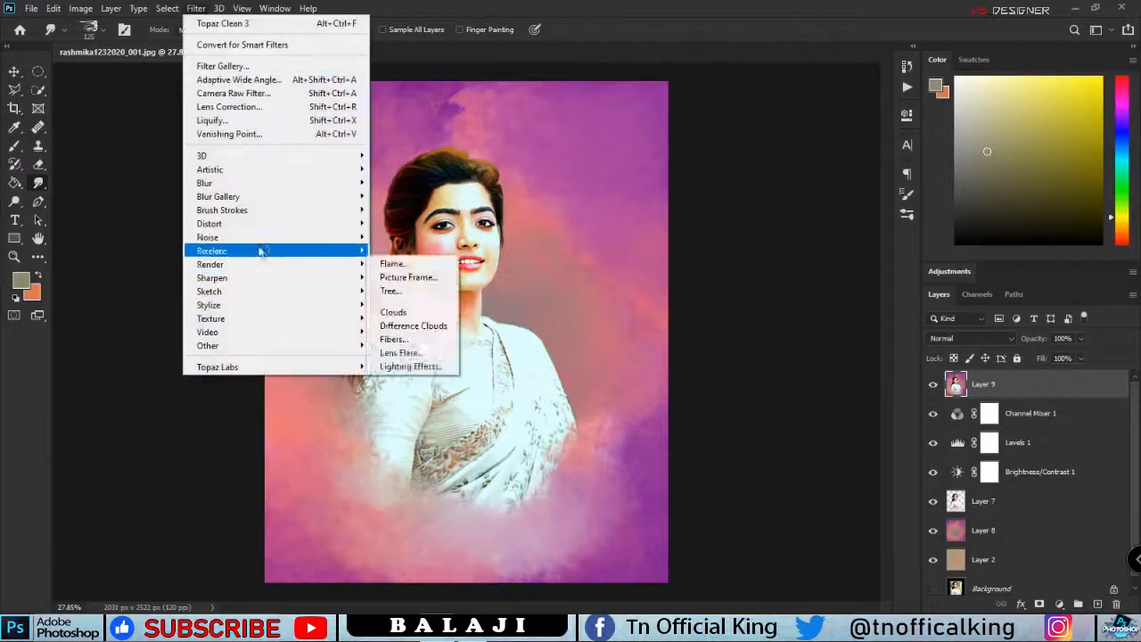
pyautogui.click(410, 359)
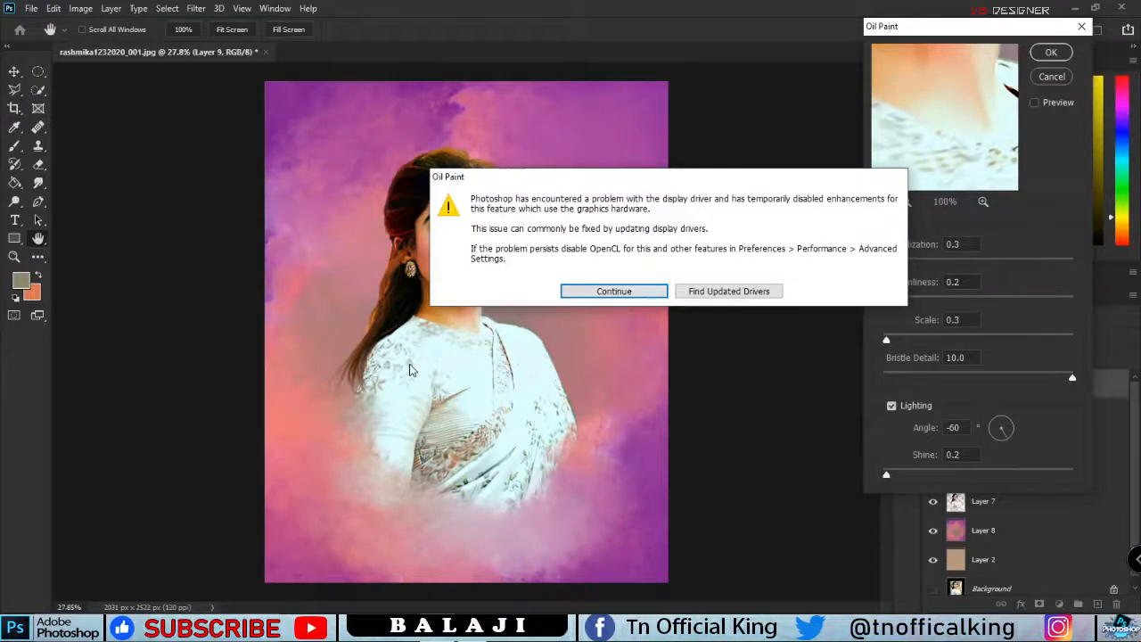
pyautogui.click(613, 291)
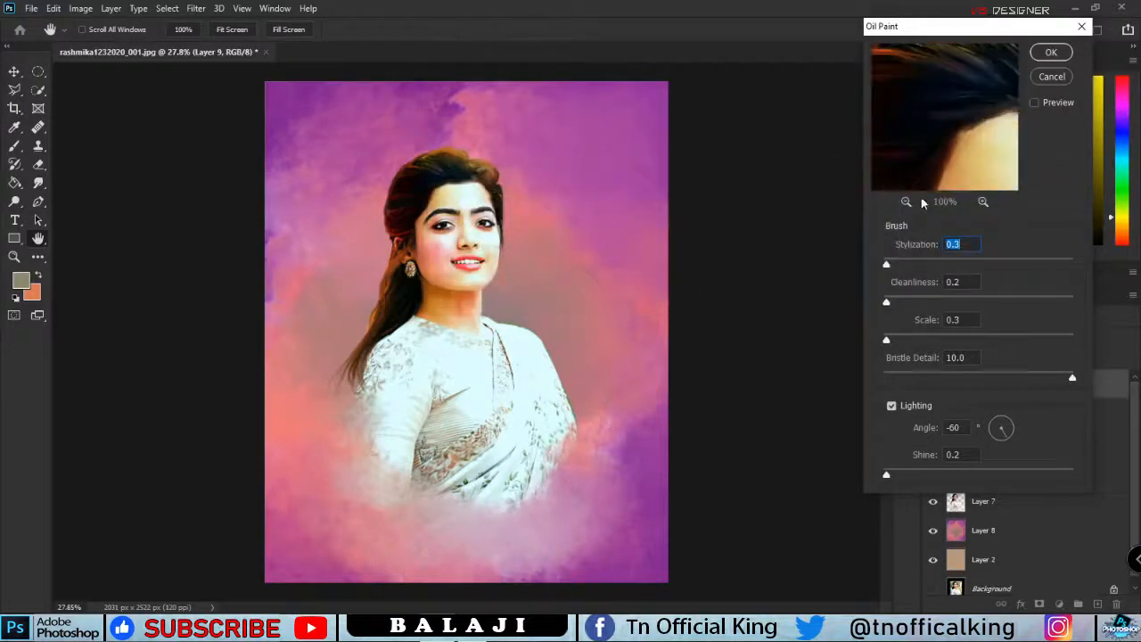
pyautogui.click(983, 202)
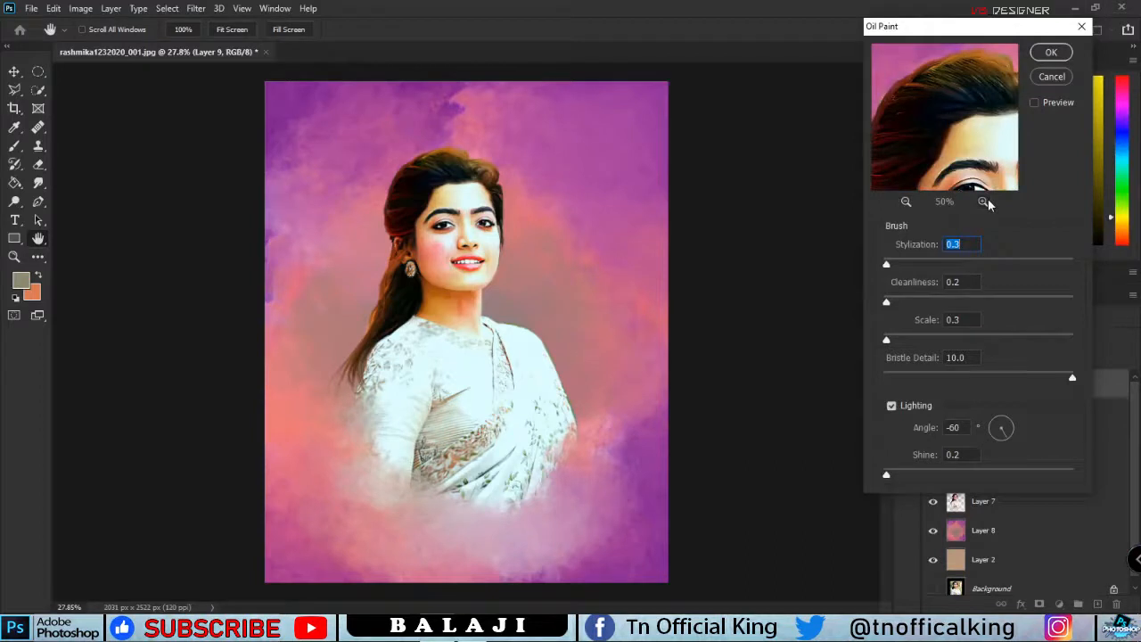
pyautogui.moveTo(908, 264); pyautogui.dragTo(997, 264)
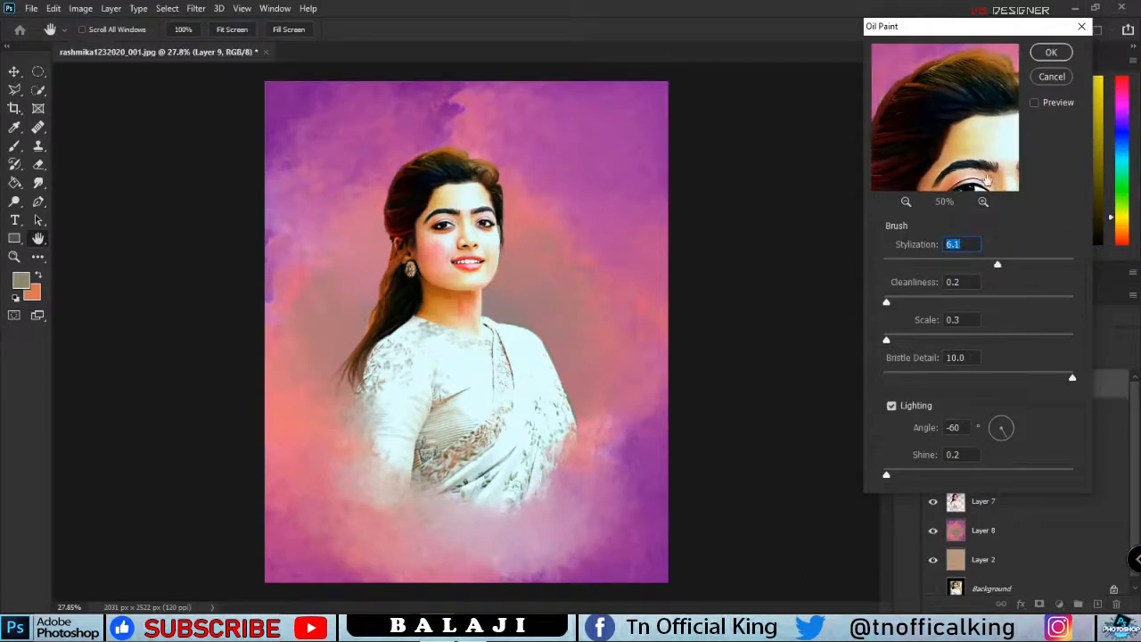
pyautogui.click(900, 303)
pyautogui.moveTo(935, 183)
pyautogui.mouseDown()
pyautogui.moveTo(934, 138)
pyautogui.moveTo(990, 191)
pyautogui.mouseUp()
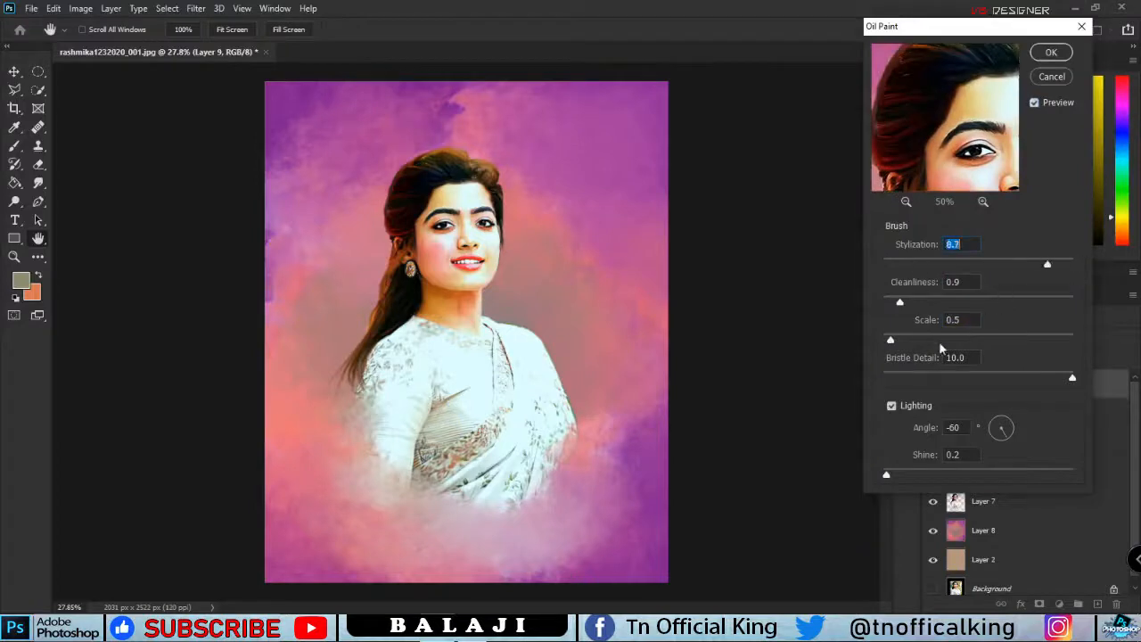
pyautogui.click(1050, 51)
pyautogui.press('r')
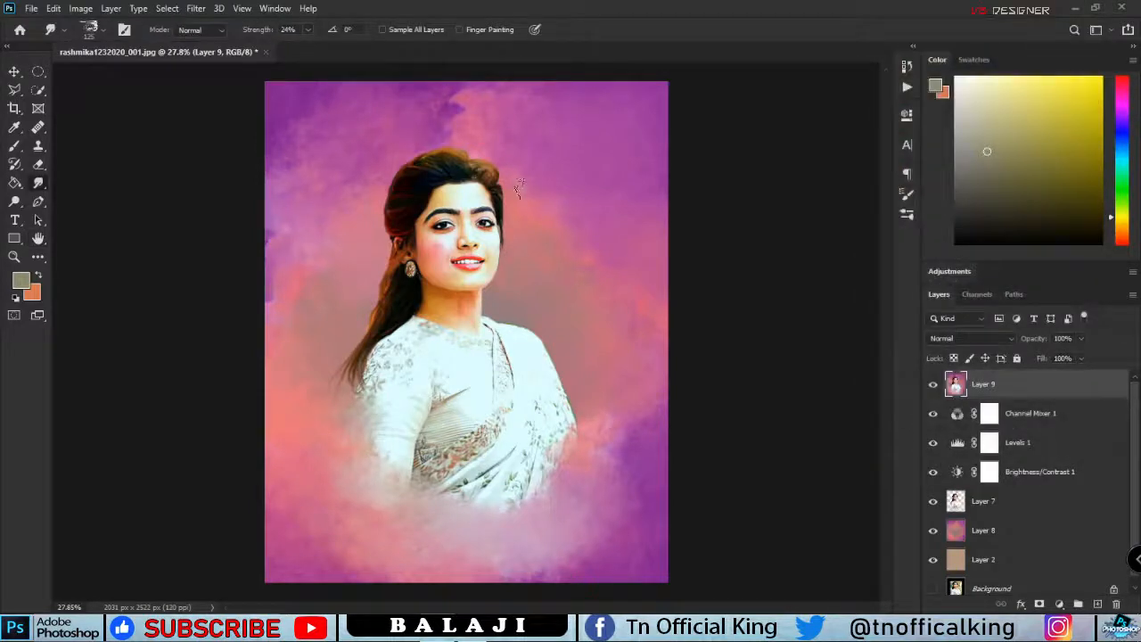
# - Run the Oil Paint filter on the merged layer a second time with a lower stylization
pyautogui.scroll(6, 512, 222)
pyautogui.click(196, 8)
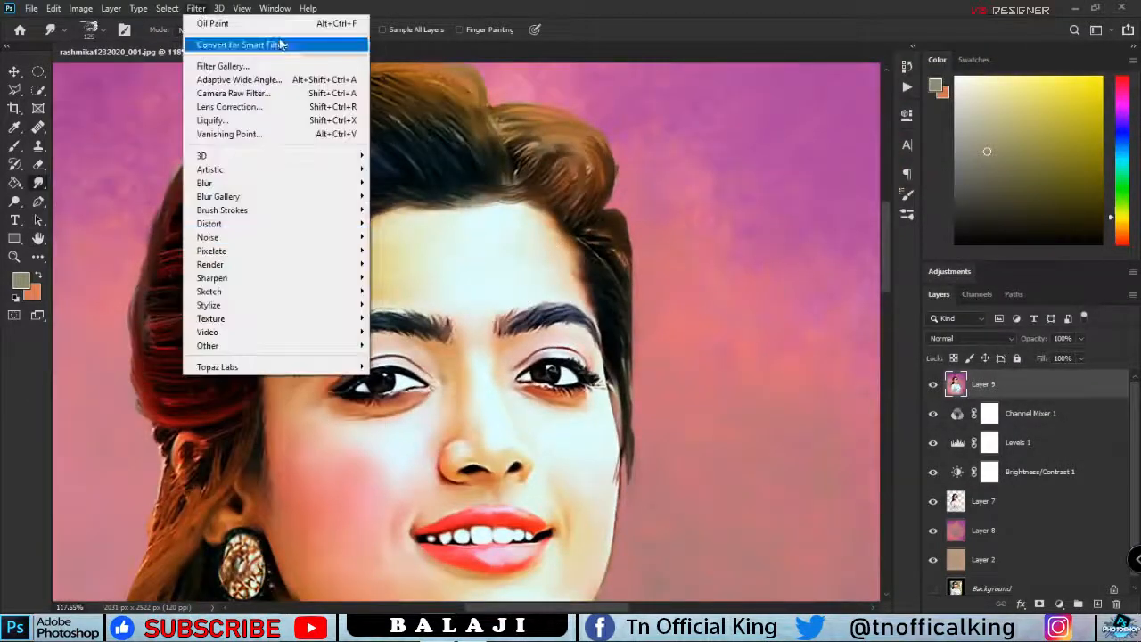
pyautogui.moveTo(267, 305)
pyautogui.click(401, 356)
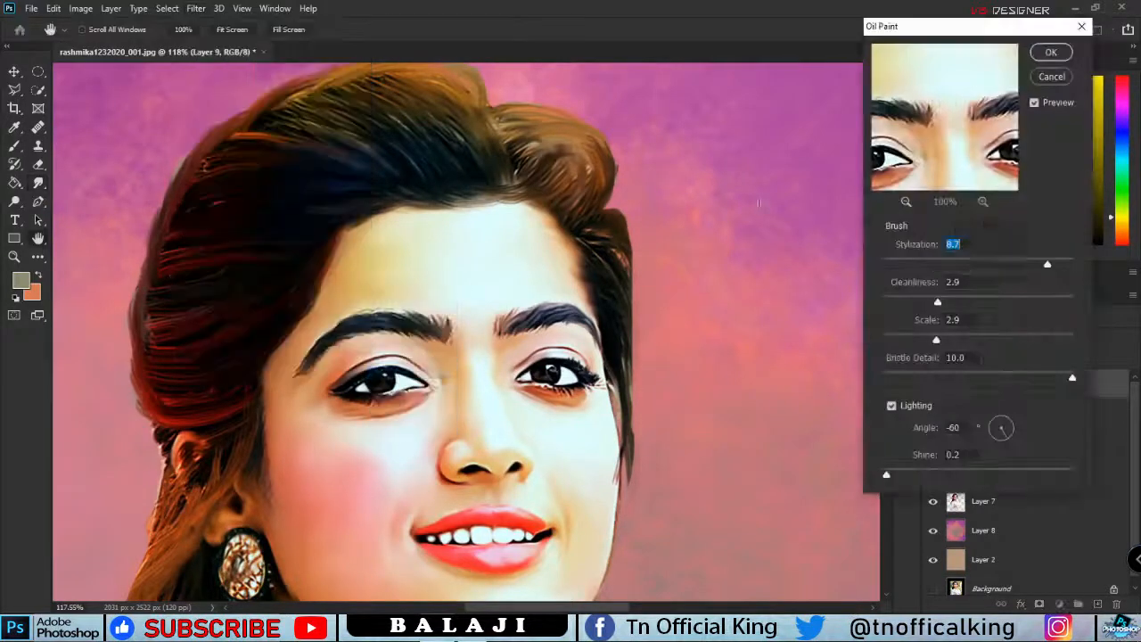
pyautogui.click(912, 265)
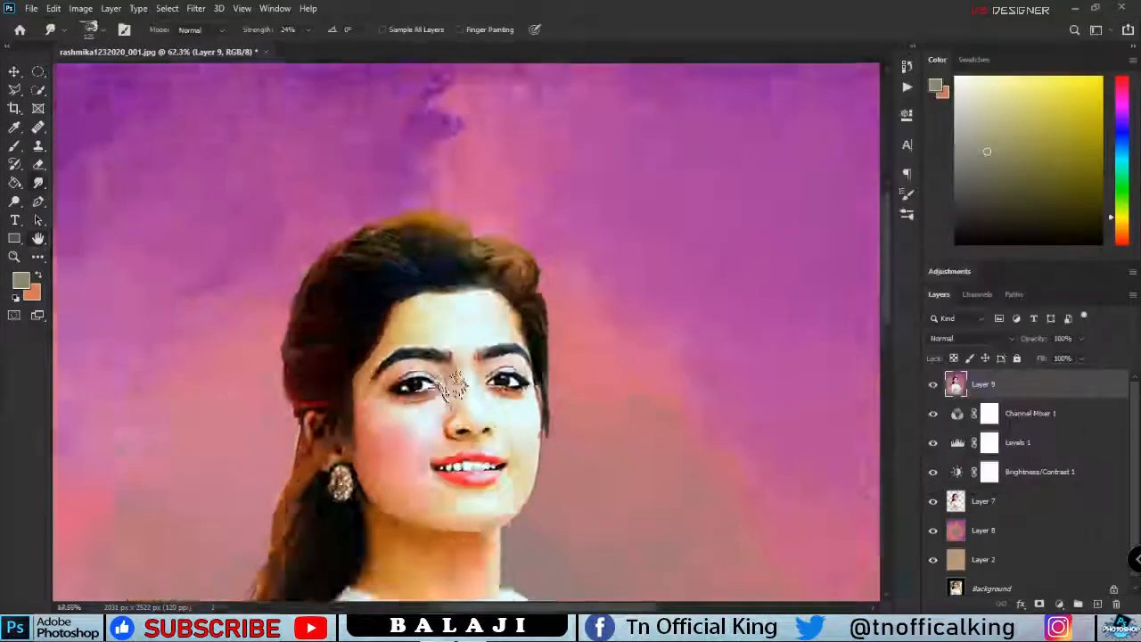
# - Examine the painted face and the whole portrait, and view the document in a maximized floating window
pyautogui.scroll(-3, 427, 381)
pyautogui.scroll(3, 428, 382)
pyautogui.scroll(-4, 428, 382)
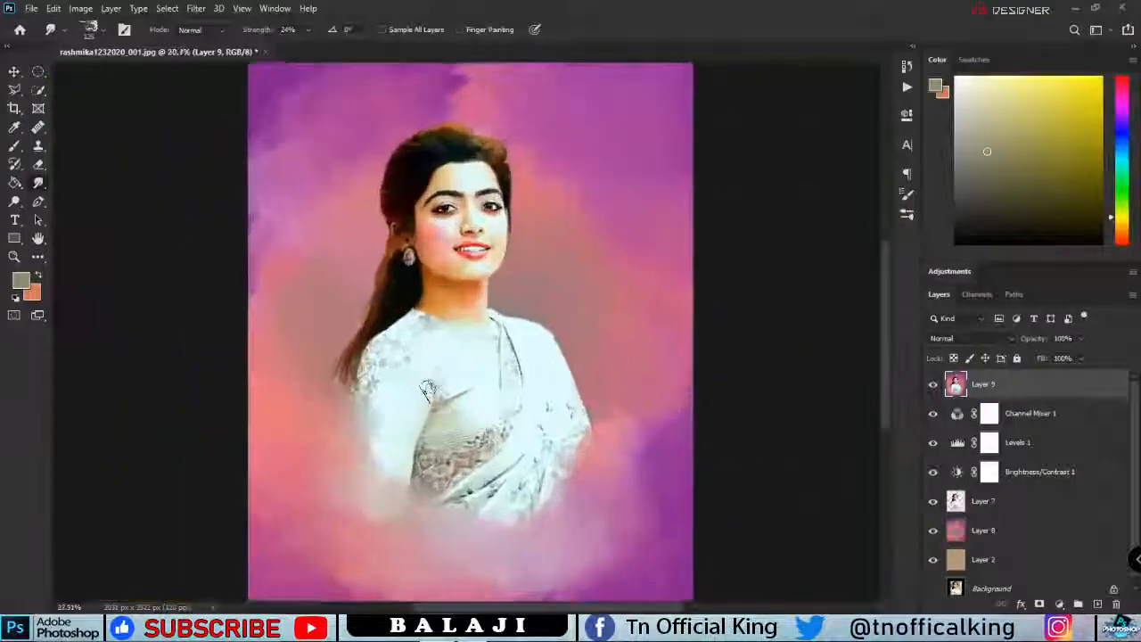
pyautogui.scroll(4, 468, 259)
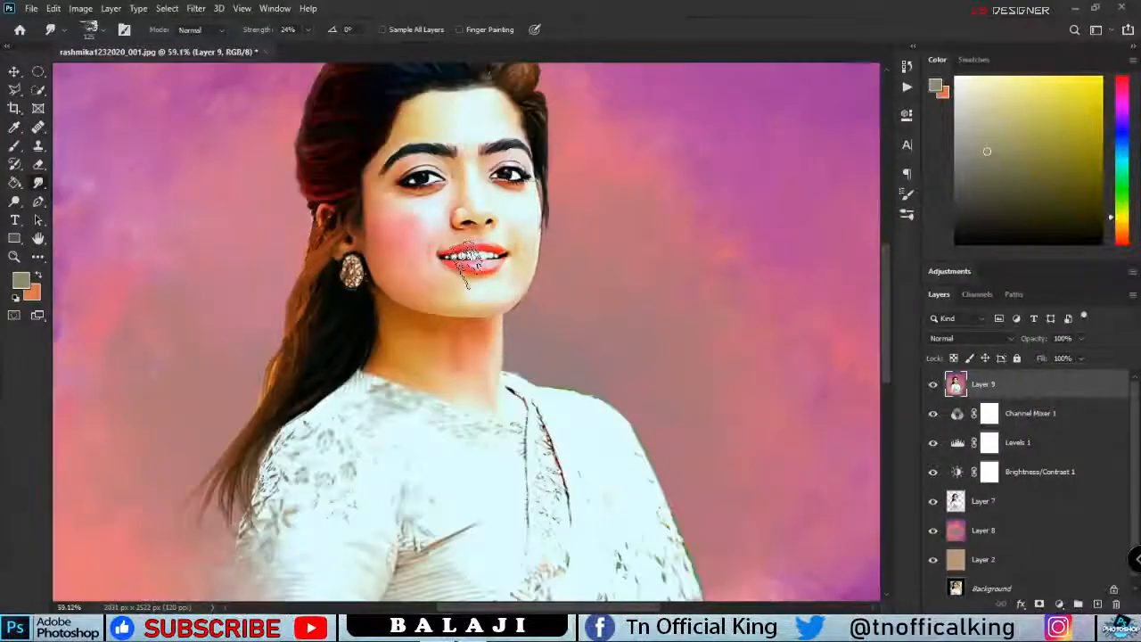
pyautogui.scroll(-4, 485, 456)
pyautogui.moveTo(224, 54); pyautogui.dragTo(229, 17)
pyautogui.doubleClick(229, 17)
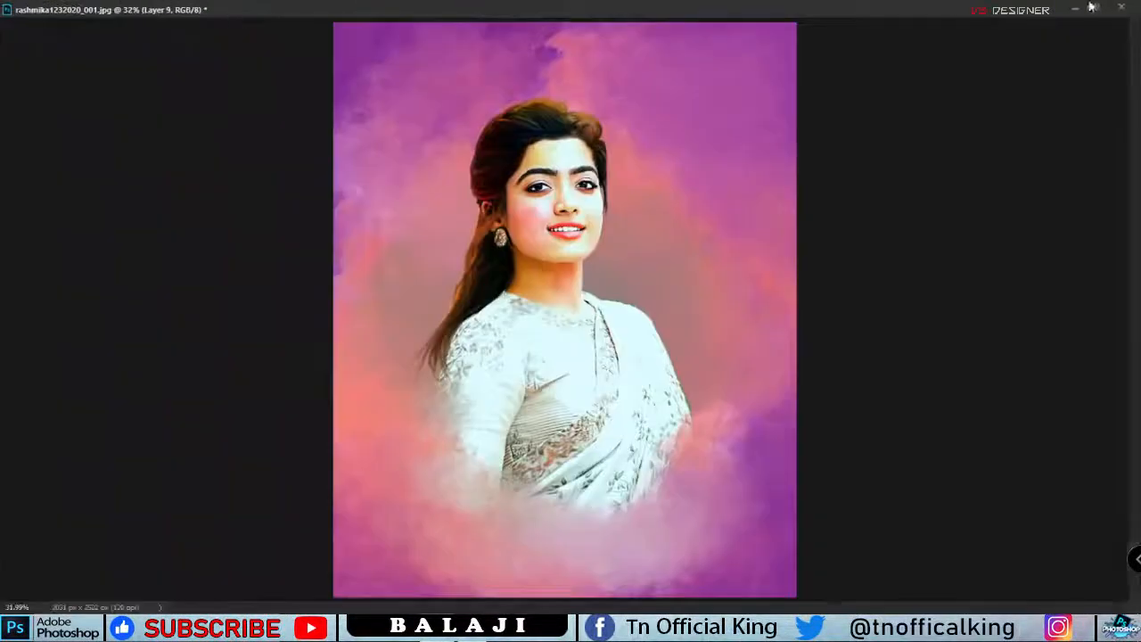
pyautogui.click(1093, 8)
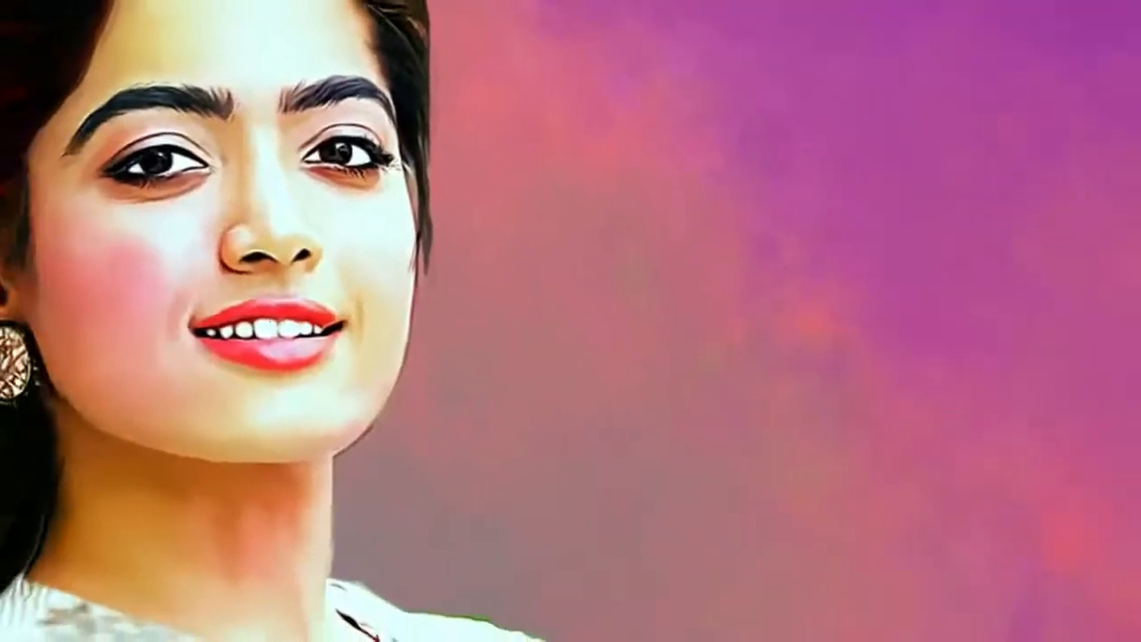